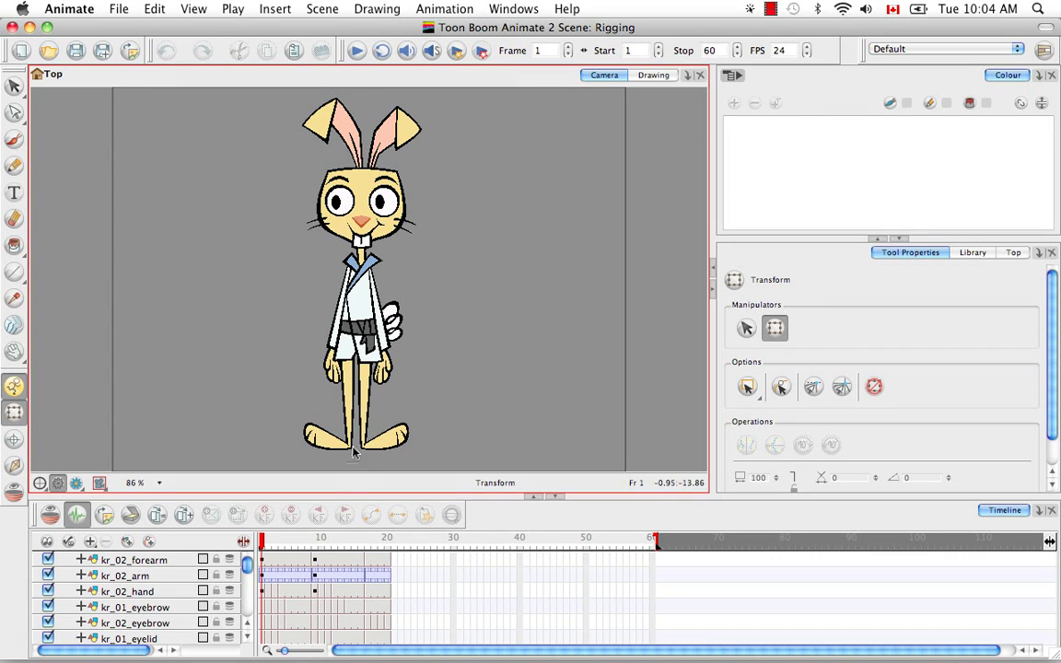
# - Scrub the timeline from frame 1 to frame 9 and back to compare the rabbit's poses
pyautogui.moveTo(247, 564)
pyautogui.mouseDown()
pyautogui.moveTo(248, 613)
pyautogui.moveTo(245, 553)
pyautogui.mouseUp()
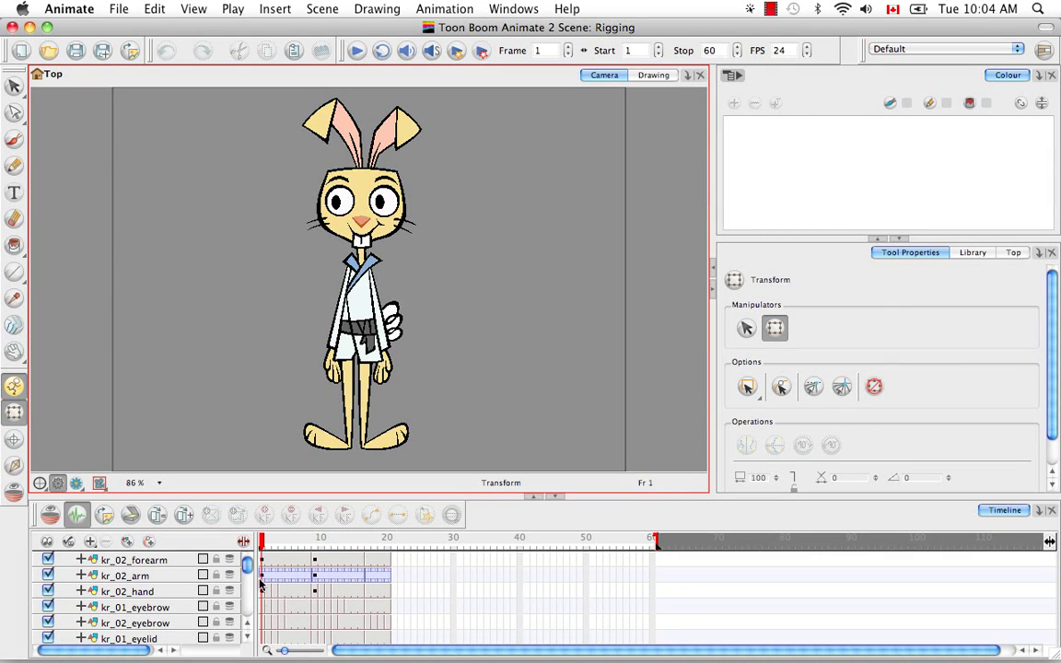
pyautogui.moveTo(262, 543); pyautogui.dragTo(315, 546)
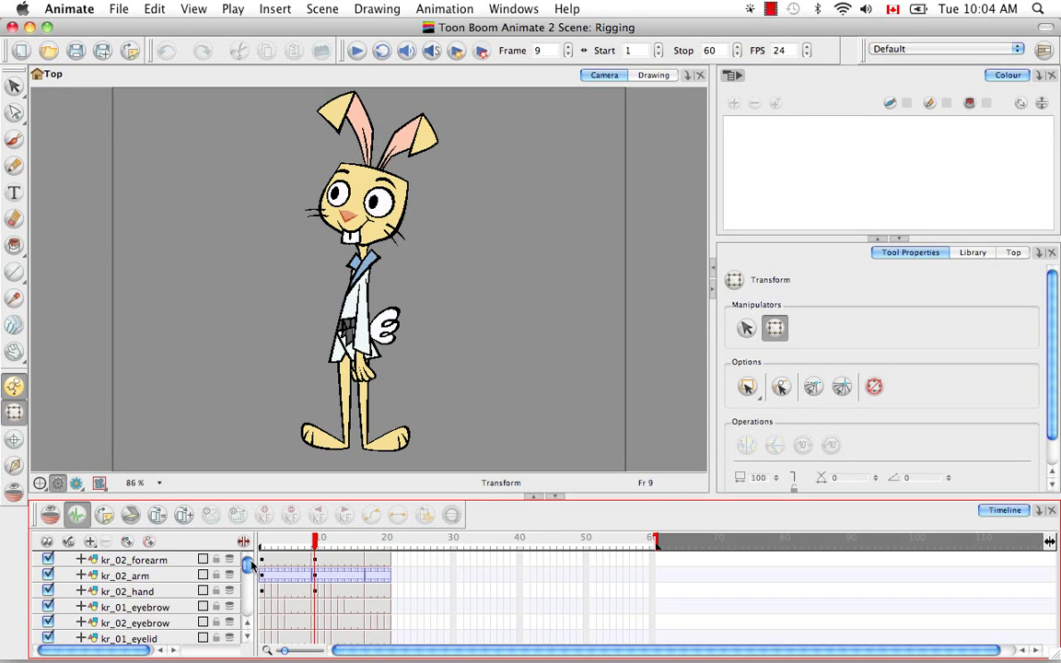
pyautogui.moveTo(249, 567)
pyautogui.mouseDown()
pyautogui.moveTo(250, 611)
pyautogui.moveTo(247, 562)
pyautogui.mouseUp()
pyautogui.moveTo(316, 540); pyautogui.dragTo(261, 542)
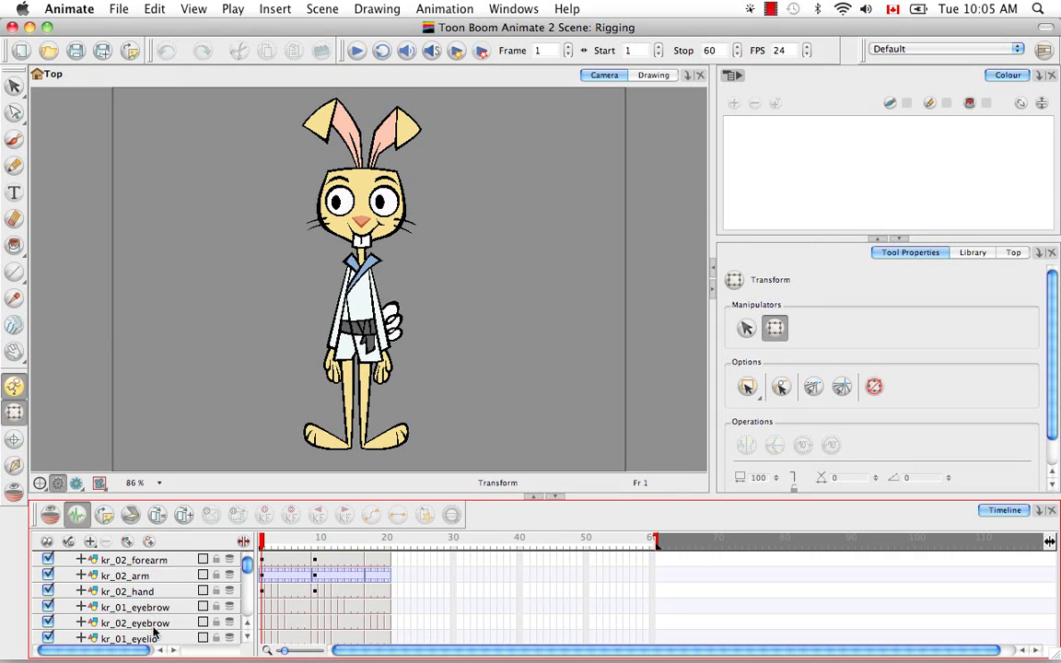
pyautogui.moveTo(247, 569)
pyautogui.mouseDown()
pyautogui.moveTo(247, 610)
pyautogui.moveTo(247, 564)
pyautogui.mouseUp()
# - Try adding a parent peg to the kr_02_forearm layer, and undo it
pyautogui.click(162, 562)
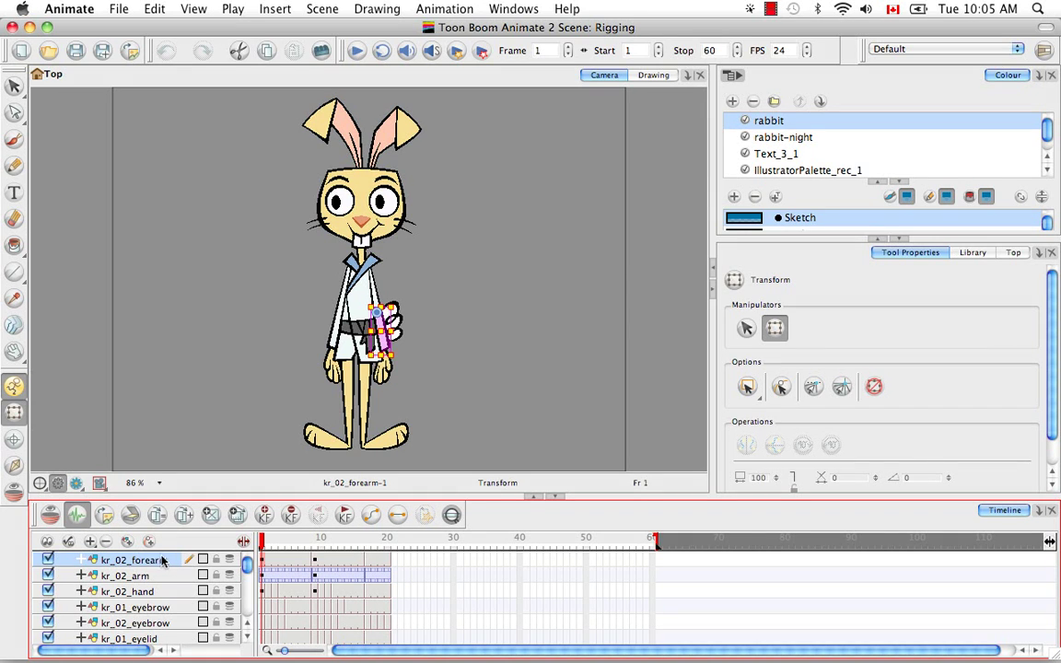
pyautogui.click(148, 543)
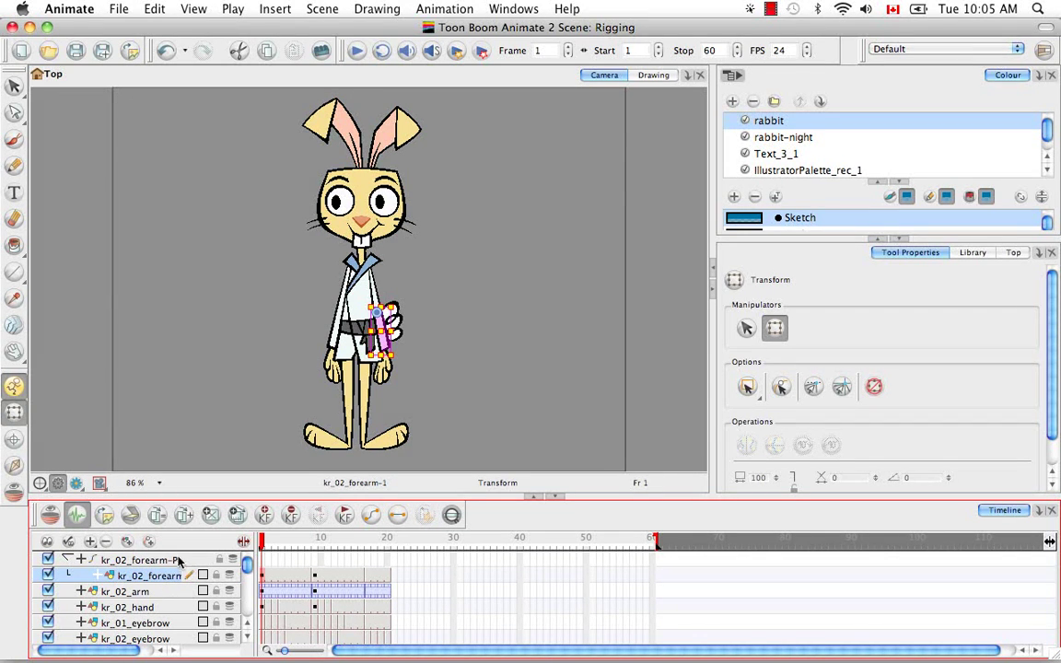
pyautogui.press('cmd+z')
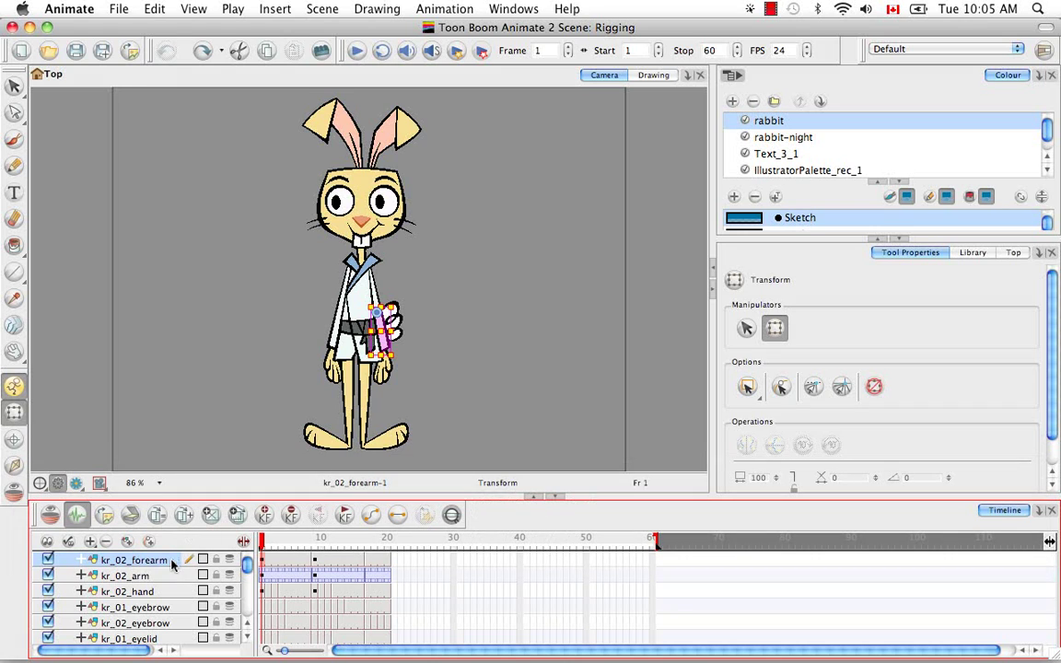
# - Try adding a parent peg to every layer of the rabbit at once, and undo it
pyautogui.moveTo(246, 564); pyautogui.dragTo(246, 606)
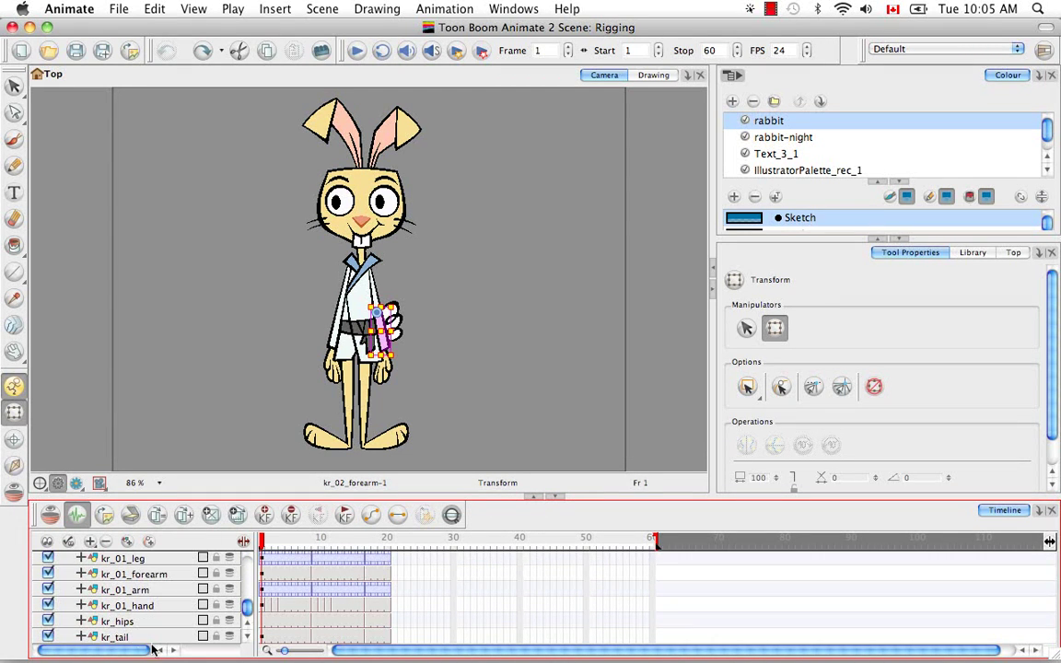
pyautogui.press('super+a')
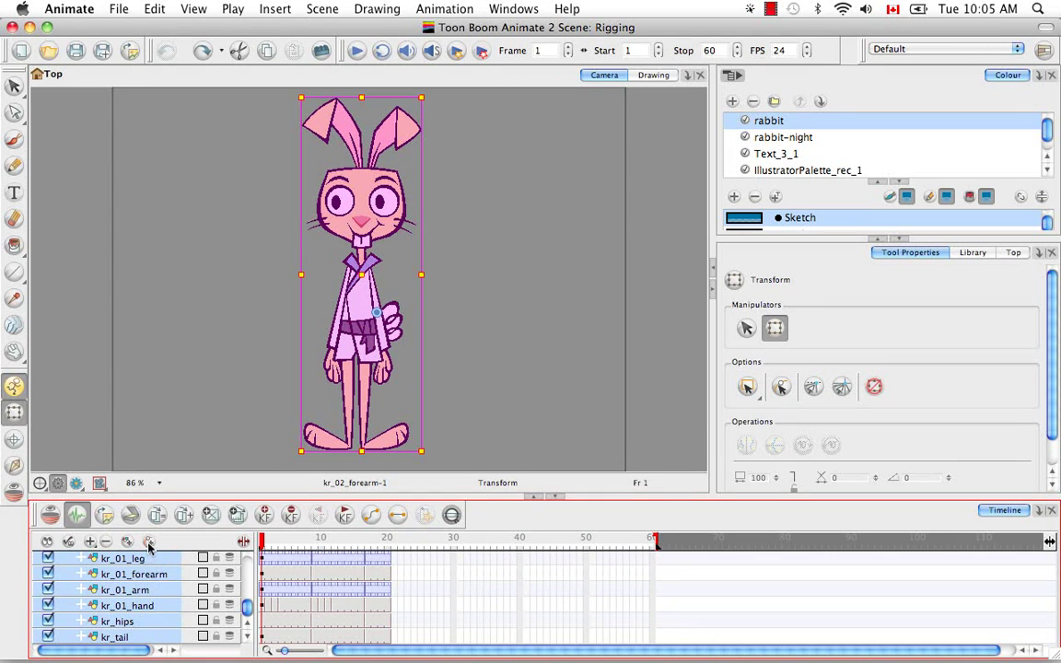
pyautogui.click(147, 544)
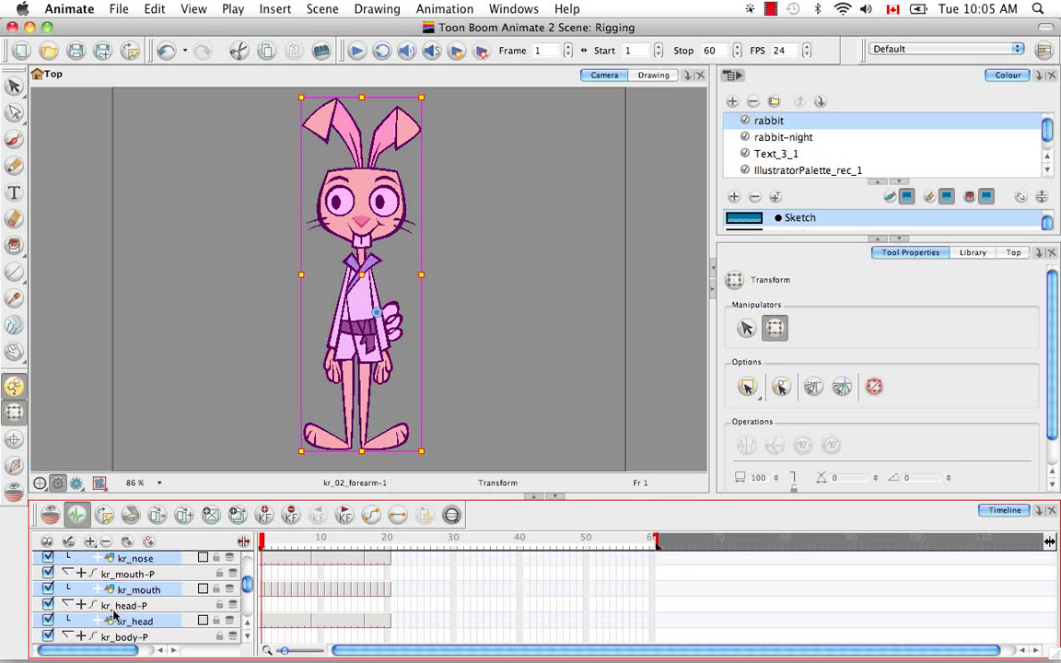
pyautogui.moveTo(246, 588); pyautogui.dragTo(246, 563)
pyautogui.press('super+z')
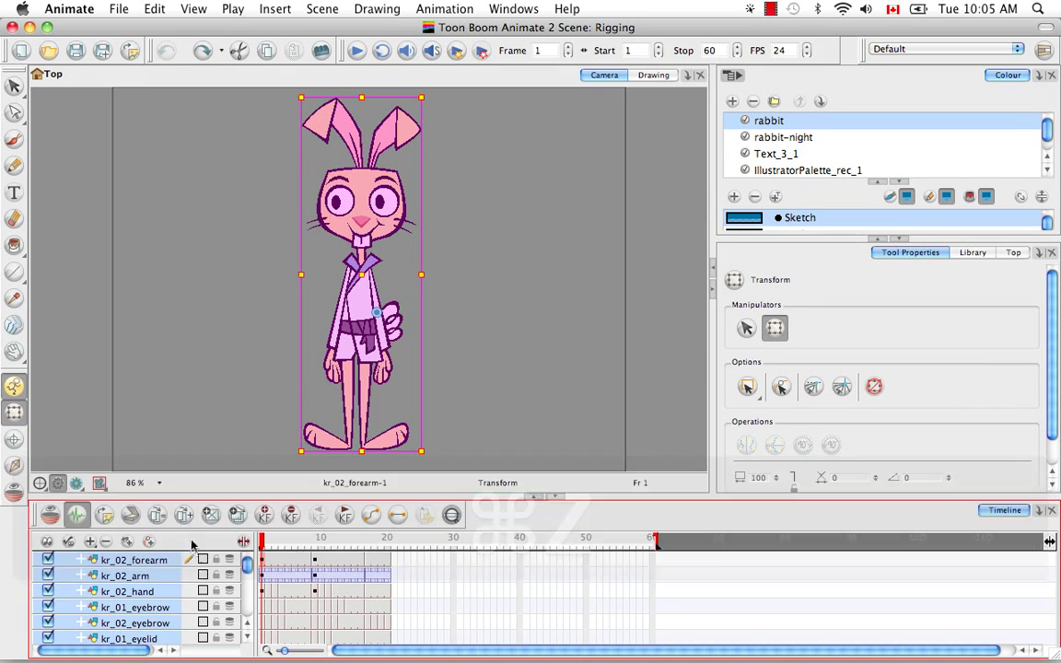
# - Clear the layer selection and add a standalone peg to the timeline
pyautogui.click(191, 443)
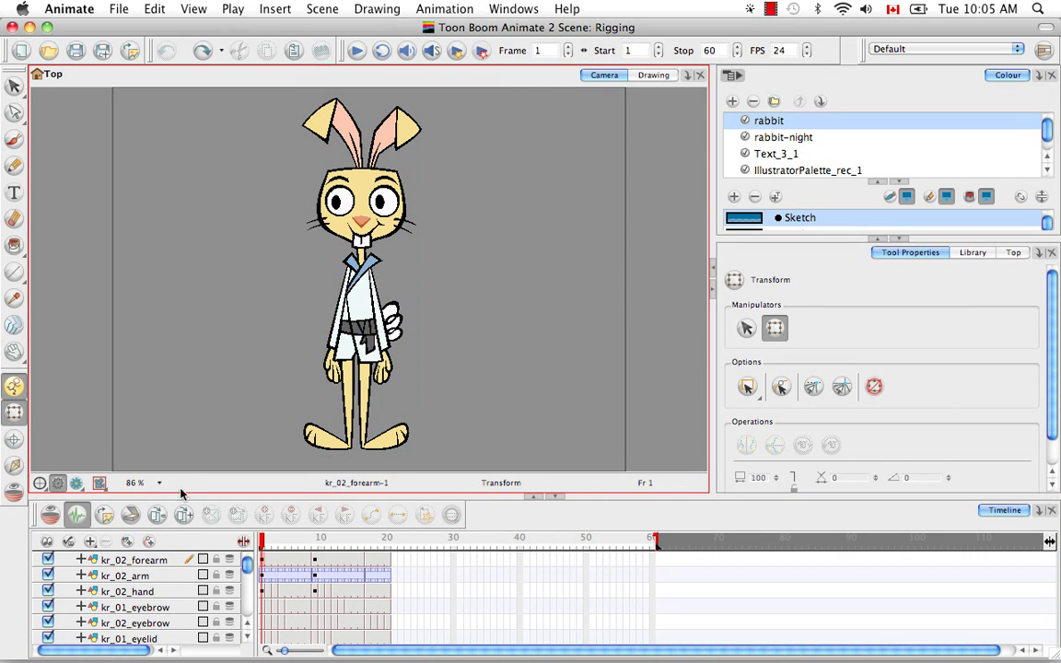
pyautogui.click(151, 544)
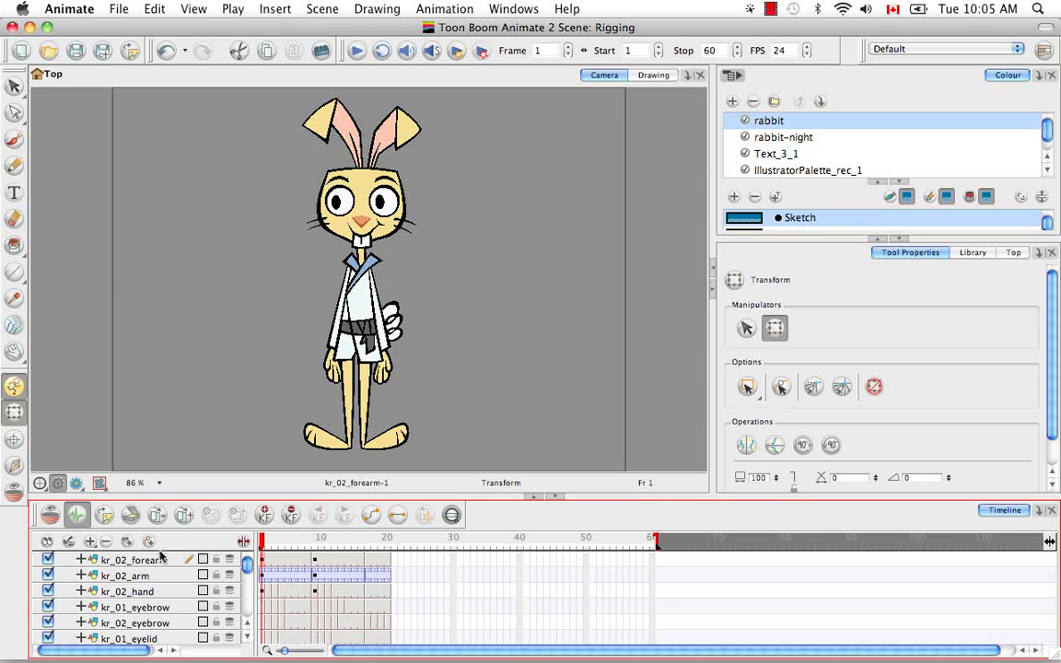
pyautogui.moveTo(247, 561); pyautogui.dragTo(247, 611)
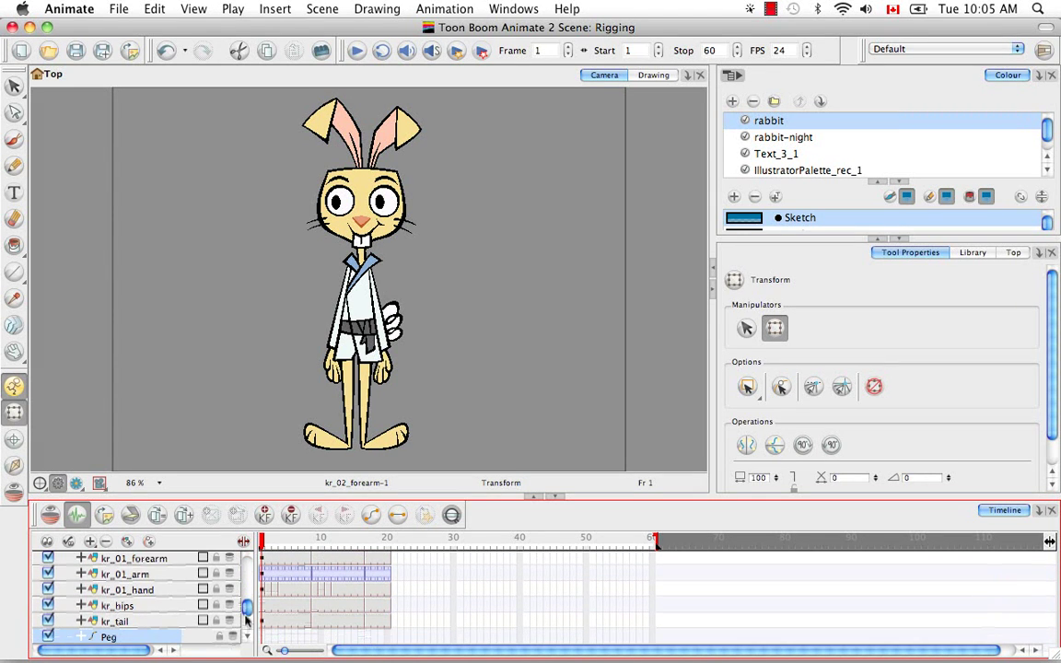
# - Parent all rabbit drawing layers, from kr_02_forearm through kr_tail, to the new peg
pyautogui.click(135, 623)
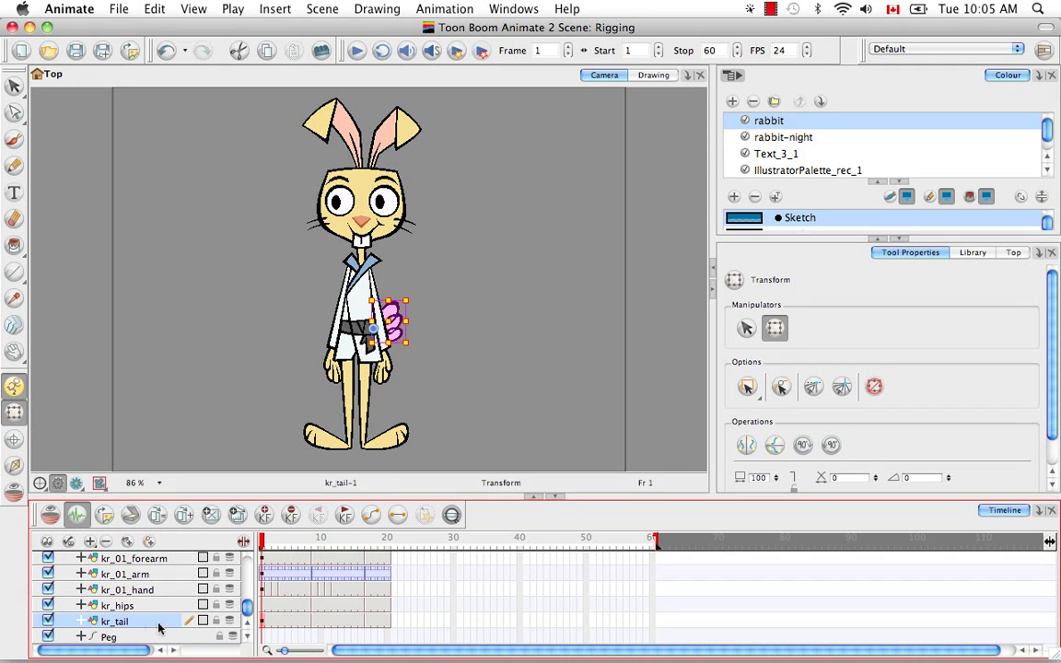
pyautogui.moveTo(246, 612); pyautogui.dragTo(244, 566)
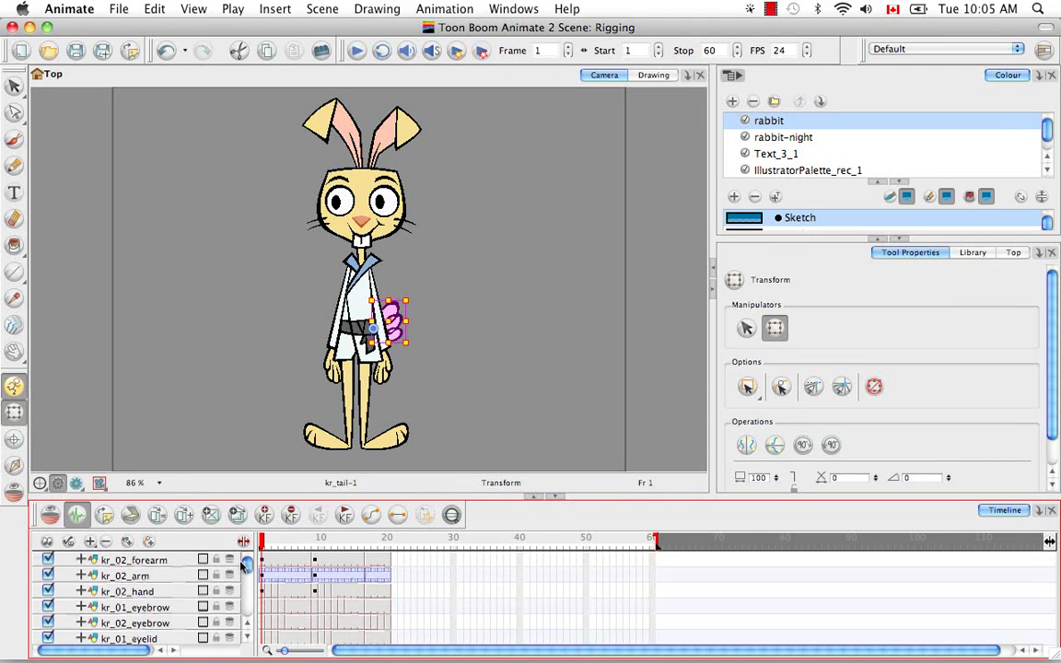
pyautogui.keyDown('shift'); pyautogui.click(157, 562); pyautogui.keyUp('shift')
pyautogui.moveTo(246, 569); pyautogui.dragTo(245, 615)
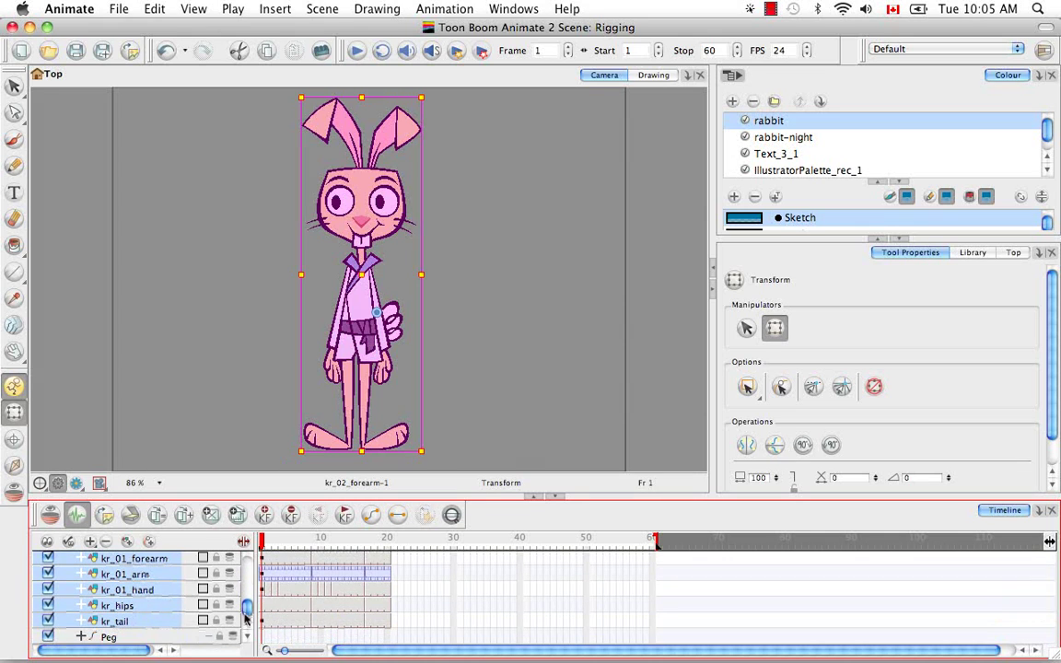
pyautogui.moveTo(141, 624); pyautogui.dragTo(151, 638)
pyautogui.moveTo(247, 605); pyautogui.dragTo(246, 560)
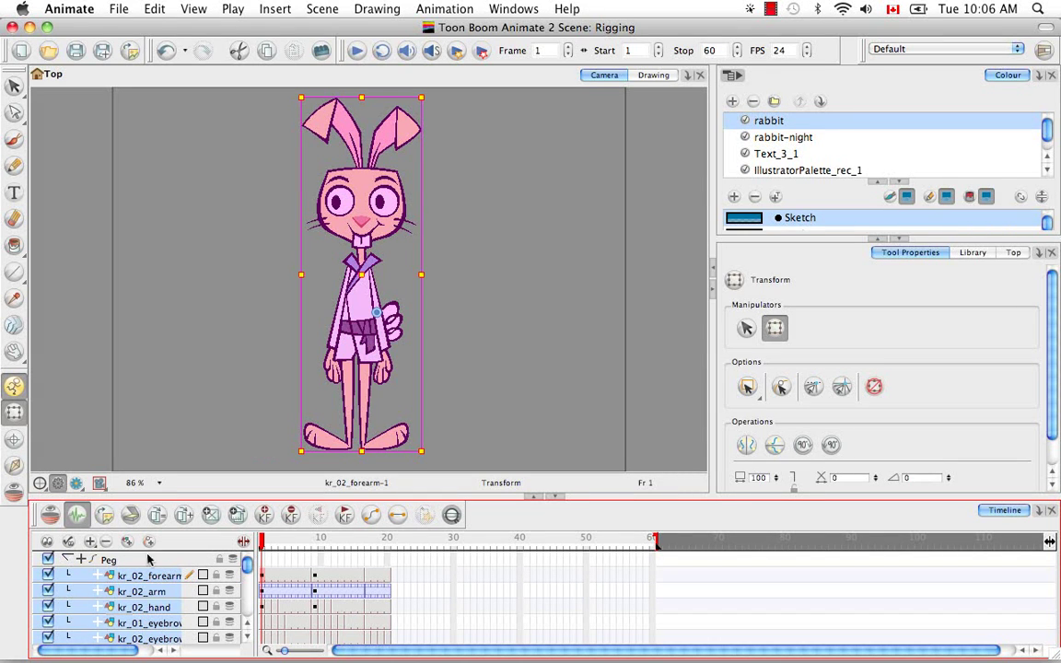
# - Select the new peg, then collapse and re-expand it to check its child layers
pyautogui.click(73, 561)
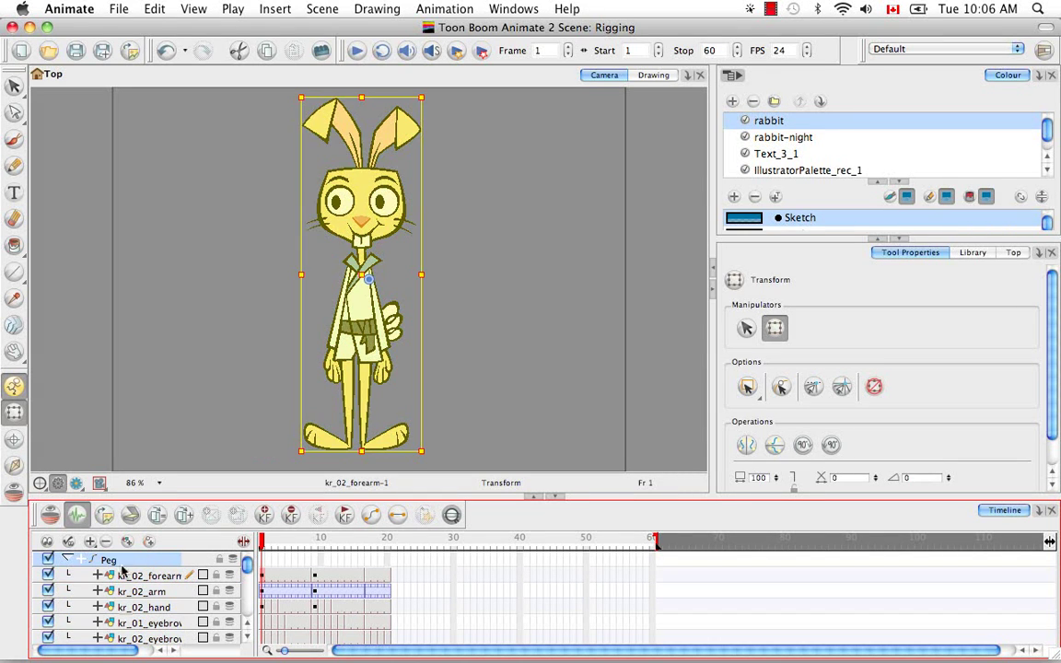
pyautogui.click(67, 560)
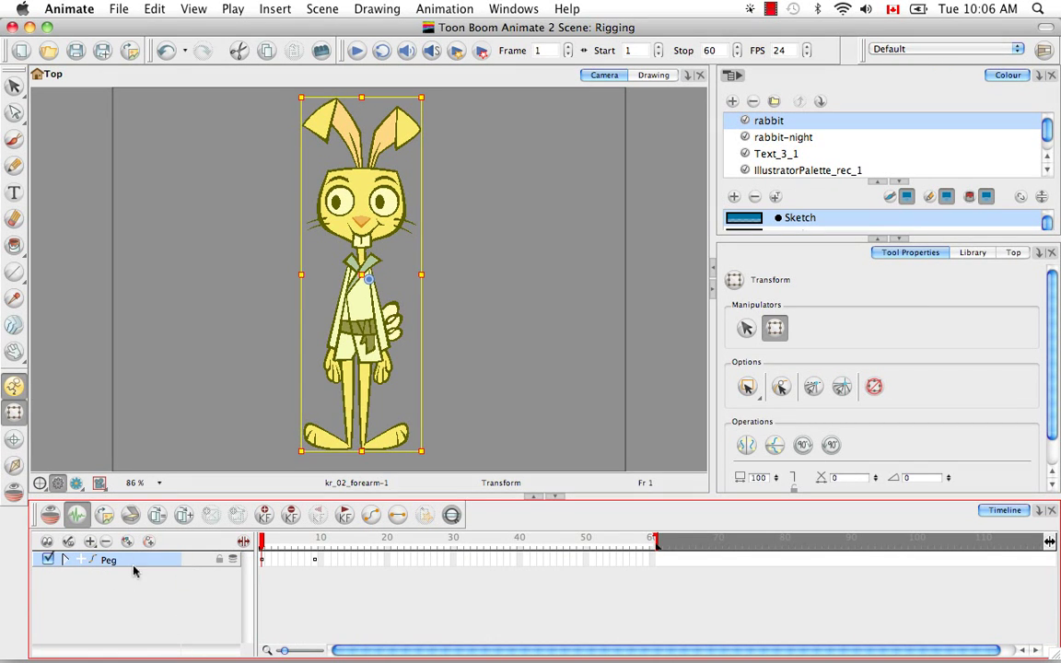
pyautogui.click(65, 560)
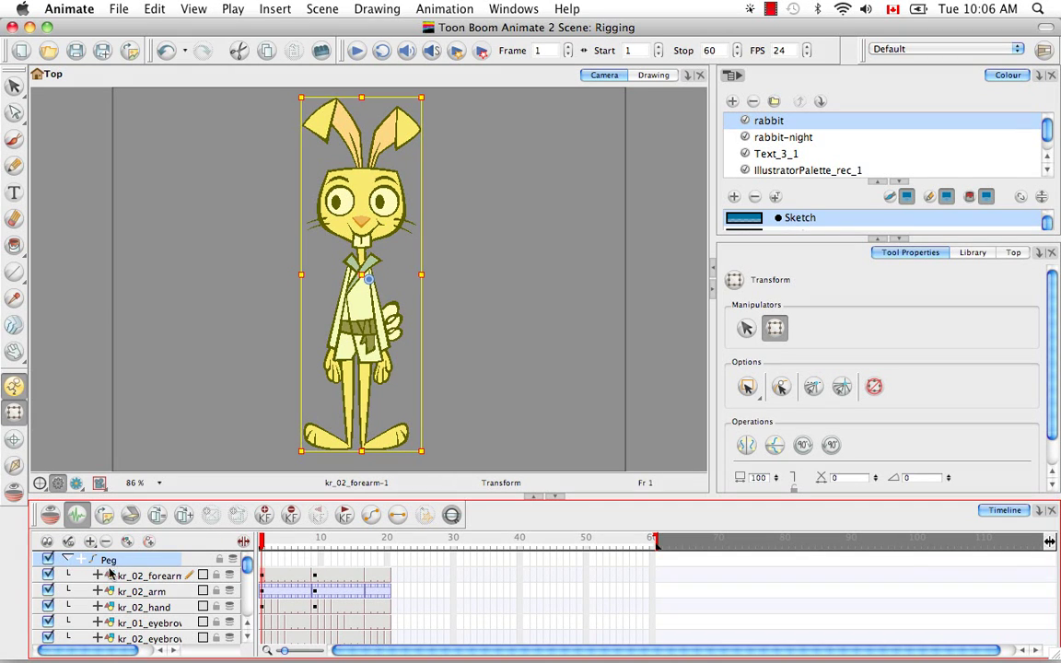
# - Rename the new peg as KR_MASTER-PEG and clear the selection
pyautogui.doubleClick(111, 561)
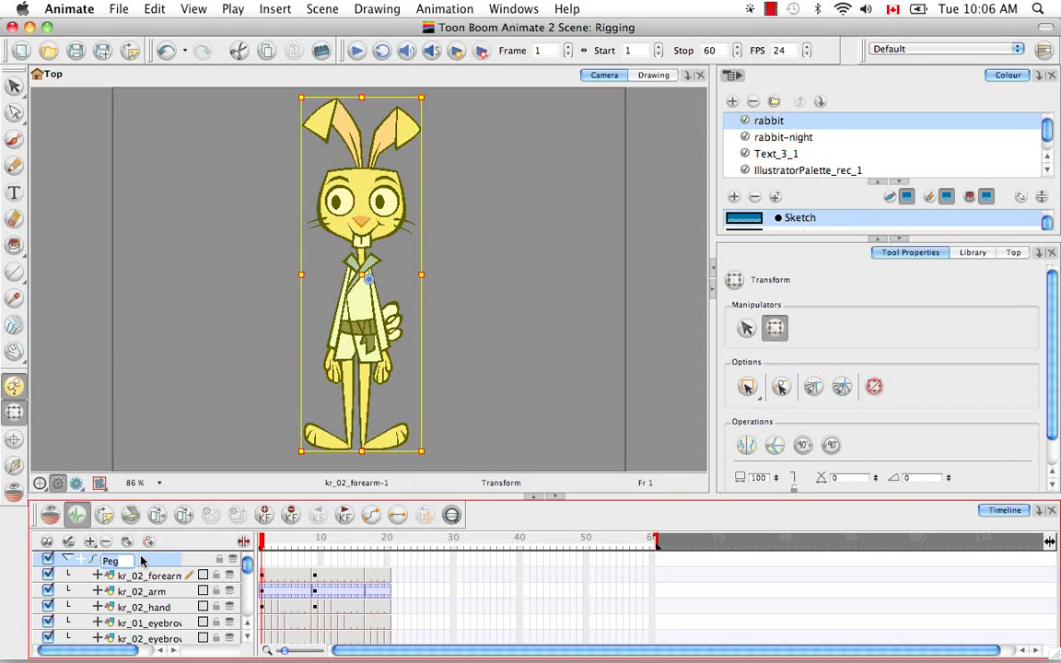
pyautogui.press('BackSpace')
pyautogui.write('KR_MASTER')
pyautogui.write('-PEG')
pyautogui.press('Return')
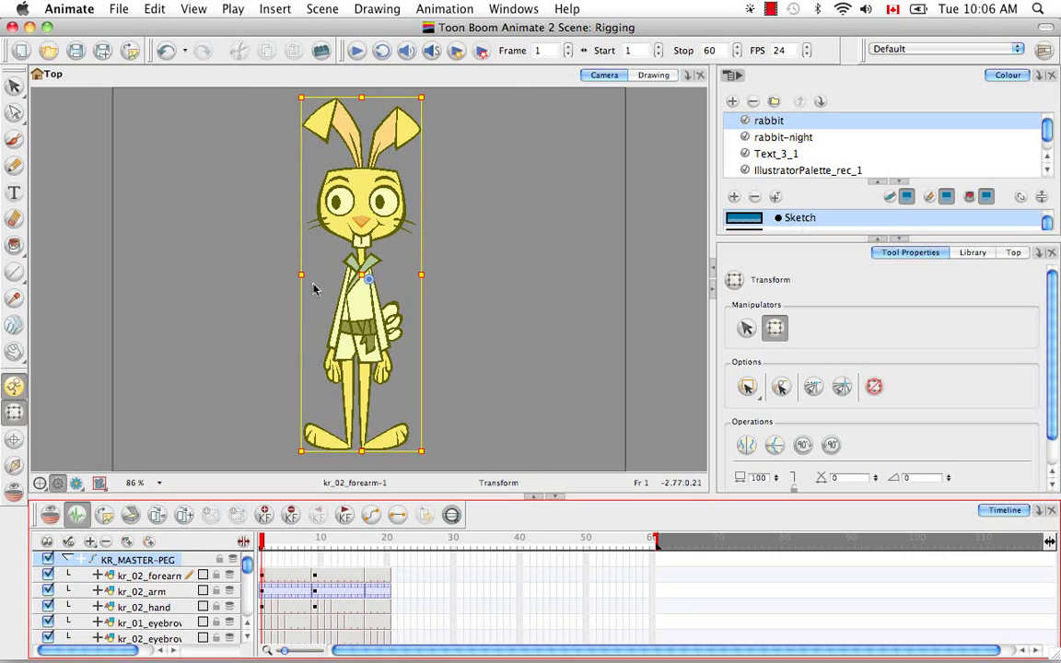
pyautogui.click(247, 359)
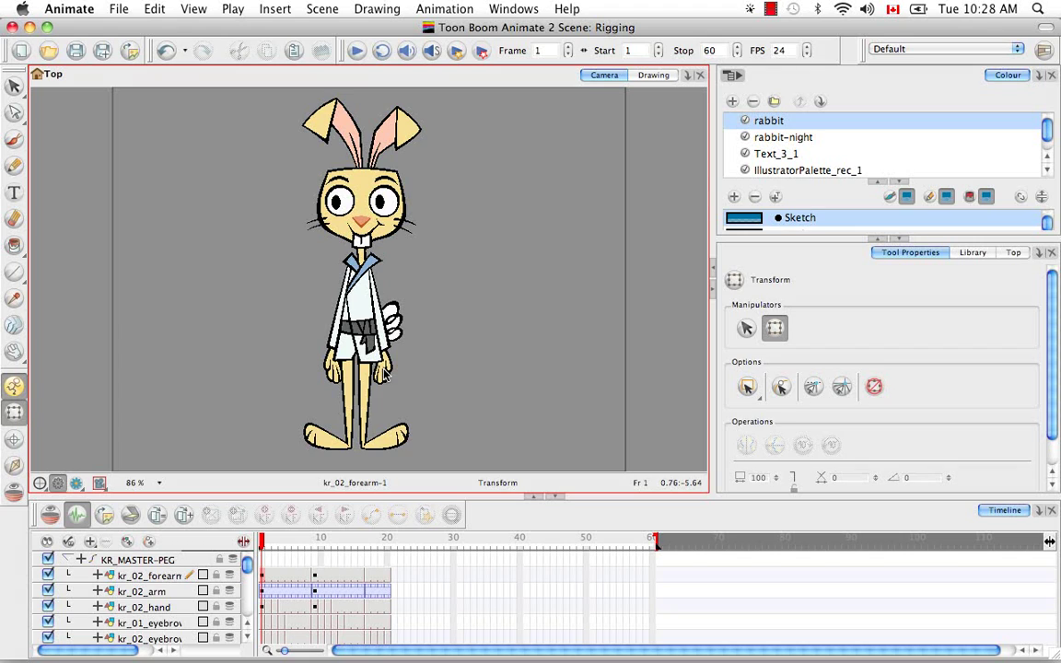
# - Parent the kr_02_hand layer to kr_02_forearm, expand it, and widen the layer list to show the full names
pyautogui.click(385, 372)
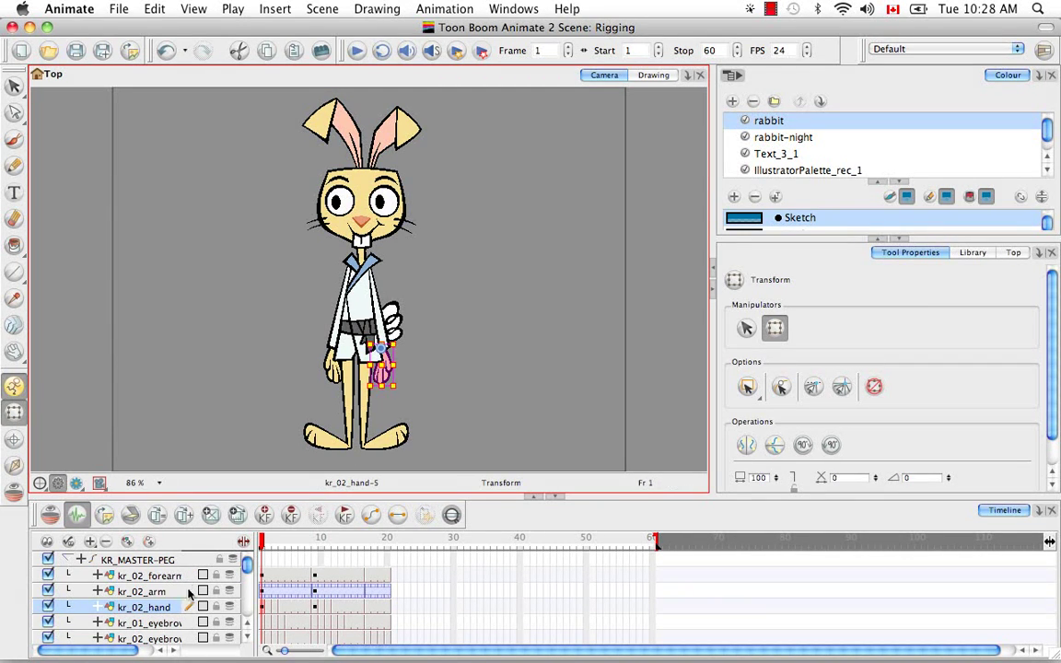
pyautogui.moveTo(155, 609); pyautogui.dragTo(151, 577)
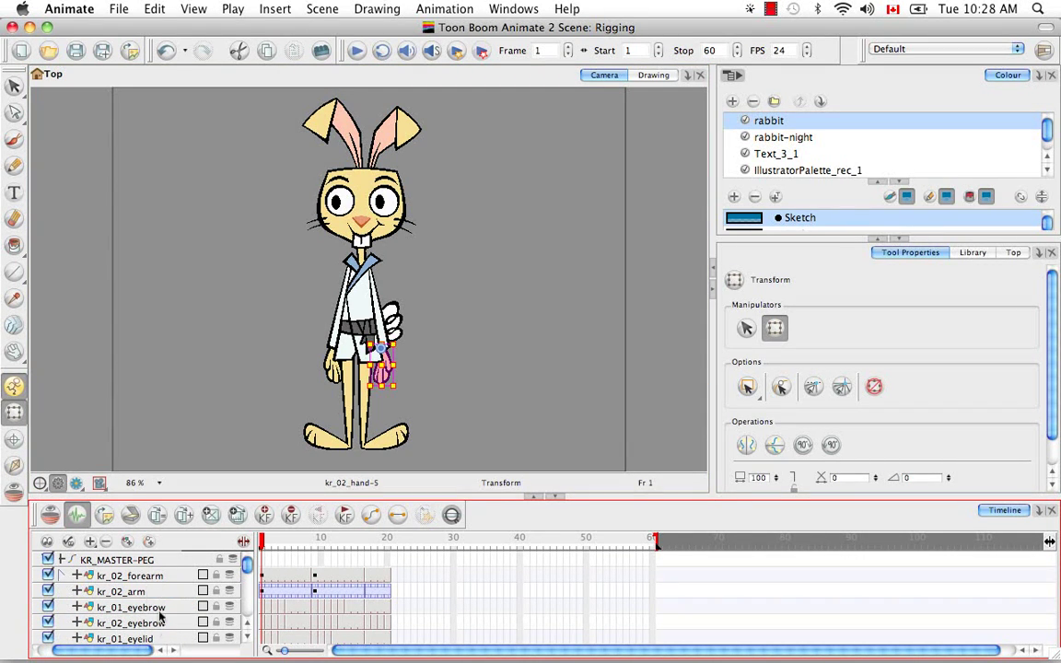
pyautogui.moveTo(130, 650); pyautogui.dragTo(109, 651)
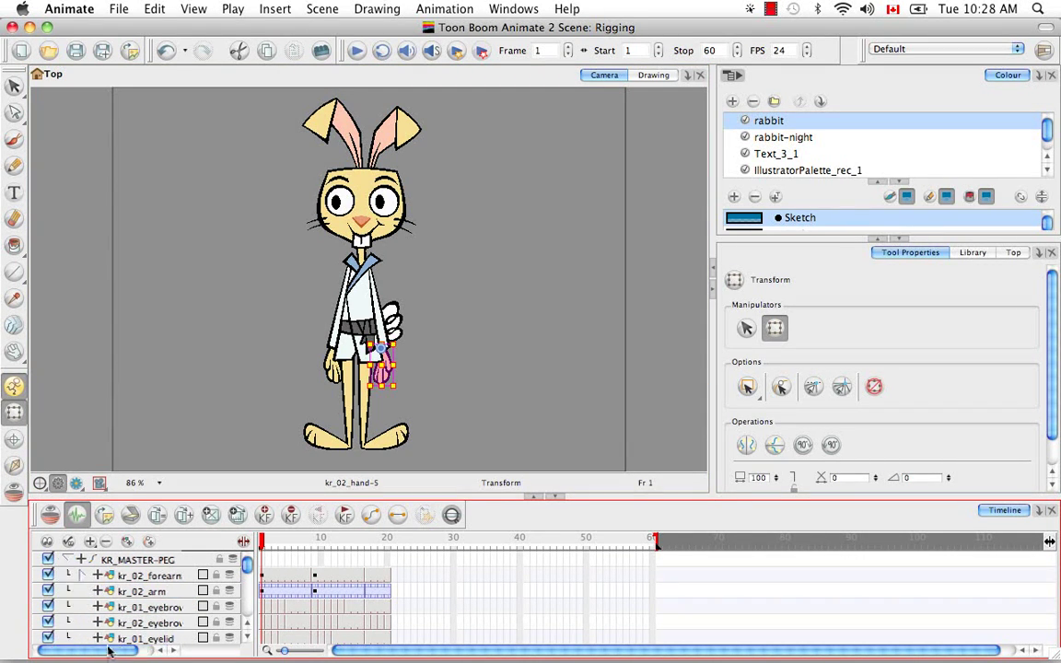
pyautogui.click(81, 576)
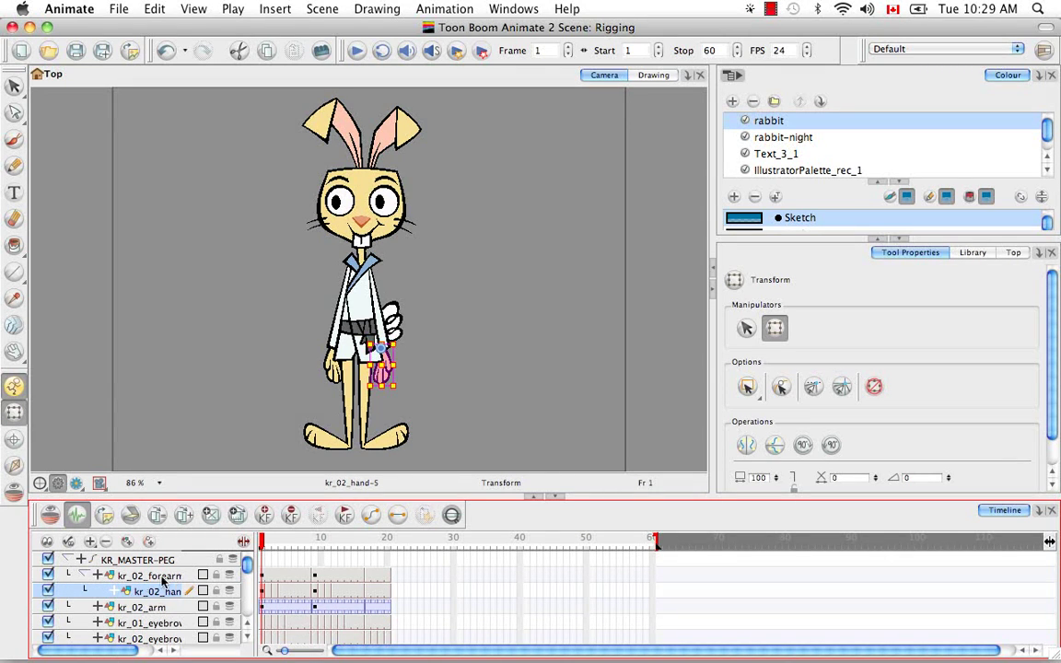
pyautogui.moveTo(252, 594); pyautogui.dragTo(291, 594)
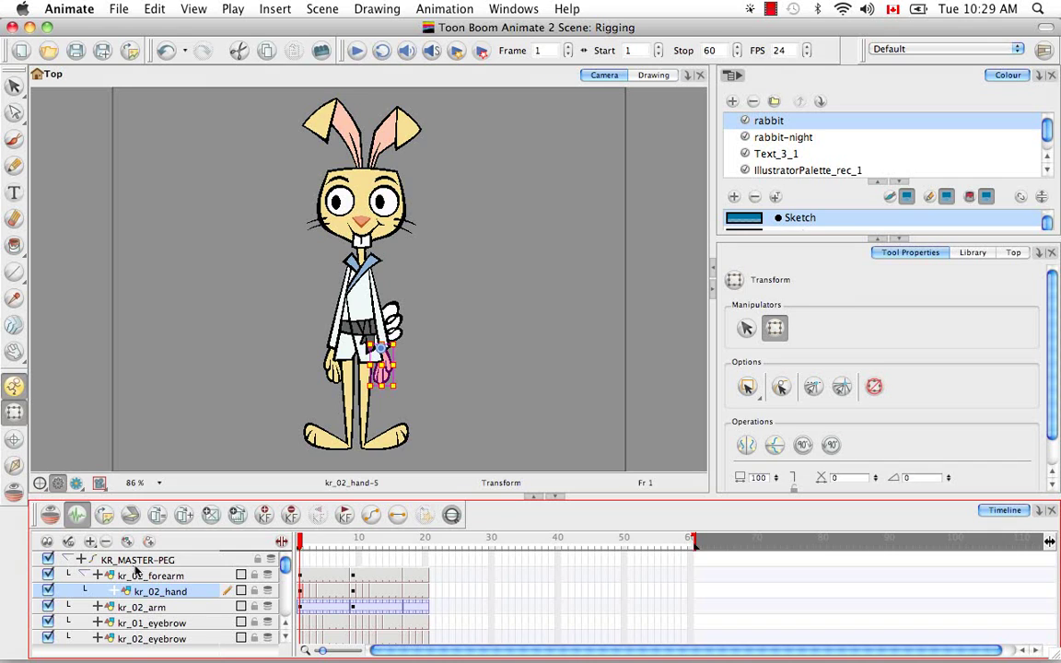
# - Collapse kr_02_forearm and parent it, together with its hand, to the kr_02_arm layer, leaving the hierarchy expanded
pyautogui.click(84, 575)
pyautogui.click(84, 574)
pyautogui.click(84, 575)
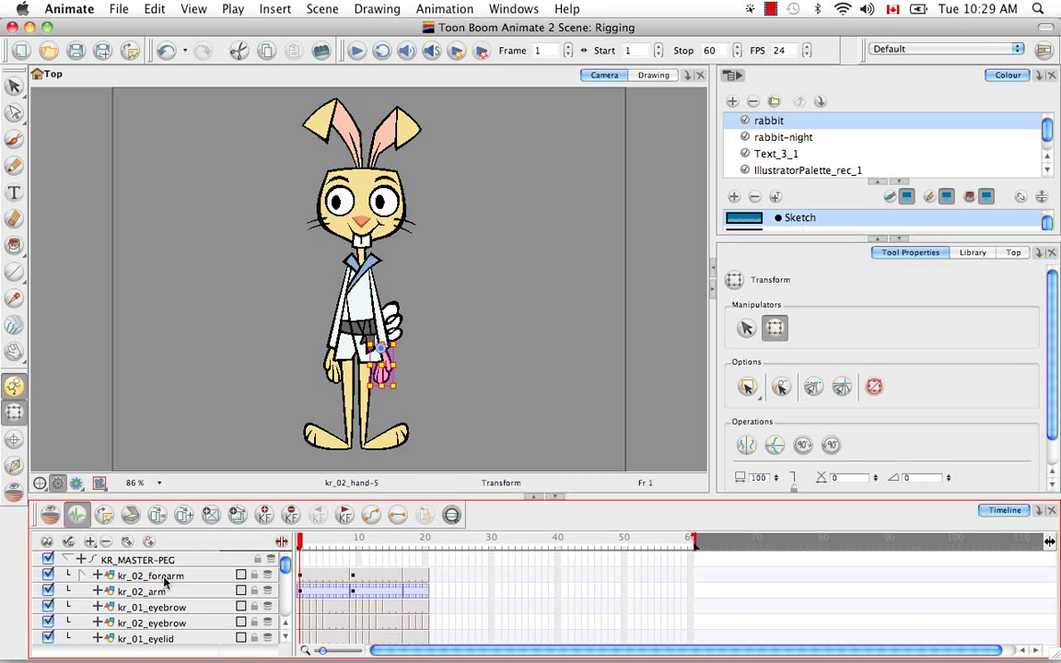
pyautogui.click(165, 577)
pyautogui.moveTo(162, 592); pyautogui.dragTo(167, 602)
pyautogui.click(103, 593)
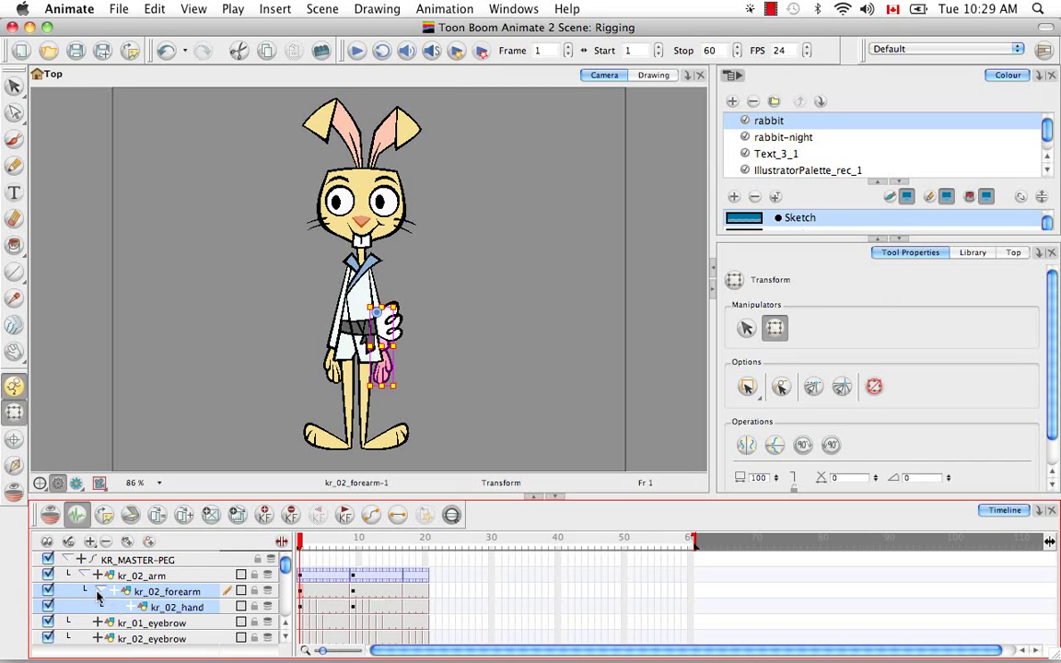
# - Rotate kr_02_arm outward to nearly horizontal and bend kr_02_forearm upward at the elbow
pyautogui.click(179, 577)
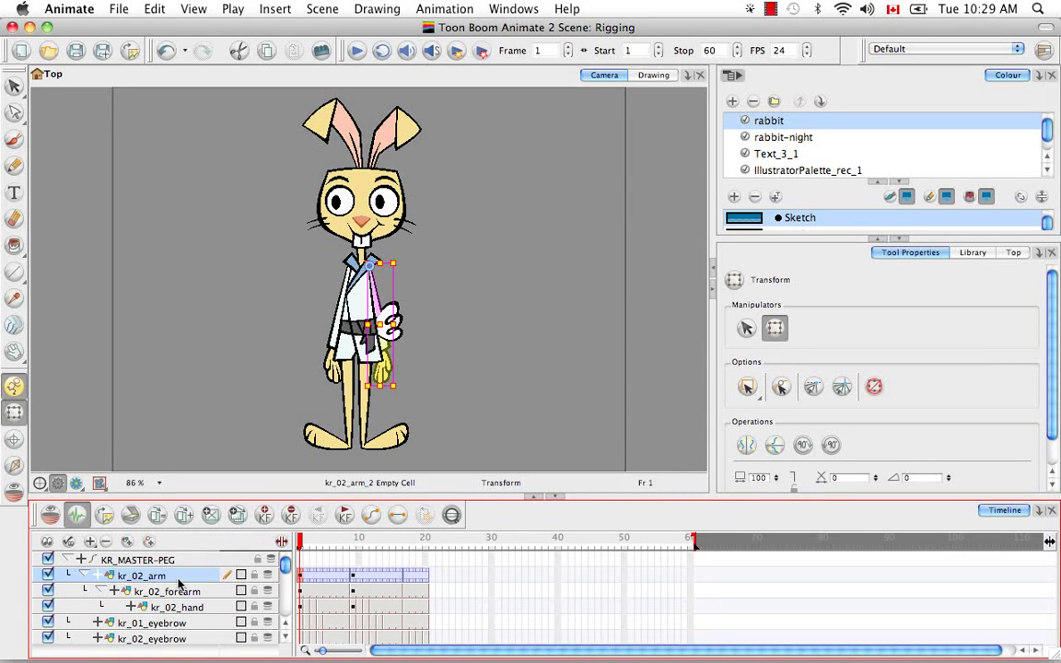
pyautogui.moveTo(403, 387)
pyautogui.mouseDown()
pyautogui.moveTo(467, 351)
pyautogui.moveTo(499, 277)
pyautogui.mouseUp()
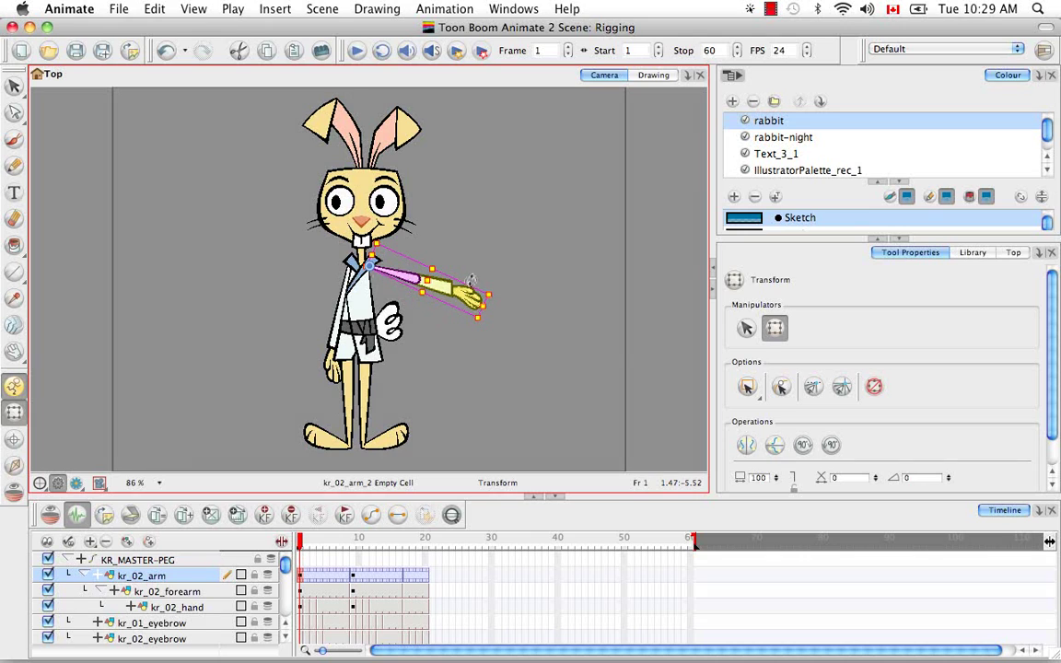
pyautogui.click(167, 591)
pyautogui.moveTo(492, 259); pyautogui.dragTo(467, 205)
pyautogui.click(495, 282)
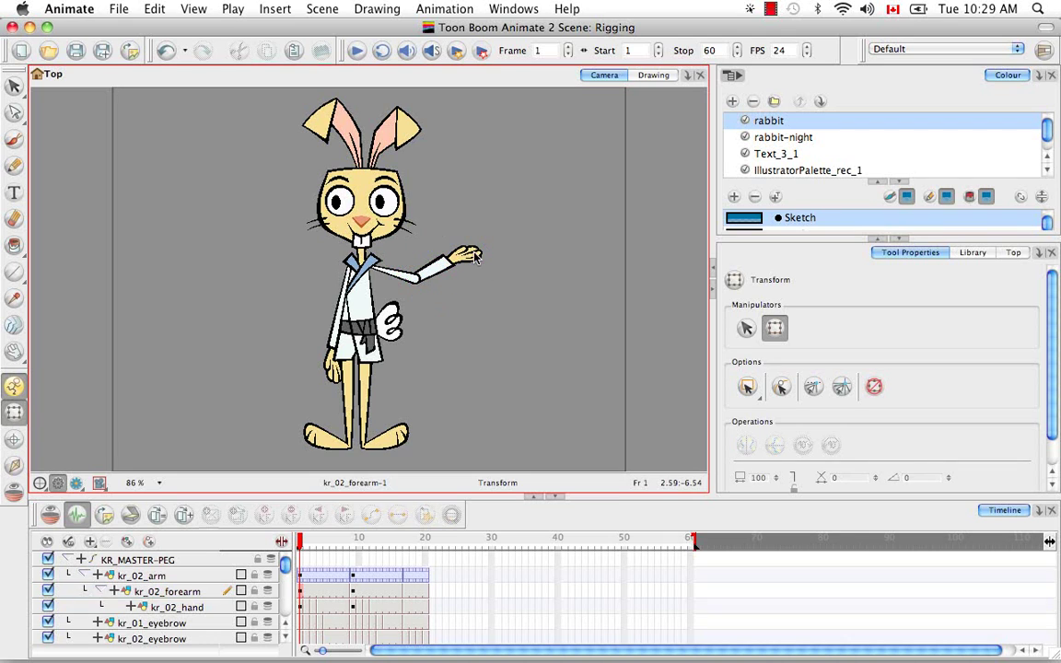
# - Rotate kr_02_hand upward at the wrist and clear the selection
pyautogui.click(473, 256)
pyautogui.moveTo(494, 230); pyautogui.dragTo(419, 189)
pyautogui.click(479, 306)
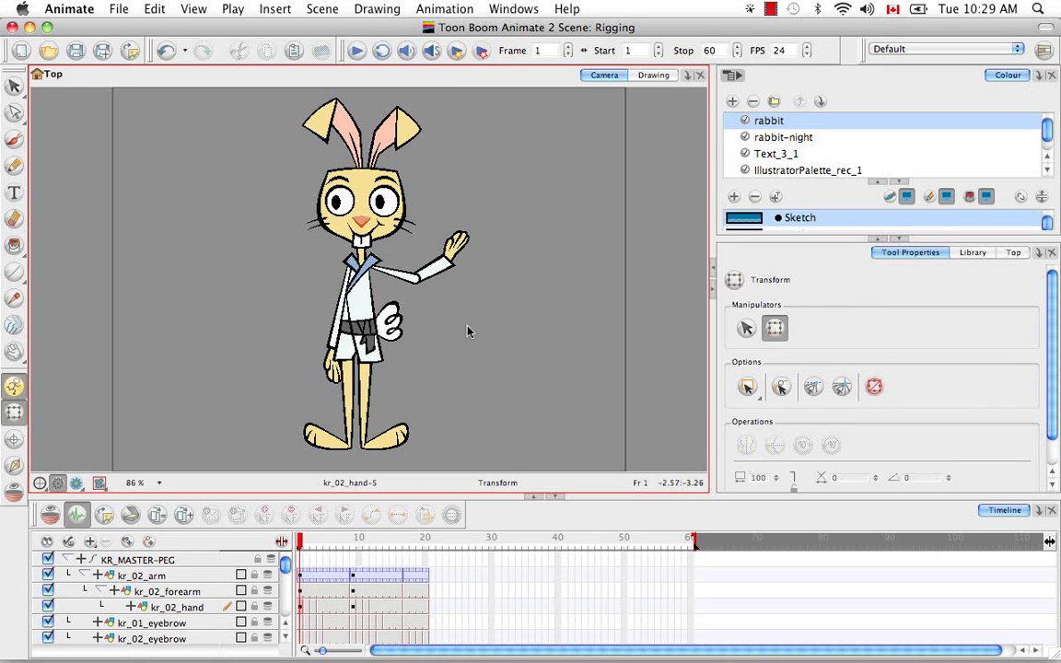
# - Try enlarging the kr_02_forearm layer together with its attached hand, and undo the scaling
pyautogui.click(435, 269)
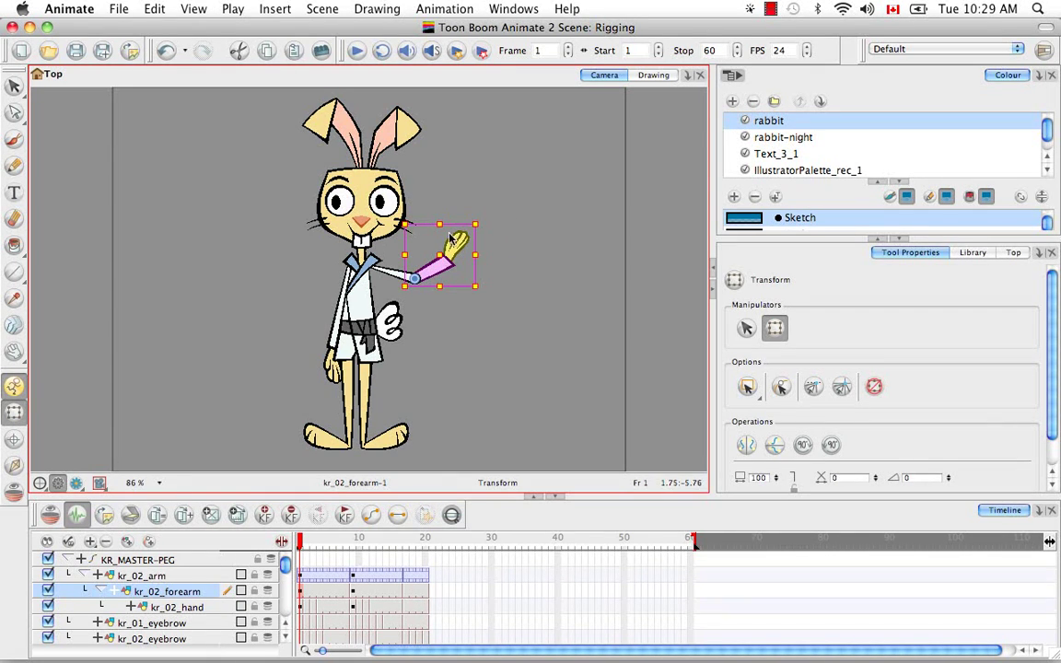
pyautogui.moveTo(468, 248); pyautogui.dragTo(565, 214)
pyautogui.click(565, 215)
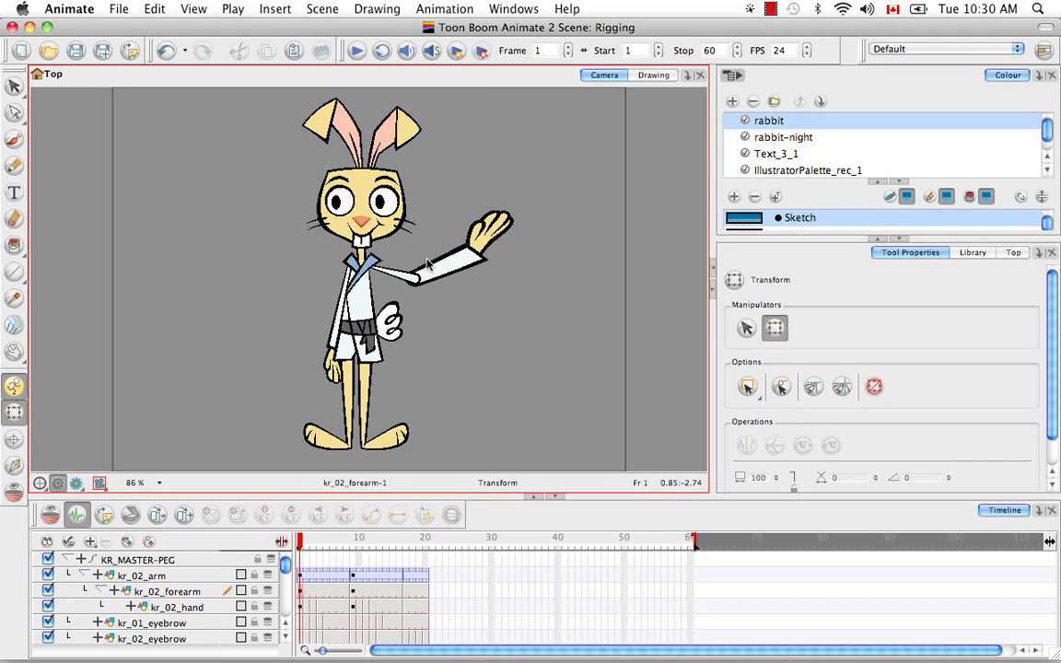
pyautogui.press('super+z')
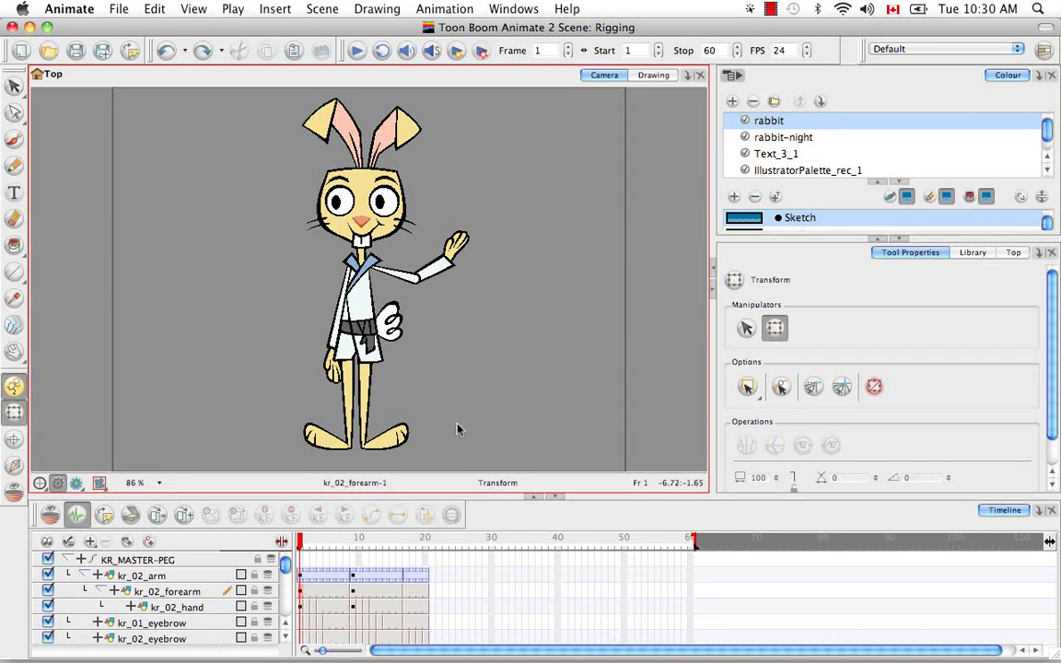
# - Undo the hand, forearm and arm rotations to bring the rabbit's arm back to its hanging pose
pyautogui.press('super+z')
pyautogui.press('super+z')
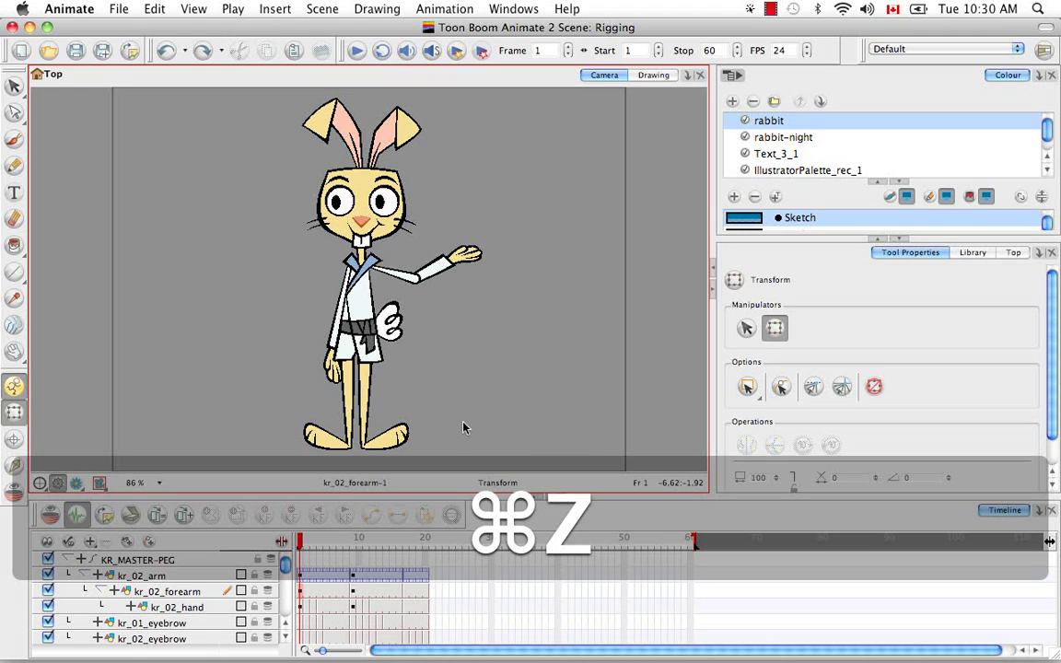
pyautogui.press('super+z')
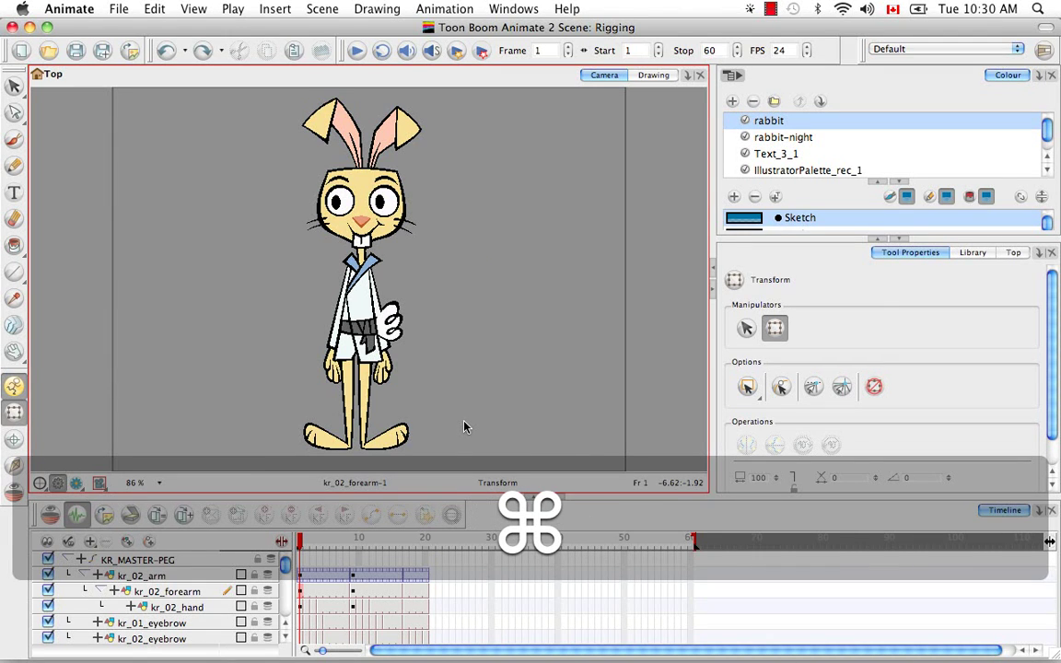
pyautogui.press('super+z')
pyautogui.press('super+z')
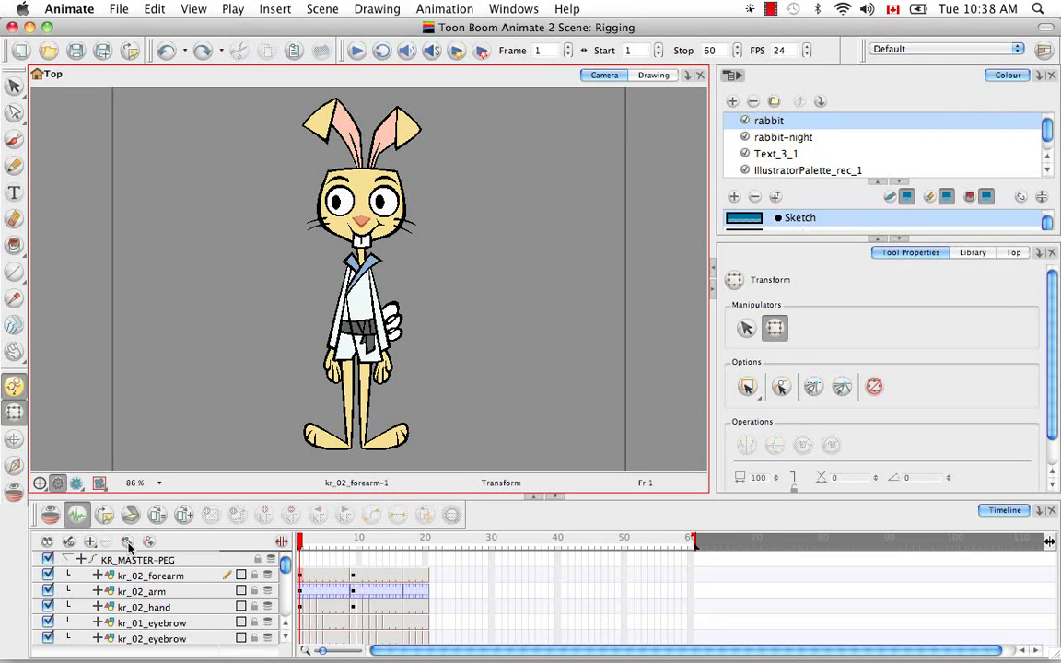
# - Add a drawing layer named KR_02_ARM-PEG under KR_MASTER-PEG and parent the kr_02_arm layer to it
pyautogui.click(127, 543)
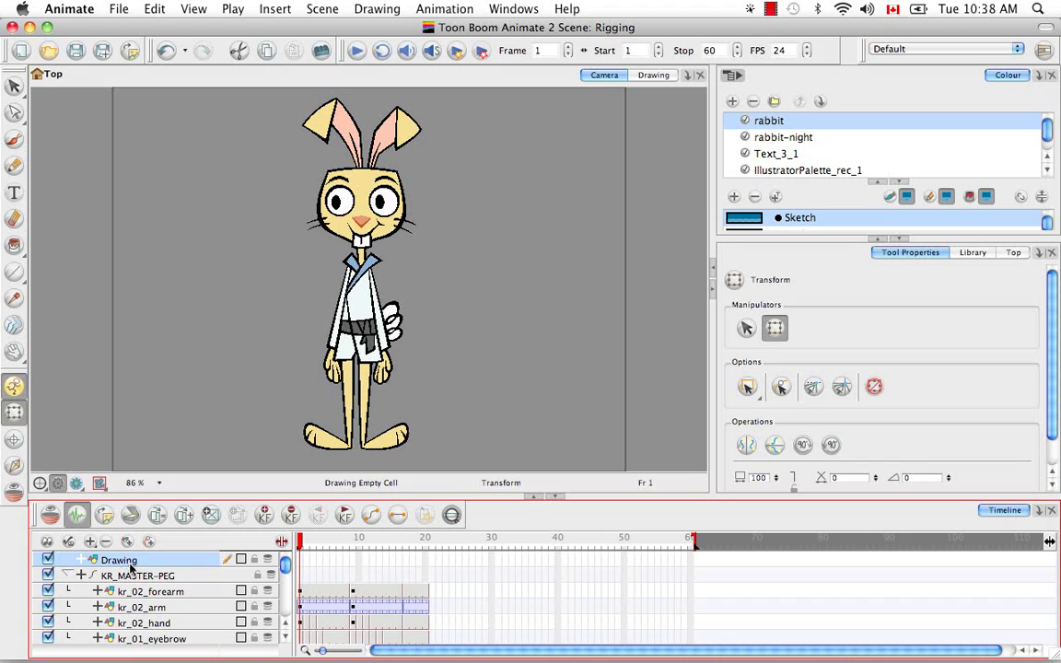
pyautogui.press('BackSpace')
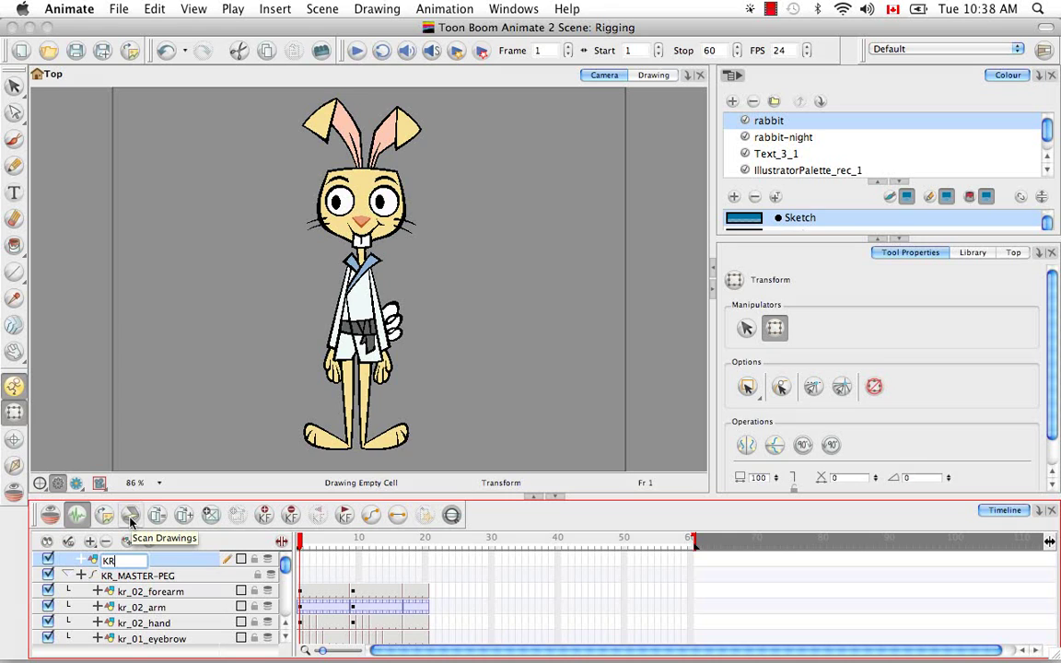
pyautogui.write('KR_02_ARM-PEG')
pyautogui.press('Return')
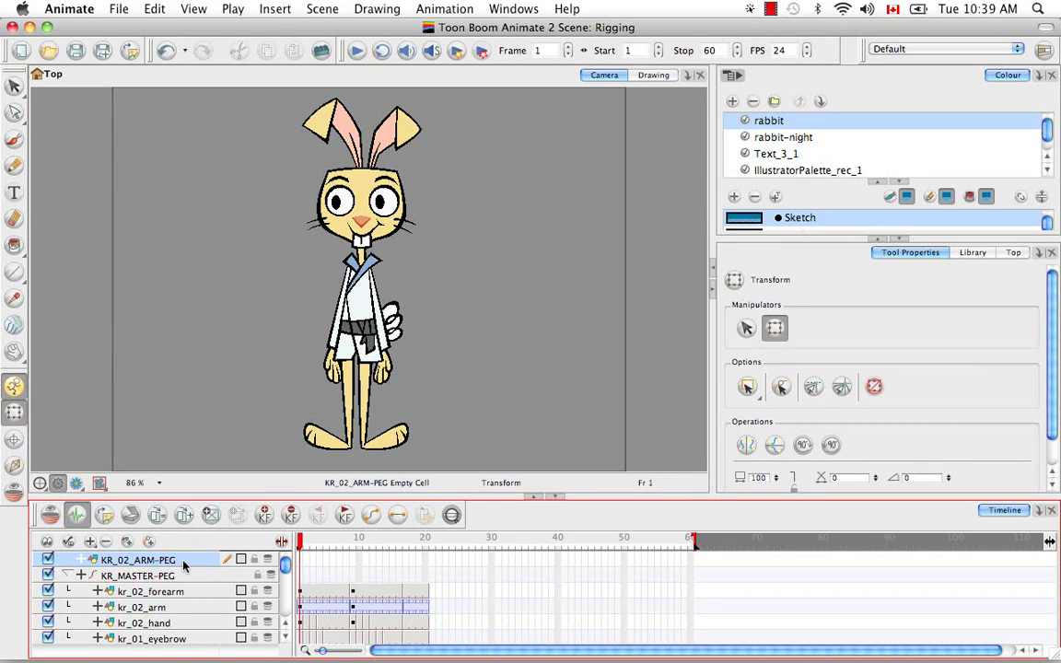
pyautogui.moveTo(184, 564)
pyautogui.mouseDown()
pyautogui.moveTo(191, 580)
pyautogui.moveTo(172, 591)
pyautogui.moveTo(180, 574)
pyautogui.mouseUp()
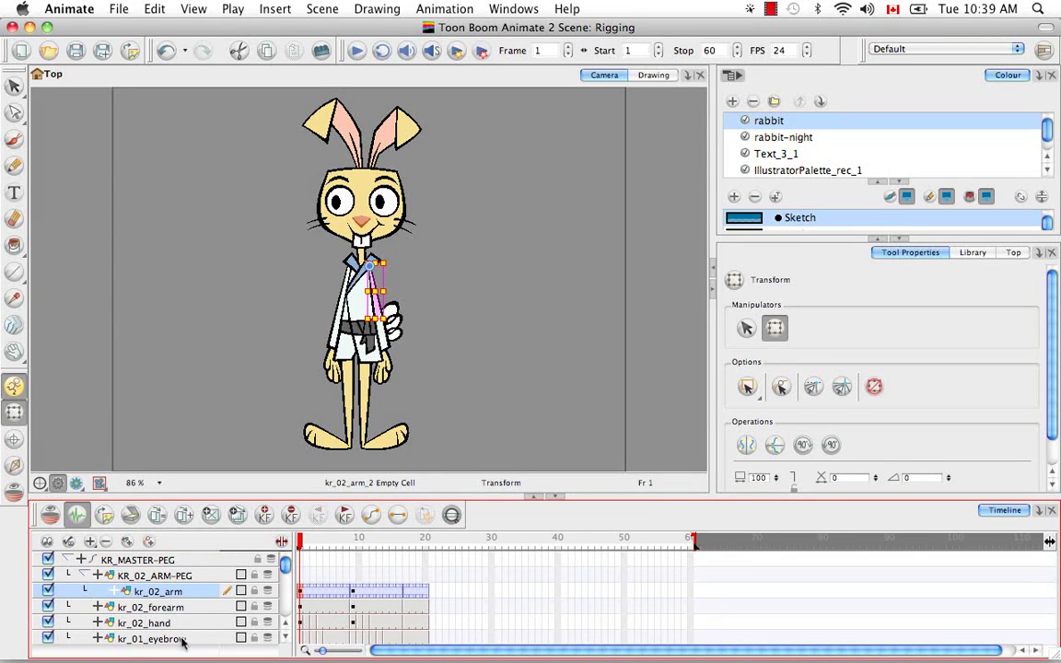
# - Add a second drawing layer above kr_02_forearm and name it KR_02_LOWERARM-PEG
pyautogui.click(187, 607)
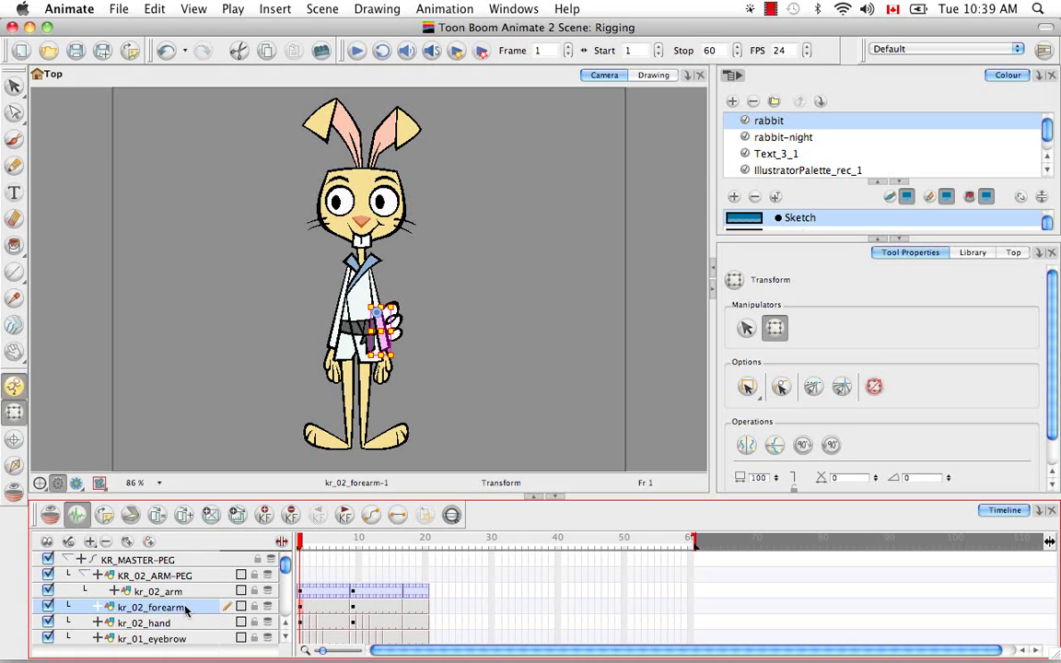
pyautogui.click(128, 543)
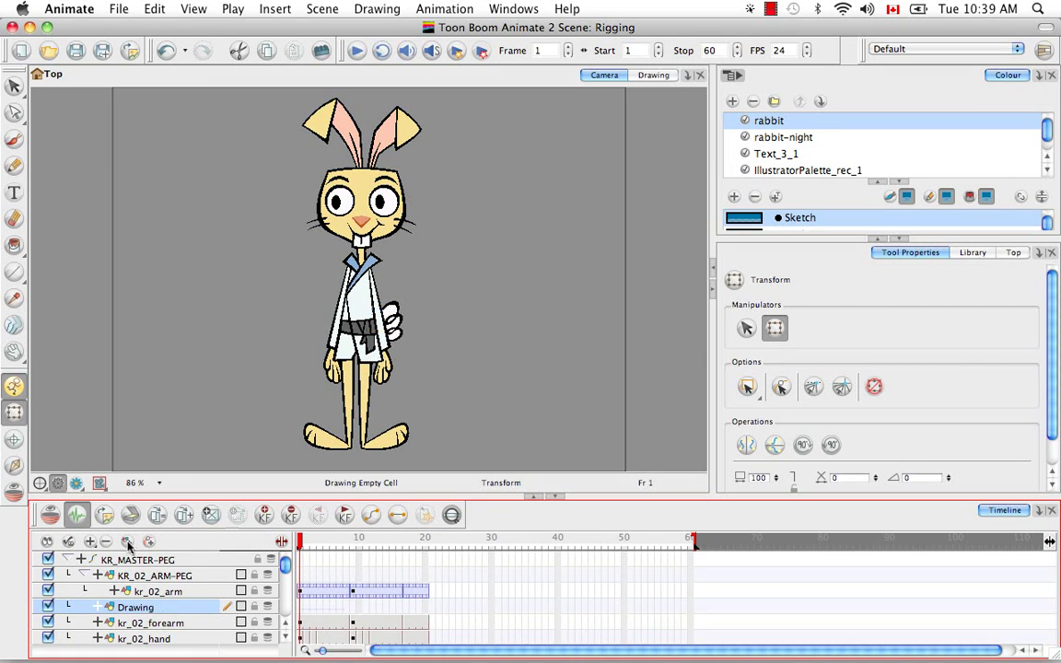
pyautogui.doubleClick(136, 607)
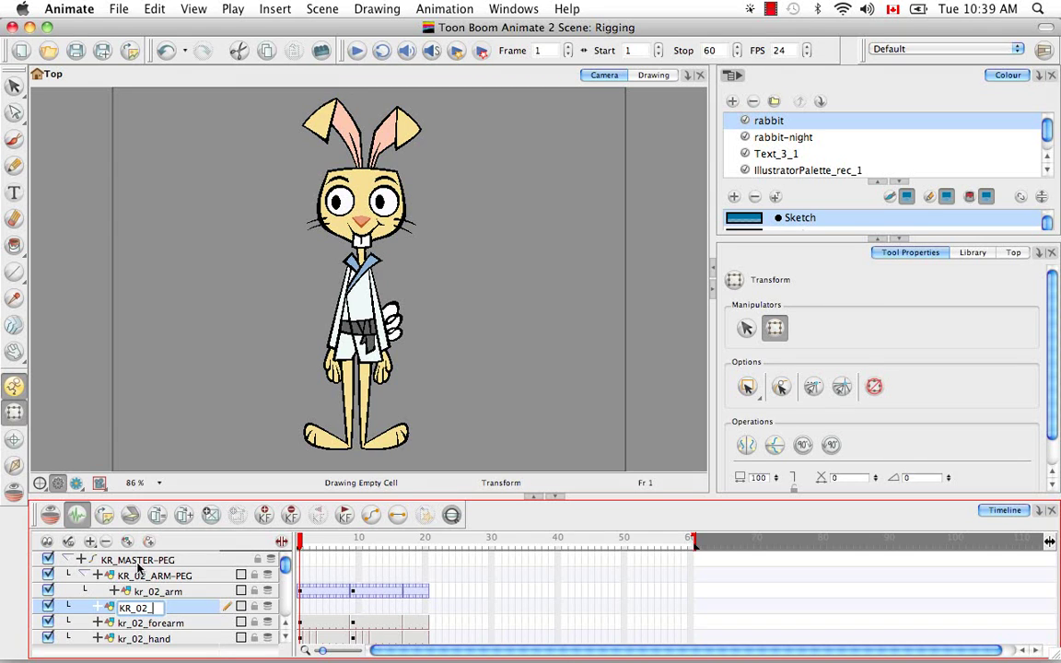
pyautogui.write('KR_02_LO')
pyautogui.write('WERARM')
pyautogui.write('-PEG')
pyautogui.press('Return')
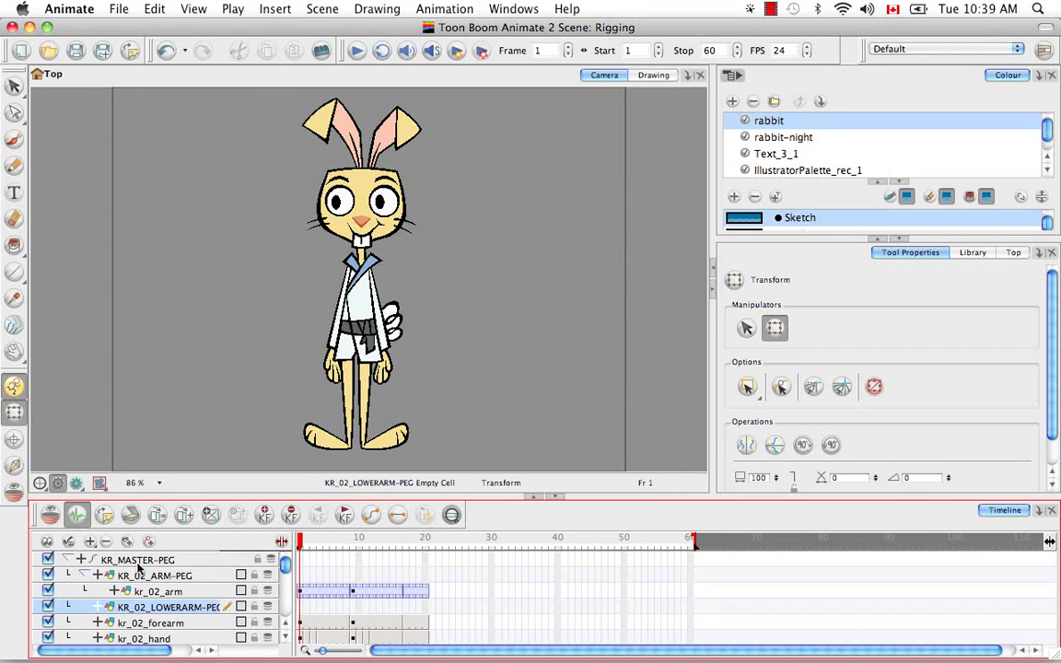
# - Parent kr_02_forearm and kr_02_hand separately to KR_02_LOWERARM-PEG, ordering the forearm above the hand
pyautogui.moveTo(171, 623)
pyautogui.mouseDown()
pyautogui.moveTo(168, 608)
pyautogui.moveTo(173, 618)
pyautogui.mouseUp()
pyautogui.click(160, 636)
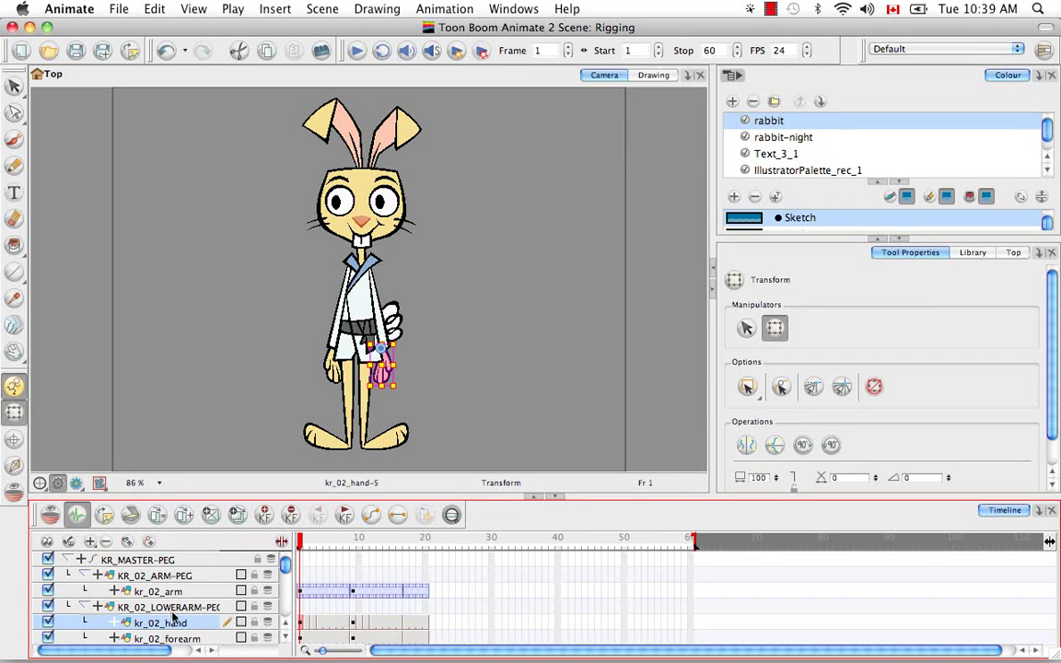
pyautogui.click(286, 641)
pyautogui.moveTo(195, 613); pyautogui.dragTo(176, 631)
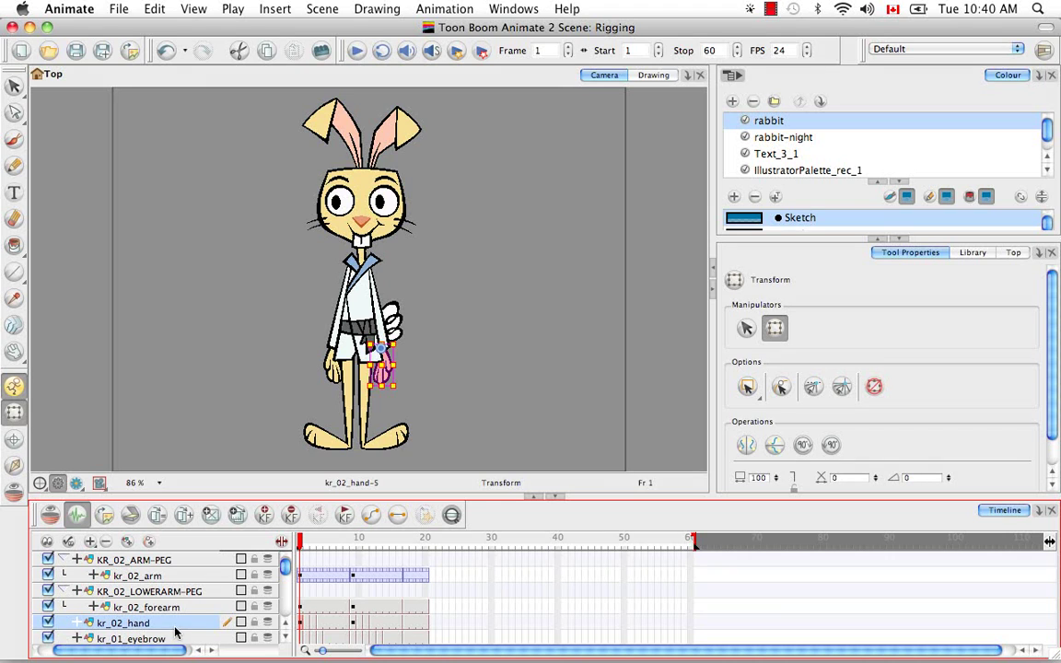
pyautogui.moveTo(175, 632); pyautogui.dragTo(170, 608)
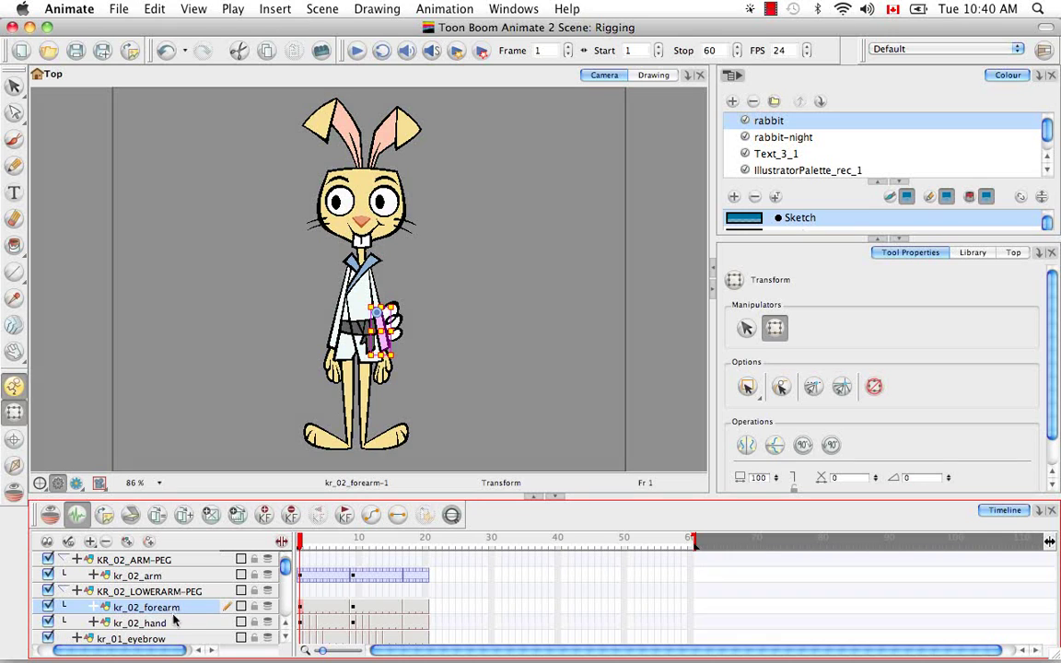
pyautogui.moveTo(166, 650); pyautogui.dragTo(148, 649)
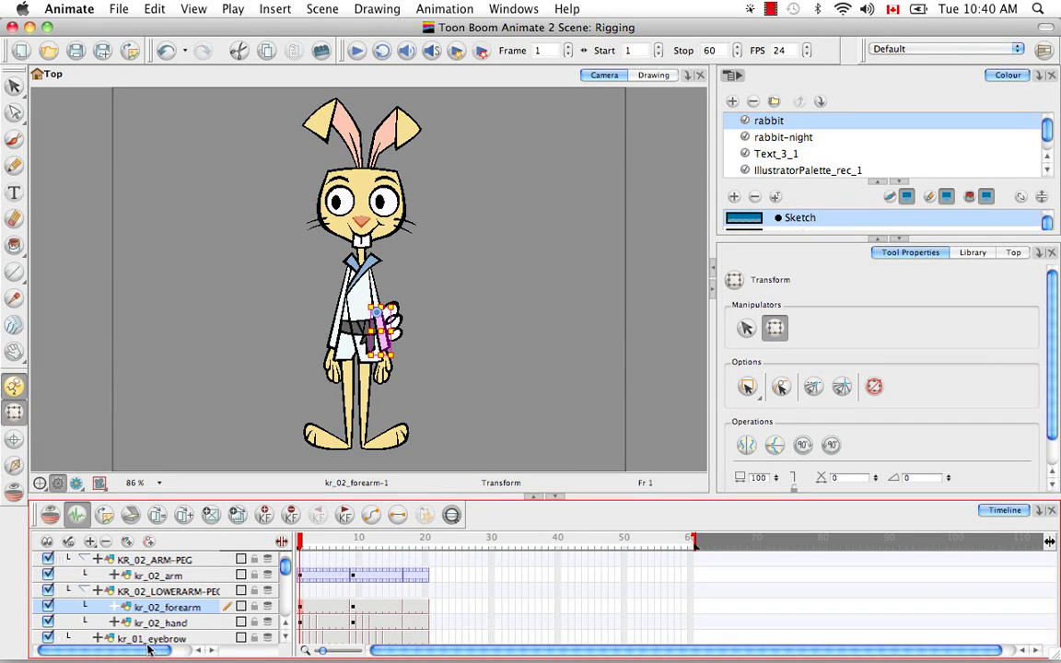
# - Collapse KR_02_LOWERARM-PEG and parent it, with its forearm and hand, to KR_02_ARM-PEG
pyautogui.click(86, 561)
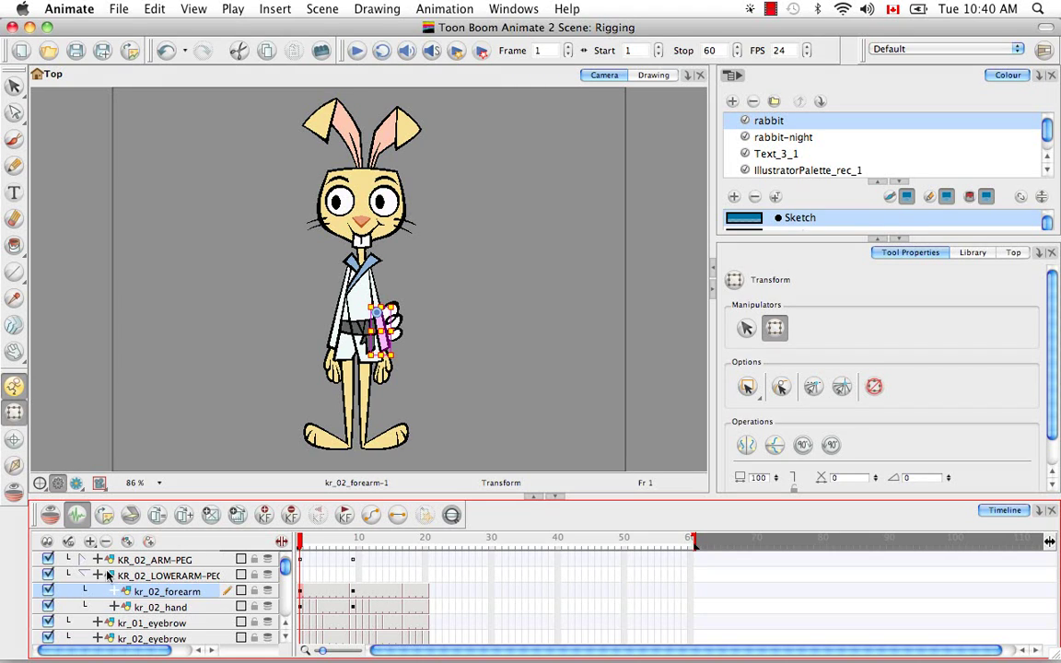
pyautogui.click(86, 575)
pyautogui.click(86, 560)
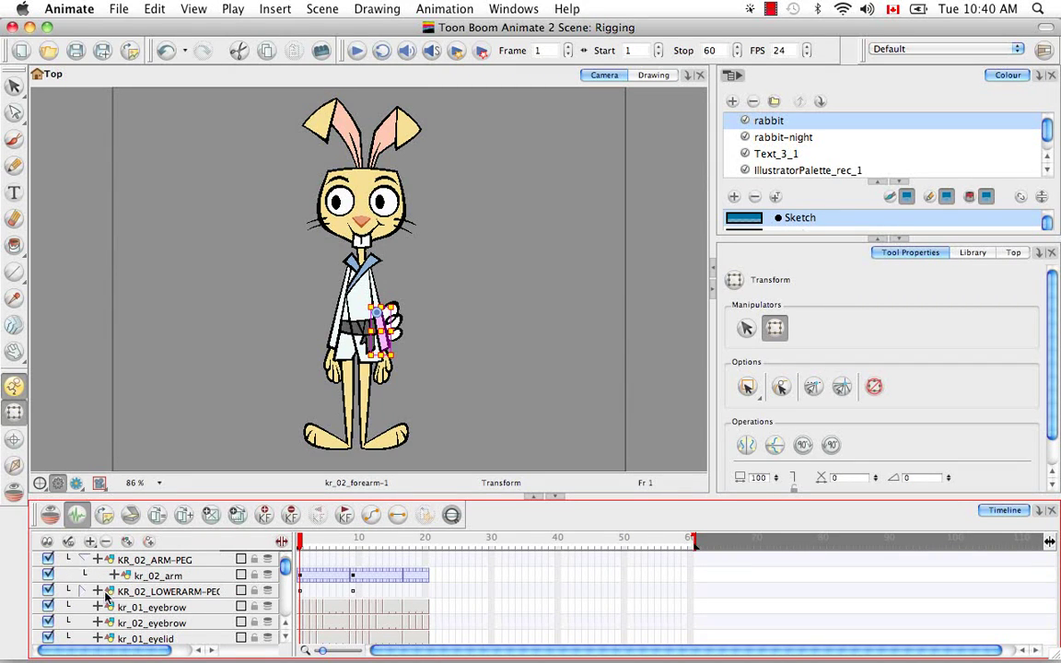
pyautogui.click(143, 592)
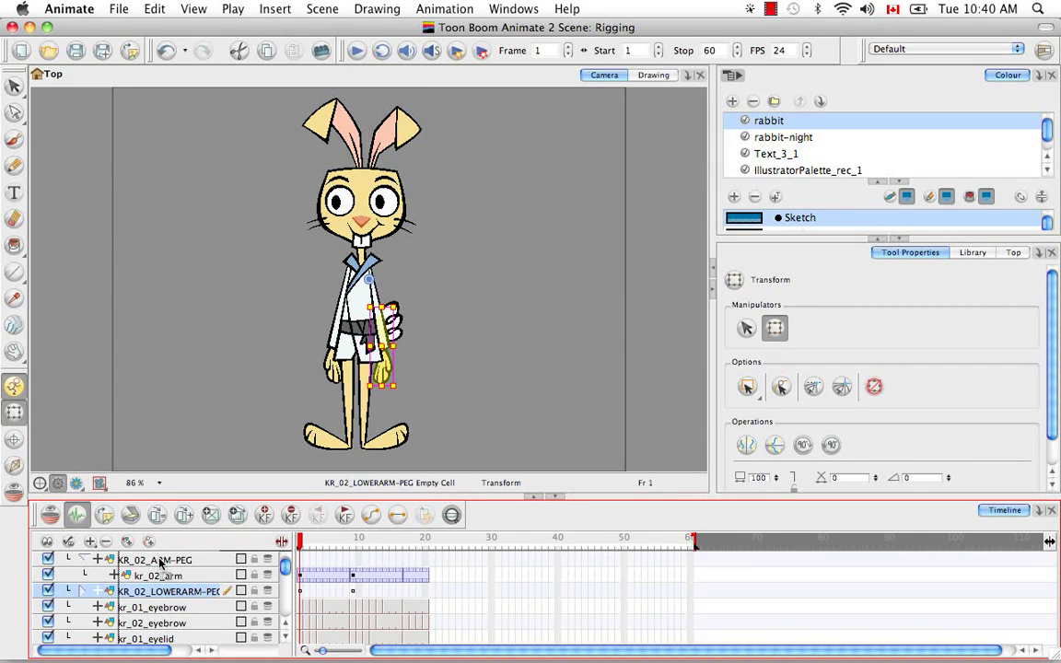
pyautogui.moveTo(160, 563); pyautogui.dragTo(159, 561)
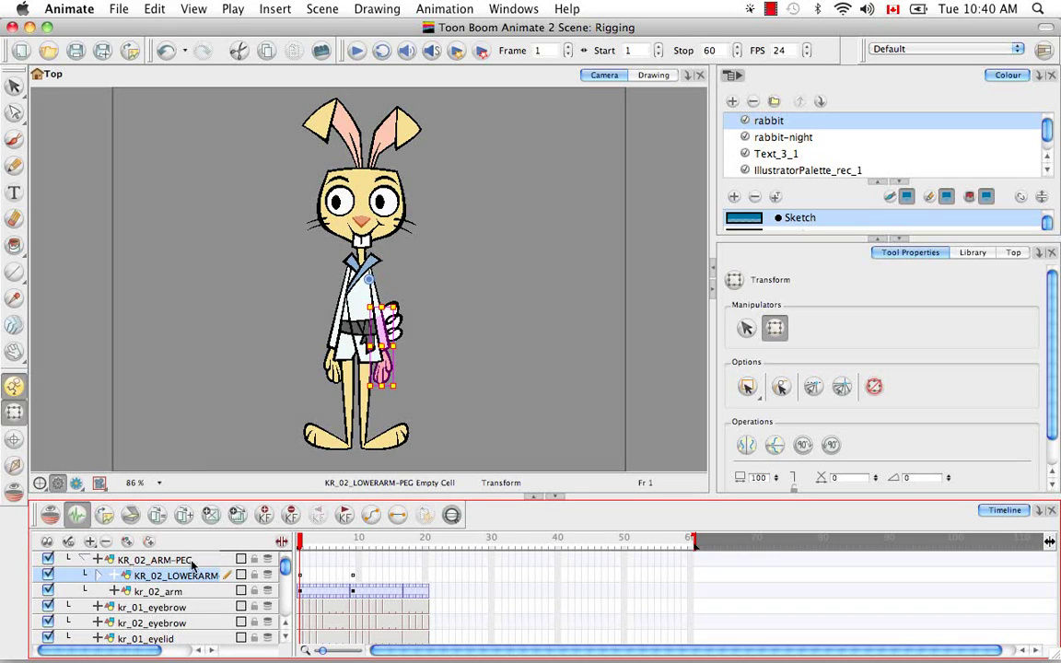
# - Check what KR_02_ARM-PEG controls, expand both arm pegs, and widen the layer list to show the full names
pyautogui.click(85, 560)
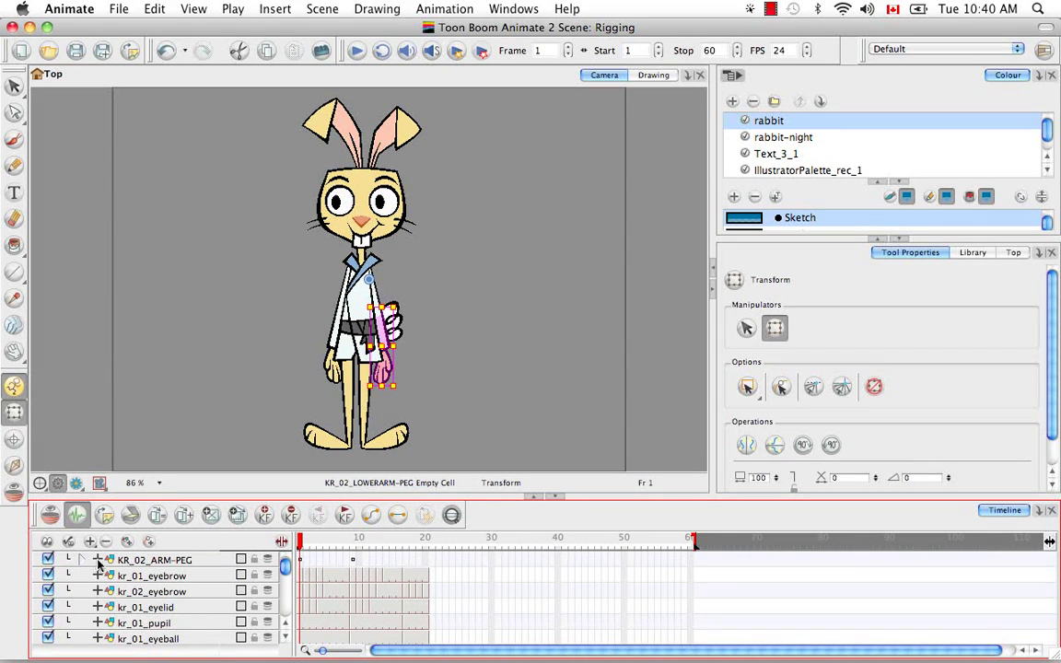
pyautogui.click(101, 562)
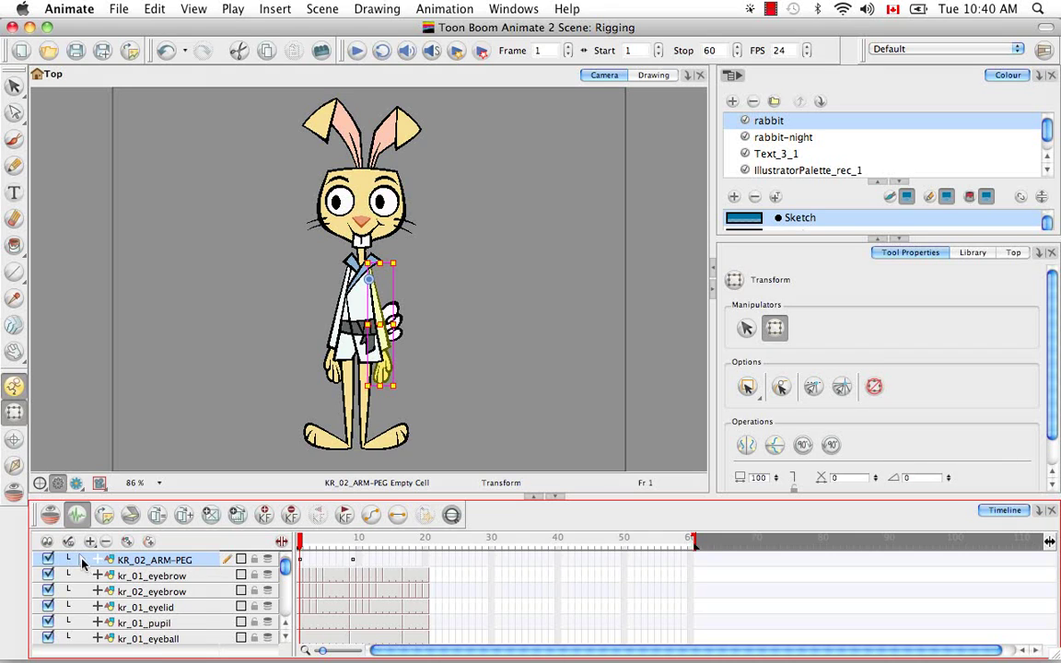
pyautogui.click(83, 560)
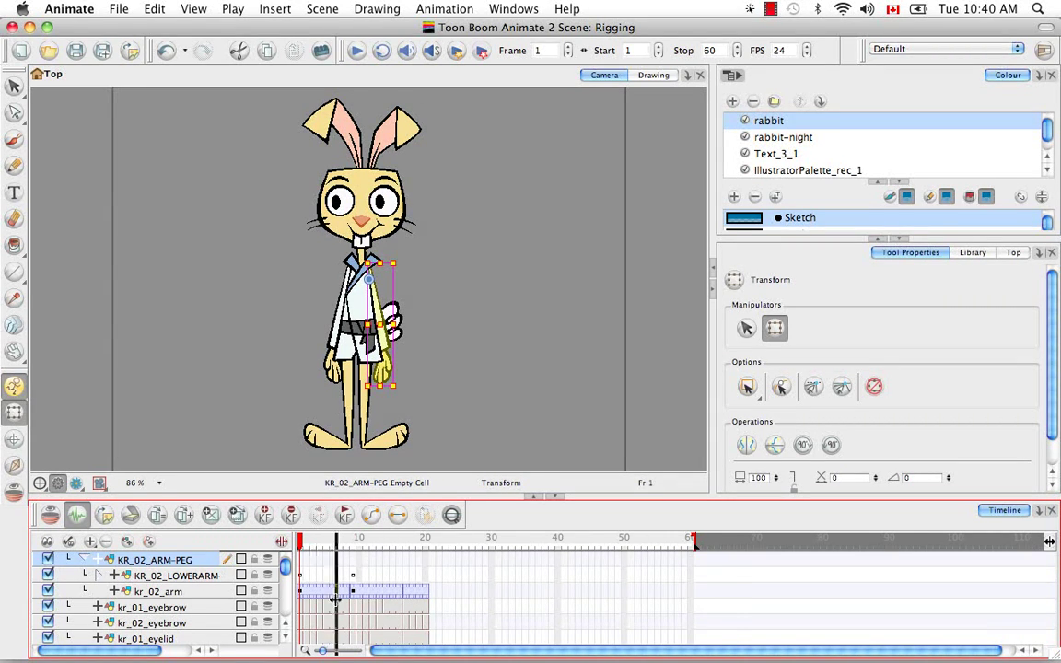
pyautogui.moveTo(292, 589); pyautogui.dragTo(335, 589)
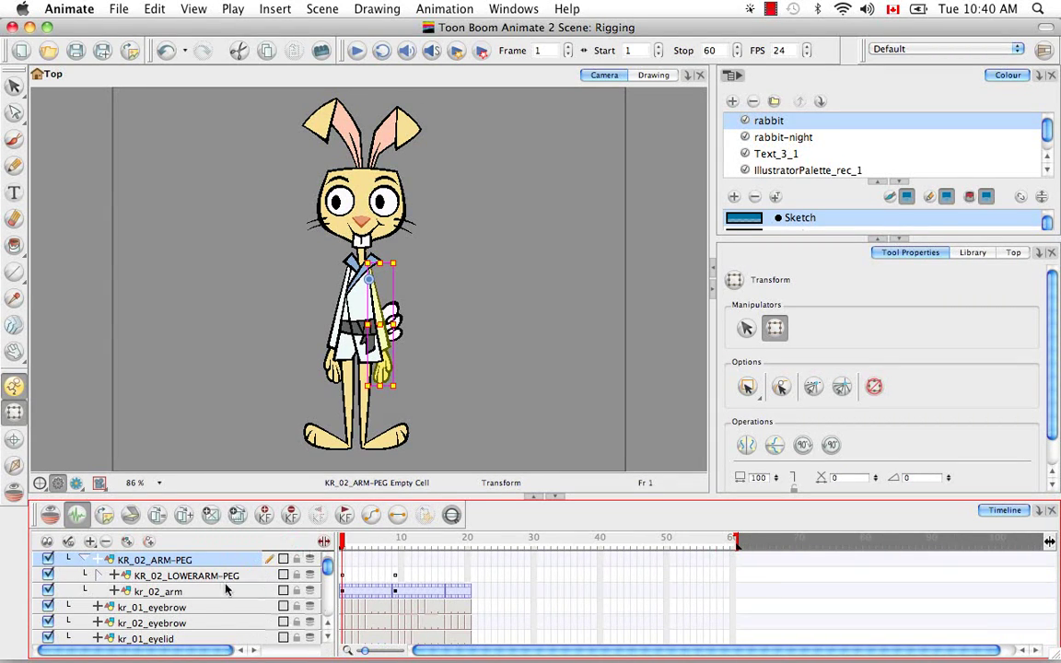
pyautogui.click(100, 575)
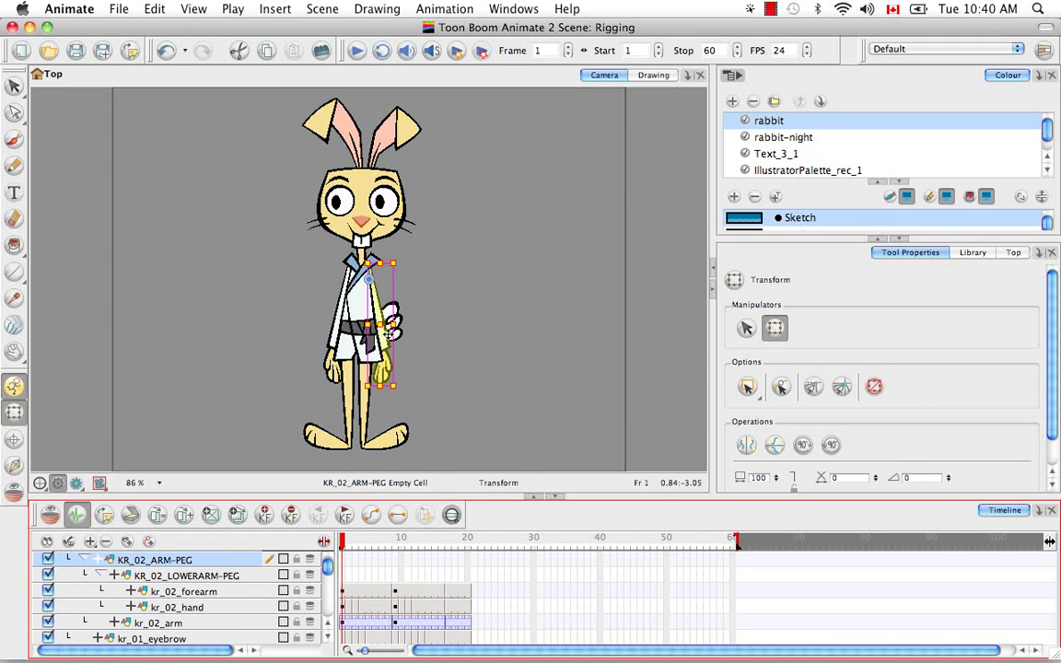
# - Test selecting kr_02_forearm on its own within the peg hierarchy, leaving the arm in its hanging pose
pyautogui.click(163, 398)
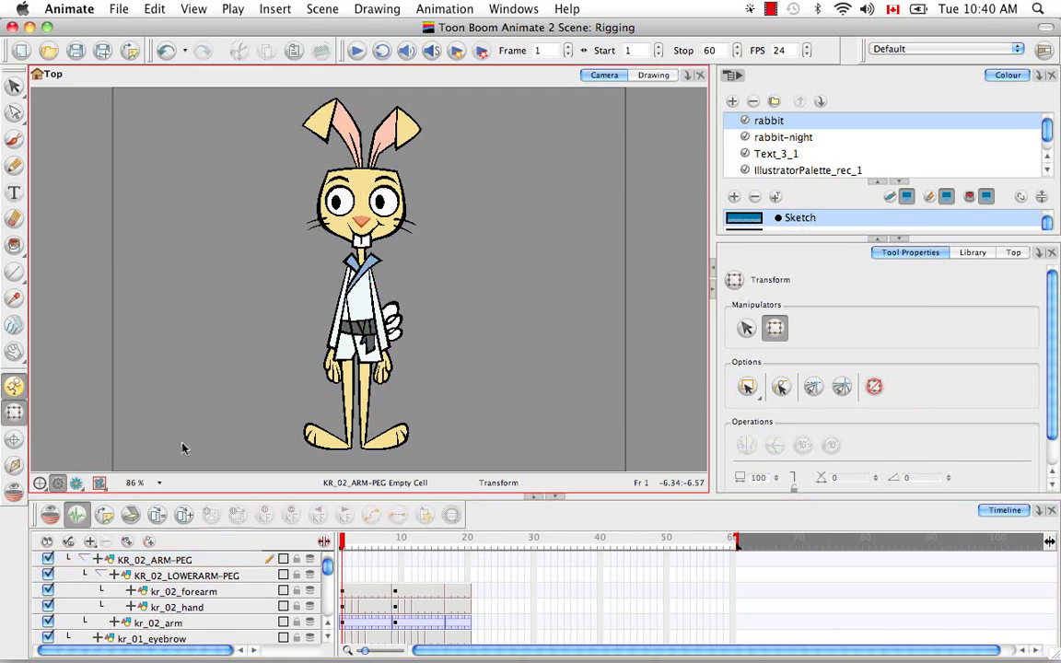
pyautogui.click(218, 593)
pyautogui.click(382, 377)
pyautogui.click(426, 370)
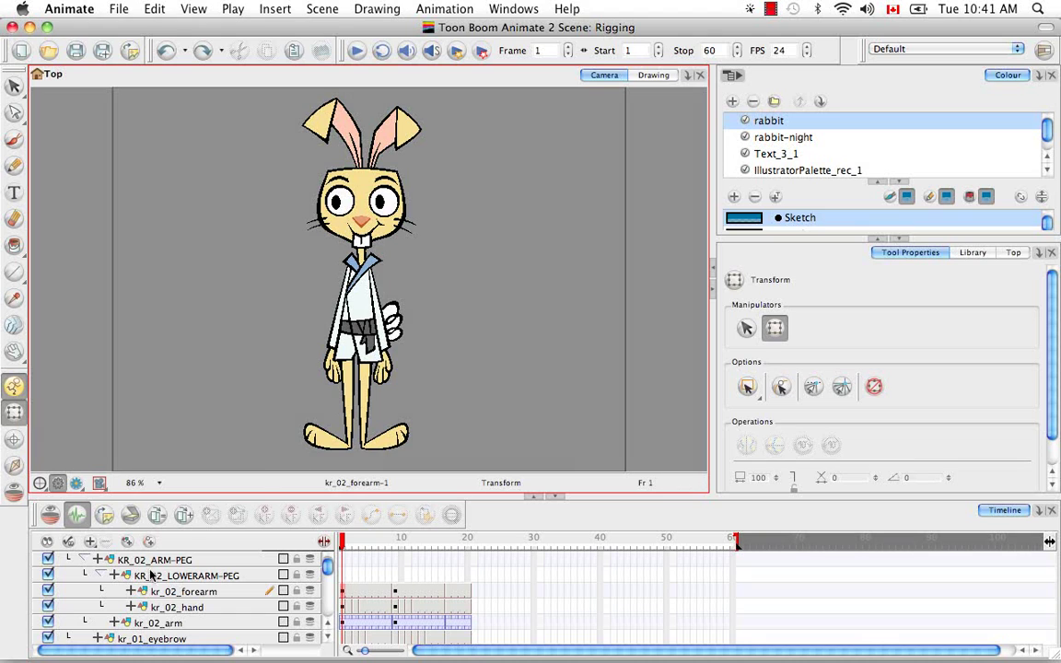
# - Try rotating the whole arm outward with KR_02_ARM-PEG and the lower arm with KR_02_LOWERARM-PEG, and undo the rotations
pyautogui.click(390, 374)
pyautogui.moveTo(364, 350); pyautogui.dragTo(469, 309)
pyautogui.click(206, 575)
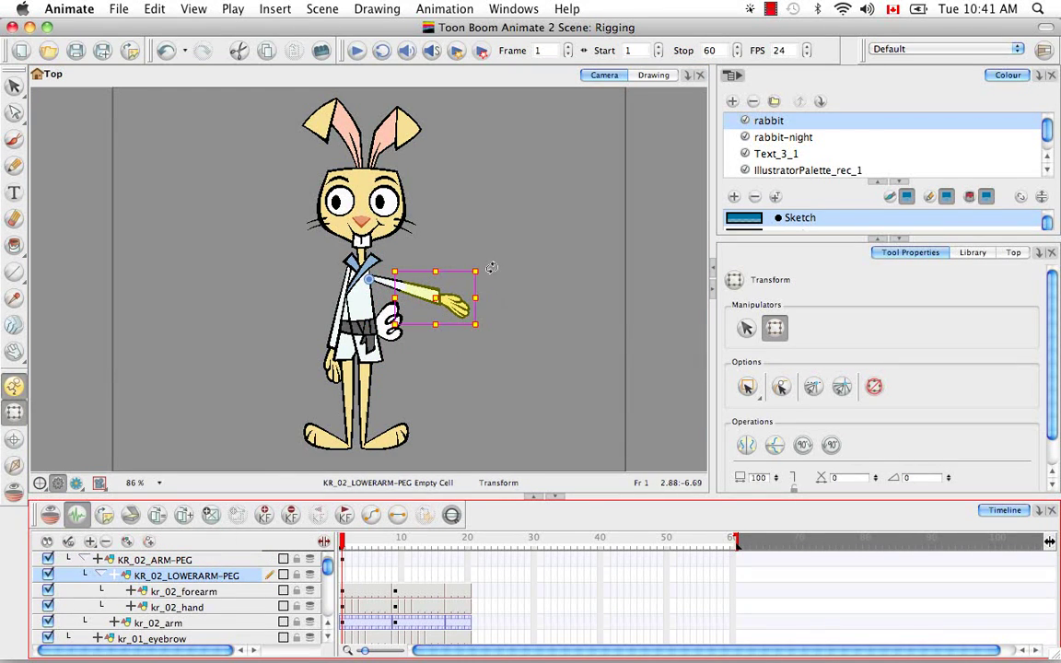
pyautogui.moveTo(443, 241); pyautogui.dragTo(446, 204)
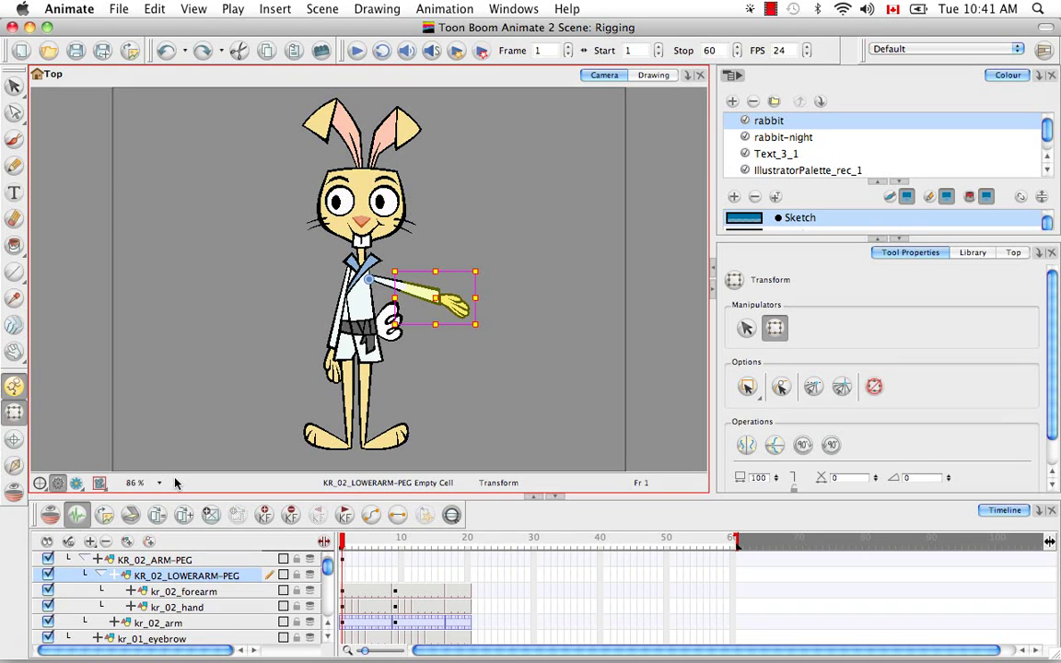
pyautogui.press('super+z')
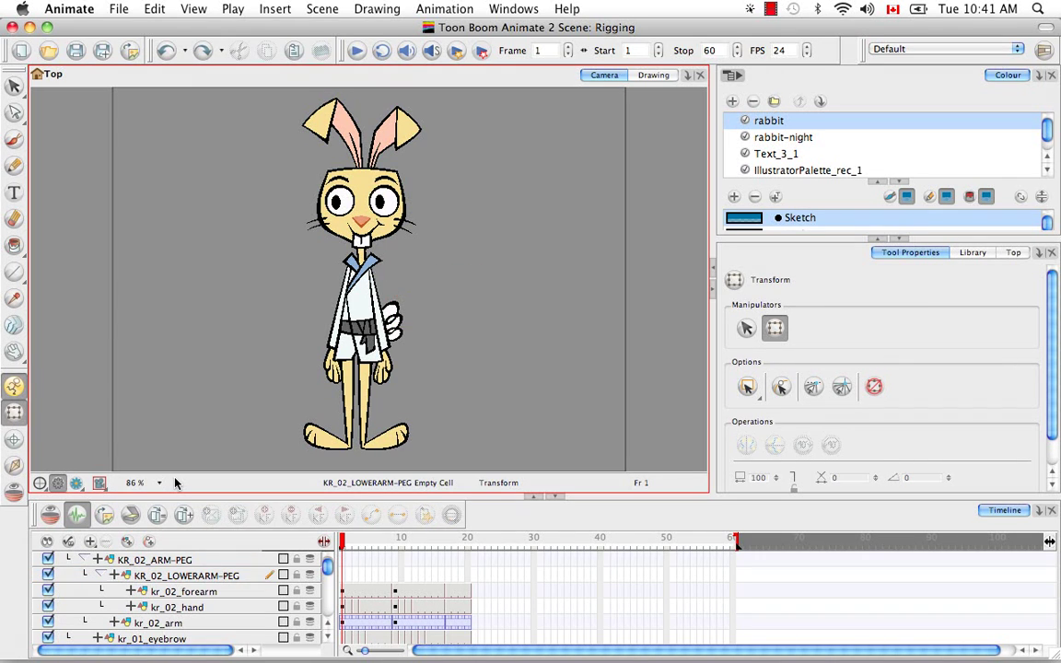
# - Create an empty drawing on KR_02_ARM-PEG at frame 1 and extend its exposure through frame 20
pyautogui.click(182, 577)
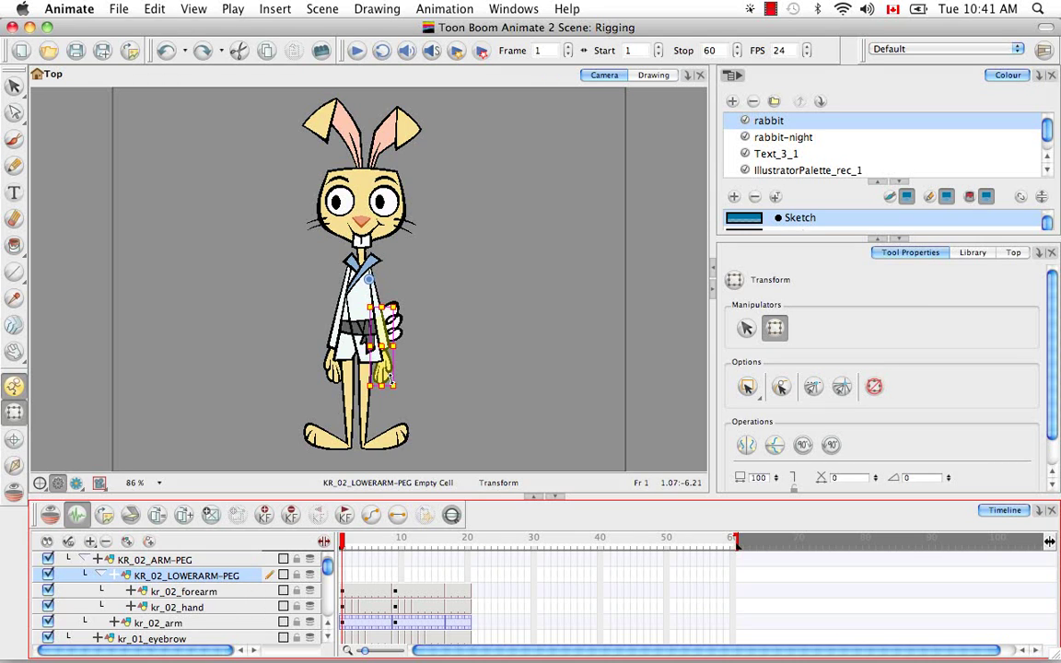
pyautogui.click(181, 559)
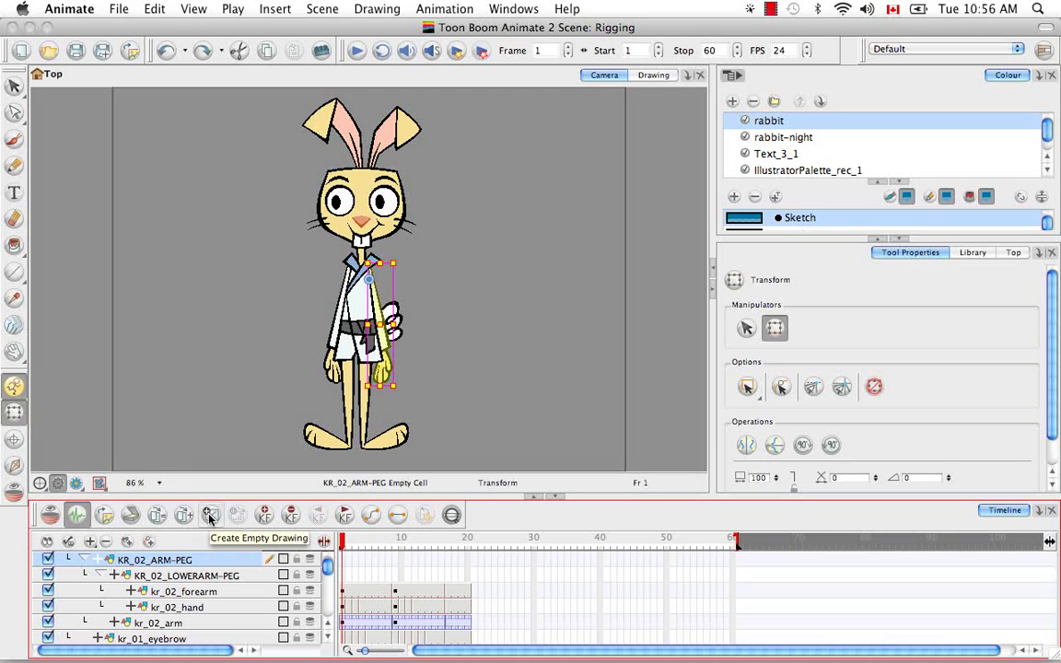
pyautogui.click(210, 515)
pyautogui.click(465, 560)
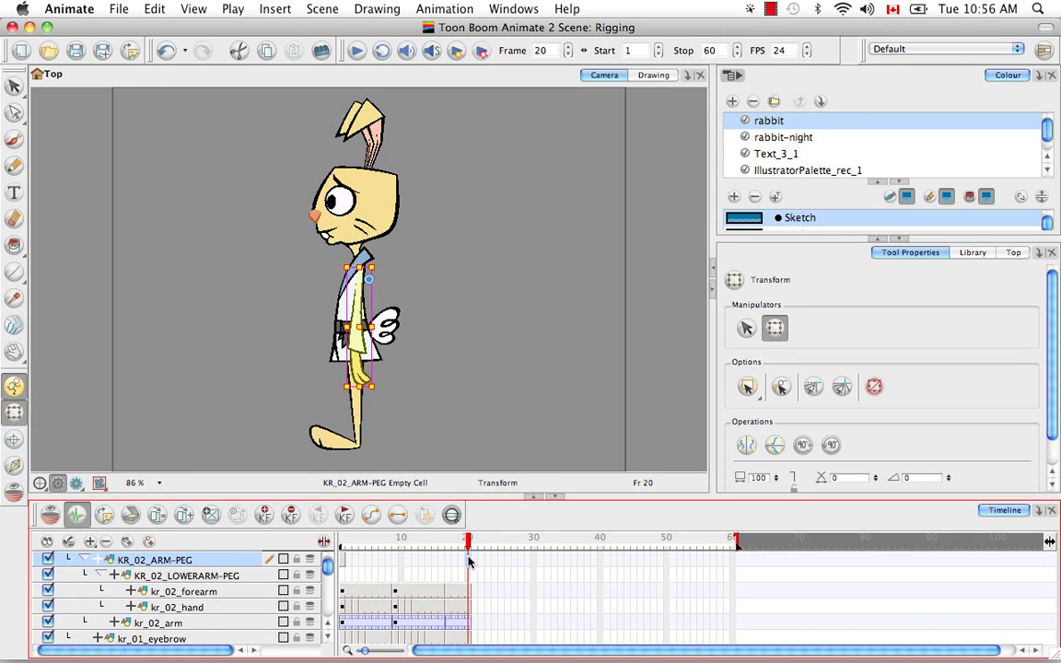
pyautogui.rightClick(467, 560)
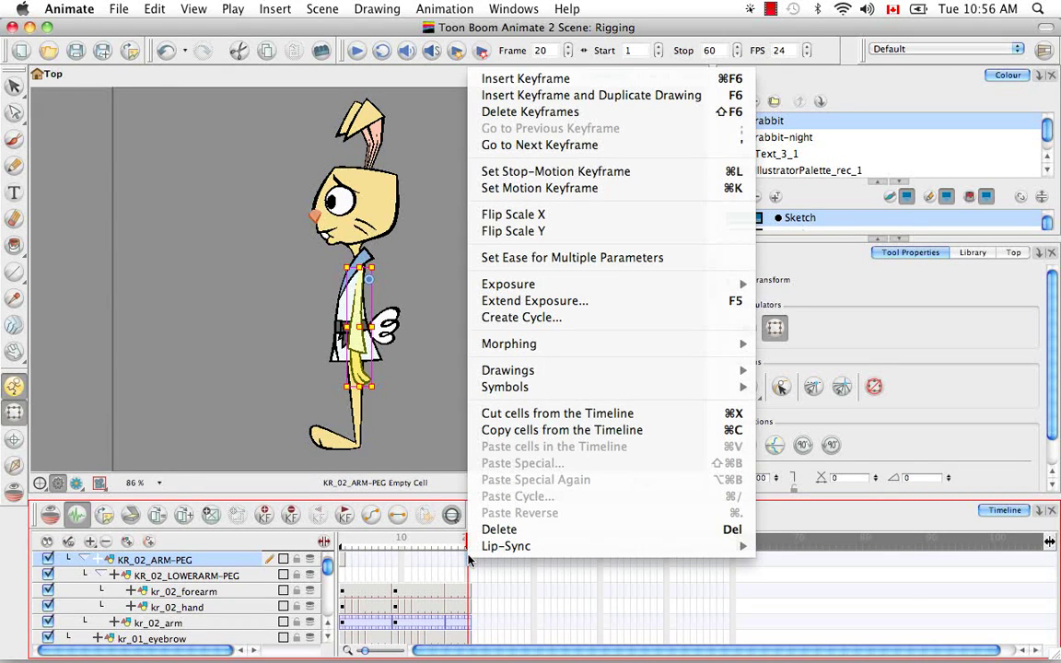
pyautogui.moveTo(469, 552)
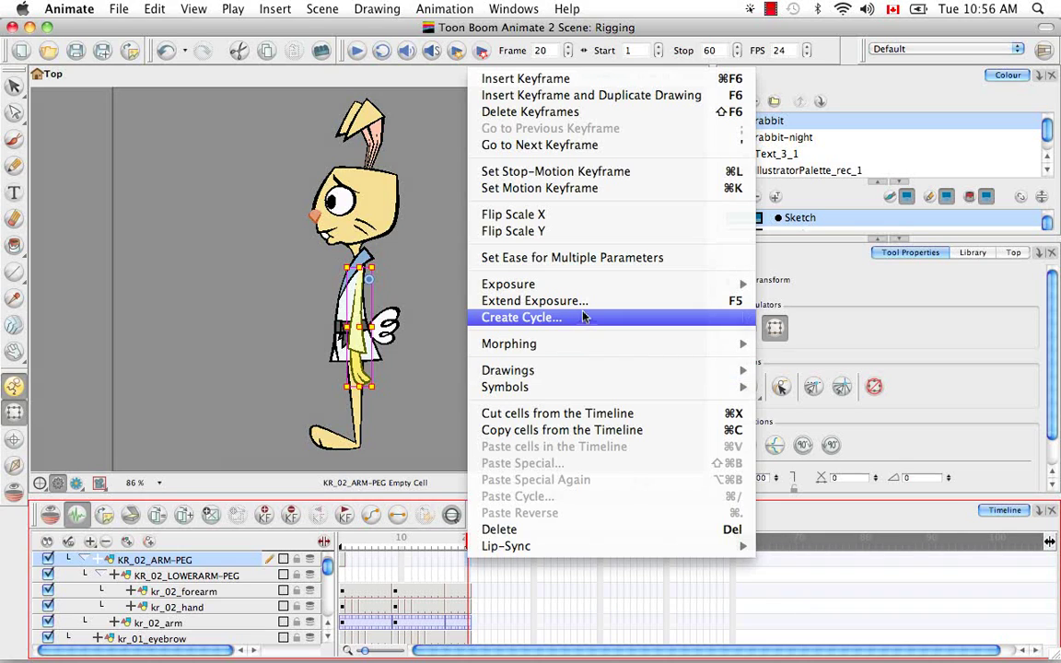
pyautogui.click(692, 307)
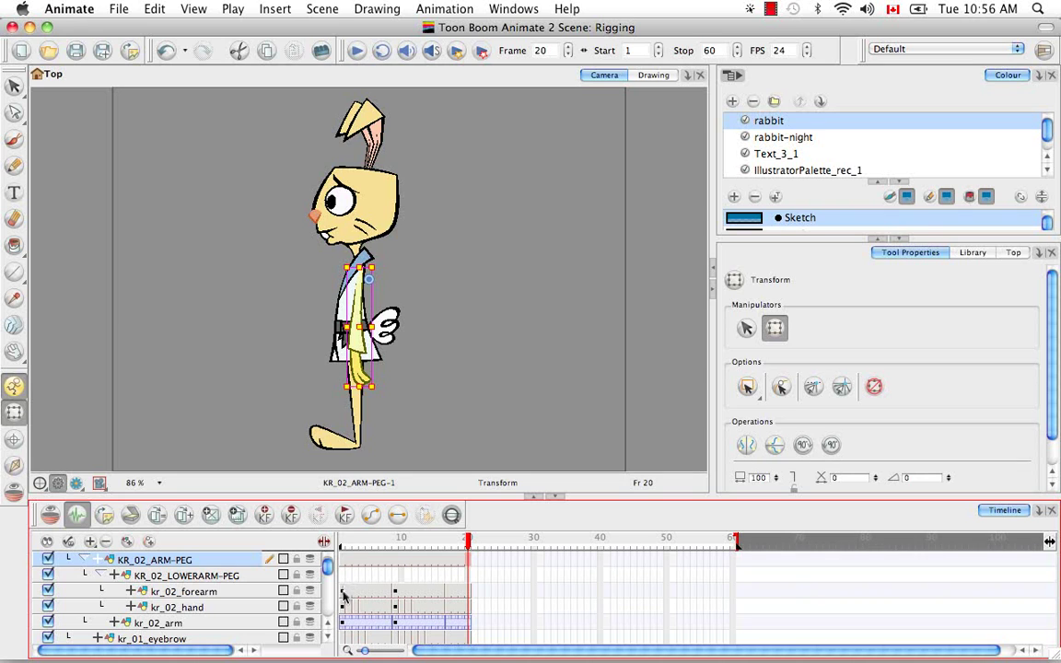
# - Copy the kr_02_arm drawing cell on frame 1 from inside the kr_02_arm symbol, and return to the Top level
pyautogui.click(346, 623)
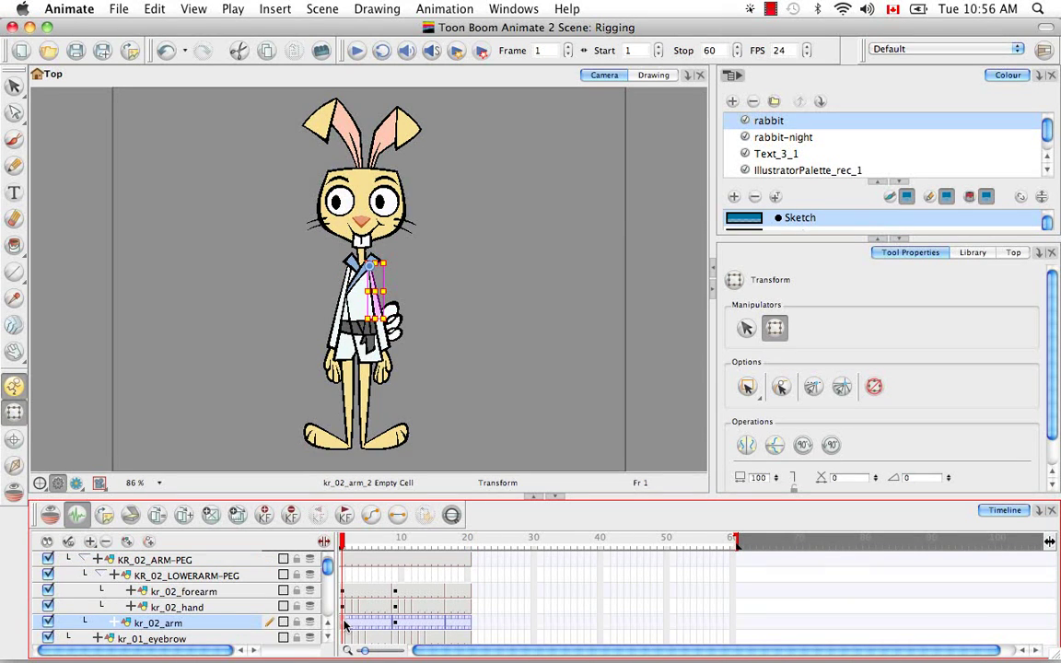
pyautogui.doubleClick(345, 624)
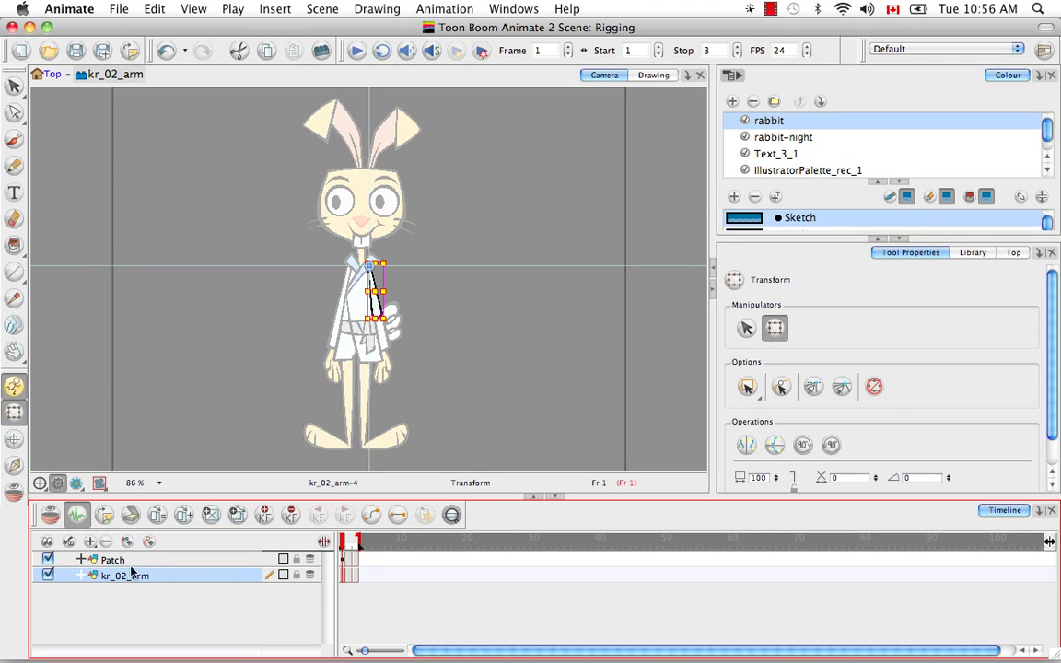
pyautogui.rightClick(347, 578)
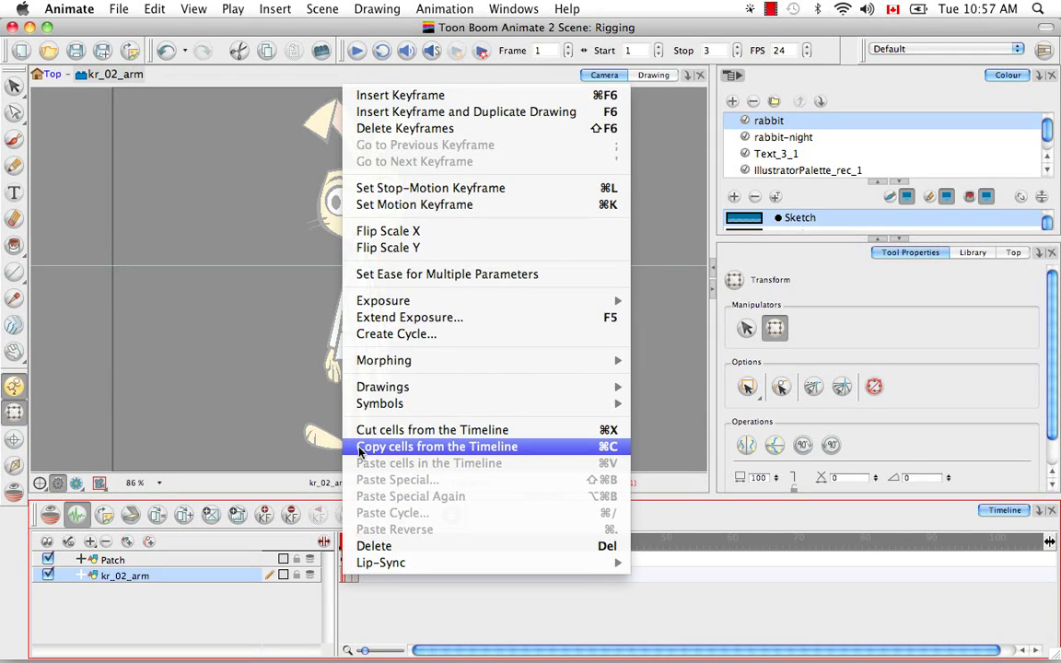
pyautogui.click(623, 448)
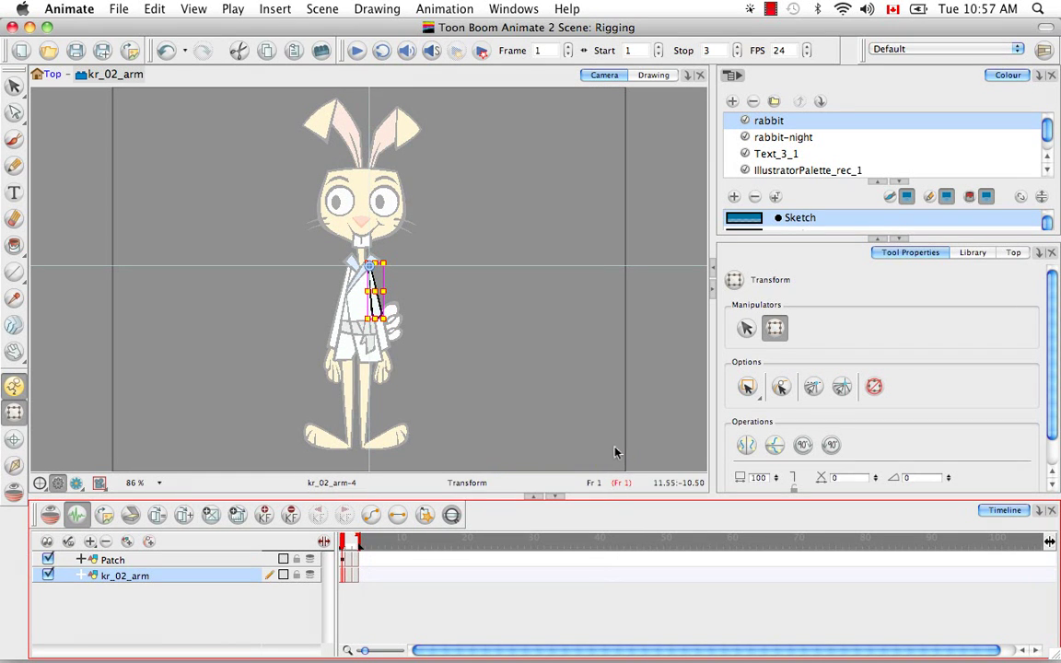
pyautogui.click(51, 75)
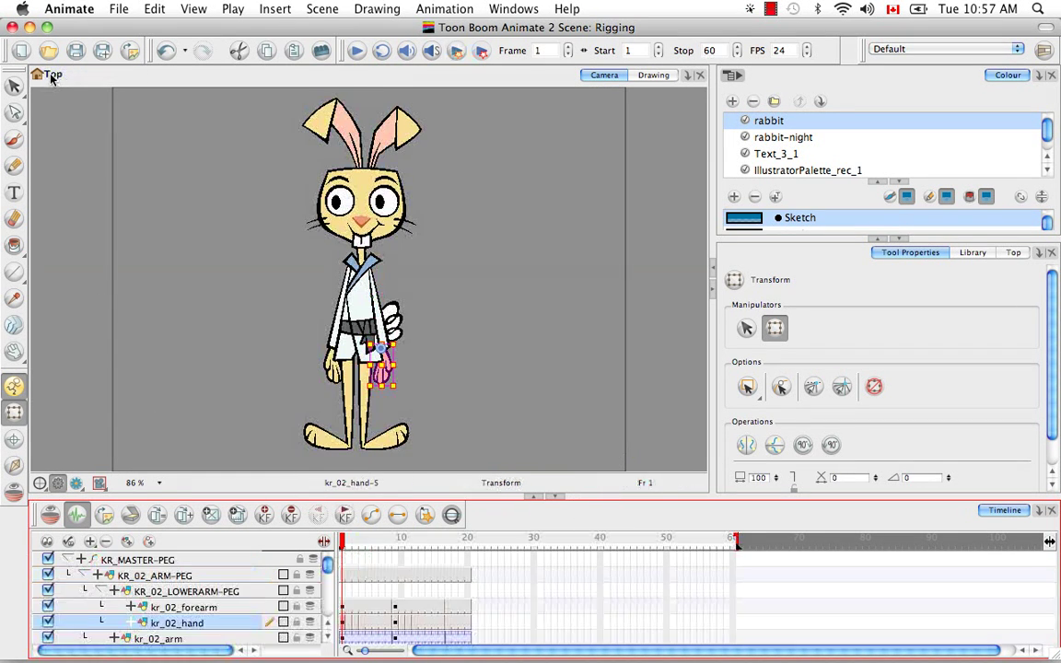
# - Paste the copied arm cell onto frame 1 of KR_02_ARM-PEG with Paste Special, using the advanced option Update Drawing Pivot
pyautogui.click(343, 578)
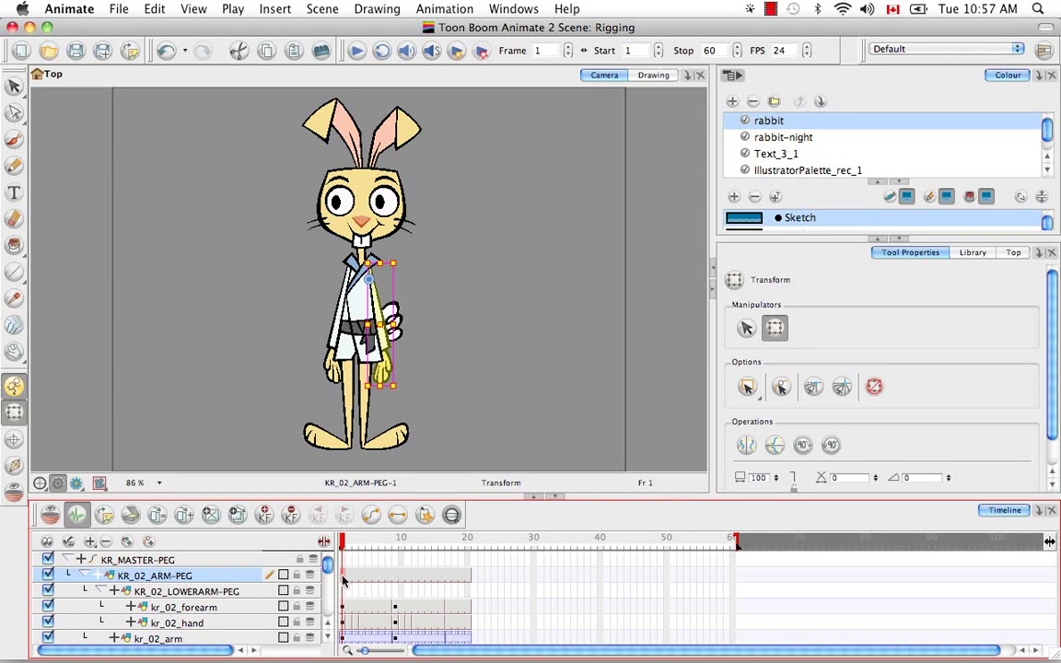
pyautogui.rightClick(344, 578)
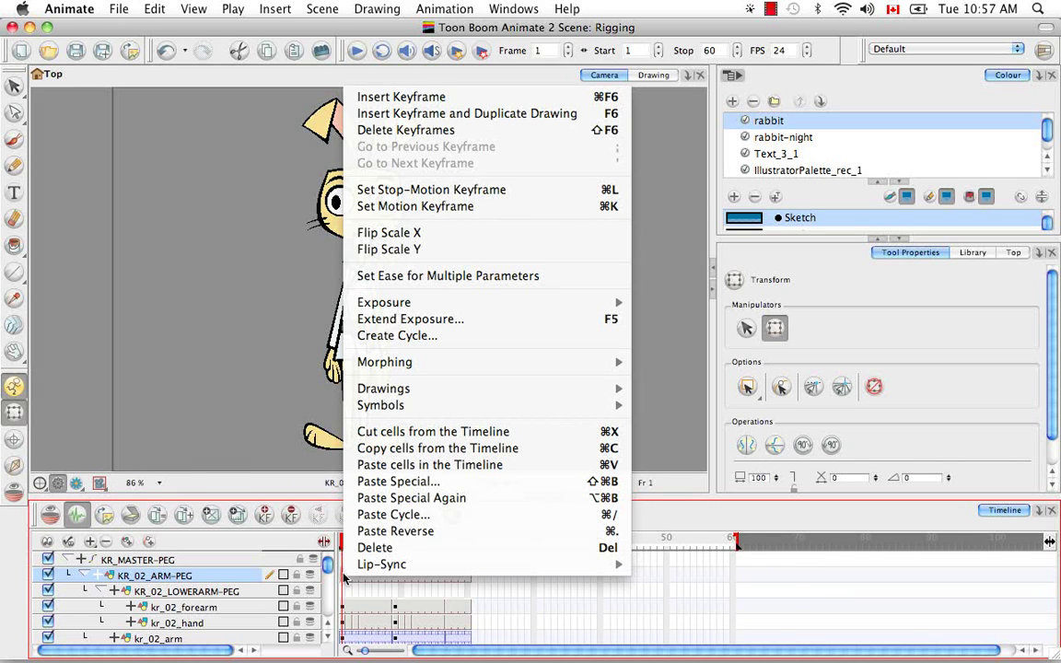
pyautogui.click(351, 483)
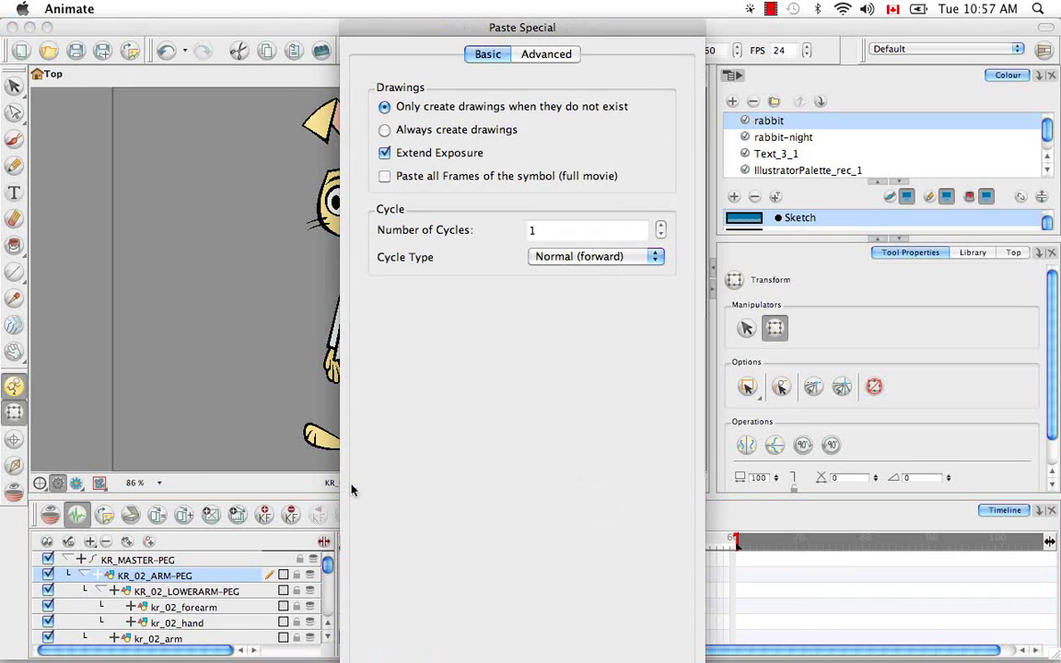
pyautogui.click(548, 54)
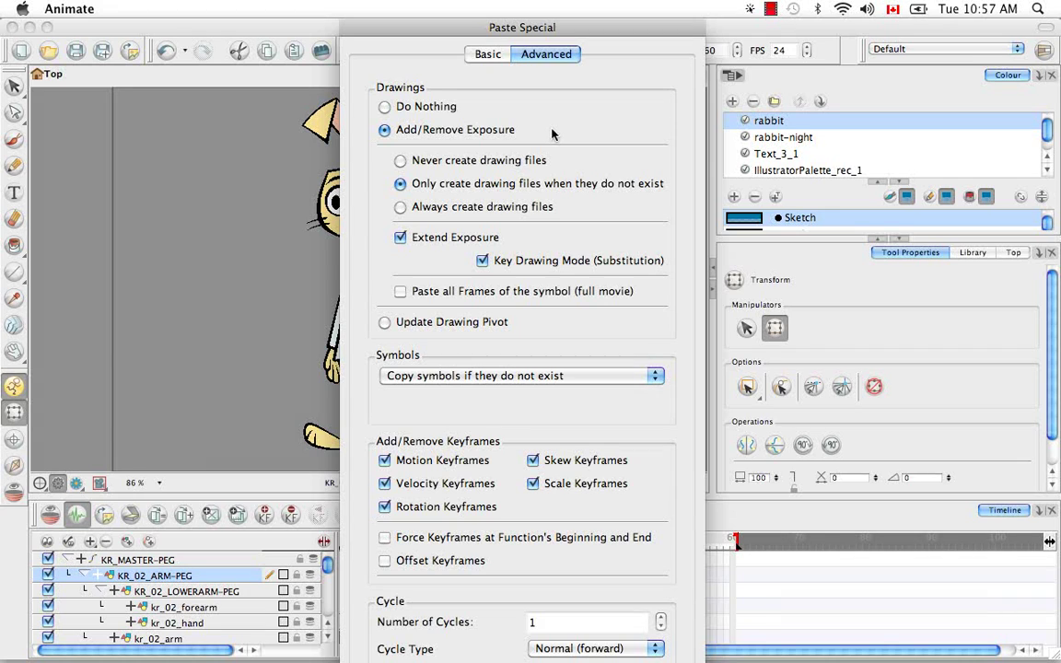
pyautogui.click(385, 324)
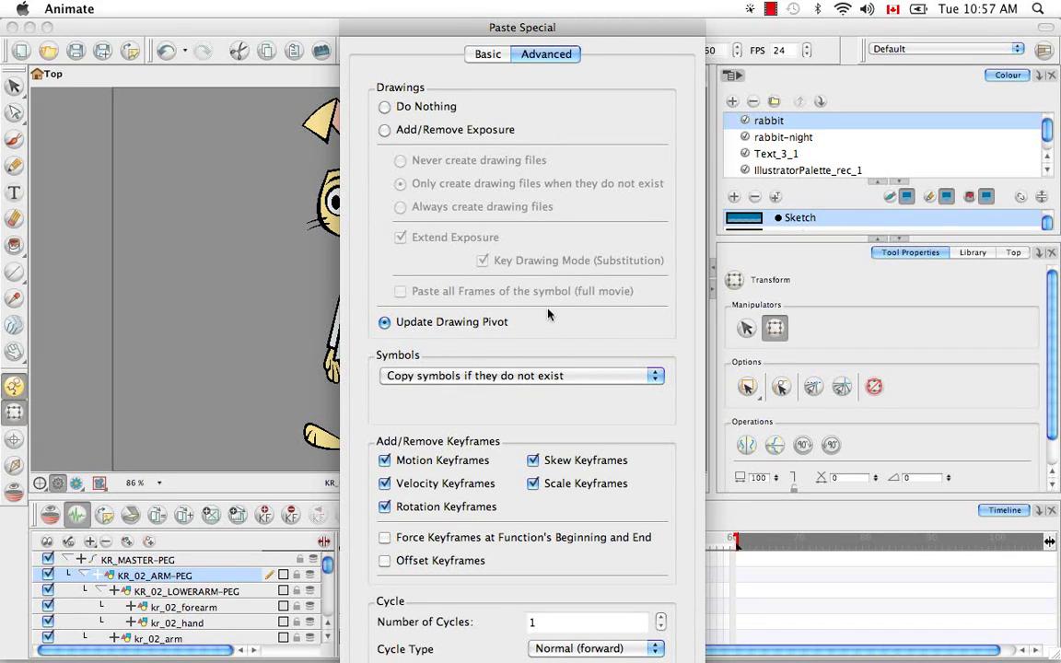
pyautogui.press('Return')
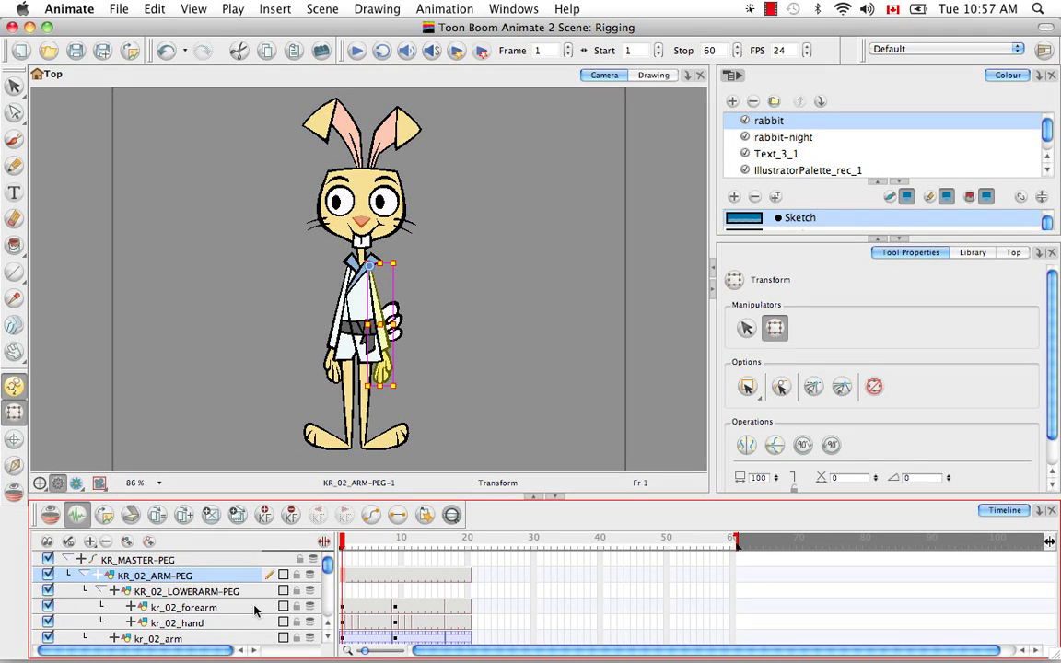
# - Create an empty drawing on KR_02_LOWERARM-PEG at frame 1 and extend its exposure to frame 20
pyautogui.click(344, 610)
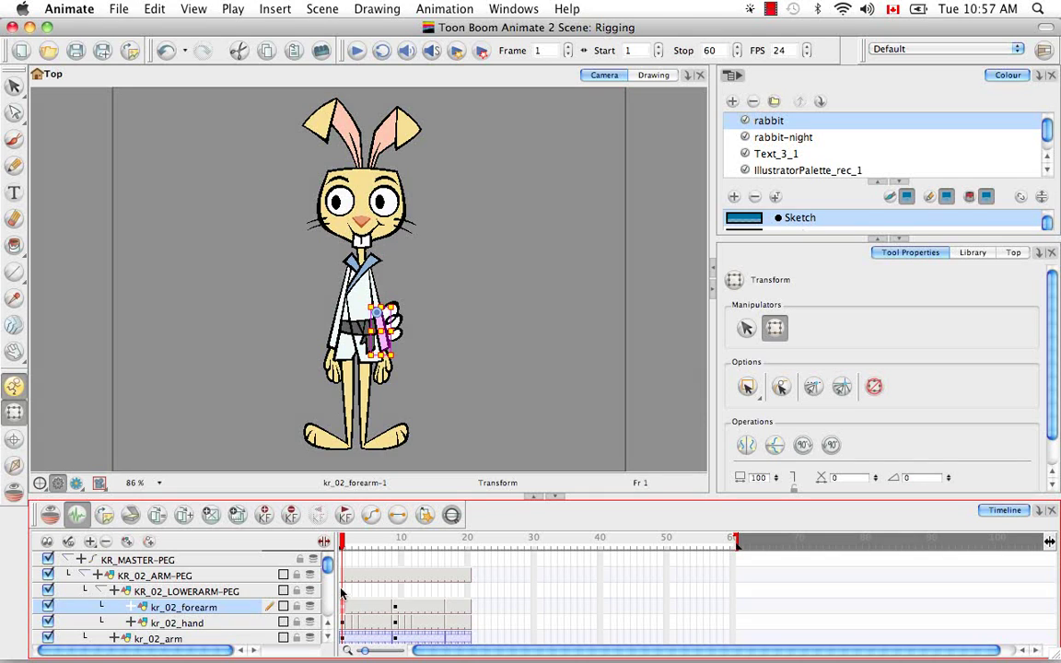
pyautogui.click(343, 592)
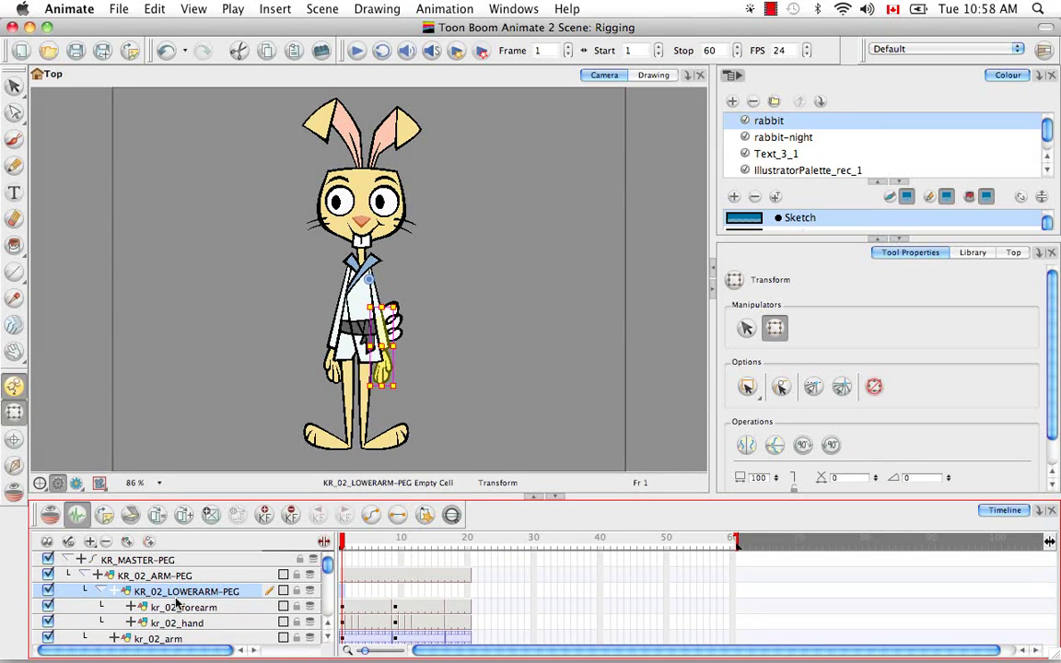
pyautogui.click(263, 514)
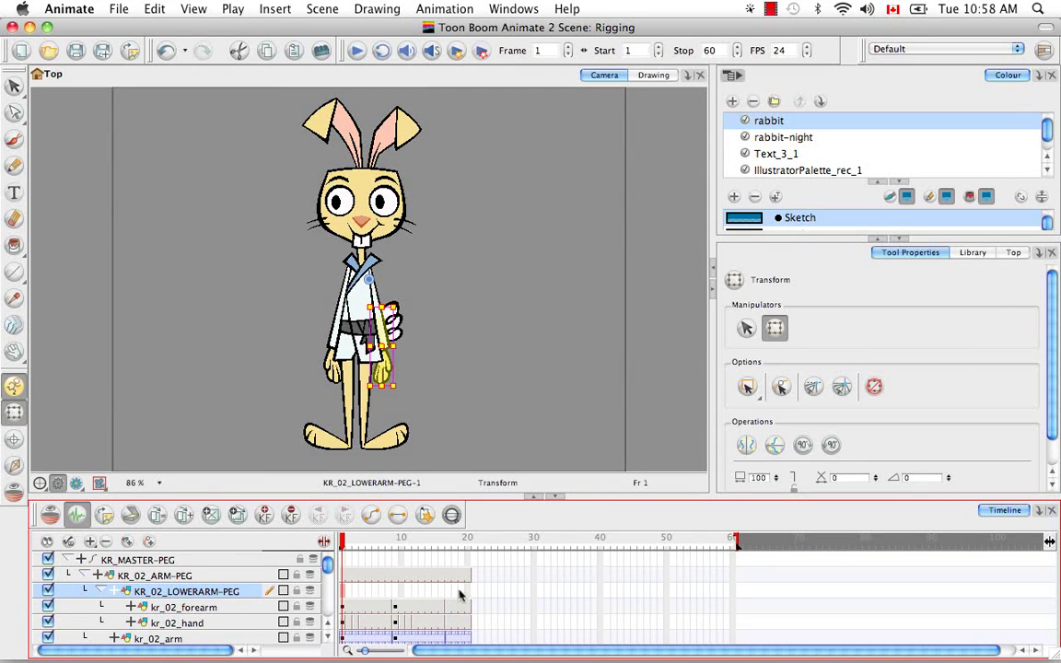
pyautogui.click(467, 592)
pyautogui.rightClick(468, 594)
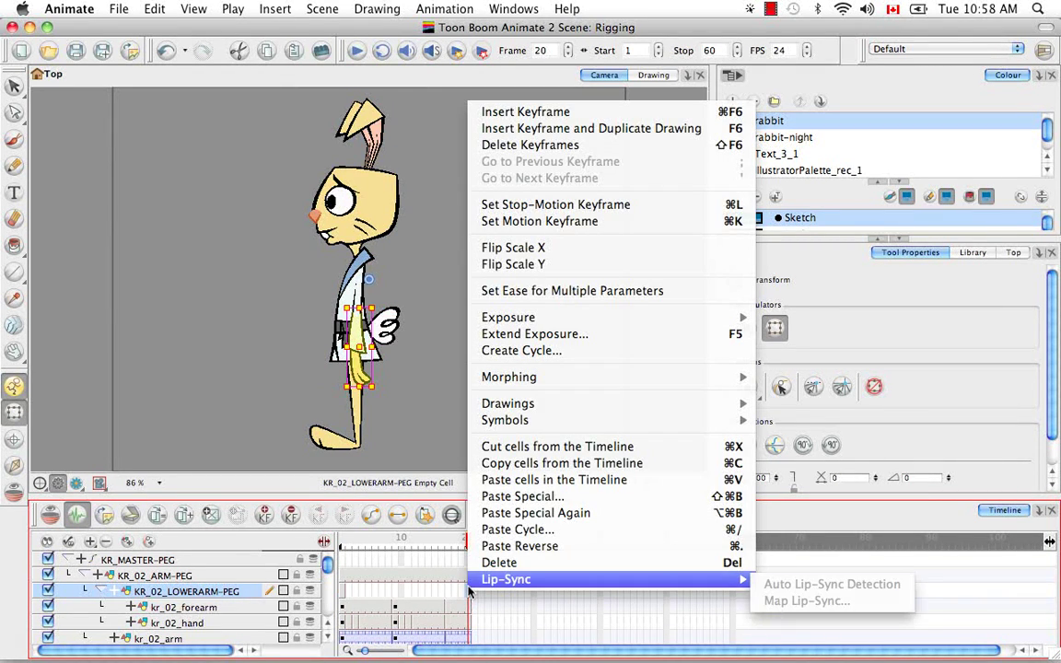
pyautogui.click(547, 340)
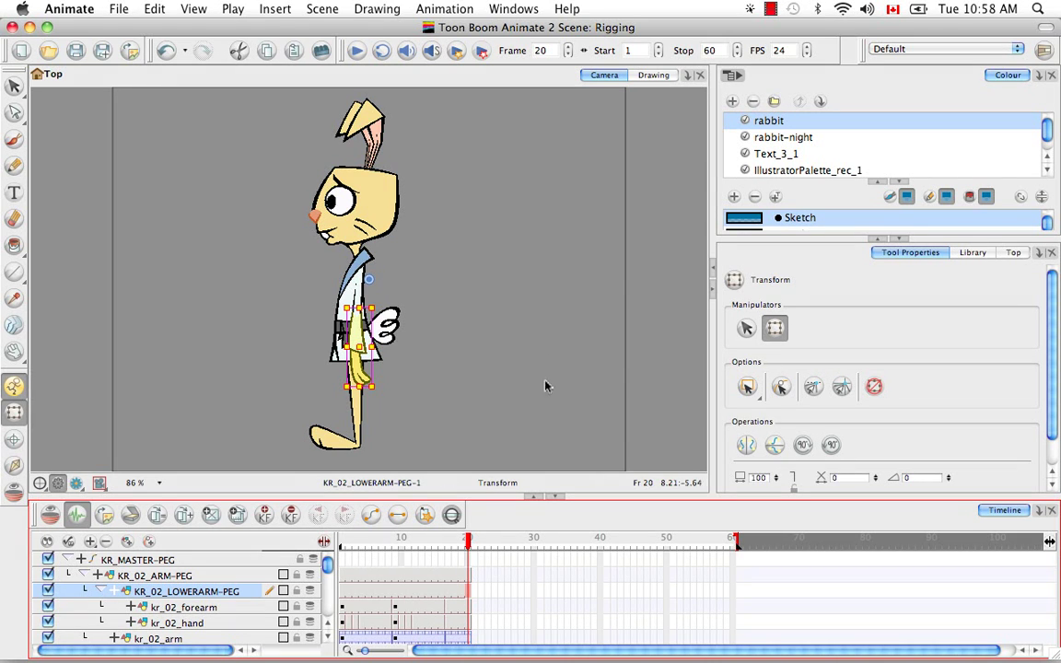
# - Copy the first cell of kr_02_forearm and transfer its pivot to KR_02_LOWERARM-PEG at frame 1 with Paste Special Again
pyautogui.click(345, 610)
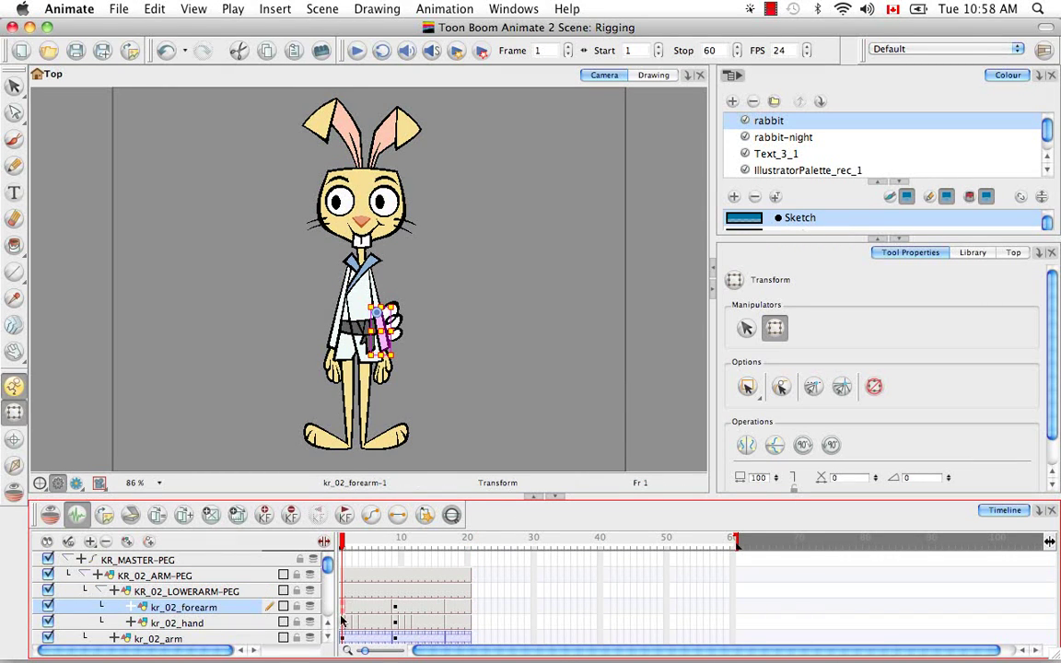
pyautogui.press('super+c')
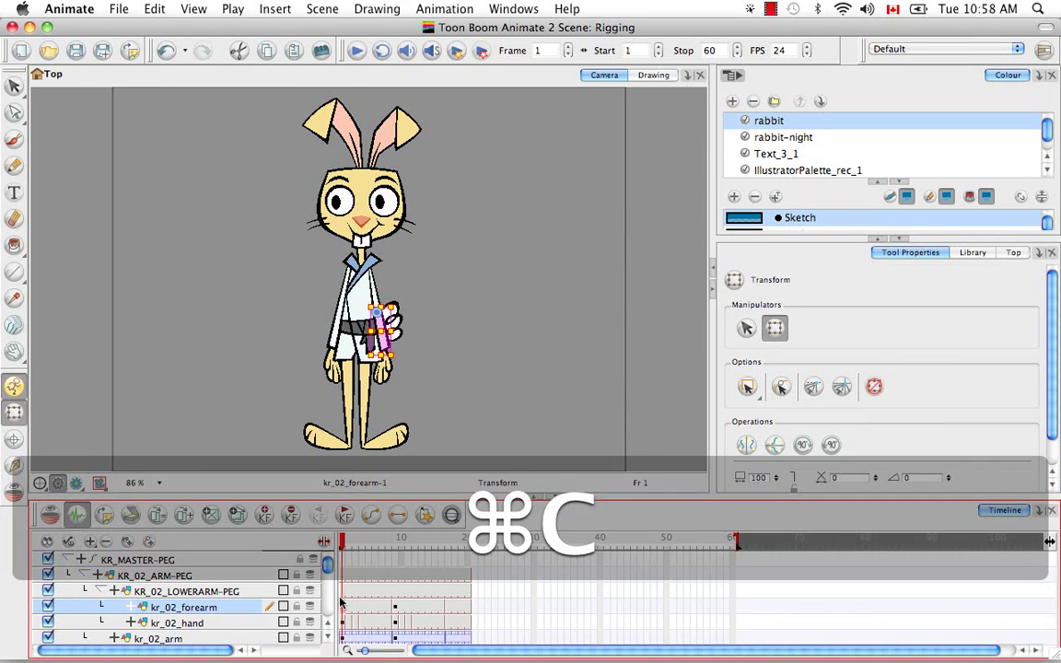
pyautogui.click(343, 594)
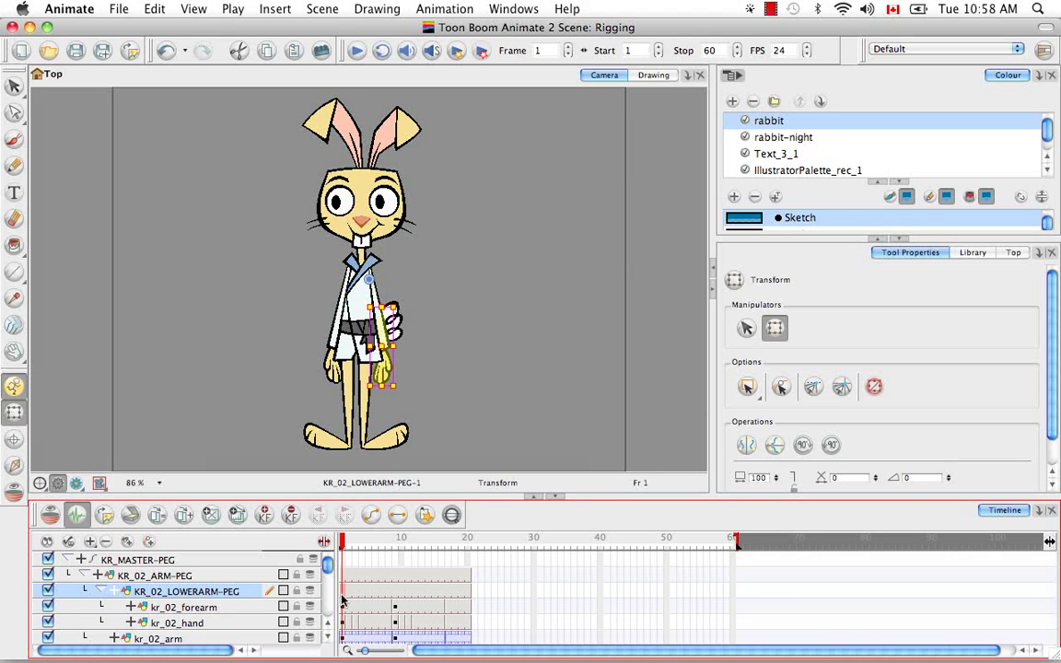
pyautogui.rightClick(343, 596)
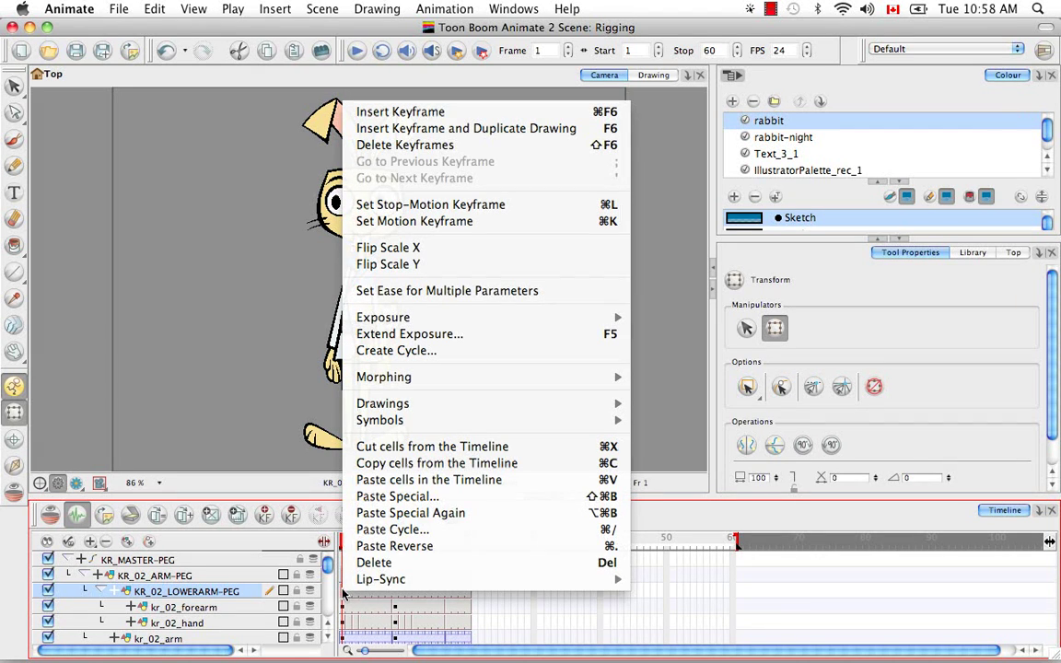
pyautogui.click(352, 515)
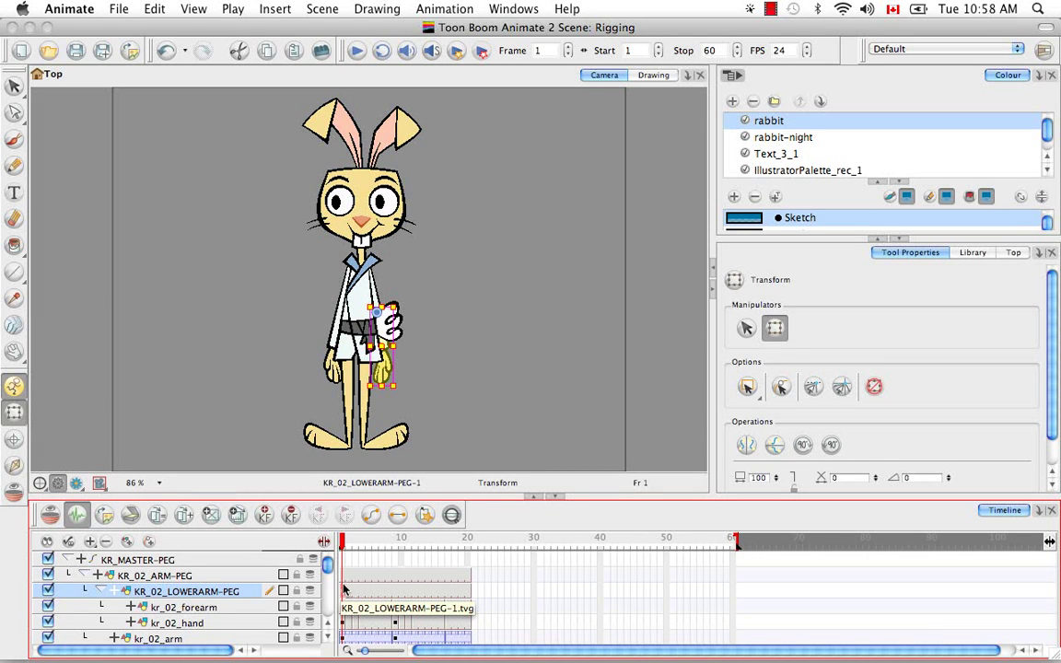
pyautogui.moveTo(342, 543)
pyautogui.mouseDown()
pyautogui.moveTo(362, 544)
pyautogui.moveTo(339, 549)
pyautogui.mouseUp()
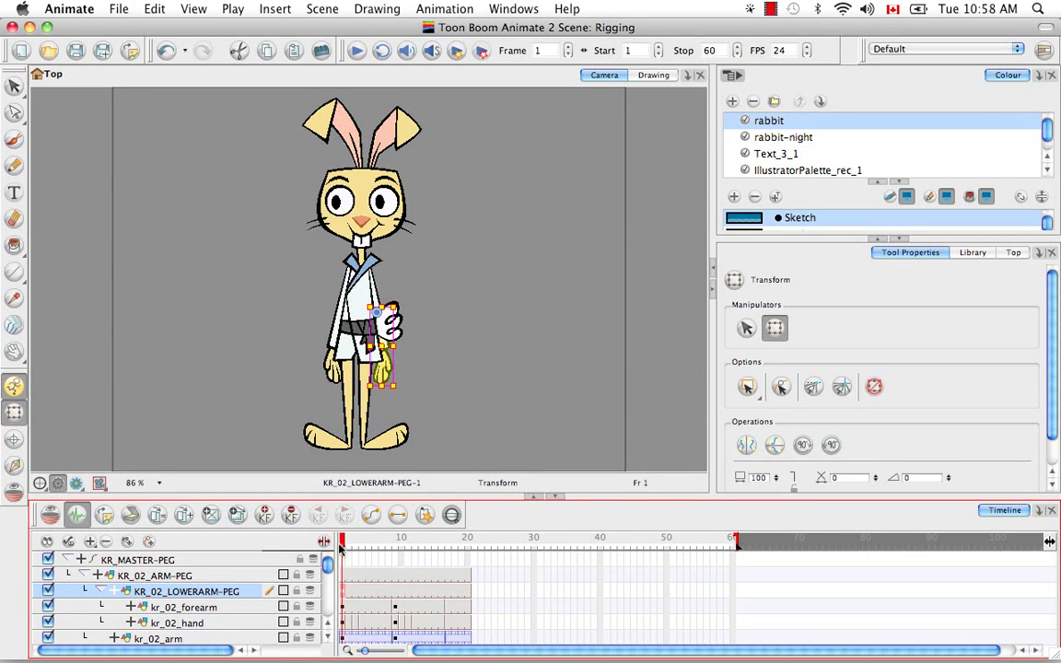
# - Try a raised-arm pose by rotating KR_02_ARM-PEG, KR_02_LOWERARM-PEG and kr_02_hand, and undo the rotations
pyautogui.click(221, 575)
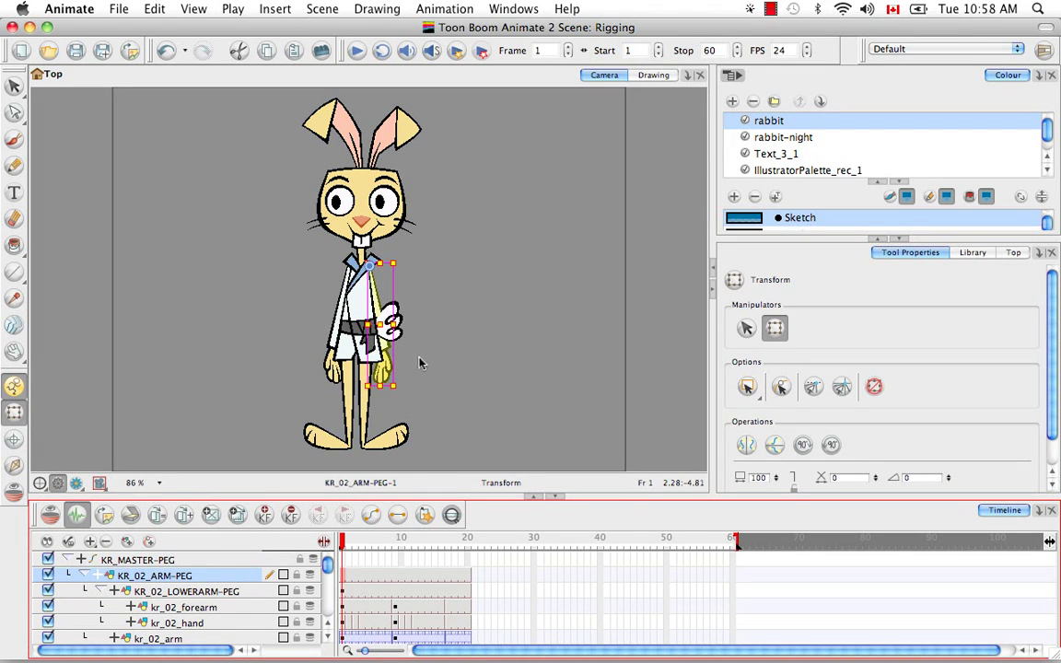
pyautogui.moveTo(402, 376); pyautogui.dragTo(492, 296)
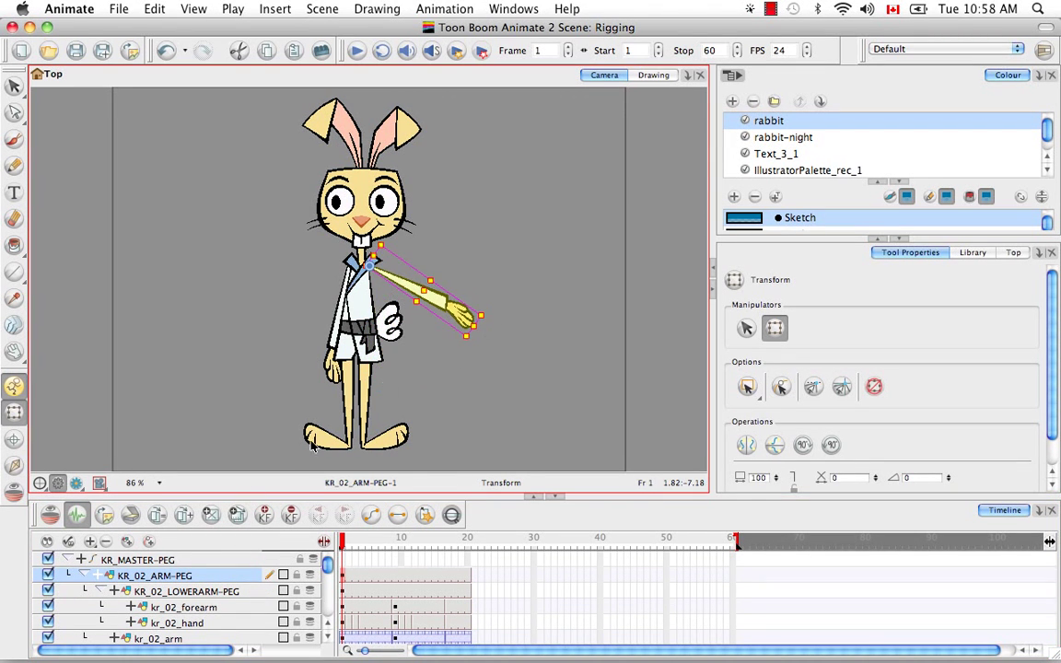
pyautogui.click(185, 591)
pyautogui.moveTo(495, 343); pyautogui.dragTo(450, 217)
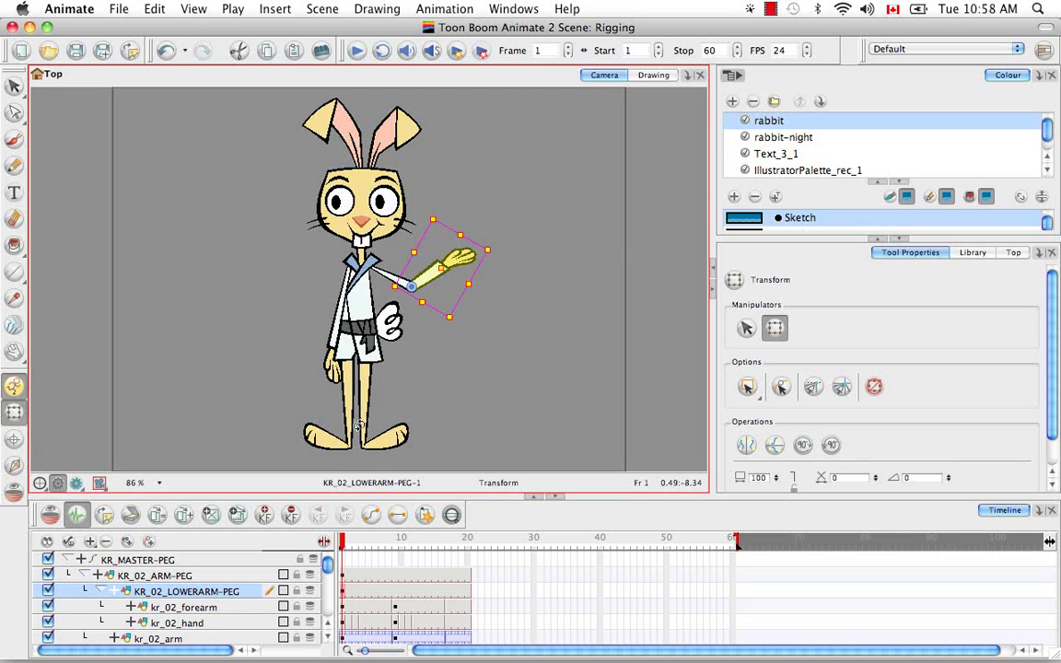
pyautogui.click(233, 629)
pyautogui.moveTo(483, 281); pyautogui.dragTo(452, 388)
pyautogui.click(457, 397)
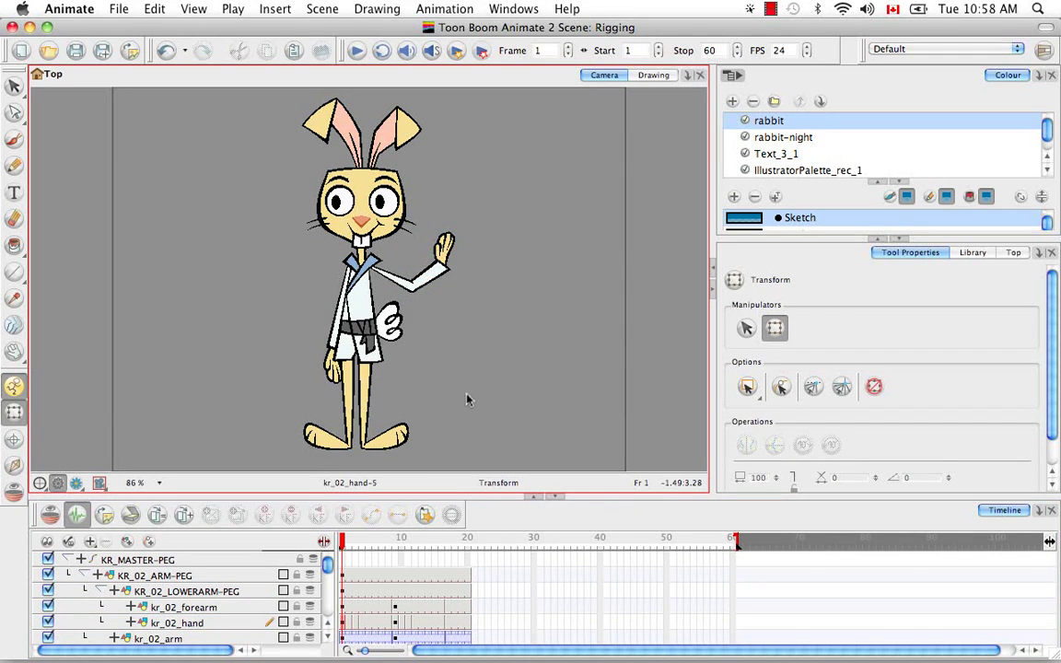
pyautogui.press('super+z')
pyautogui.press('super+z')
pyautogui.press('super+z')
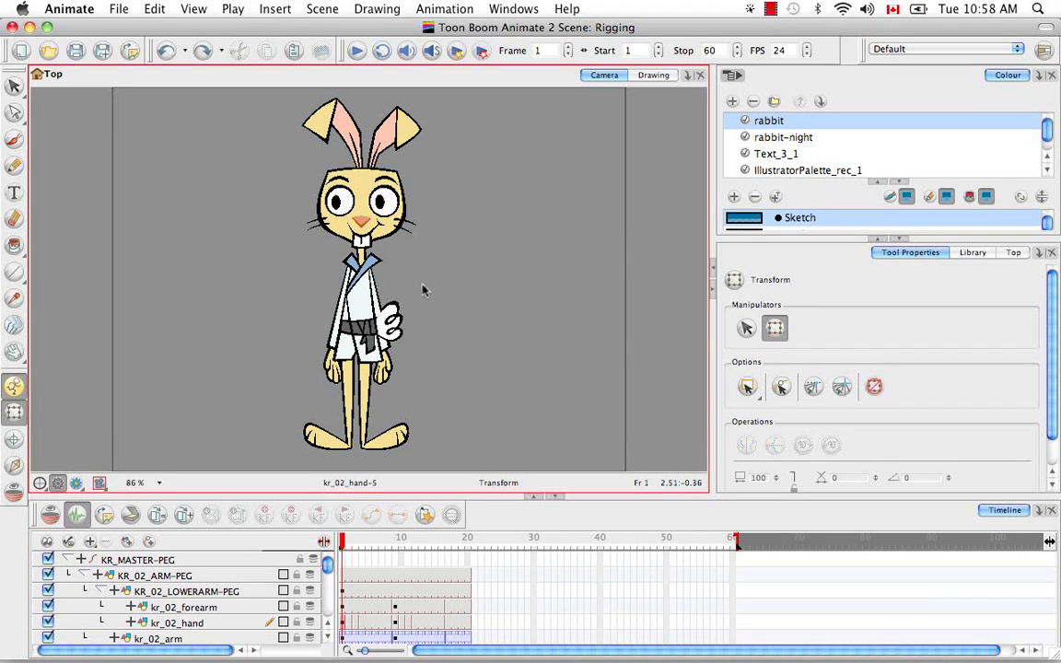
# - Select the rabbit's kr_tail drawing overlapping the arm and check the arm layers in the peg hierarchy
pyautogui.click(395, 316)
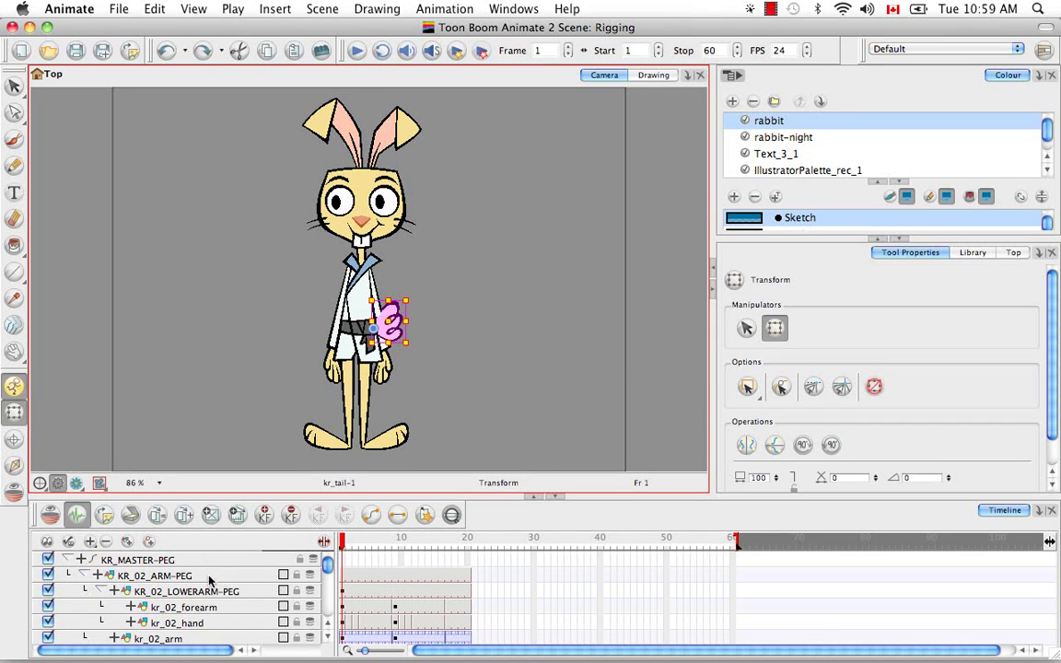
pyautogui.click(328, 639)
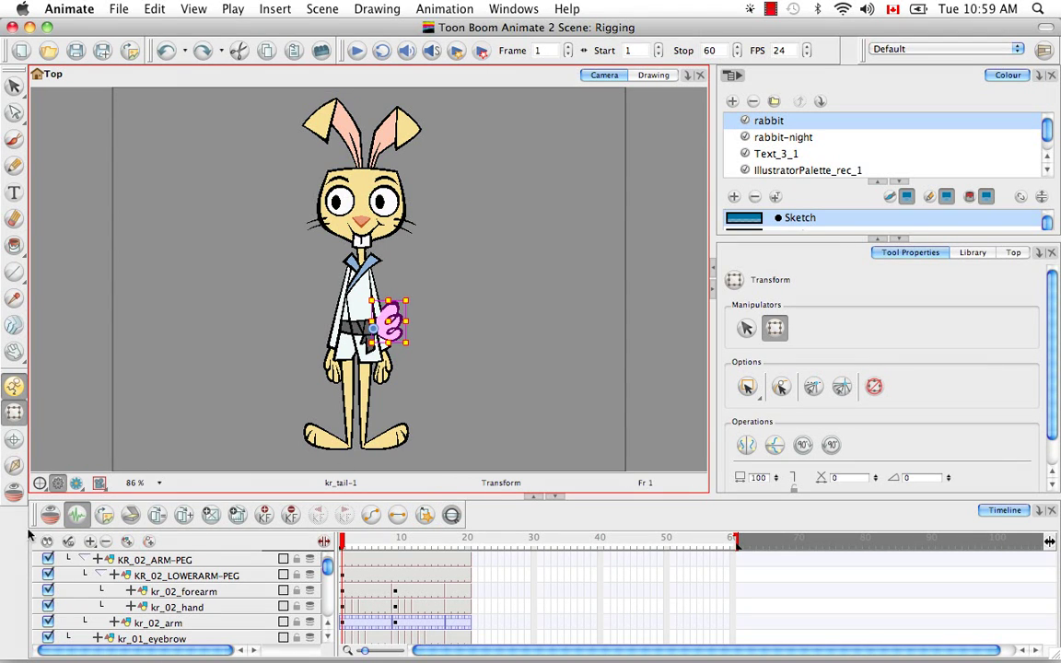
# - Review the list of available toolbars and open the Toolbar Manager for the Timeline View toolbar
pyautogui.click(518, 9)
pyautogui.moveTo(566, 83)
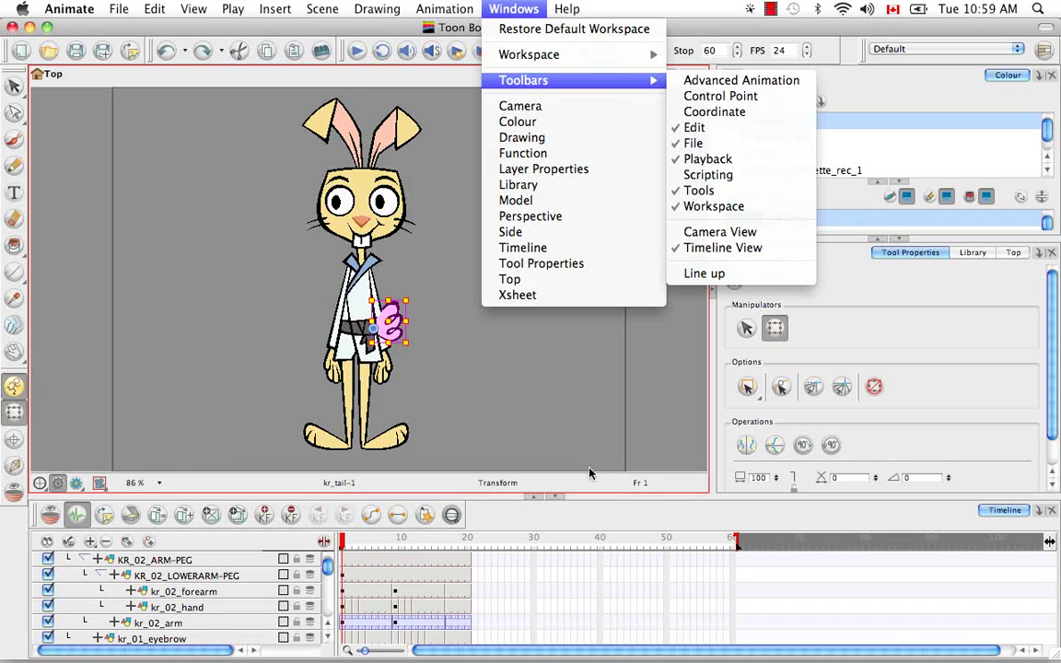
pyautogui.click(468, 522)
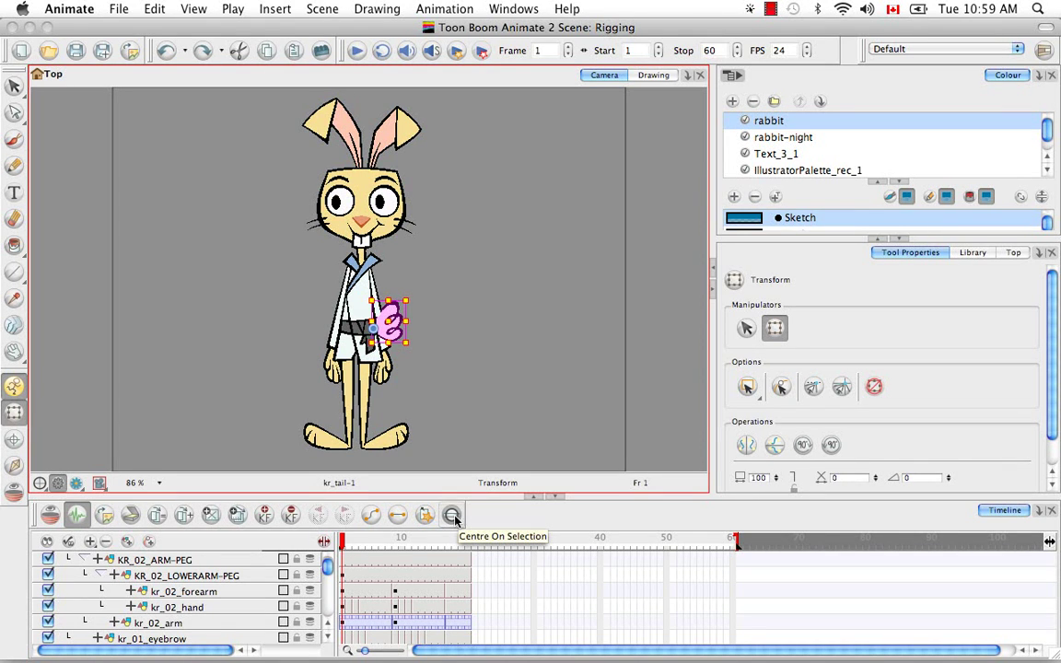
pyautogui.rightClick(32, 521)
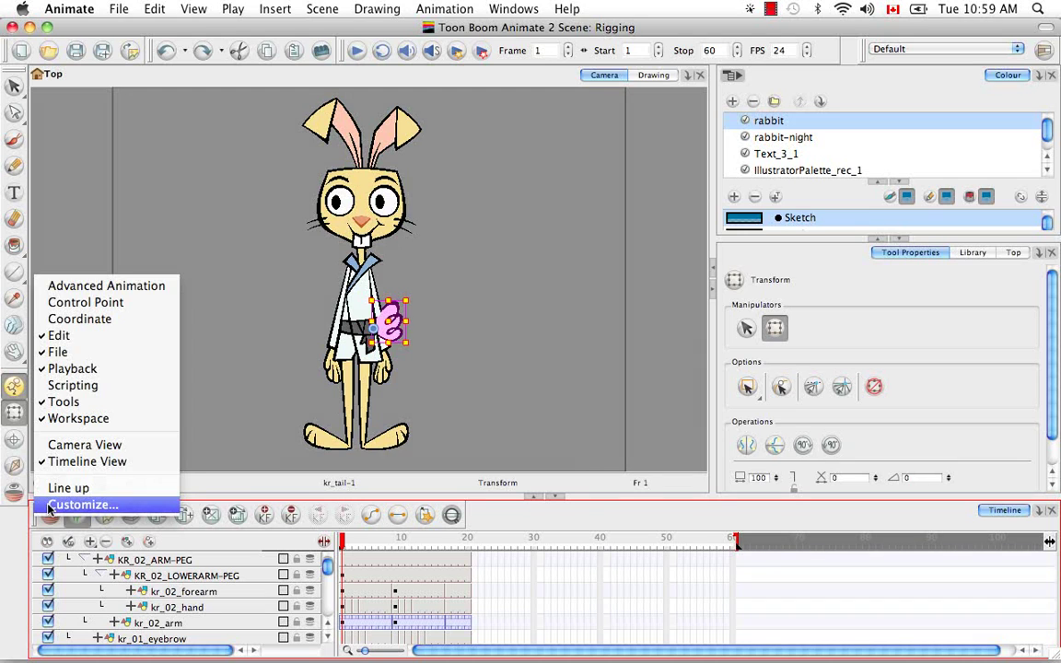
pyautogui.click(81, 505)
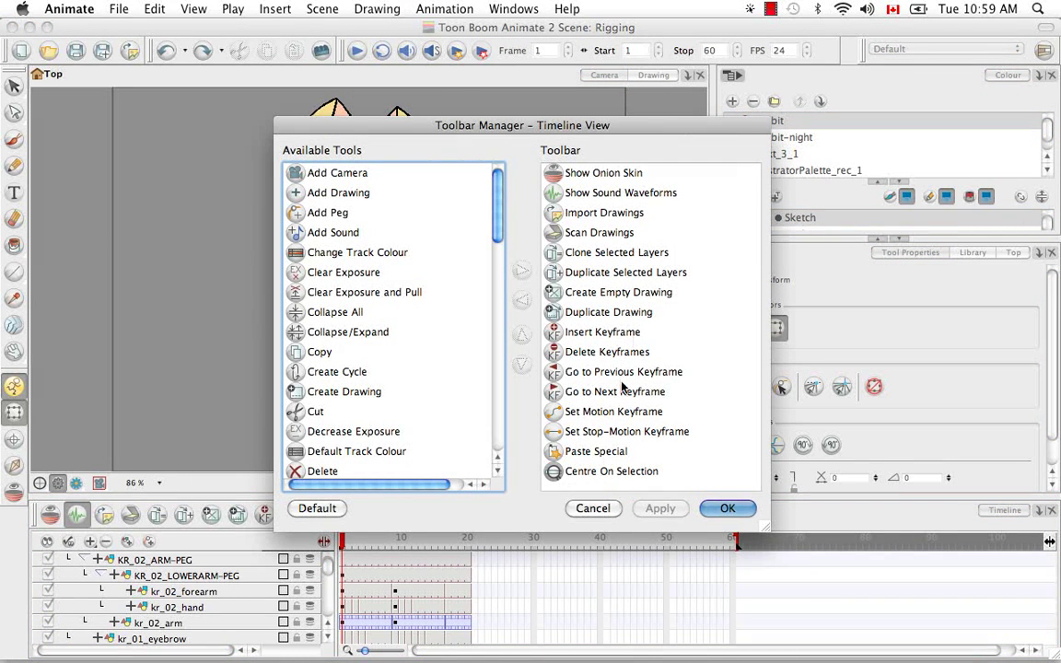
# - Remove Centre On Selection from the Timeline View toolbar, add it back from the available tools, and accept the toolbar layout
pyautogui.moveTo(555, 466); pyautogui.dragTo(470, 273)
pyautogui.moveTo(498, 233); pyautogui.dragTo(502, 442)
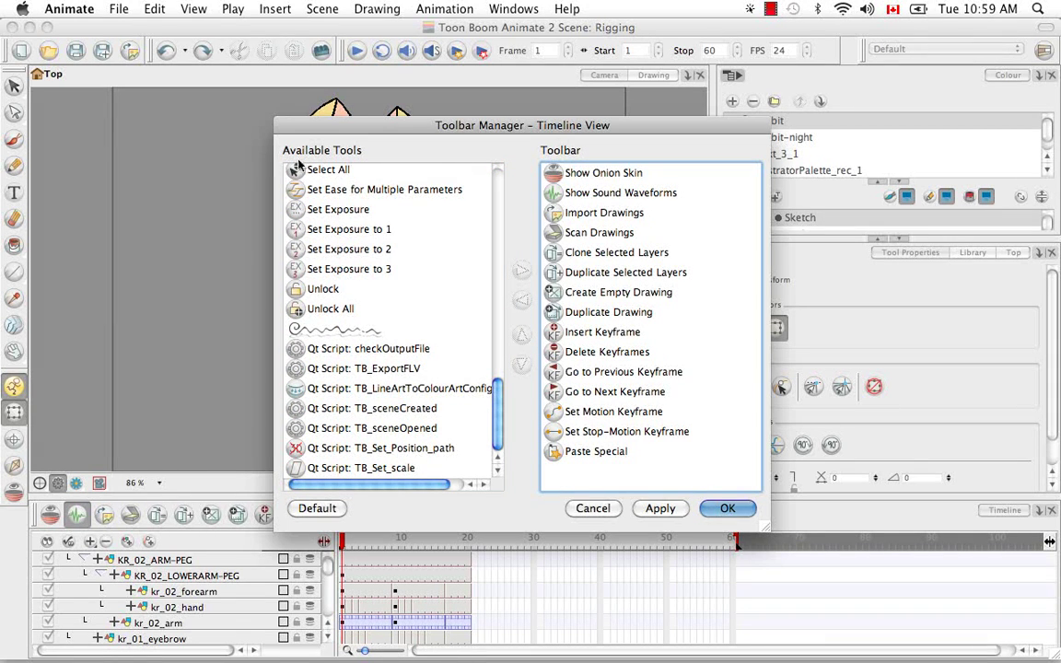
pyautogui.moveTo(491, 440); pyautogui.dragTo(487, 205)
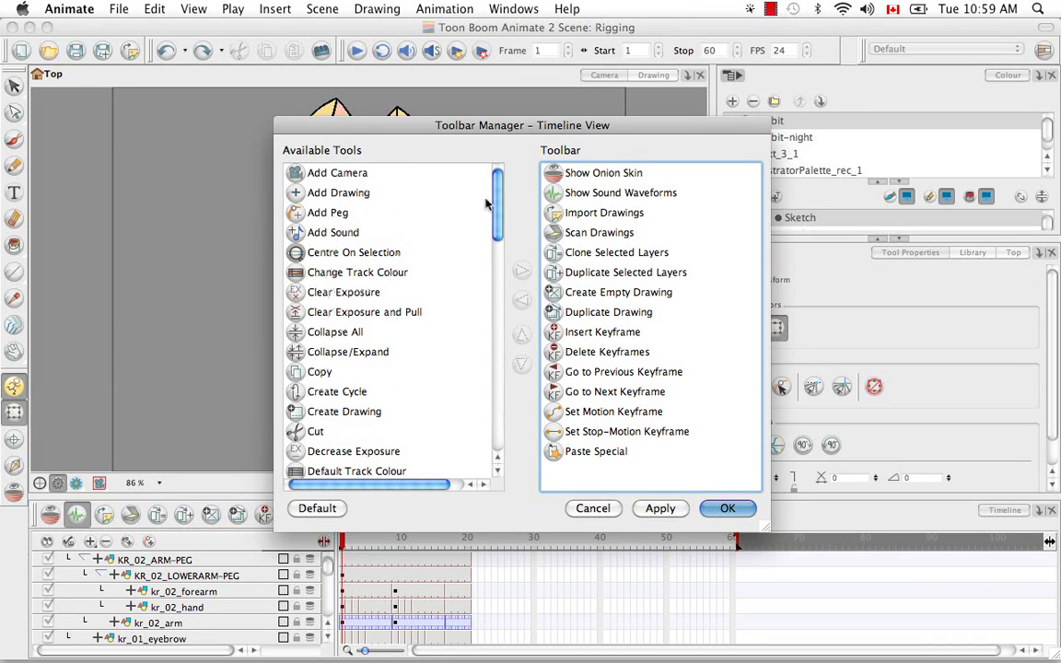
pyautogui.click(324, 250)
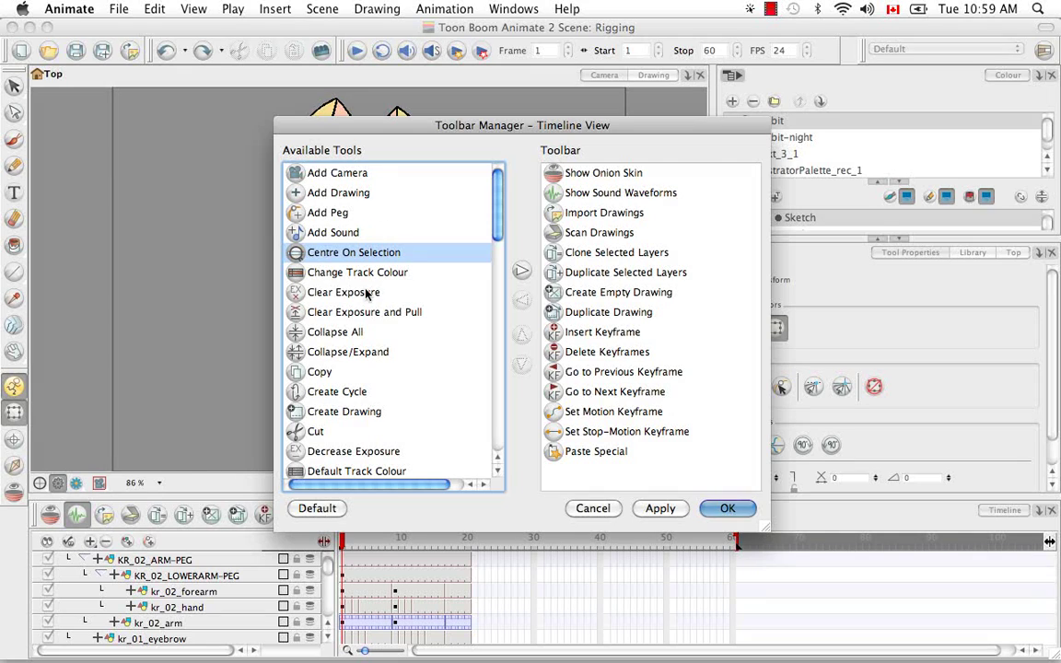
pyautogui.click(522, 274)
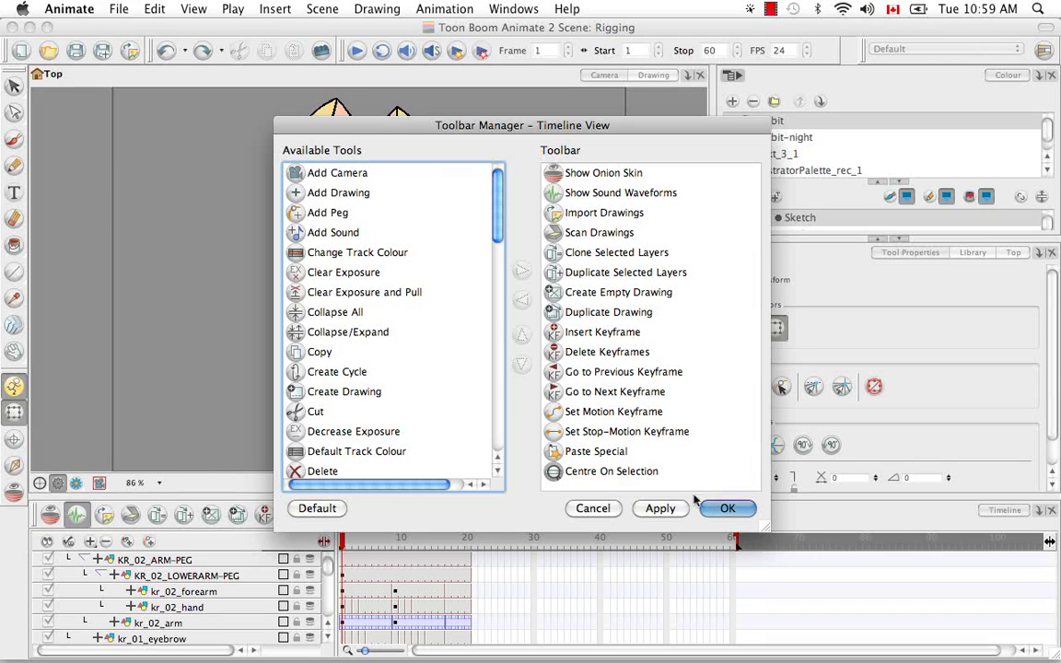
pyautogui.click(734, 509)
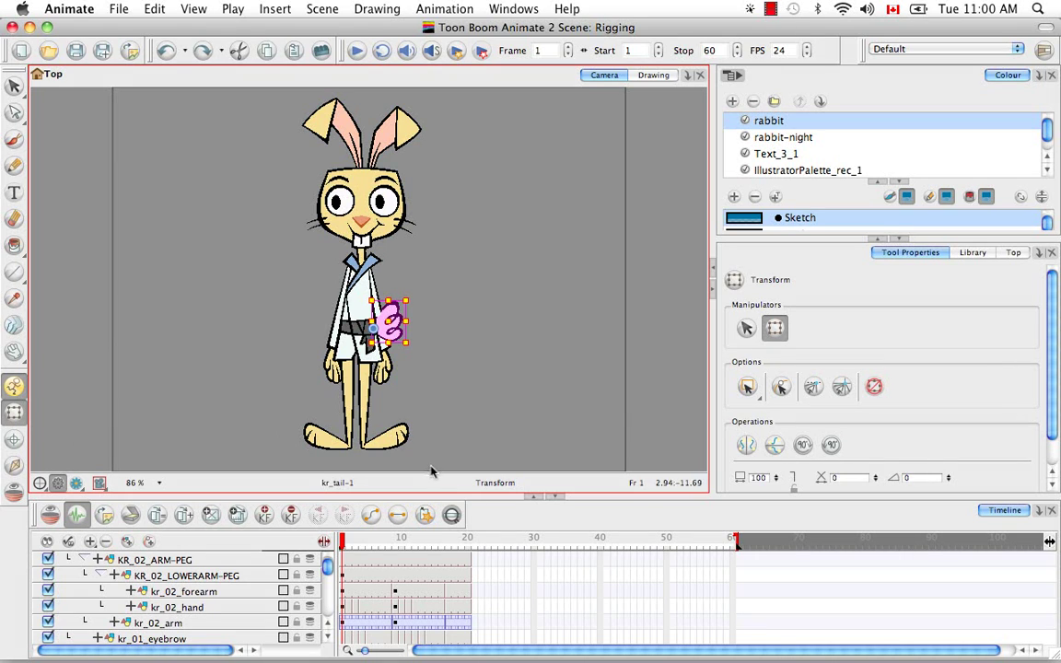
# - Centre the timeline on kr_tail, select its cell at frame 1, and nudge the tail behind the rabbit's arm
pyautogui.click(451, 516)
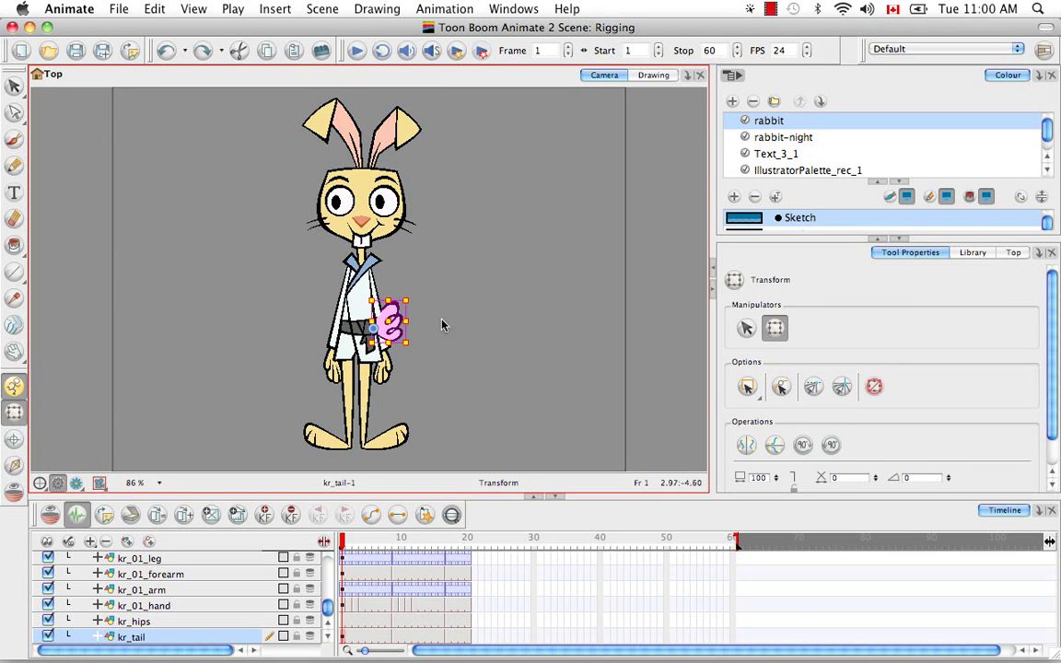
pyautogui.click(343, 639)
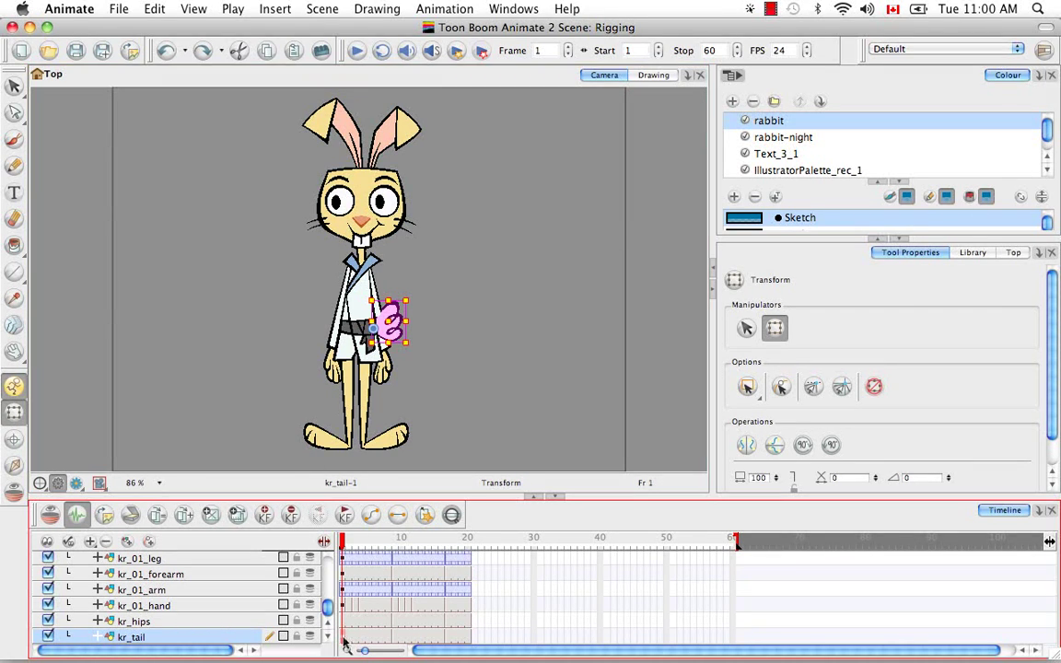
pyautogui.click(394, 486)
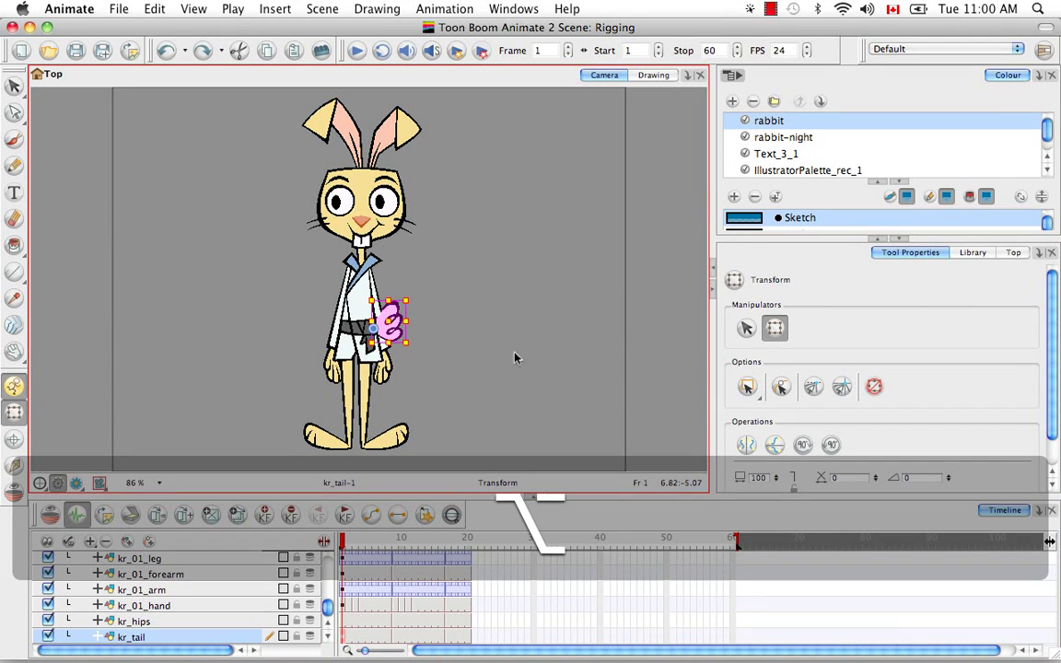
pyautogui.press('super+shift+z')
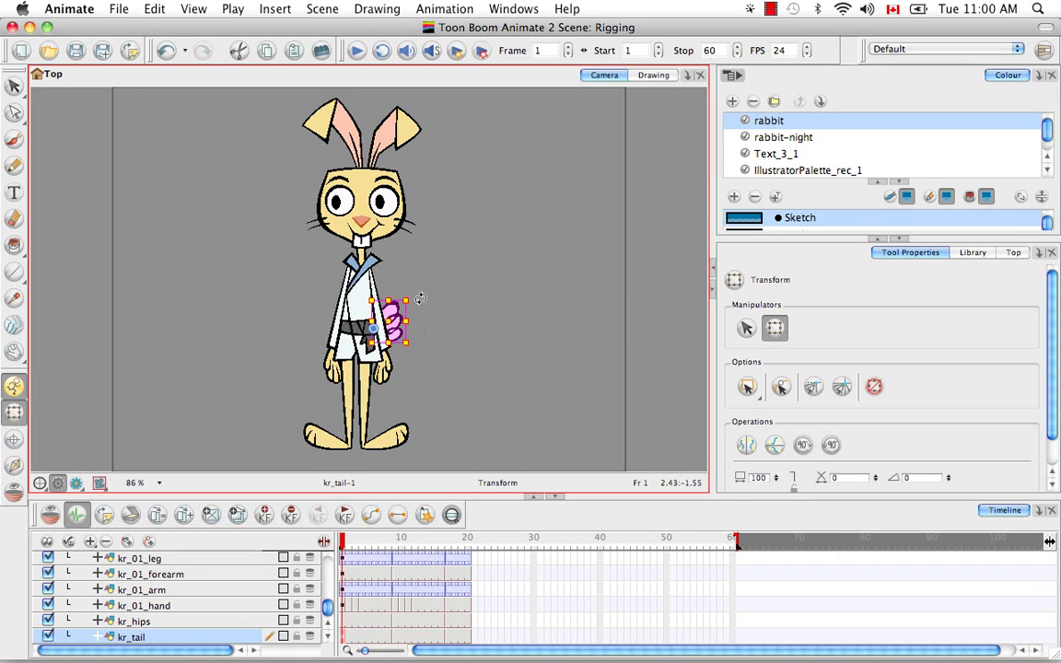
pyautogui.click(446, 433)
# - Locate kr_01_arm in the timeline, add a drawing layer named KR_01_ARM-PEG above it, and parent kr_01_arm to that layer
pyautogui.moveTo(327, 606); pyautogui.dragTo(290, 500)
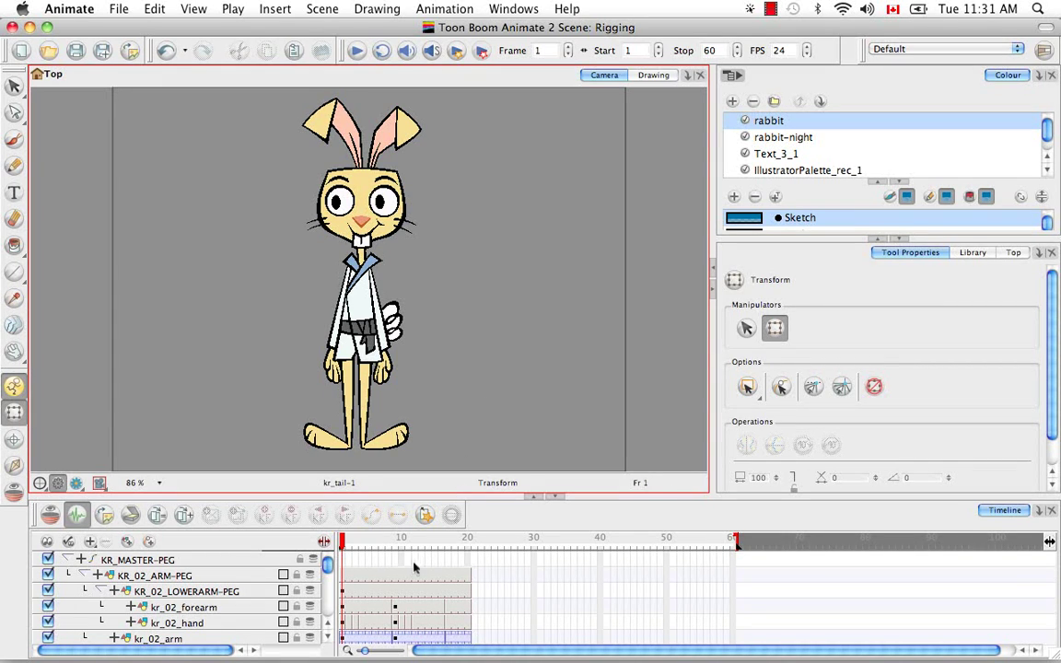
pyautogui.click(343, 291)
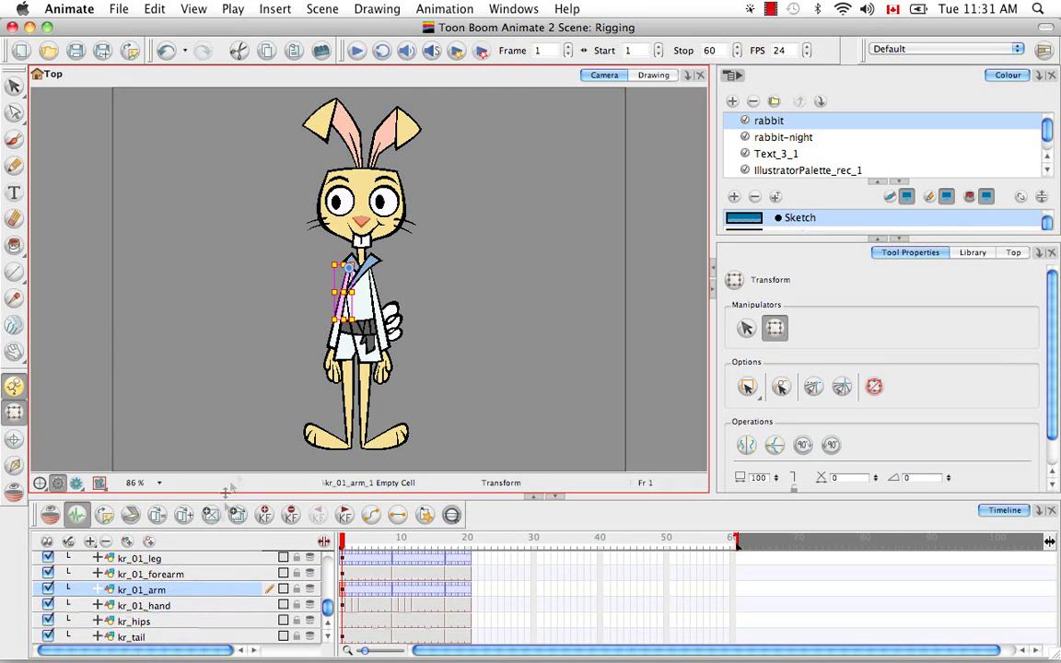
pyautogui.click(147, 543)
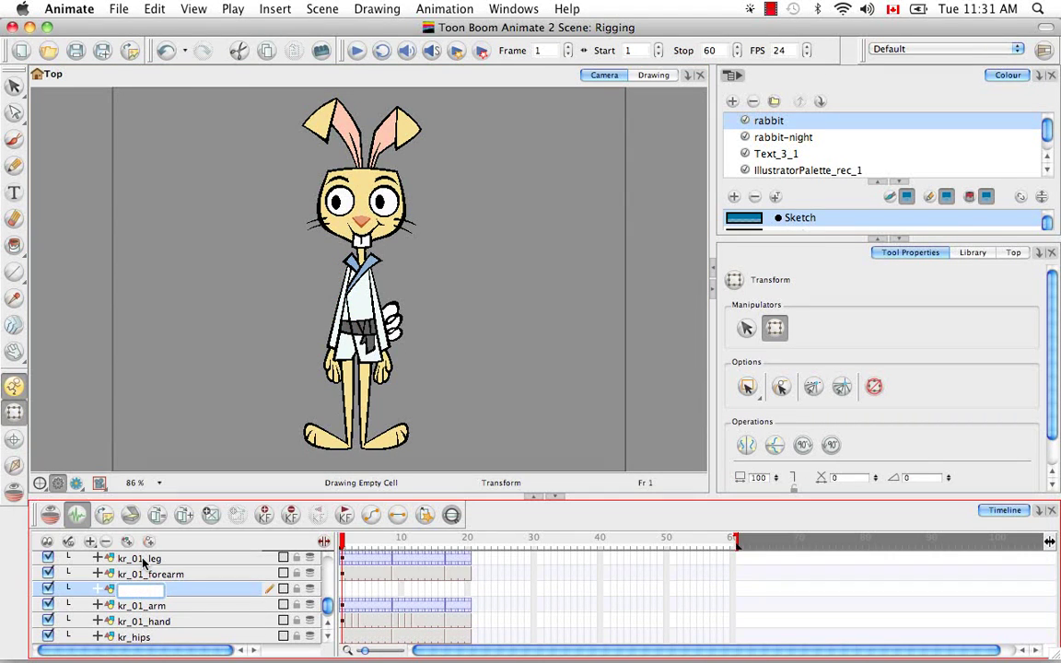
pyautogui.write('KR_01_ARM-PEG')
pyautogui.press('Return')
pyautogui.moveTo(152, 606); pyautogui.dragTo(166, 591)
# - Add a drawing layer named KR_01_LOWERARM-PEG under KR_01_ARM-PEG and parent kr_01_forearm and kr_01_hand to it
pyautogui.click(147, 543)
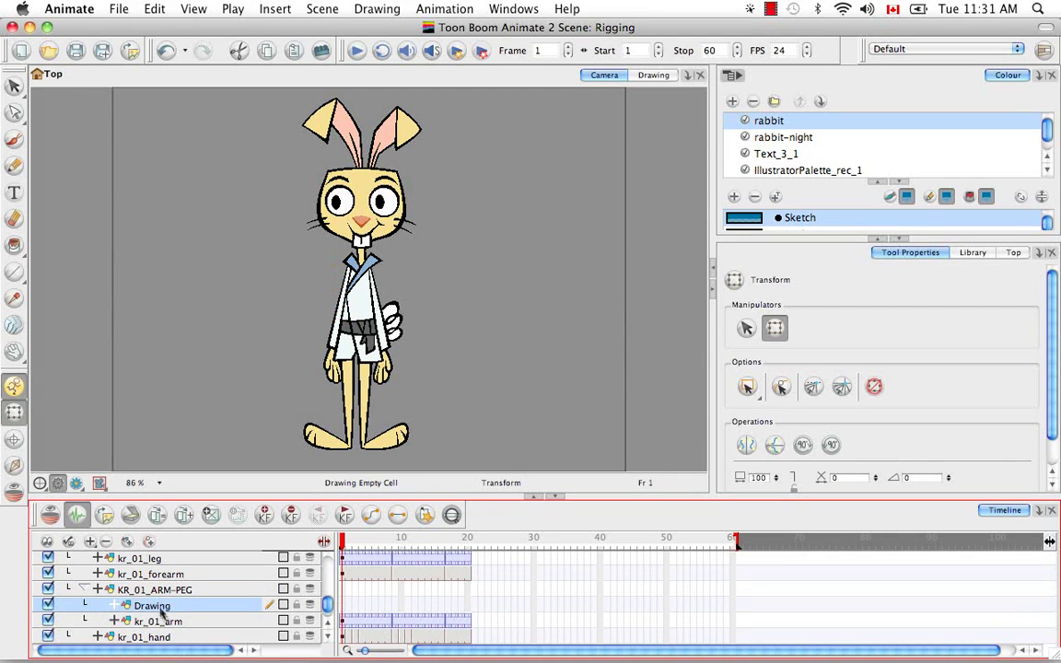
pyautogui.write('KR_01_LOWERARM-PEG')
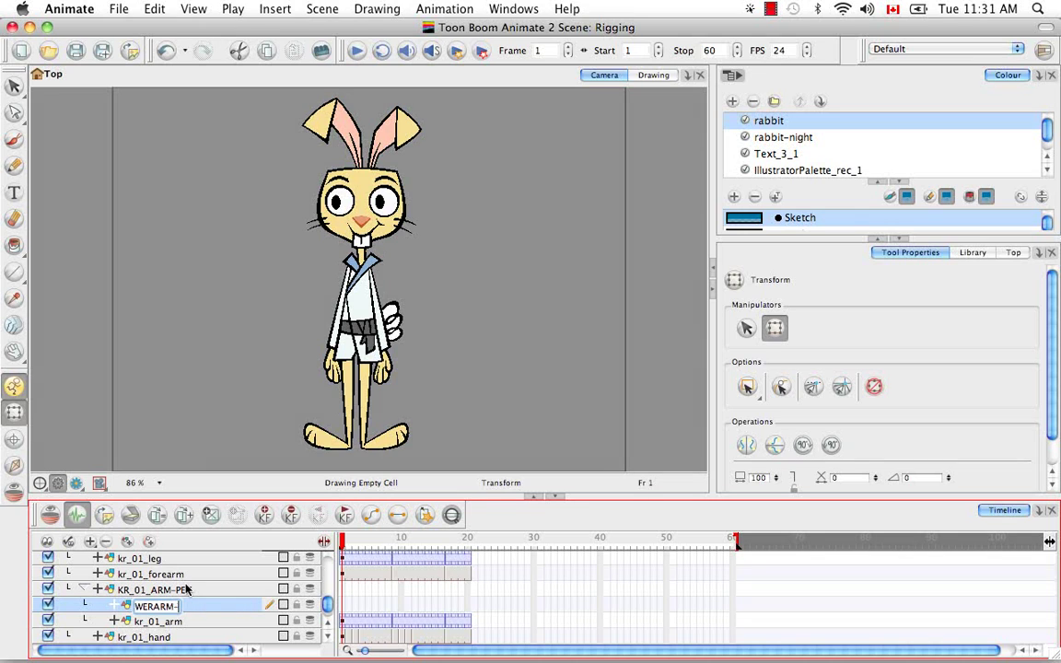
pyautogui.press('Return')
pyautogui.click(328, 636)
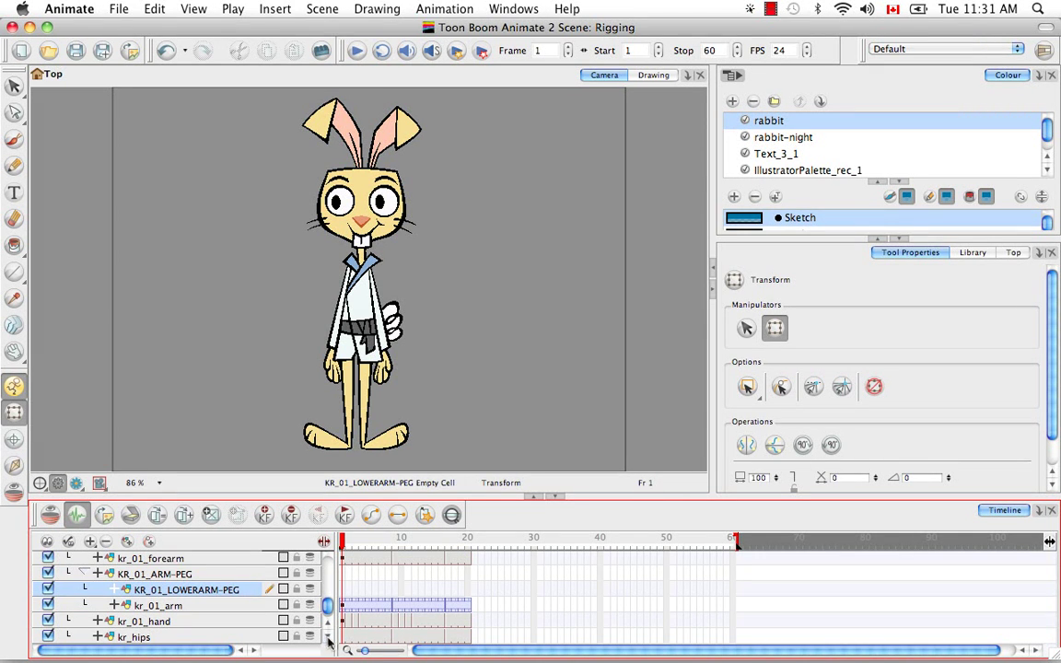
pyautogui.moveTo(171, 562)
pyautogui.mouseDown()
pyautogui.moveTo(171, 604)
pyautogui.moveTo(180, 580)
pyautogui.moveTo(189, 594)
pyautogui.moveTo(184, 577)
pyautogui.mouseUp()
# - Create empty drawings at frame 1 on KR_01_LOWERARM-PEG and KR_01_ARM-PEG and extend their exposure to frame 20
pyautogui.click(184, 574)
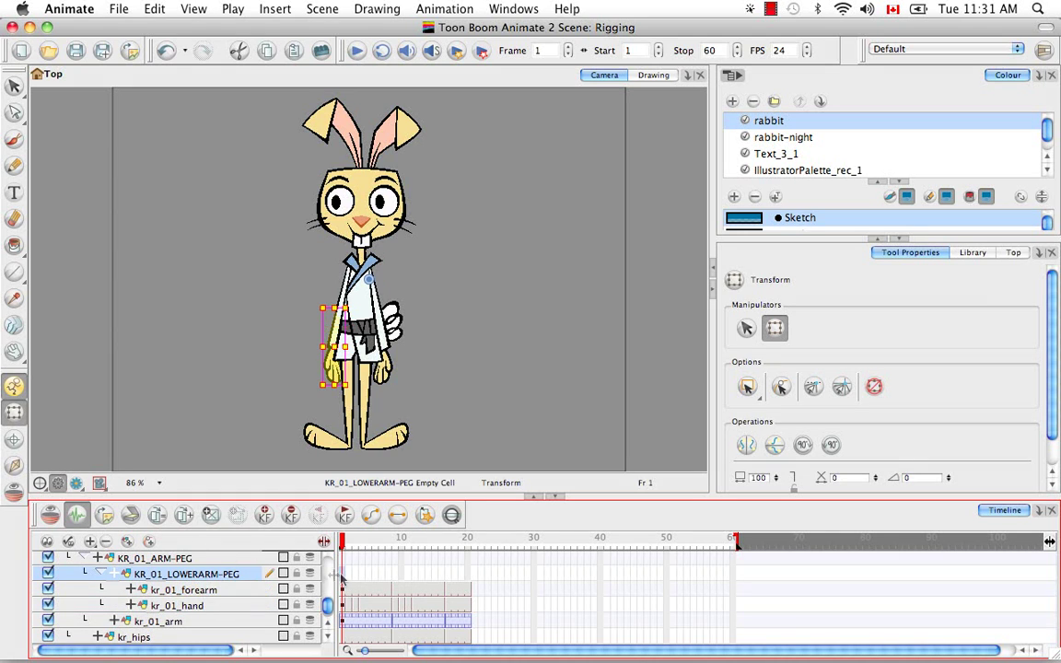
pyautogui.click(469, 543)
pyautogui.rightClick(468, 573)
pyautogui.click(577, 320)
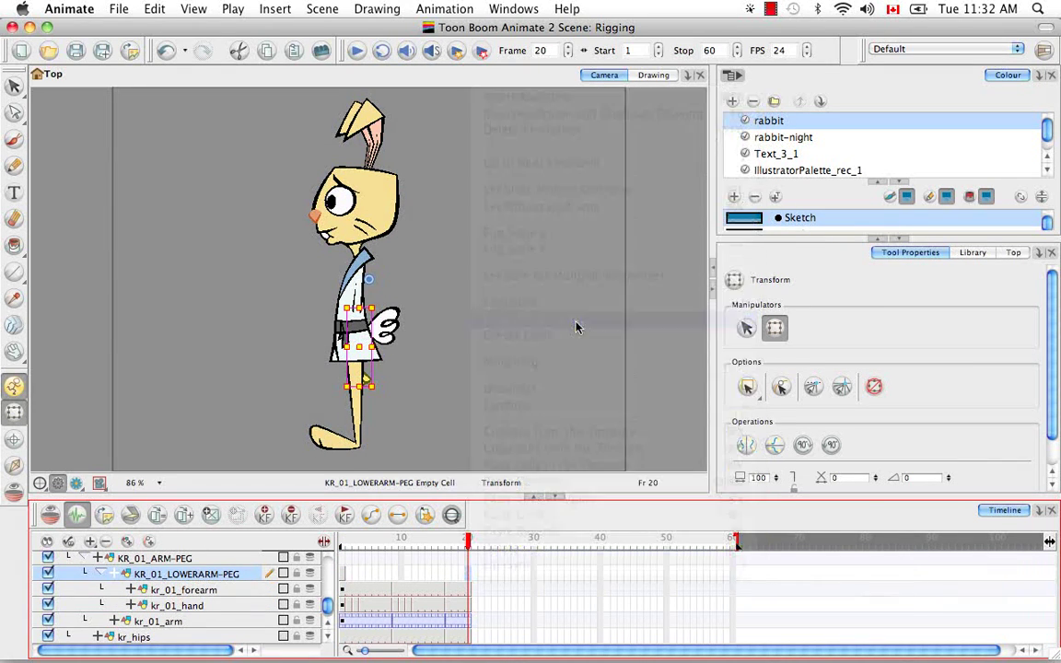
pyautogui.click(343, 558)
pyautogui.keyDown('shift'); pyautogui.click(468, 558); pyautogui.keyUp('shift')
pyautogui.rightClick(469, 558)
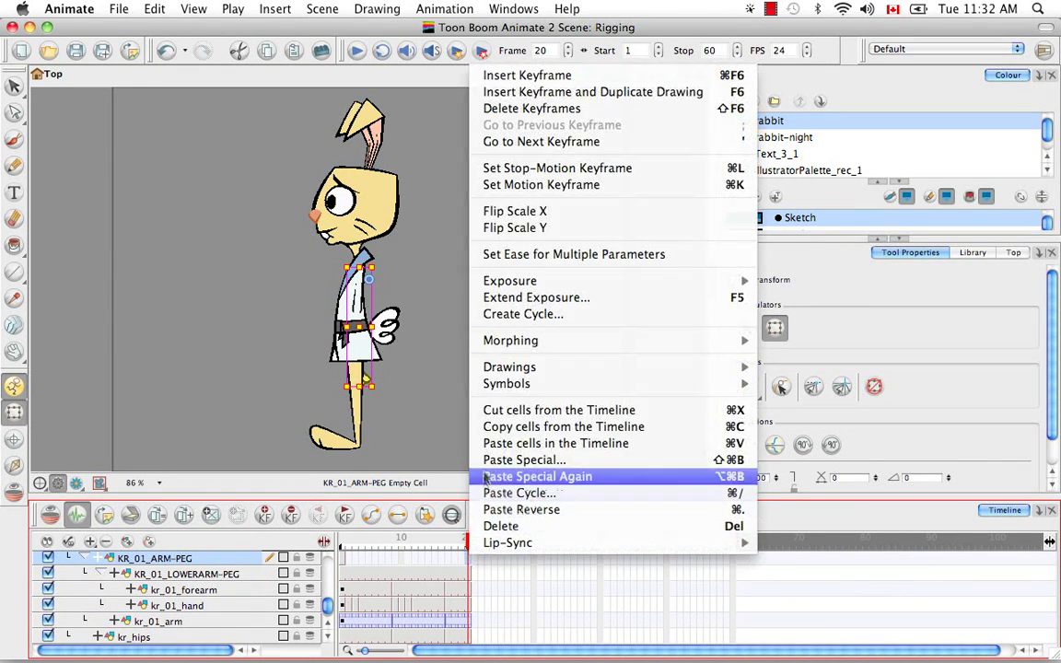
pyautogui.click(539, 428)
pyautogui.click(342, 559)
# - Enter the kr_01_arm symbol, copy the first kr_01_arm drawing cell, and return to the Top level
pyautogui.click(344, 623)
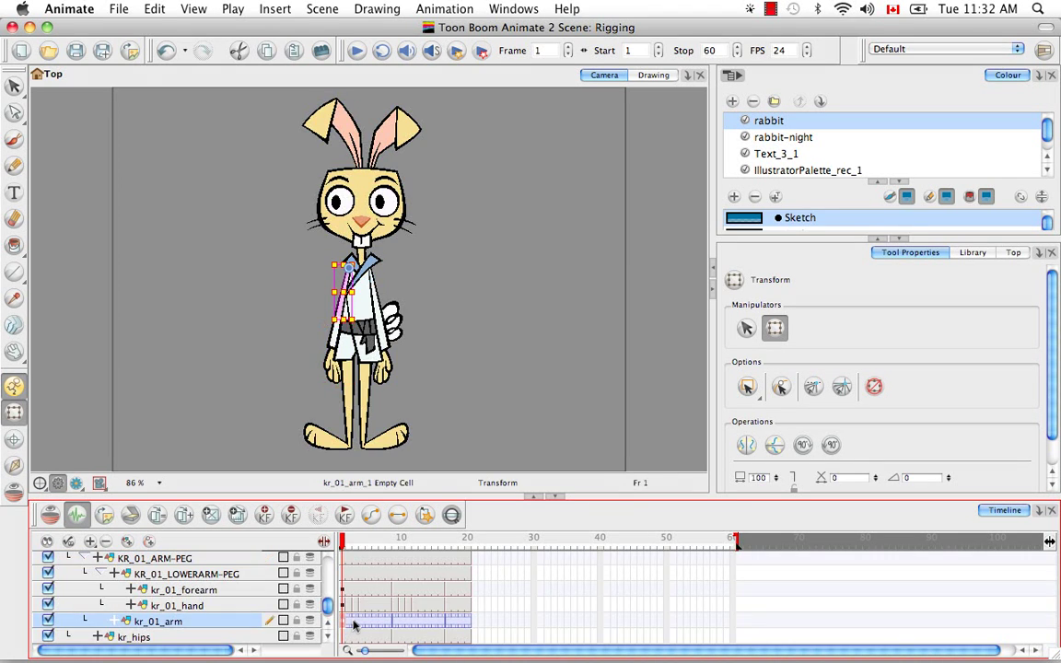
pyautogui.doubleClick(354, 620)
pyautogui.press('super+c')
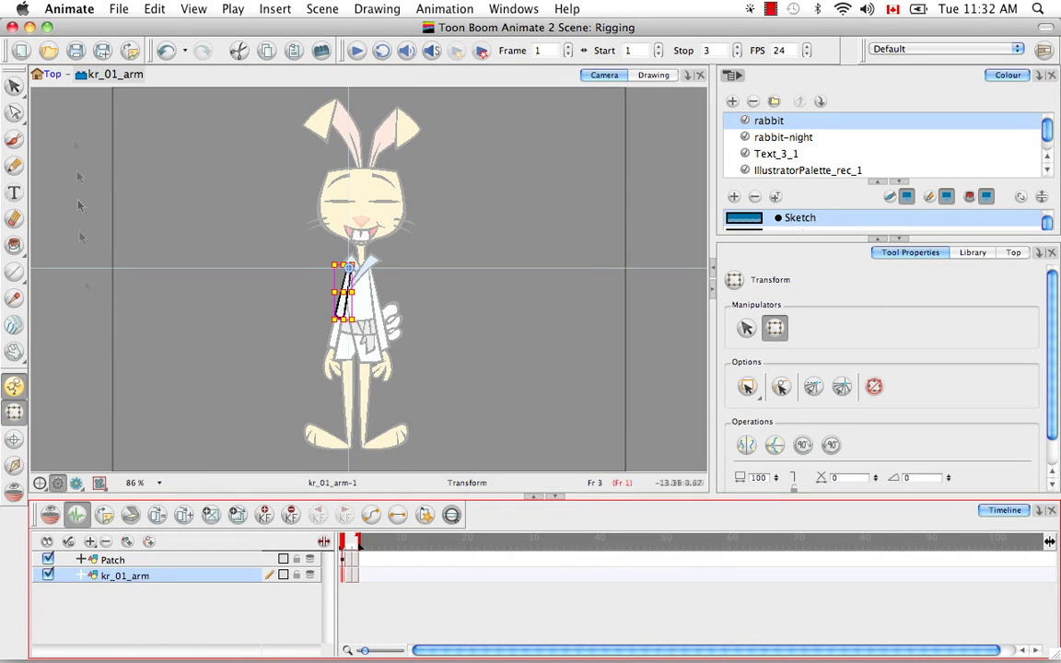
pyautogui.click(53, 74)
pyautogui.click(341, 577)
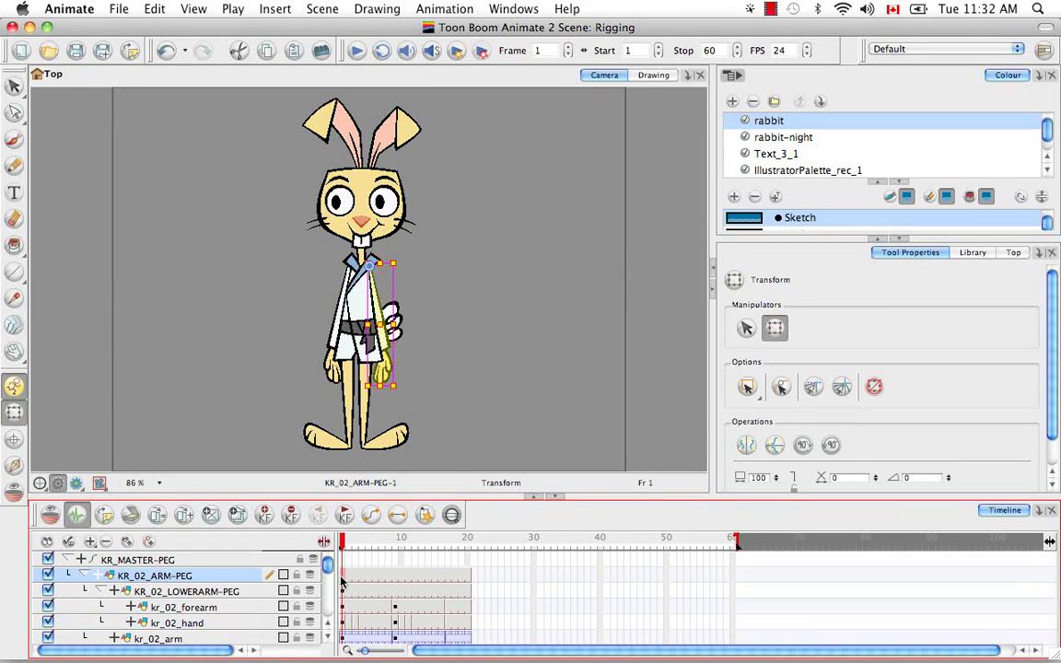
pyautogui.rightClick(341, 579)
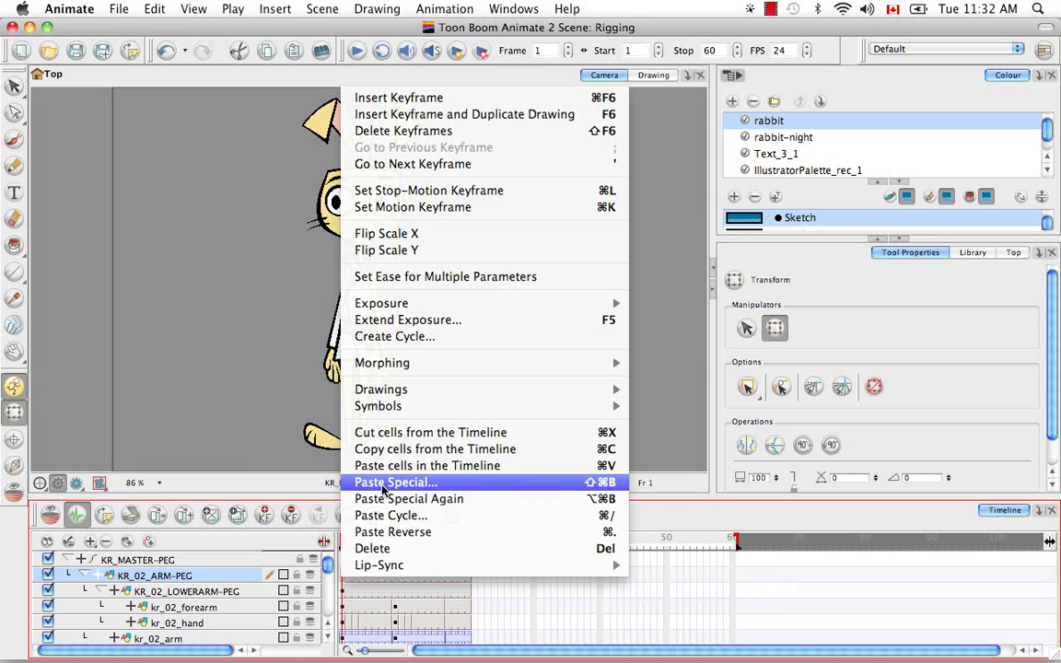
pyautogui.click(379, 483)
pyautogui.click(546, 55)
pyautogui.press('Return')
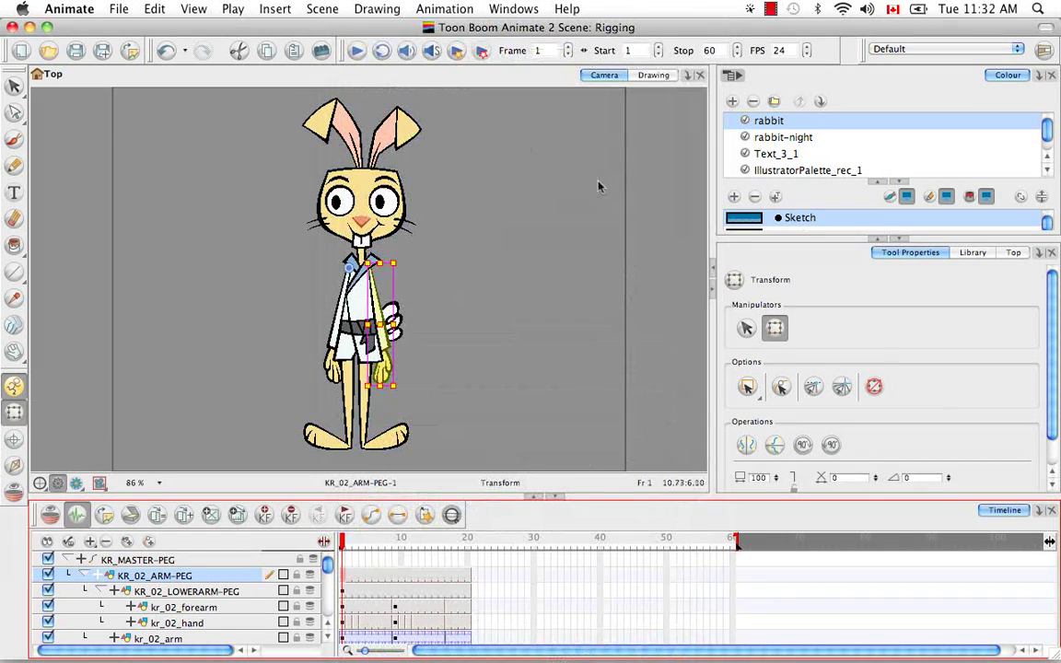
pyautogui.press('super+z')
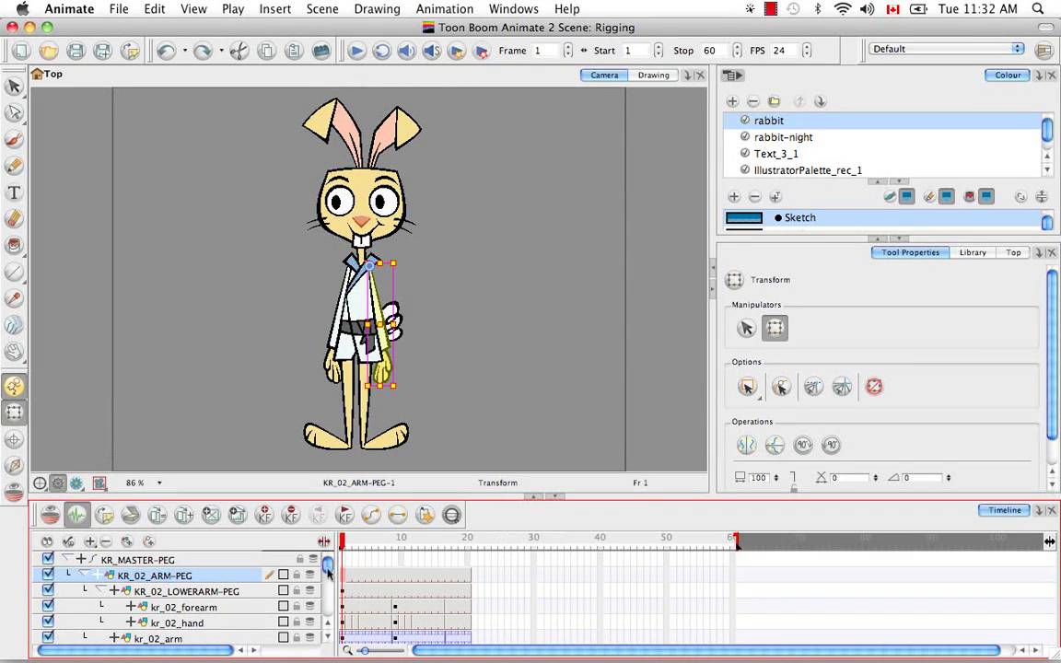
# - Locate KR_01_ARM-PEG and paste the copied arm pivot at frame 1 using Paste Special with Update Drawing Pivot
pyautogui.click(350, 284)
pyautogui.click(347, 288)
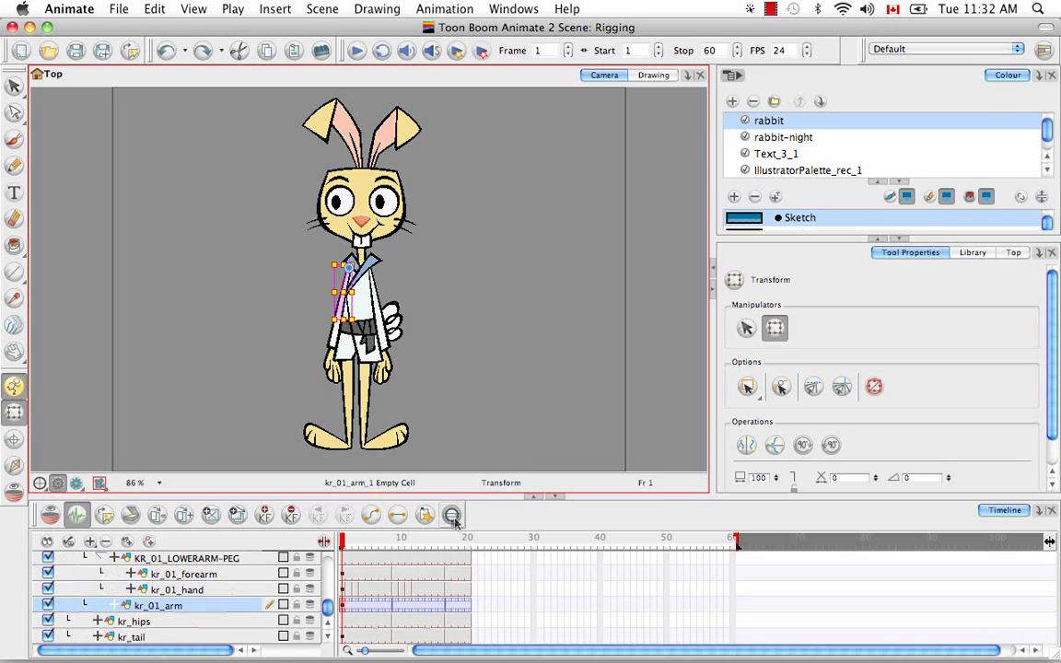
pyautogui.click(328, 623)
pyautogui.click(344, 558)
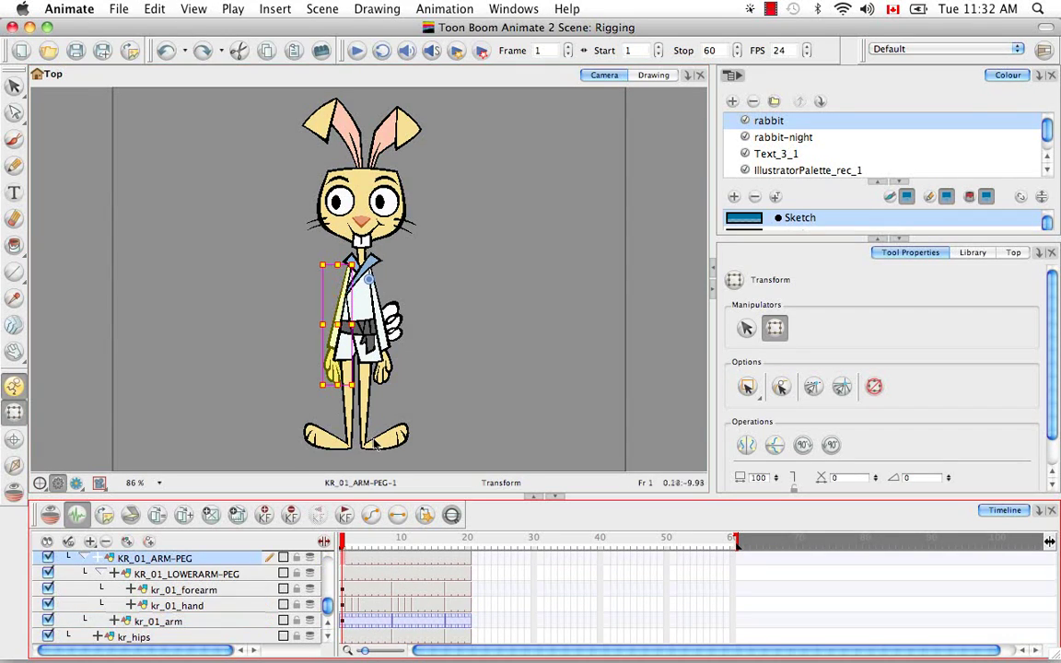
pyautogui.press('shift+super+v')
pyautogui.click(547, 52)
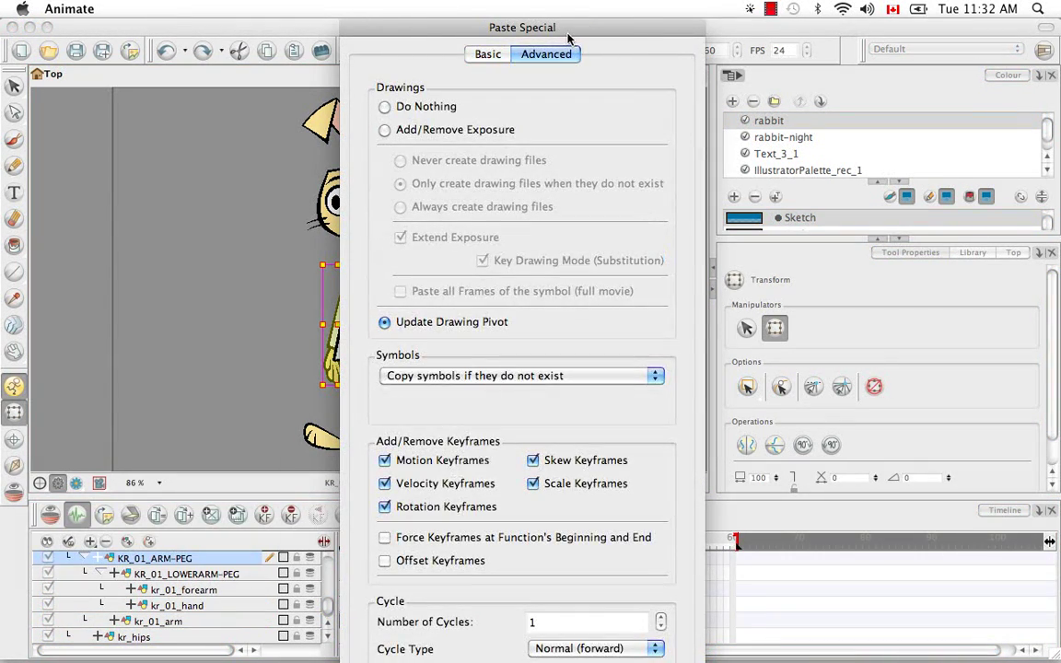
pyautogui.press('Return')
# - Copy the first cell of kr_01_forearm, transfer its pivot to KR_01_LOWERARM-PEG at frame 1 with Paste Special Again, and save the scene
pyautogui.click(346, 576)
pyautogui.press('super+c')
pyautogui.press('alt+super+v')
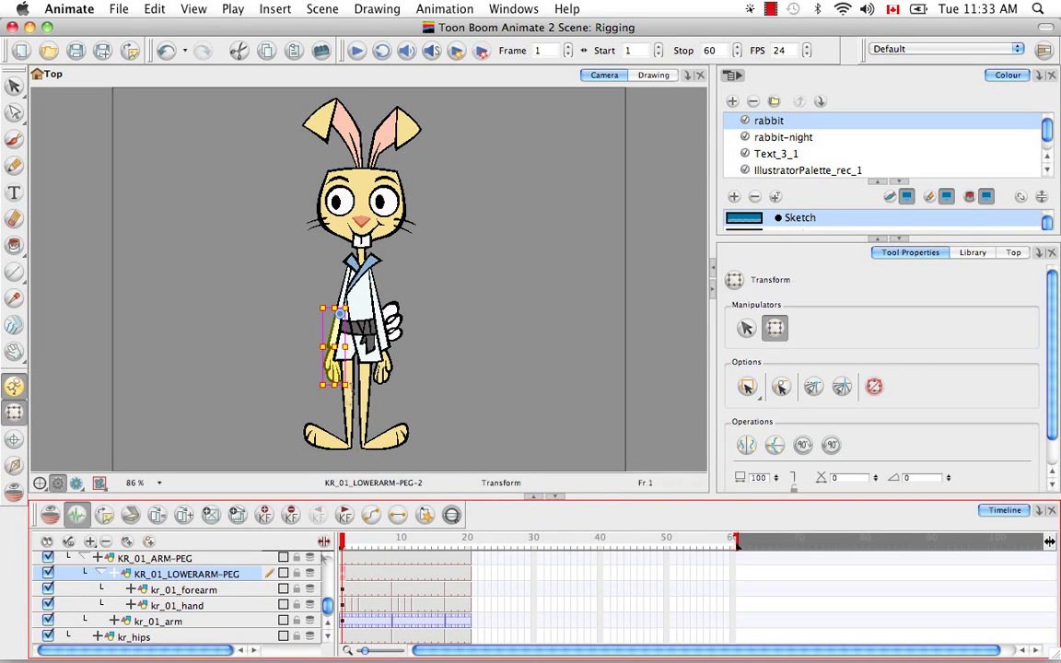
pyautogui.press('super+s')
# - Collapse the KR_01_ARM-PEG hierarchy in the timeline
pyautogui.click(82, 559)
pyautogui.click(85, 605)
pyautogui.click(101, 622)
pyautogui.click(102, 622)
pyautogui.scroll(-1, 138, 589)
pyautogui.click(83, 559)
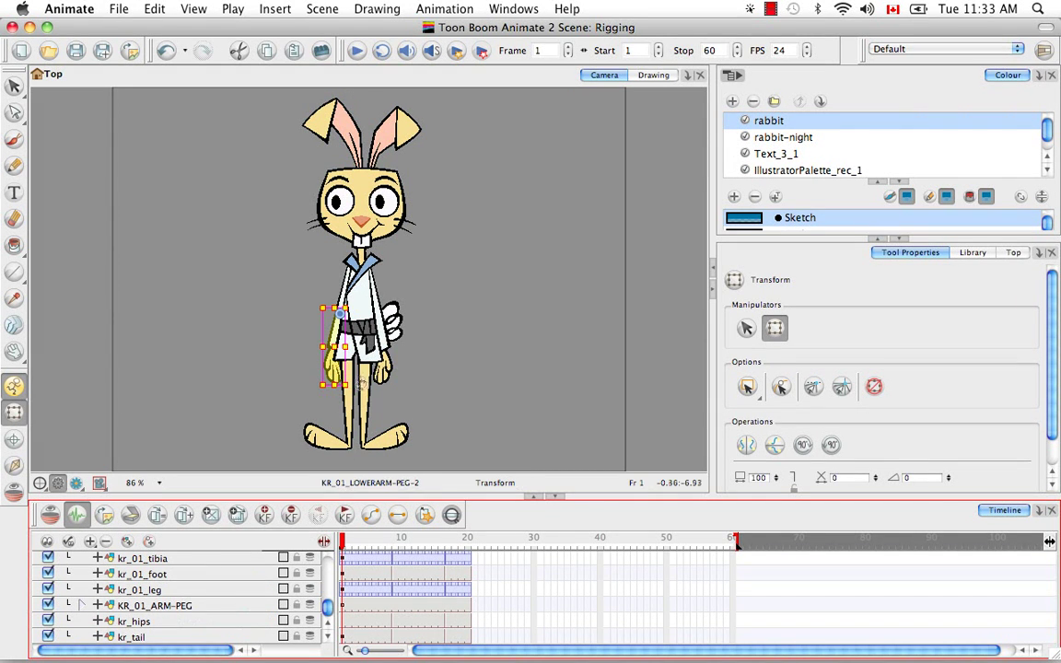
# - Locate kr_02_leg in the timeline from the rabbit's leg and add a drawing layer named KR_02_LEG-PEG above it
pyautogui.click(362, 386)
pyautogui.click(451, 515)
pyautogui.click(128, 542)
pyautogui.doubleClick(184, 560)
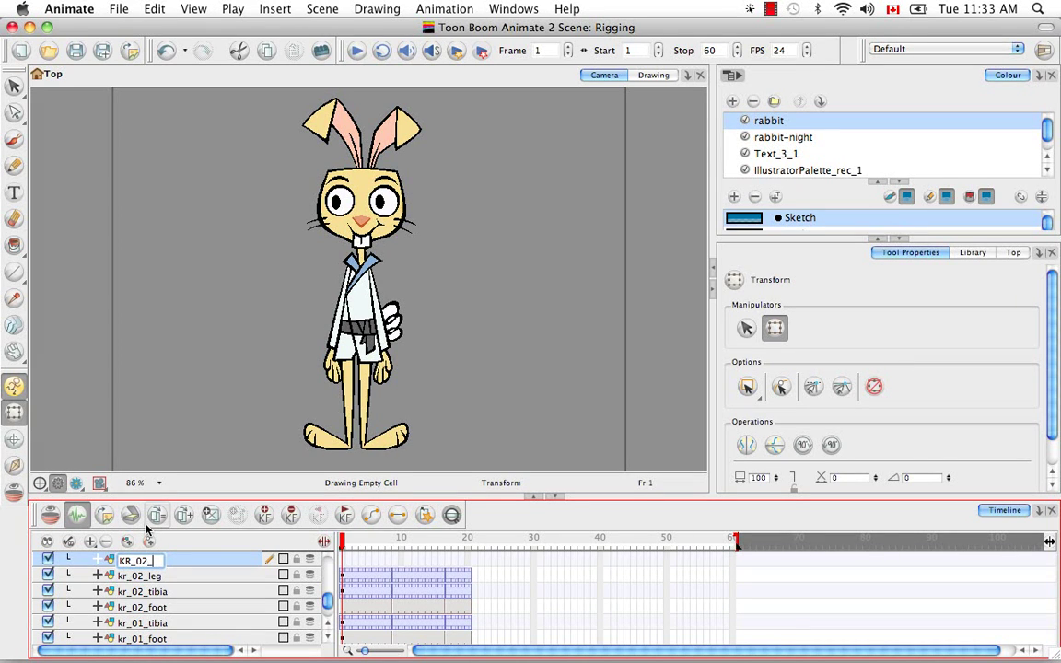
pyautogui.write('KR_02_LEG-PEG')
pyautogui.press('Return')
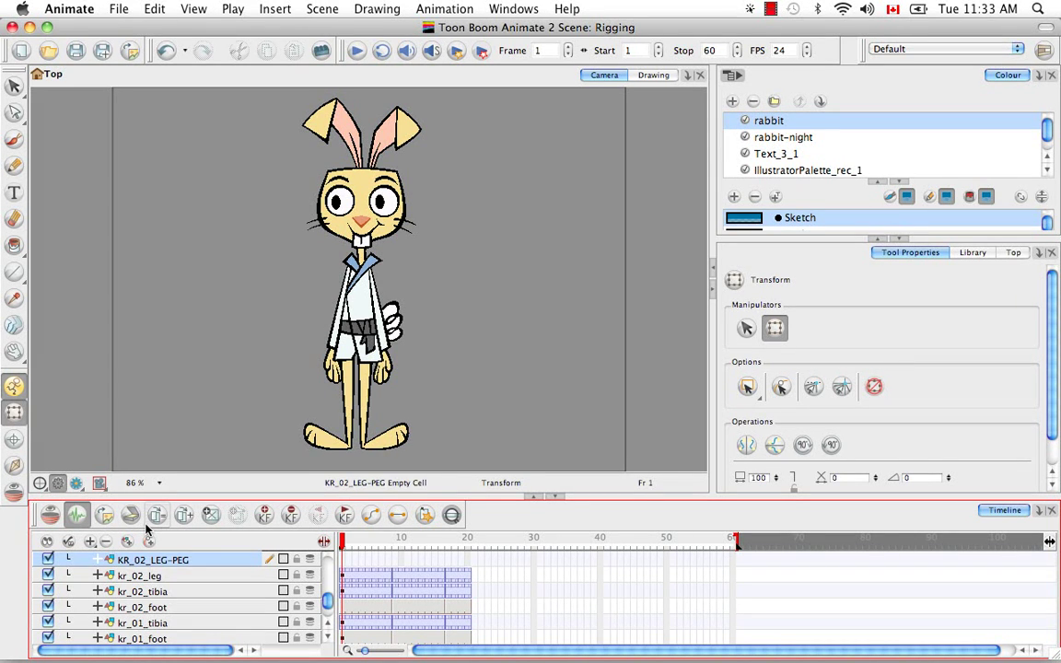
# - Parent kr_02_leg to KR_02_LEG-PEG and add a drawing layer named KR_02_LOWERLEG-PEG above kr_02_leg
pyautogui.click(154, 578)
pyautogui.click(127, 541)
pyautogui.doubleClick(155, 576)
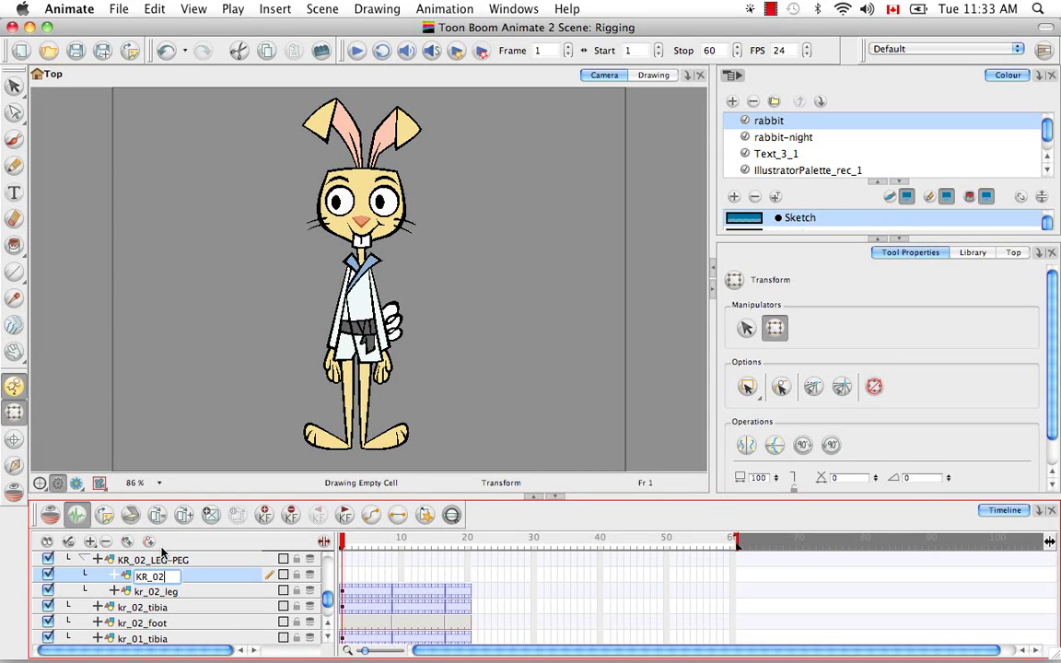
pyautogui.write('KR_02_LOWERLEG-PEG')
pyautogui.press('Return')
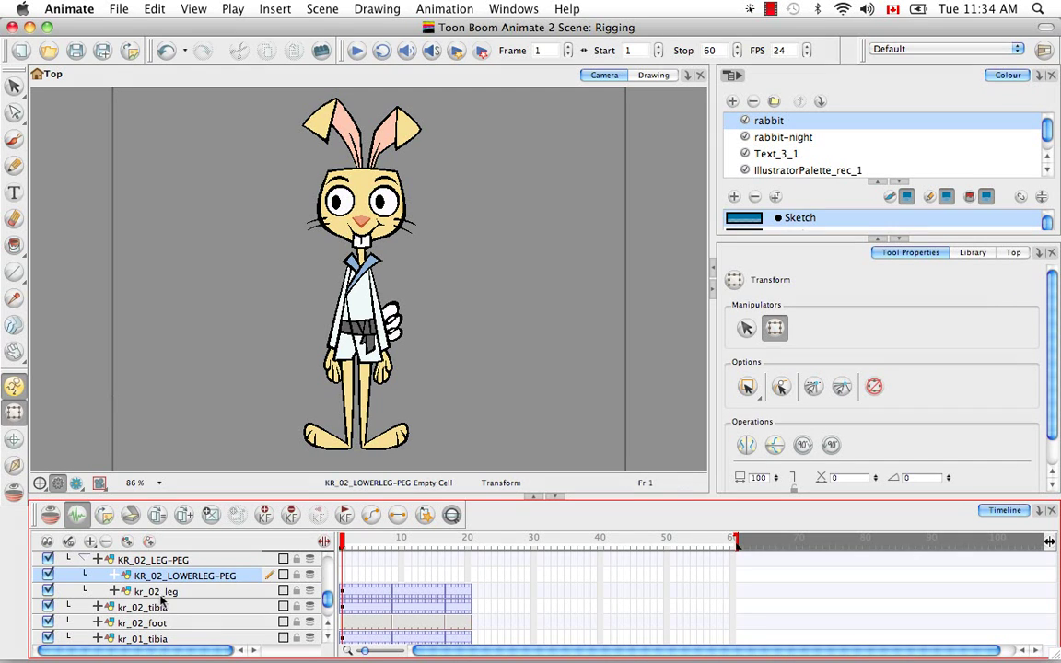
# - Parent the kr_02_tibia and kr_02_foot layers to KR_02_LOWERLEG-PEG
pyautogui.moveTo(155, 607); pyautogui.dragTo(159, 577)
pyautogui.click(147, 622)
pyautogui.moveTo(148, 623); pyautogui.dragTo(170, 601)
# - Create empty drawings at frame 1 on KR_02_LEG-PEG and KR_02_LOWERLEG-PEG and extend their exposure through frame 20
pyautogui.click(334, 558)
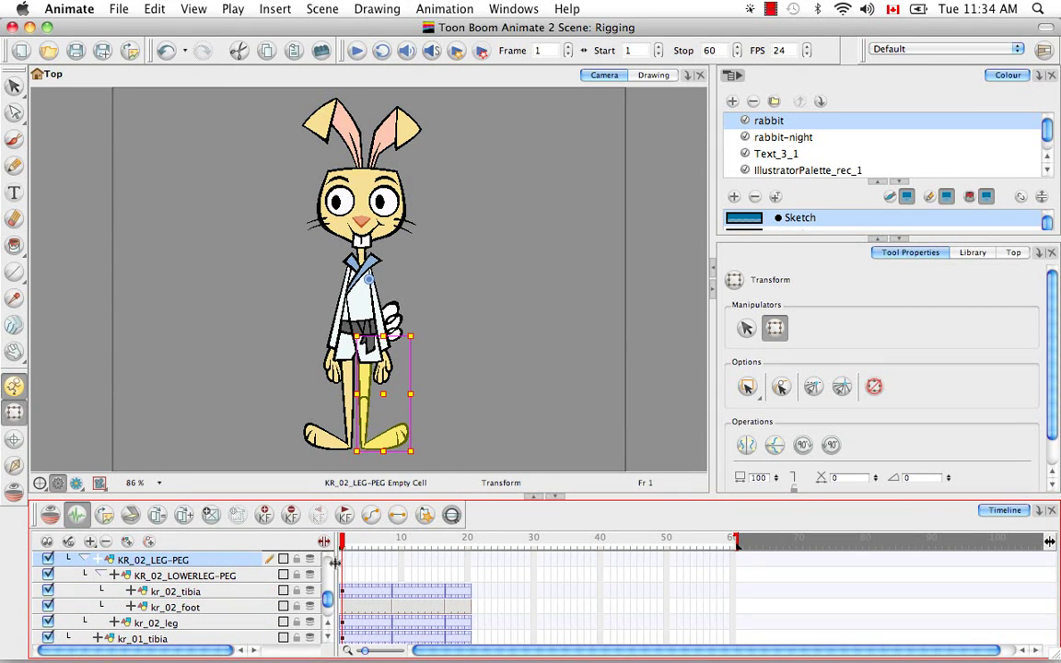
pyautogui.click(211, 516)
pyautogui.rightClick(469, 559)
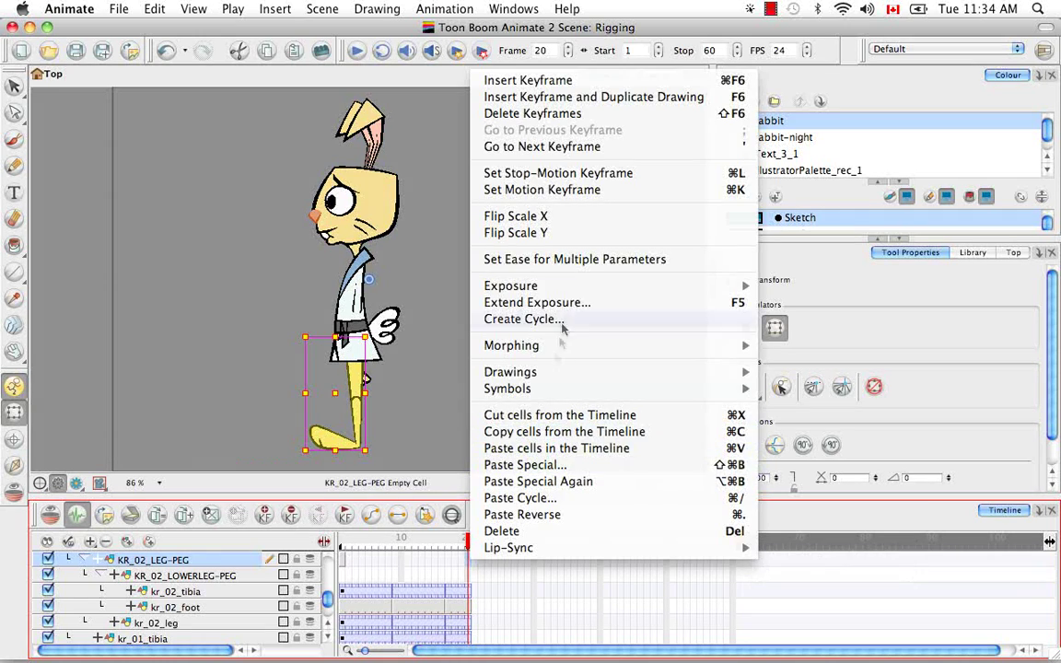
pyautogui.click(530, 303)
pyautogui.click(342, 575)
pyautogui.click(469, 574)
pyautogui.rightClick(469, 575)
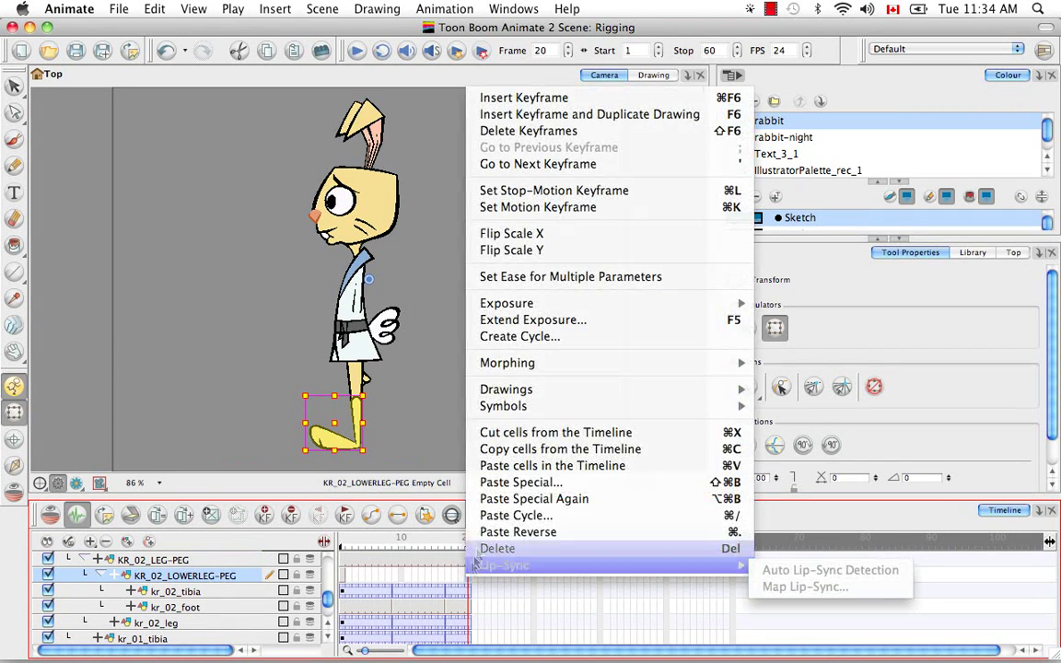
pyautogui.click(538, 321)
# - Copy the first drawing inside the kr_02_leg symbol and paste its pivot onto KR_02_LEG-PEG at frame 1
pyautogui.click(343, 560)
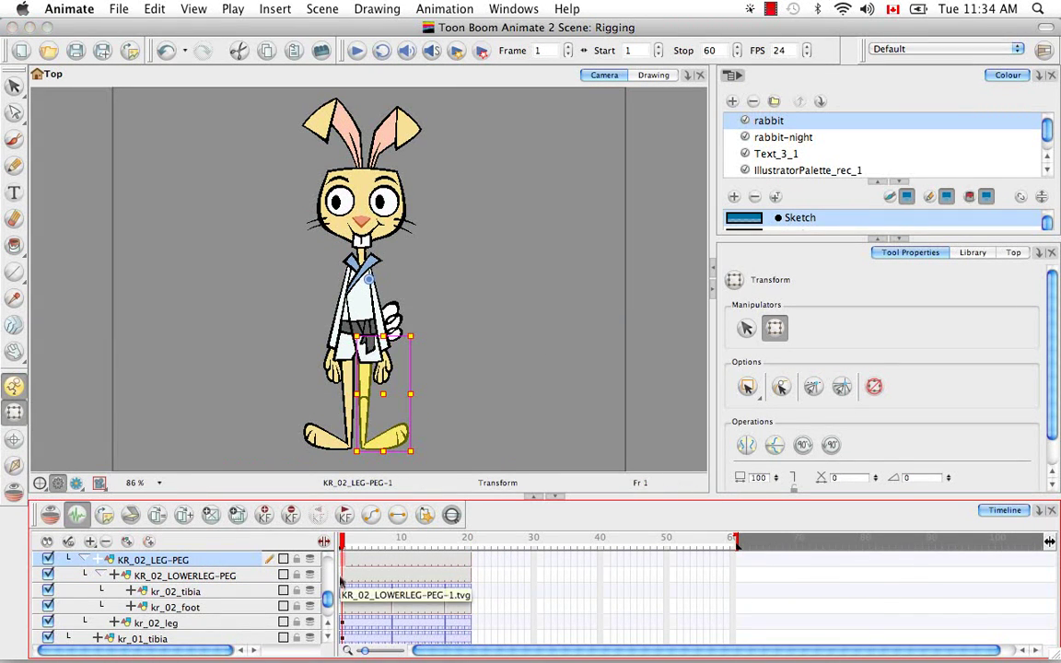
pyautogui.doubleClick(347, 627)
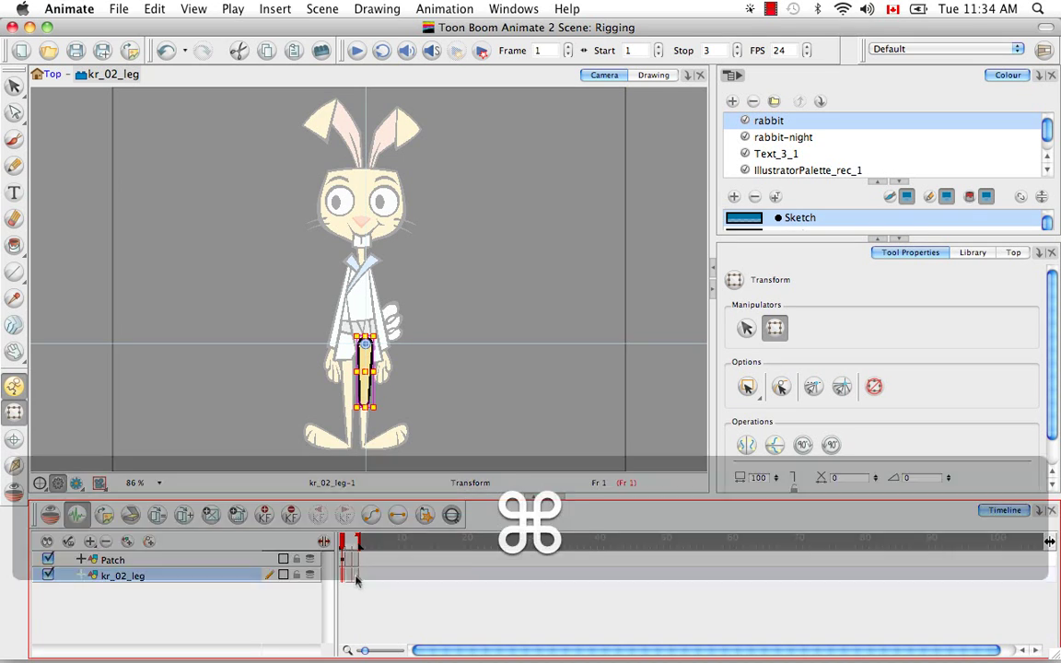
pyautogui.doubleClick(161, 386)
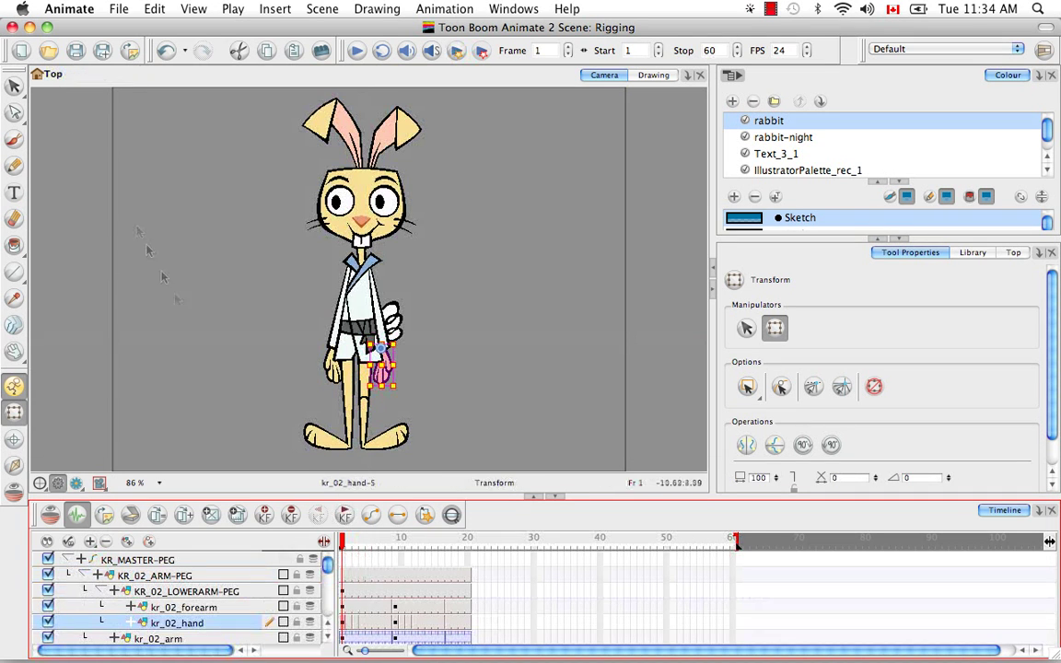
pyautogui.click(366, 385)
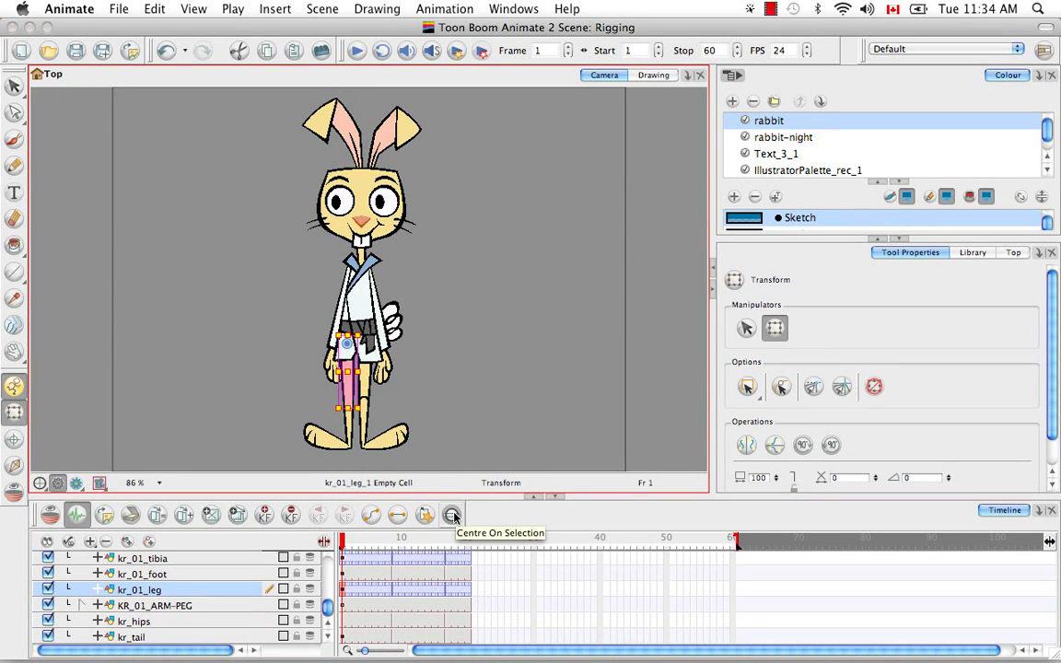
pyautogui.scroll(3, 299, 567)
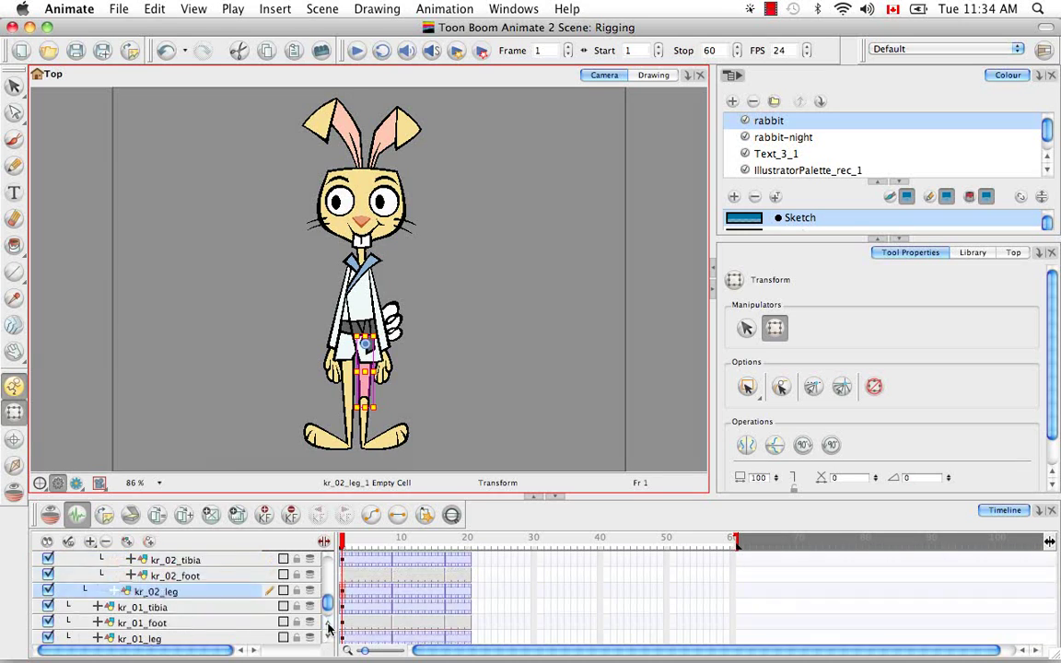
pyautogui.press('b')
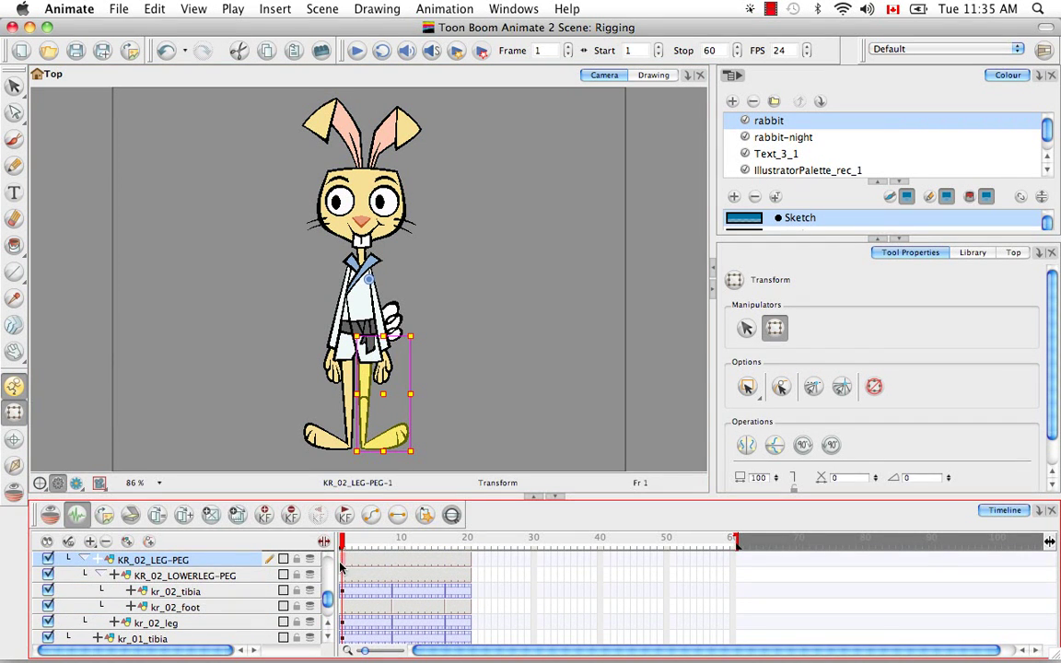
pyautogui.press('alt+super+v')
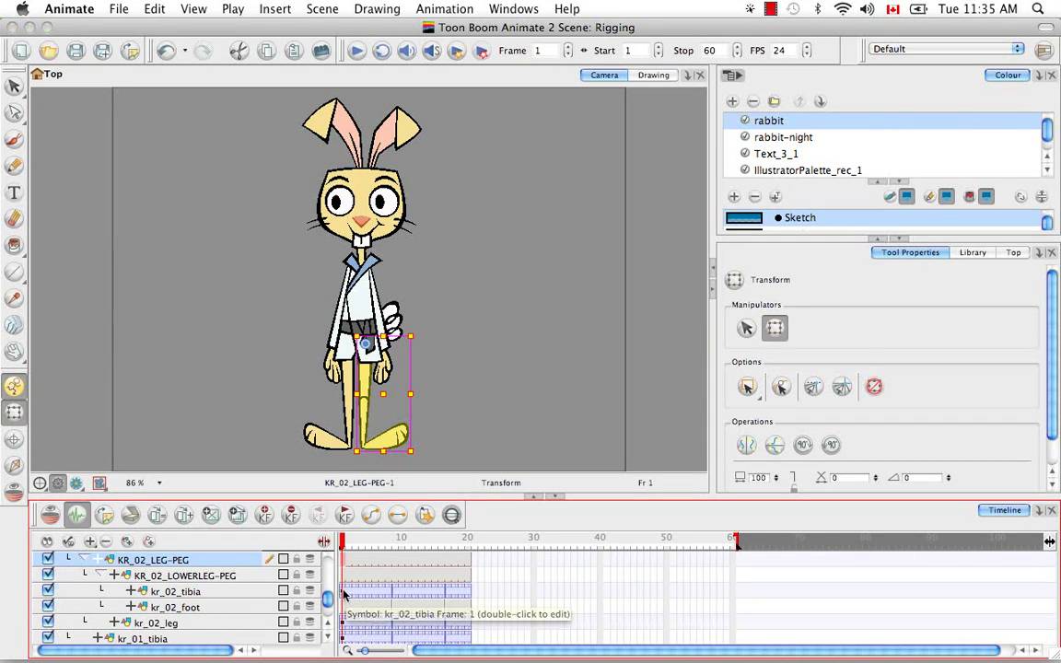
# - Transfer the kr_02_tibia pivot to KR_02_LOWERLEG-PEG at frame 1 with Paste Special Again, then collapse the KR_02_LEG-PEG hierarchy
pyautogui.click(342, 592)
pyautogui.press('super+c')
pyautogui.click(335, 580)
pyautogui.press('alt+super+b')
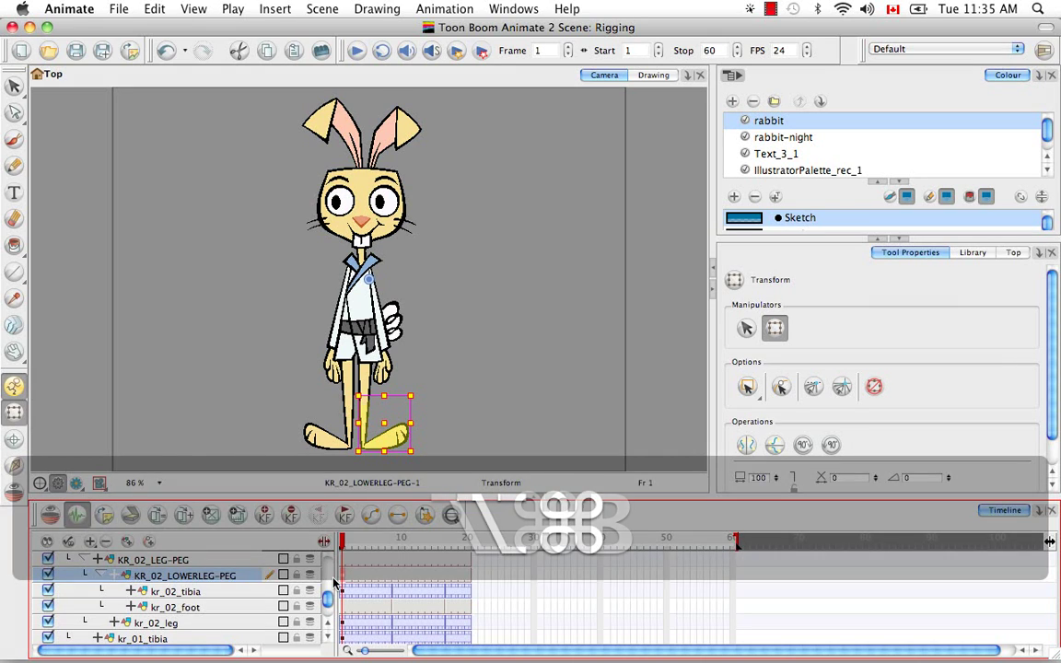
pyautogui.click(98, 576)
pyautogui.click(85, 560)
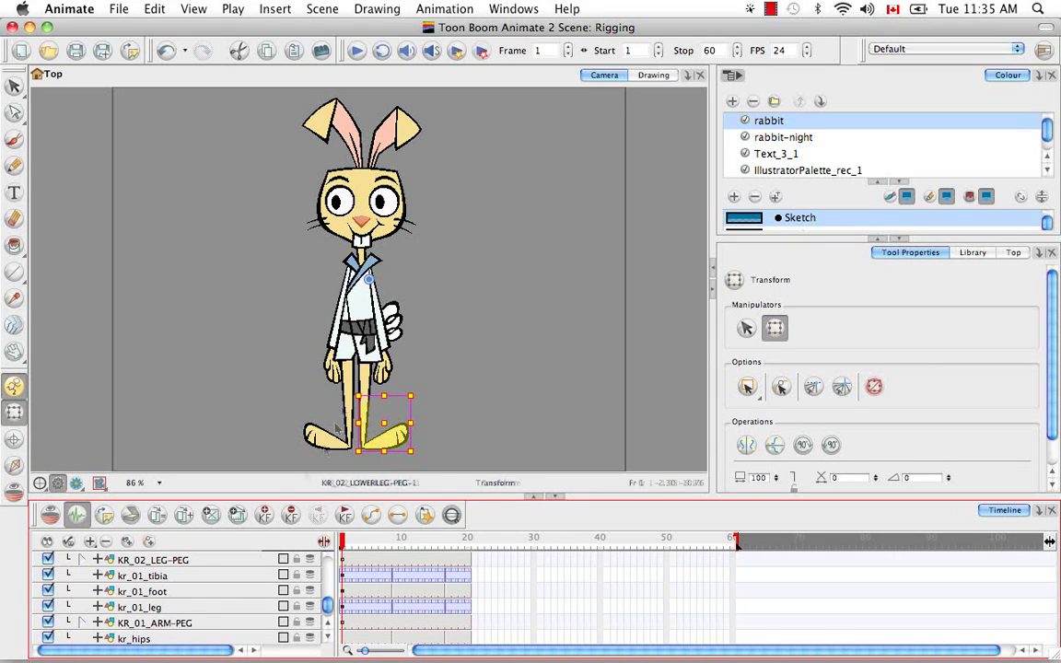
# - Add a drawing layer named KR_01_LEG-PEG above kr_01_leg and parent kr_01_leg to it
pyautogui.click(350, 376)
pyautogui.scroll(-1, 184, 571)
pyautogui.click(127, 542)
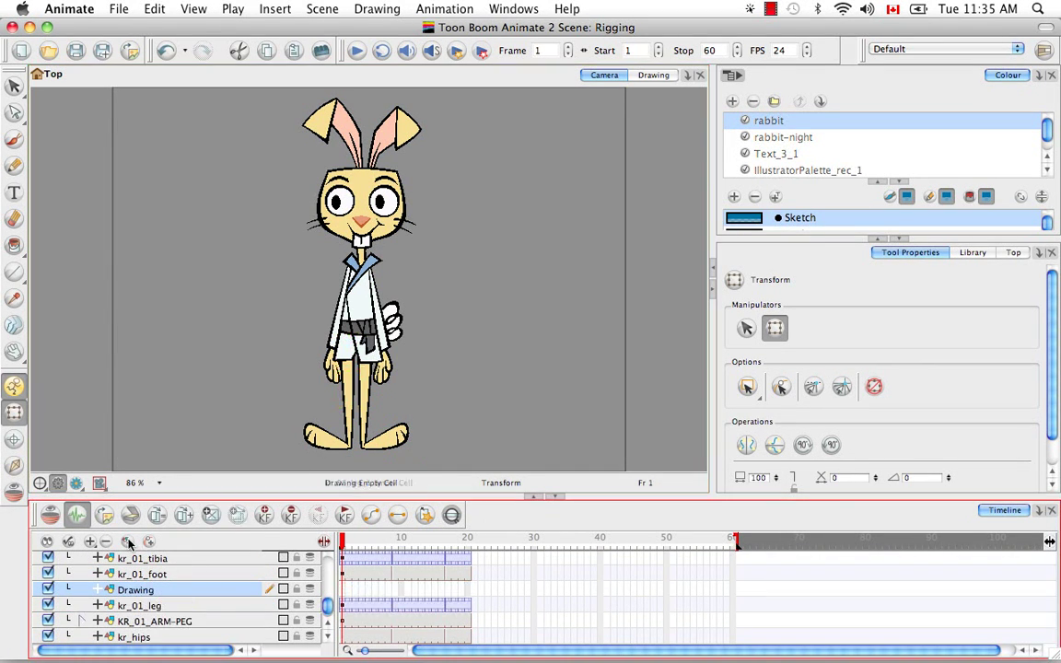
pyautogui.press('BackSpace')
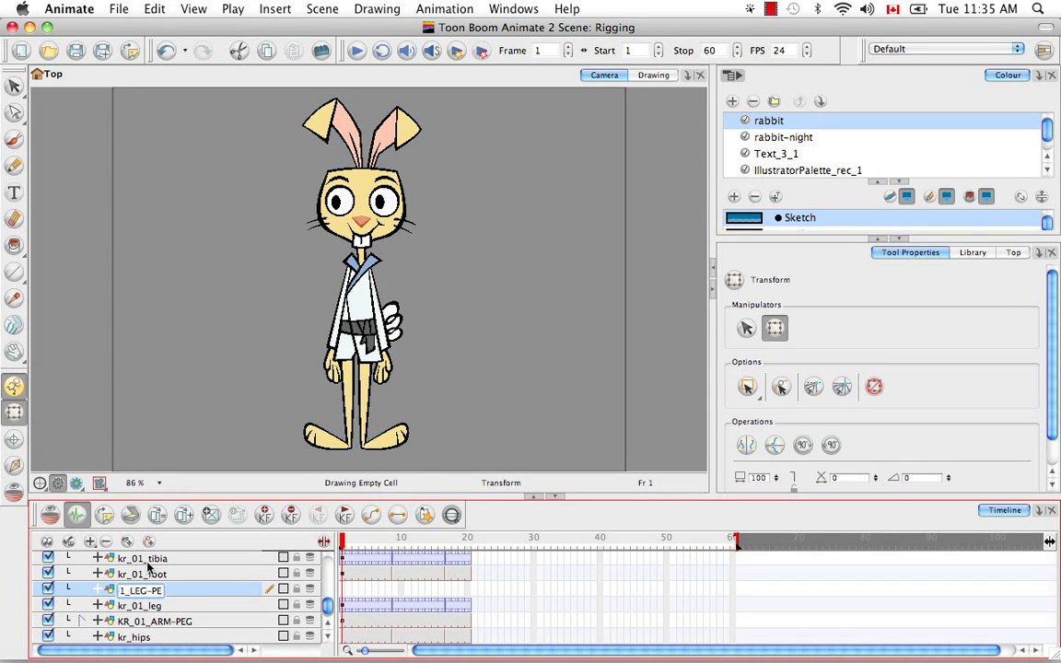
pyautogui.write('G')
pyautogui.press('Return')
pyautogui.moveTo(153, 608); pyautogui.dragTo(161, 589)
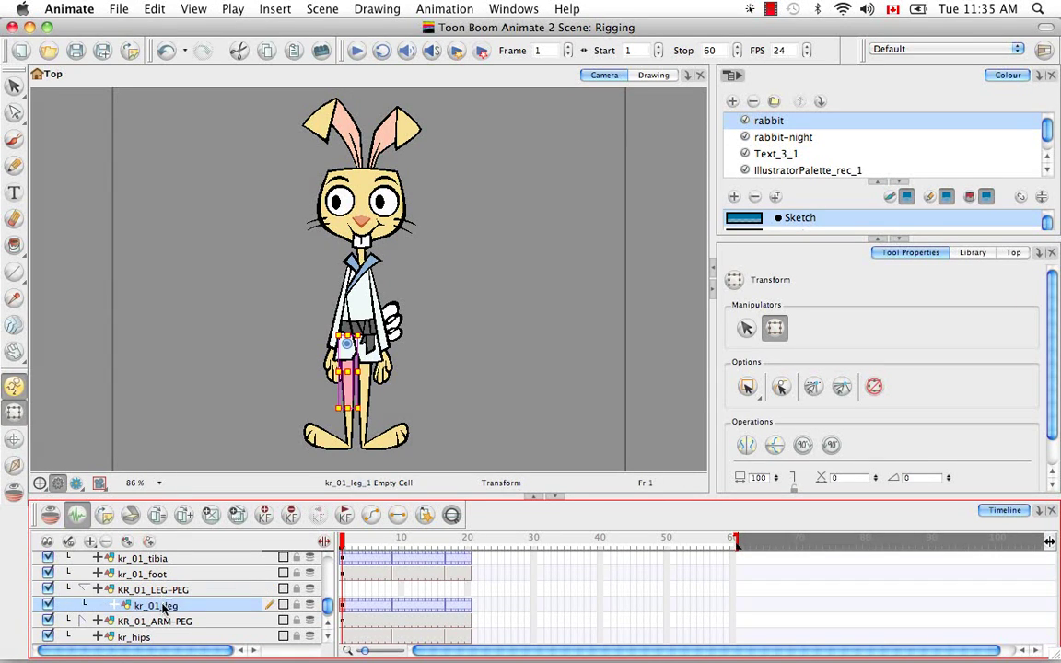
# - Add a drawing layer named KR_01_LOWERLEG-PEG under KR_01_LEG-PEG and parent kr_01_tibia and kr_01_foot to it
pyautogui.press('super+r')
pyautogui.press('BackSpace')
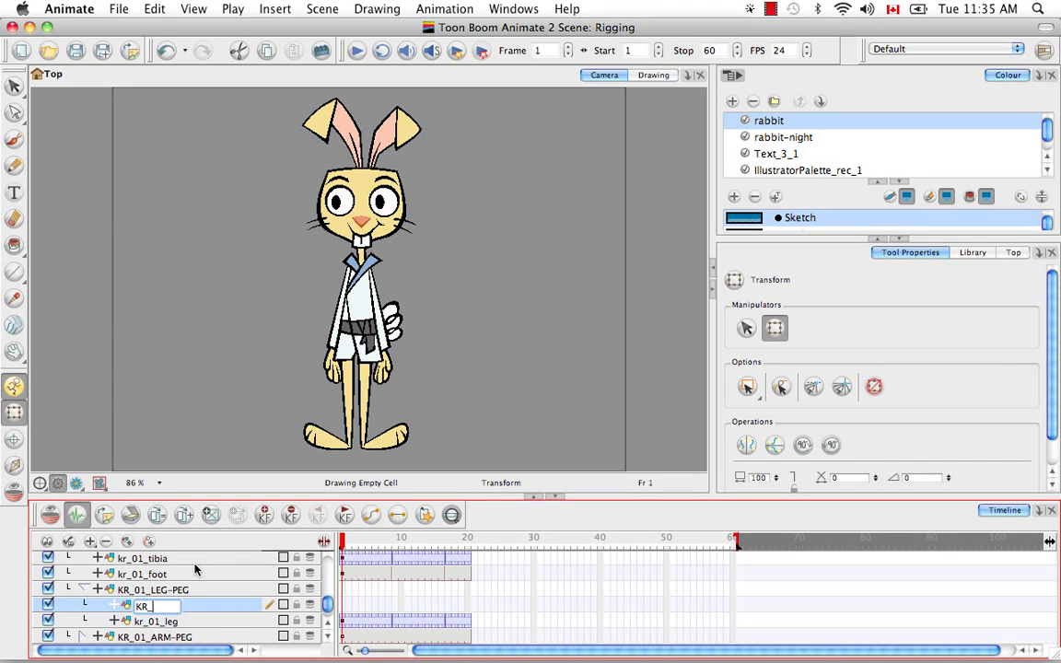
pyautogui.write('KR_01_LOWERLEG-PEG')
pyautogui.press('Return')
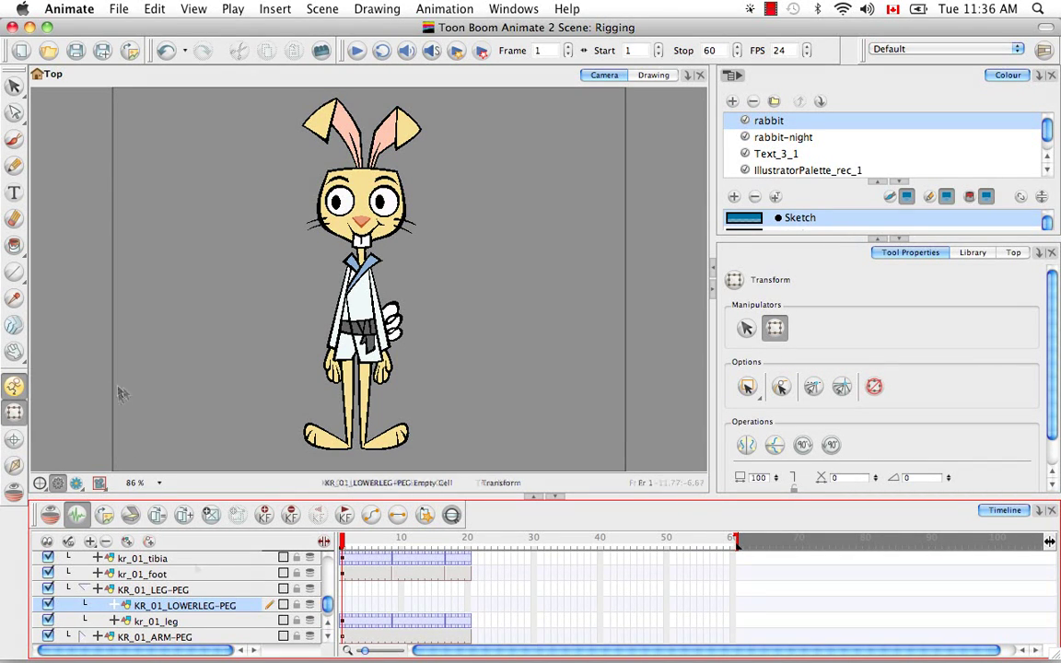
pyautogui.moveTo(156, 560); pyautogui.dragTo(184, 584)
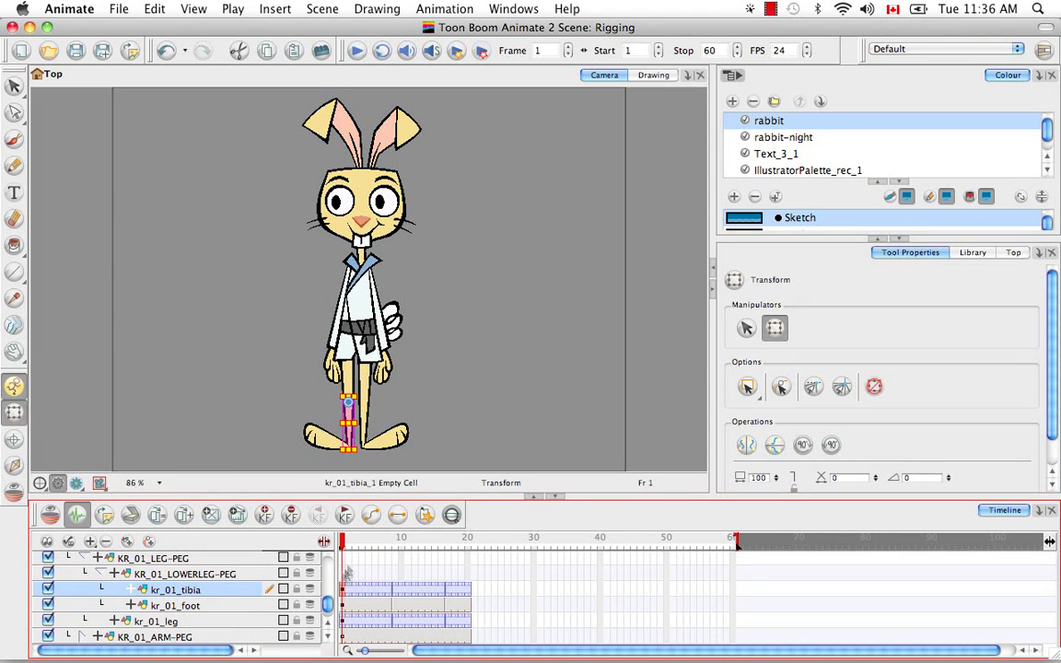
# - Create empty drawings at frame 1 on KR_01_LEG-PEG and KR_01_LOWERLEG-PEG and extend their exposure through frame 20
pyautogui.click(343, 559)
pyautogui.rightClick(470, 559)
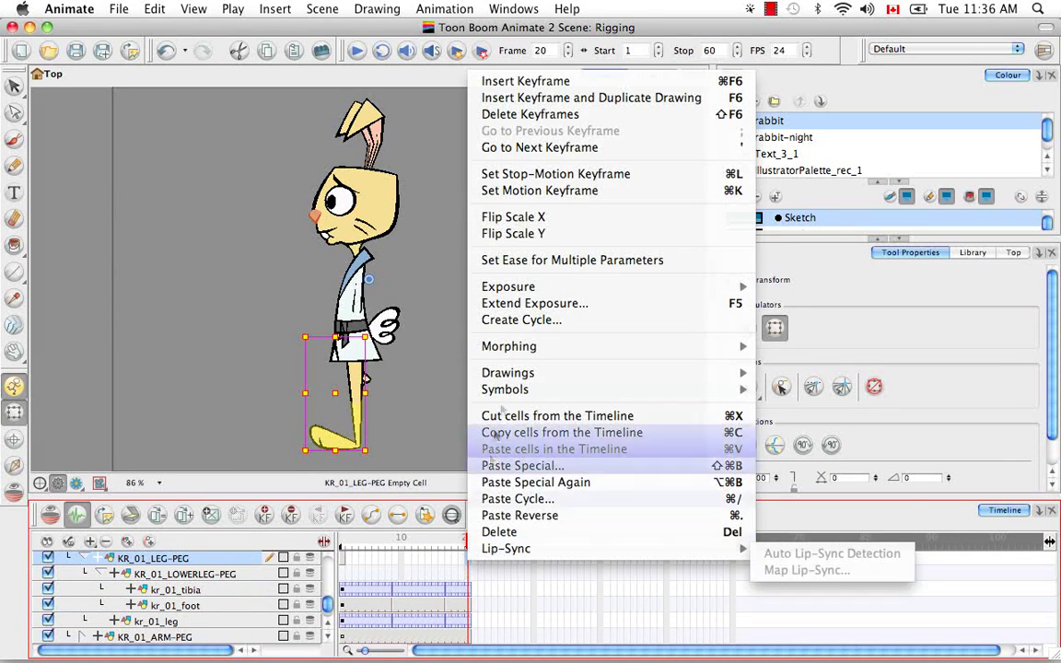
pyautogui.click(339, 572)
pyautogui.click(338, 573)
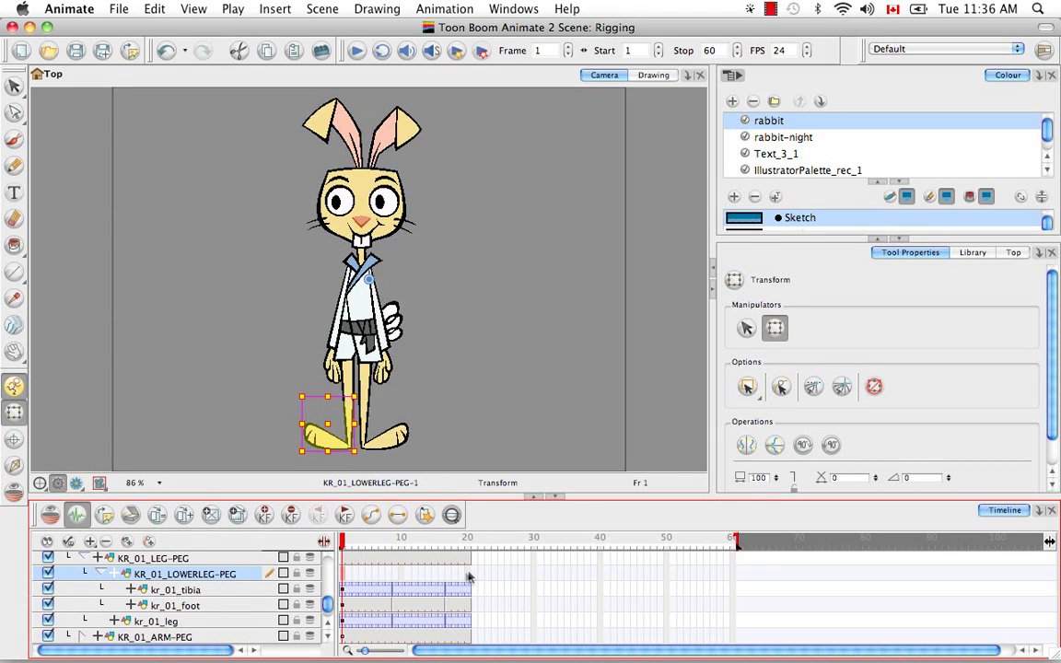
pyautogui.rightClick(468, 573)
pyautogui.press('Escape')
# - Copy the first drawing inside the kr_01_leg symbol and paste its pivot onto KR_01_LEG-PEG at frame 1
pyautogui.click(340, 559)
pyautogui.click(344, 620)
pyautogui.doubleClick(343, 621)
pyautogui.press('super+c')
pyautogui.click(52, 75)
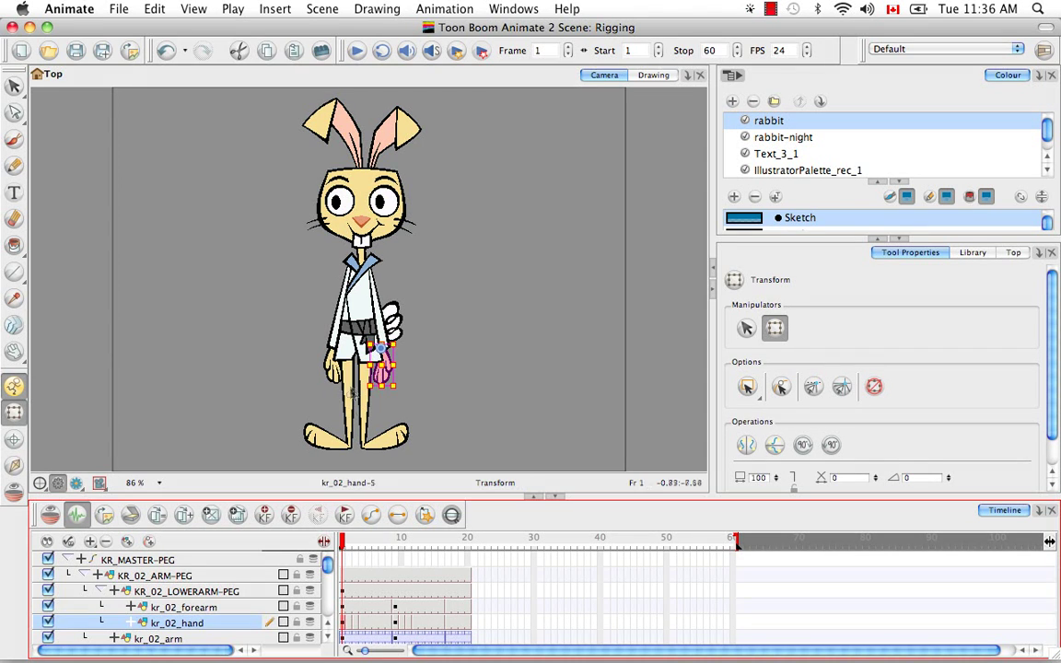
pyautogui.click(351, 398)
pyautogui.click(328, 624)
pyautogui.click(329, 625)
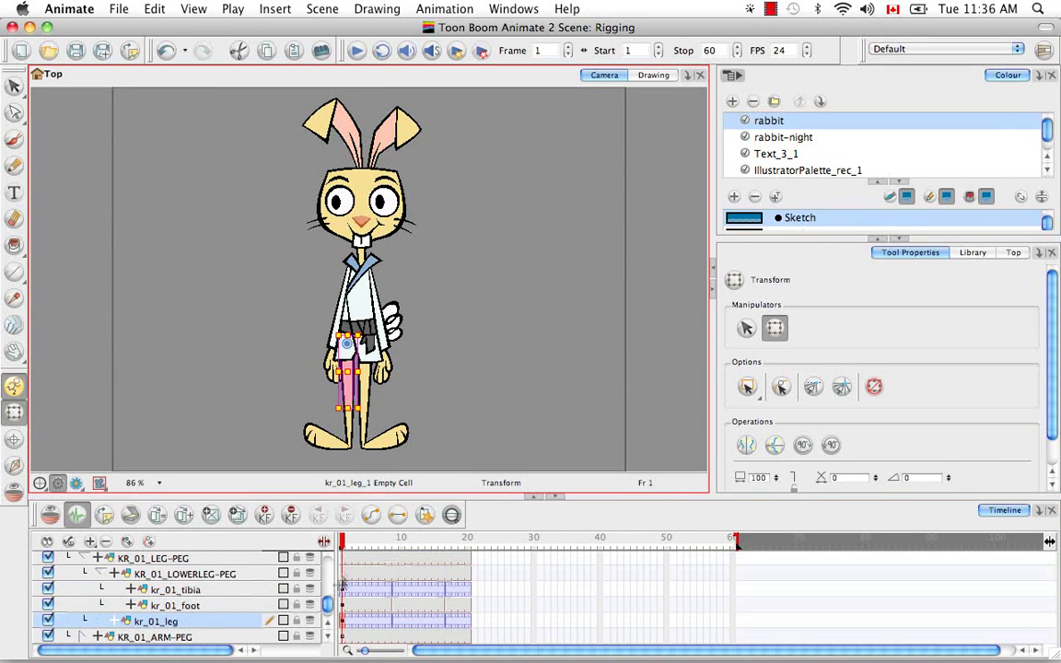
pyautogui.click(344, 559)
pyautogui.press('alt+super+v')
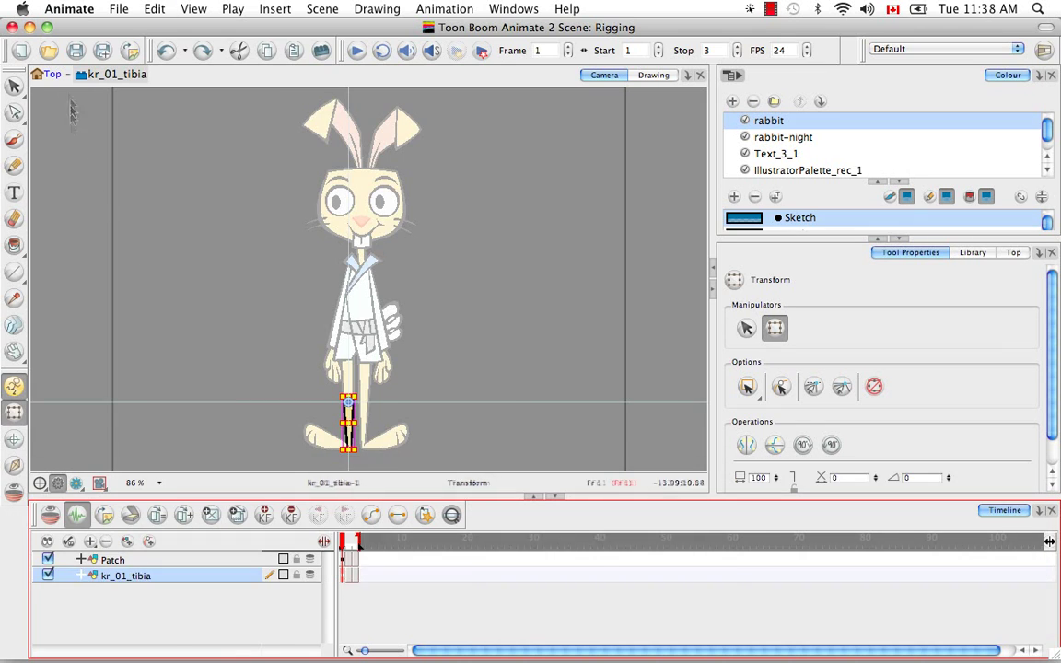
# - Return from the kr_01_tibia symbol to the top level and paste its copied pivot onto KR_01_LOWERLEG-PEG at frame 1 with Paste Special
pyautogui.click(51, 75)
pyautogui.click(347, 376)
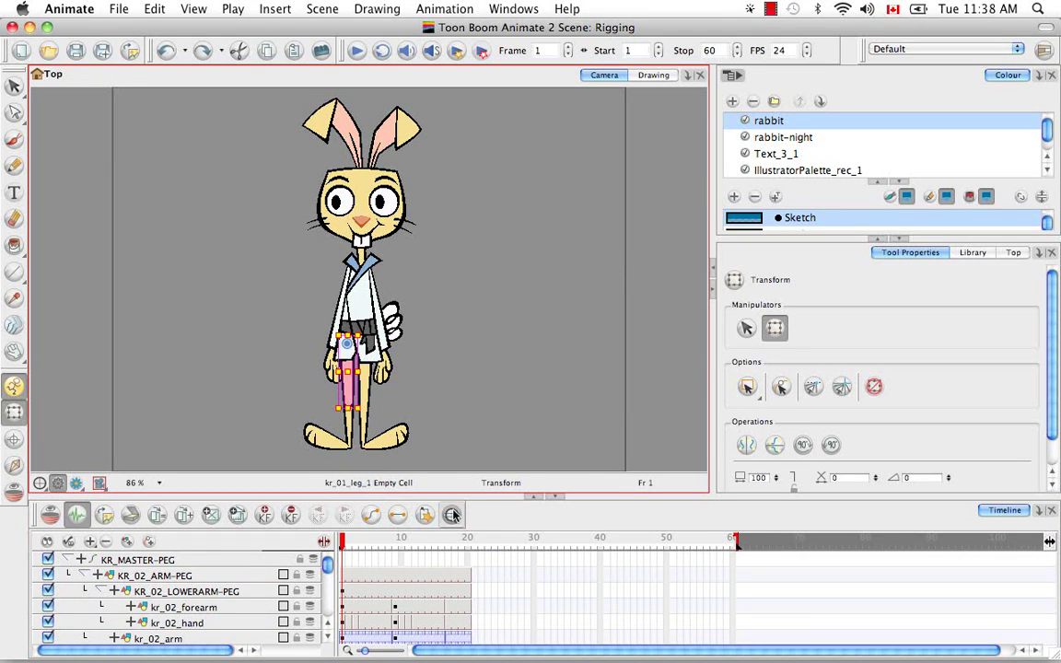
pyautogui.scroll(-5, 300, 566)
pyautogui.scroll(1, 299, 567)
pyautogui.click(347, 559)
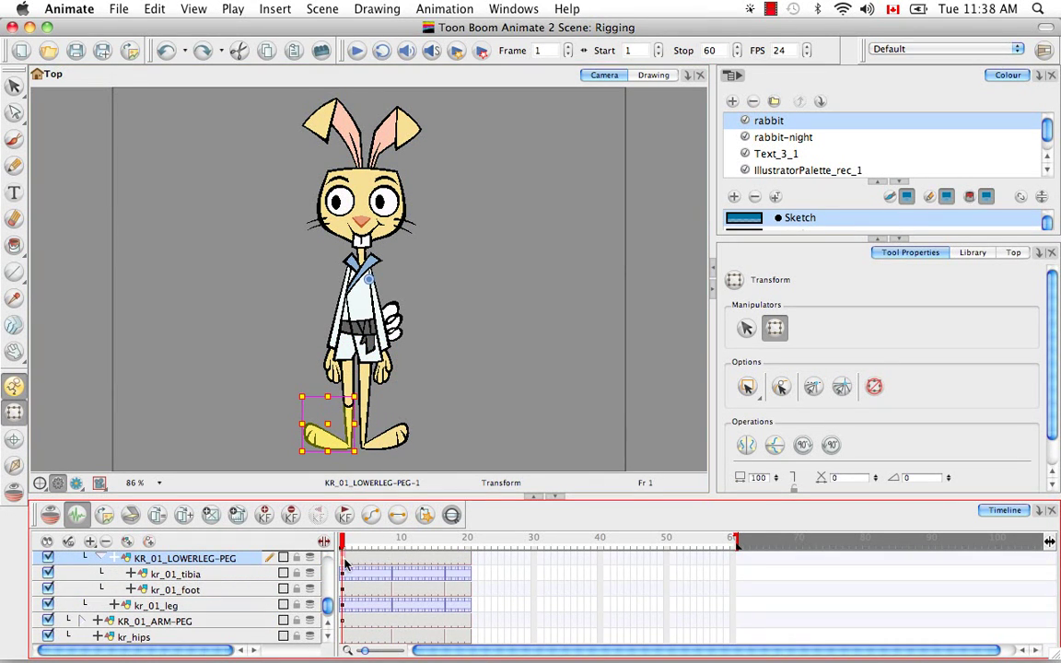
pyautogui.rightClick(343, 564)
pyautogui.click(390, 493)
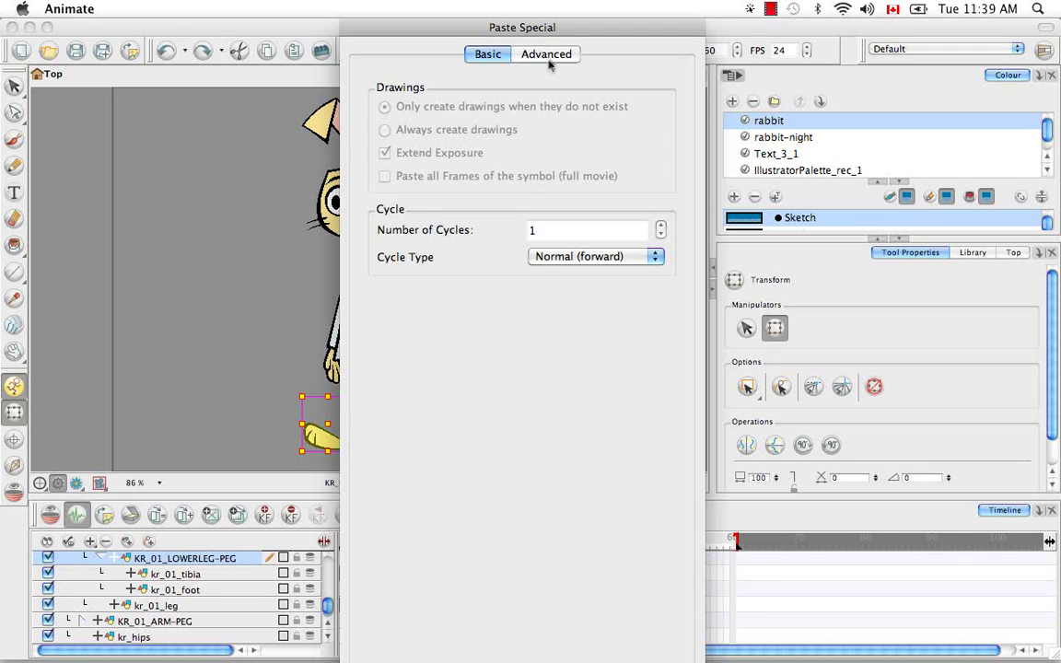
pyautogui.click(521, 54)
pyautogui.press('Return')
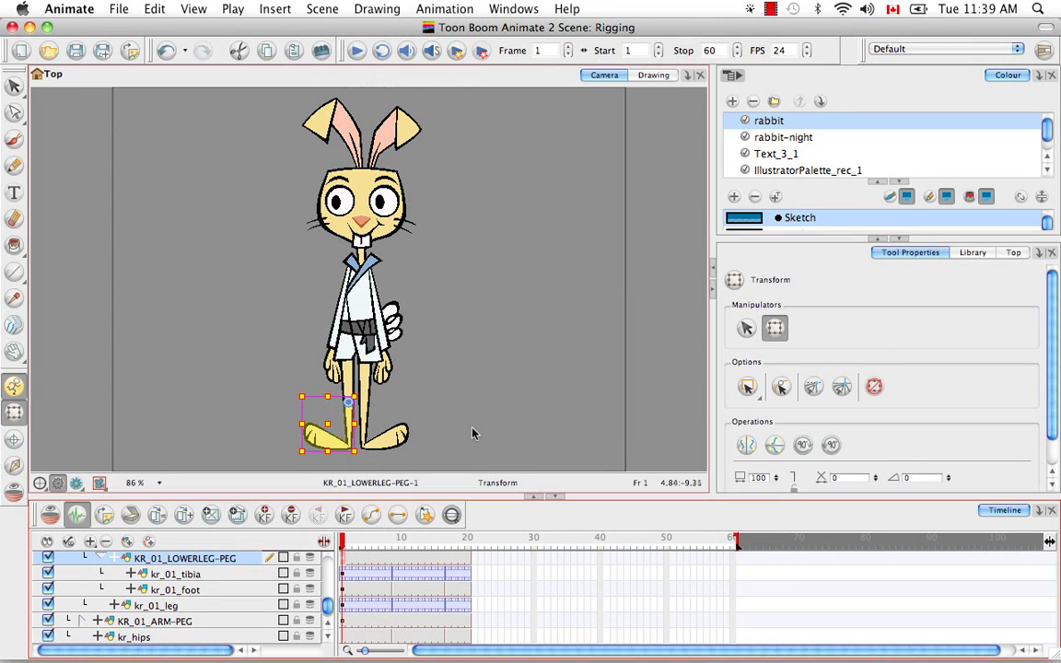
# - Add a drawing layer named KR_HIPS above kr_hips and parent the kr_hips layer to it
pyautogui.scroll(-1, 299, 553)
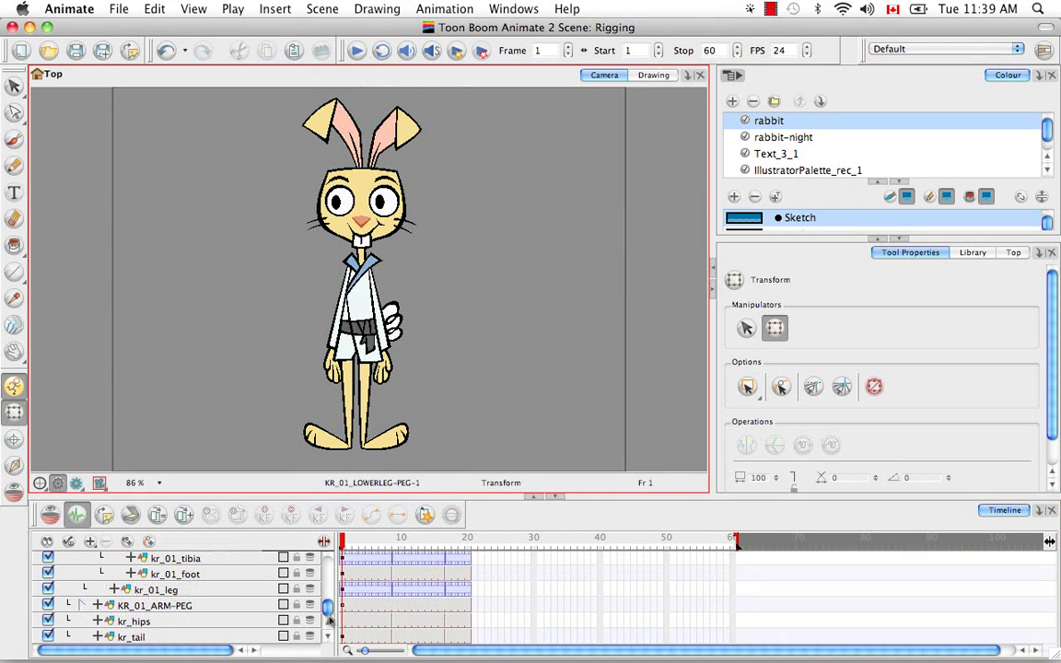
pyautogui.click(146, 623)
pyautogui.click(127, 542)
pyautogui.doubleClick(142, 622)
pyautogui.press('BackSpace')
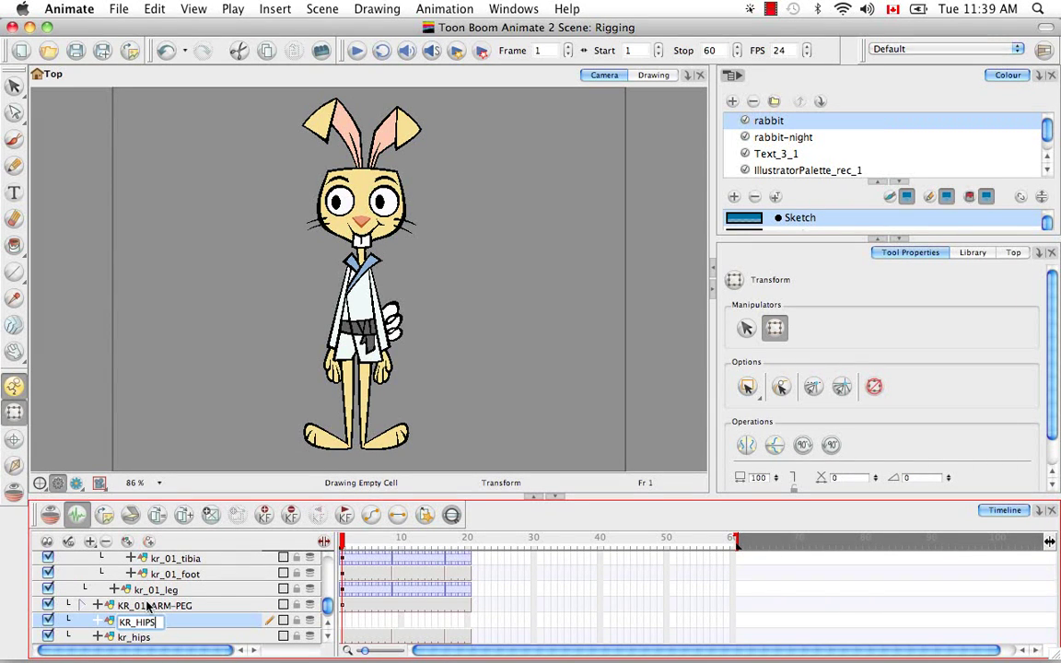
pyautogui.click(145, 637)
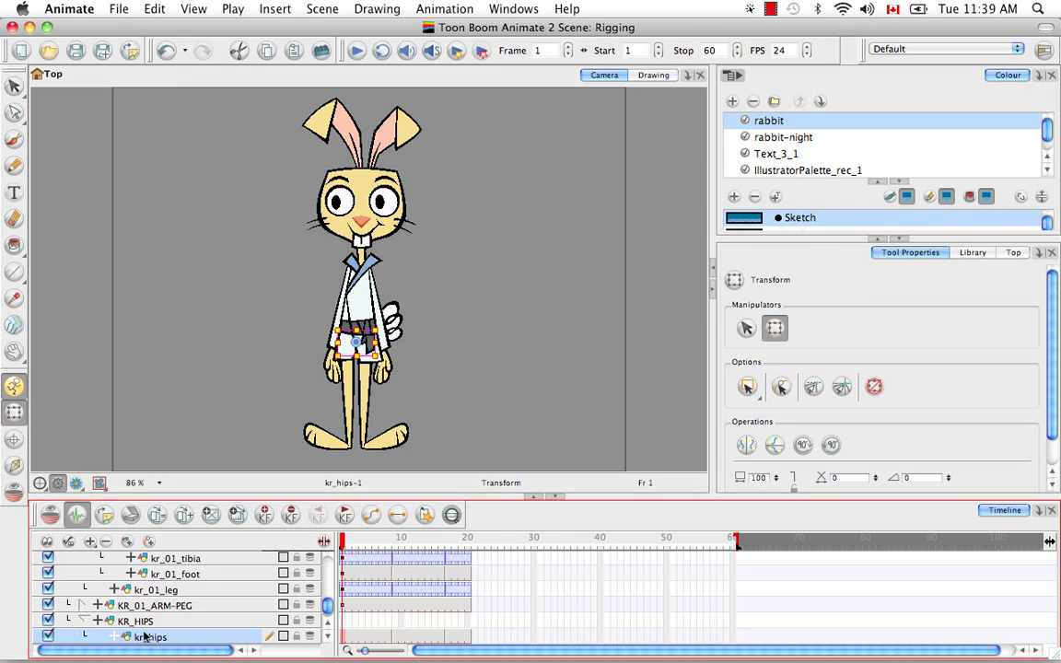
# - Parent KR_01_LEG-PEG and KR_02_LEG-PEG to the KR_HIPS layer, then collapse the KR_HIPS hierarchy
pyautogui.click(85, 622)
pyautogui.moveTo(331, 608); pyautogui.dragTo(331, 602)
pyautogui.click(82, 609)
pyautogui.moveTo(161, 612); pyautogui.dragTo(143, 640)
pyautogui.click(152, 586)
pyautogui.moveTo(152, 586); pyautogui.dragTo(138, 621)
pyautogui.click(82, 621)
pyautogui.scroll(-1, 246, 635)
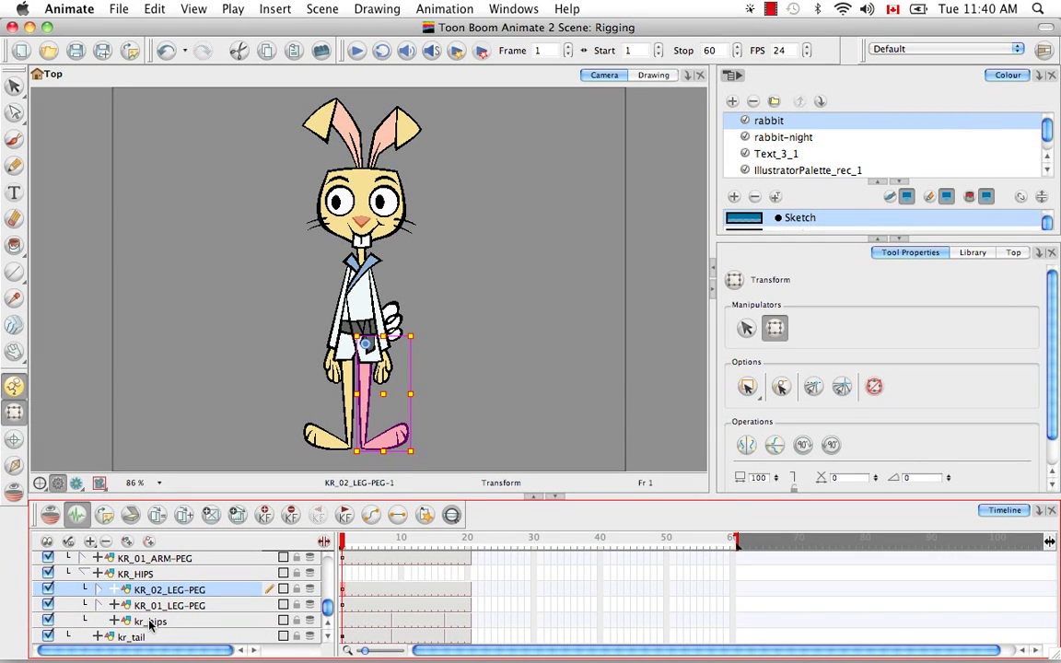
pyautogui.click(86, 573)
pyautogui.scroll(4, 329, 629)
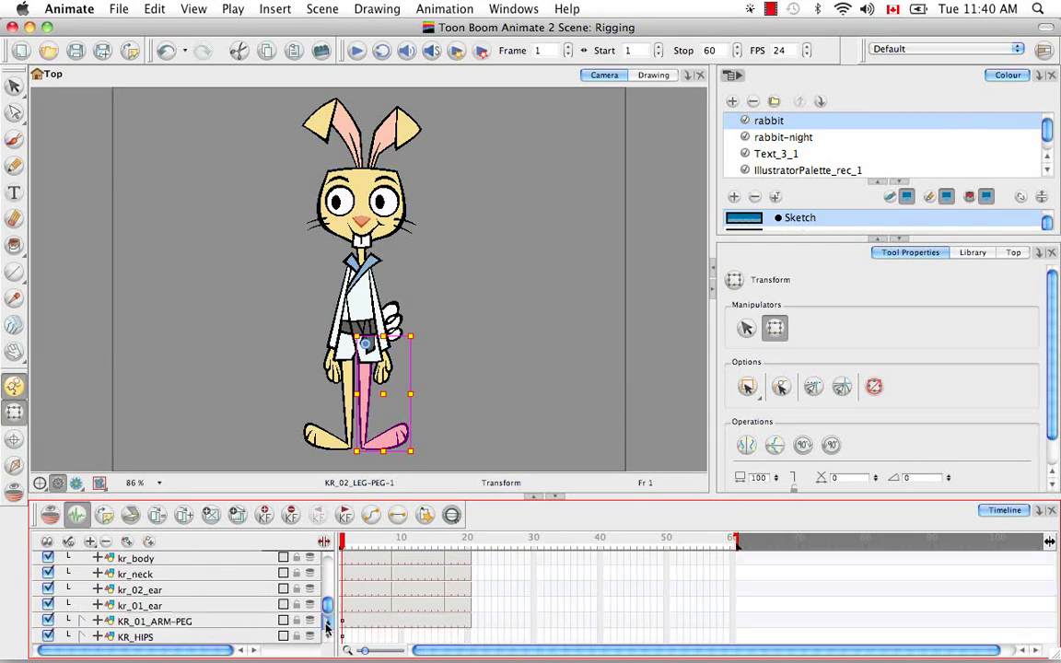
pyautogui.scroll(2, 329, 629)
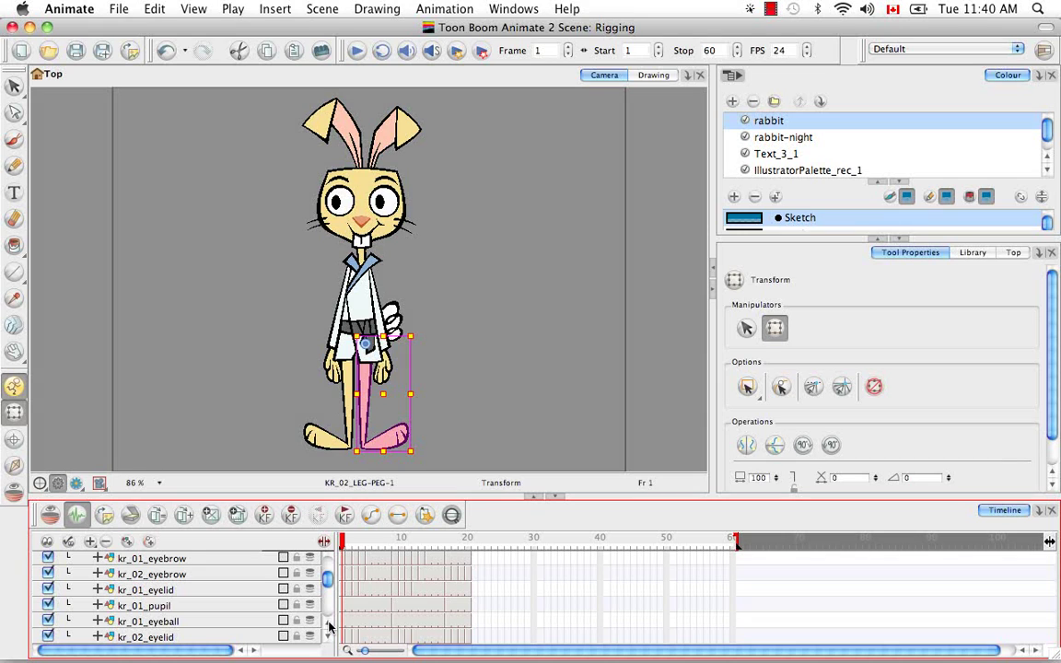
# - Add a drawing layer named KR_01_EYE-PEG directly above kr_01_eyelid
pyautogui.click(175, 605)
pyautogui.click(129, 543)
pyautogui.doubleClick(138, 605)
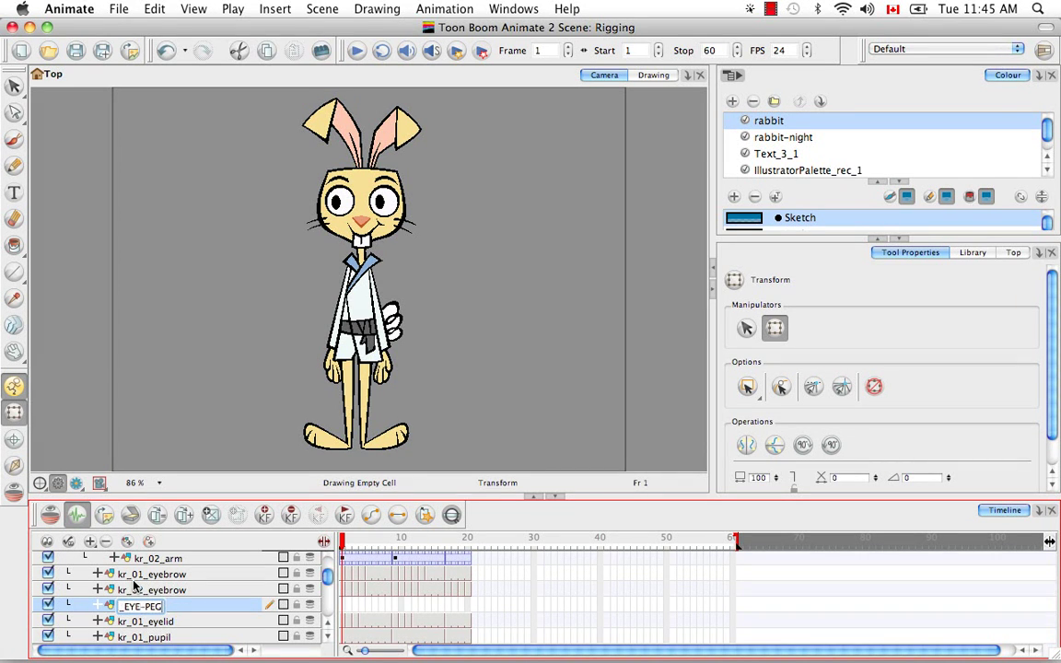
pyautogui.write('KR_01_EYE-PEG')
pyautogui.press('Return')
# - Parent the kr_01_eyelid, kr_01_pupil and kr_01_eyeball layers to KR_01_EYE-PEG, keeping the eyelid on top and the eyeball lowest
pyautogui.click(162, 614)
pyautogui.moveTo(162, 607); pyautogui.dragTo(162, 607)
pyautogui.moveTo(155, 637); pyautogui.dragTo(166, 574)
pyautogui.click(327, 640)
pyautogui.moveTo(188, 624)
pyautogui.mouseDown()
pyautogui.moveTo(186, 582)
pyautogui.moveTo(186, 606)
pyautogui.mouseUp()
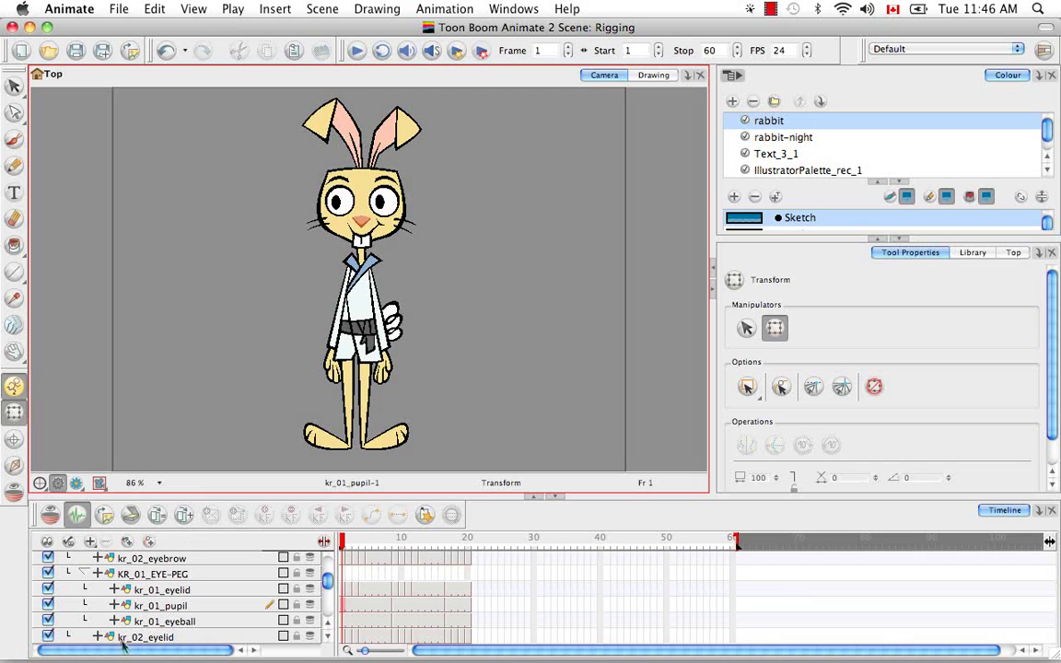
# - Add a drawing layer named KR_02_EYE-PEG directly above kr_02_eyelid
pyautogui.click(90, 542)
pyautogui.click(328, 637)
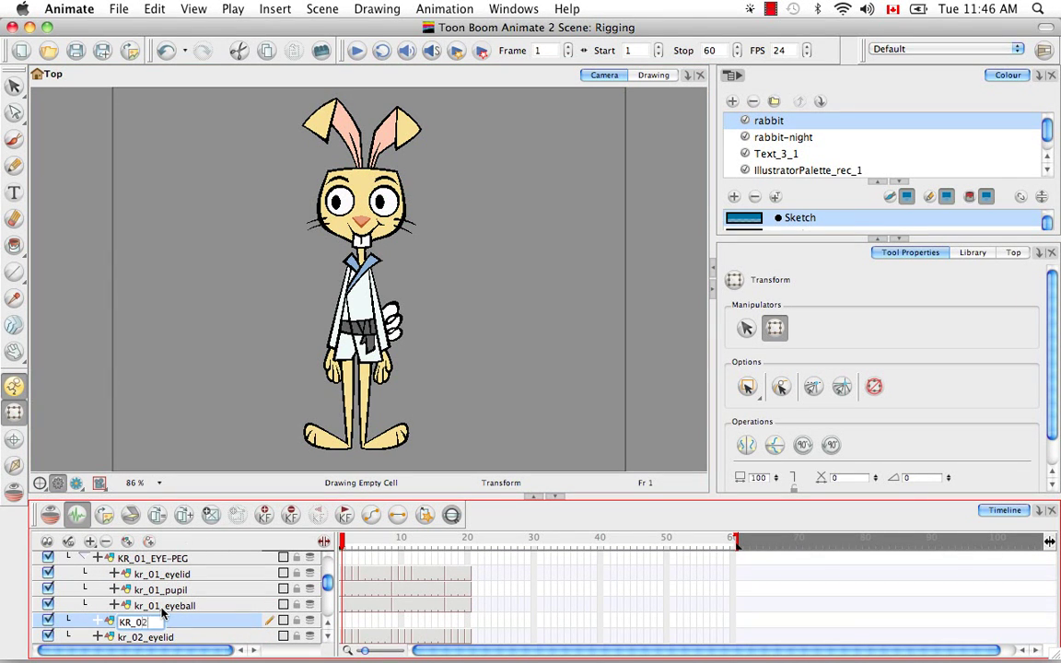
pyautogui.write('KR_02_EYE-PEG')
pyautogui.press('Return')
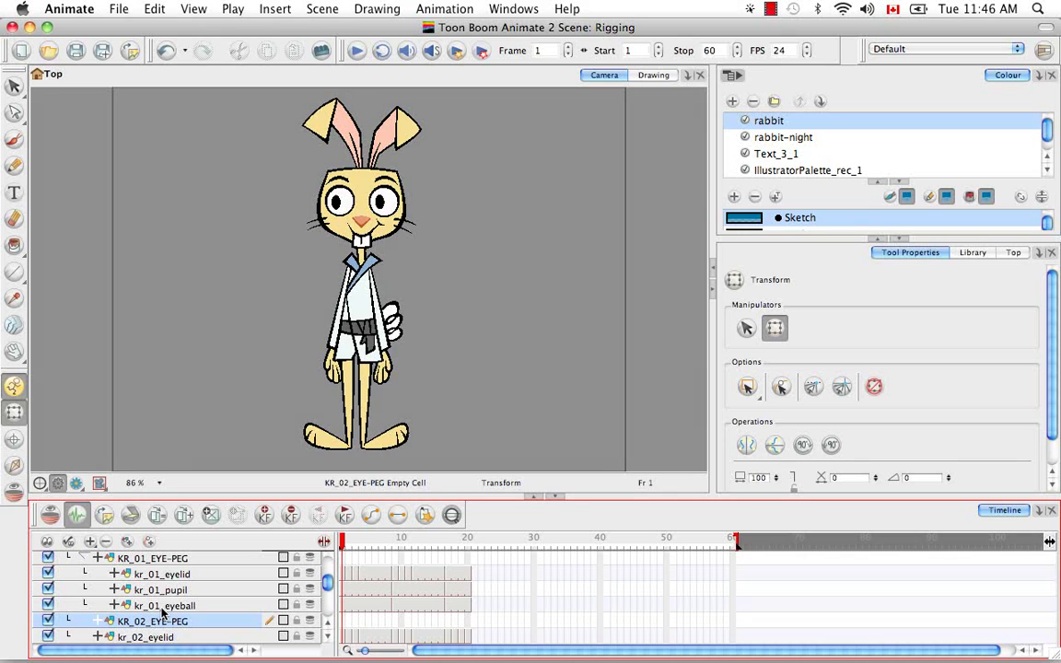
# - Parent the kr_02_eyelid, kr_02_pupil and kr_02_eyeball layers to KR_02_EYE-PEG, ordered eyelid, pupil, eyeball
pyautogui.moveTo(162, 639); pyautogui.dragTo(166, 589)
pyautogui.click(328, 637)
pyautogui.click(328, 637)
pyautogui.moveTo(165, 637); pyautogui.dragTo(182, 611)
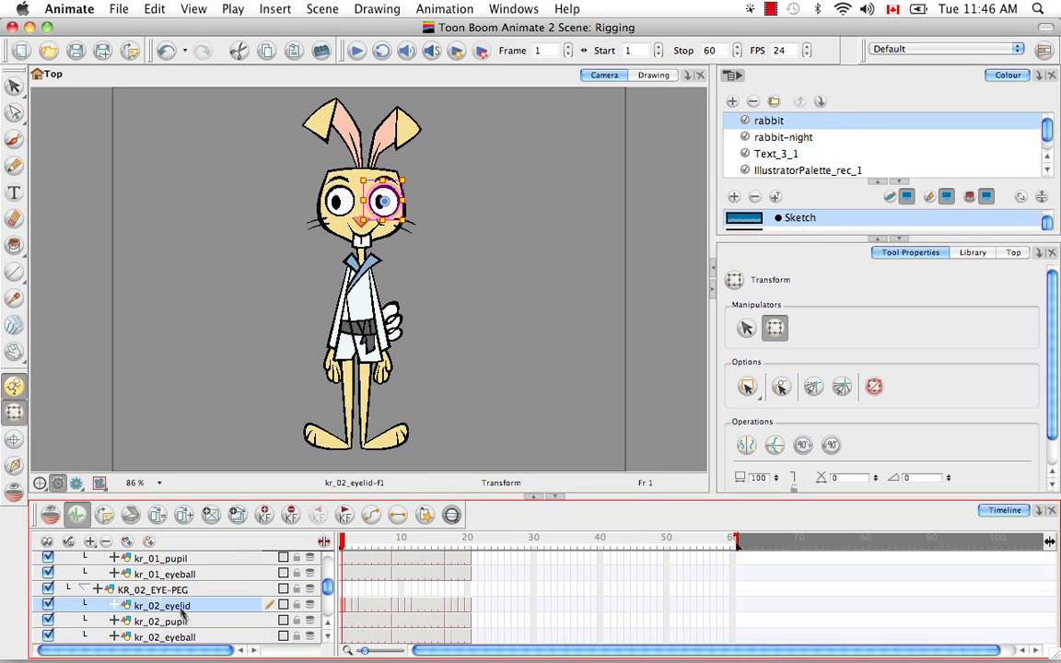
# - Collapse the KR_02_EYE-PEG, KR_01_EYE-PEG and KR_02_ARM-PEG hierarchies in the timeline
pyautogui.click(84, 588)
pyautogui.click(327, 624)
pyautogui.click(327, 623)
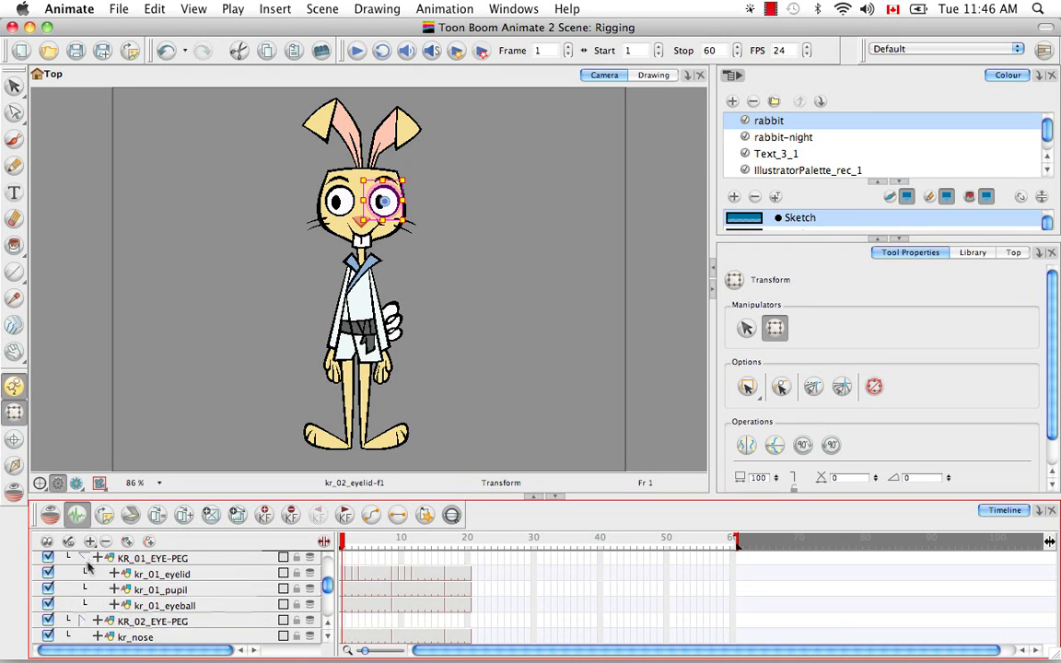
pyautogui.click(84, 558)
pyautogui.click(327, 625)
pyautogui.scroll(7, 327, 624)
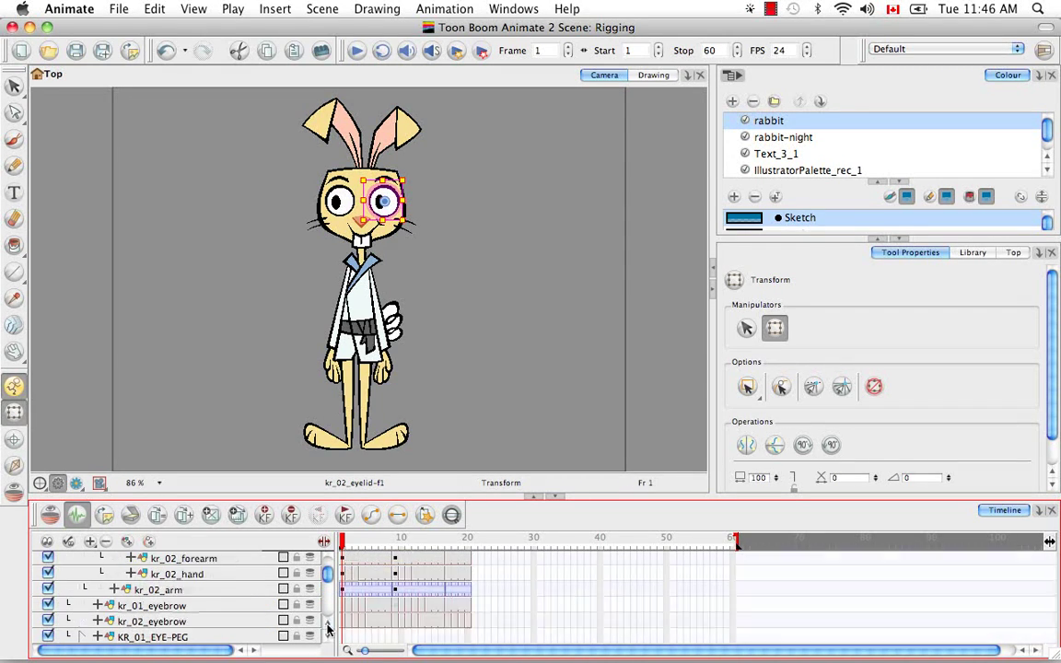
pyautogui.click(84, 573)
pyautogui.click(328, 637)
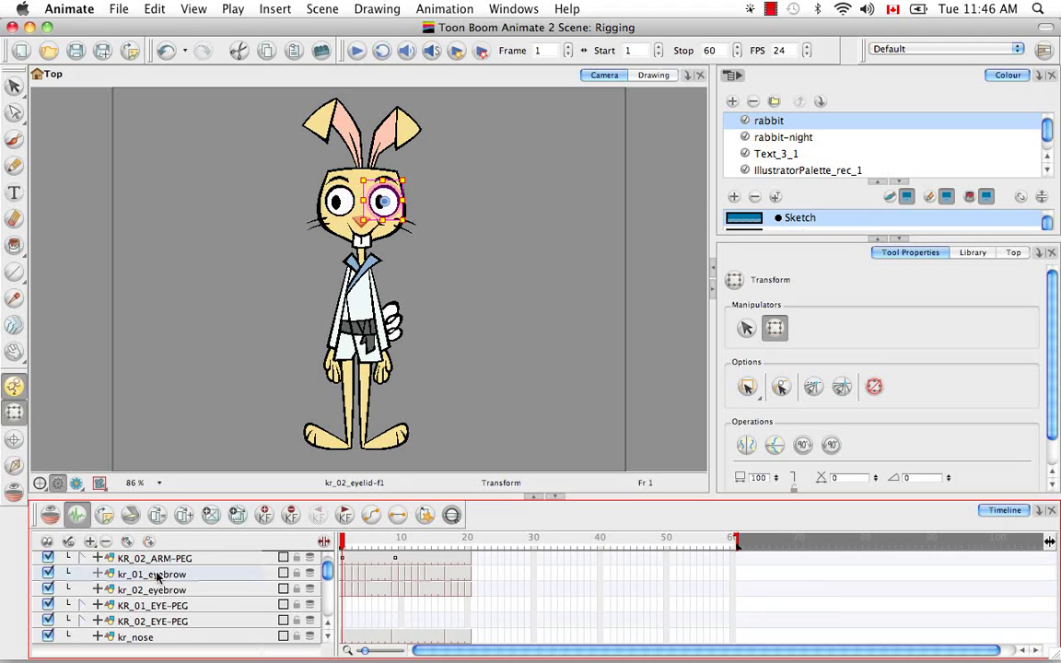
# - Add a drawing layer named KR_FACIALFEATURES directly above kr_01_eyebrow
pyautogui.click(158, 575)
pyautogui.click(128, 543)
pyautogui.doubleClick(142, 575)
pyautogui.press('BackSpace')
pyautogui.write('KR_FACIAL')
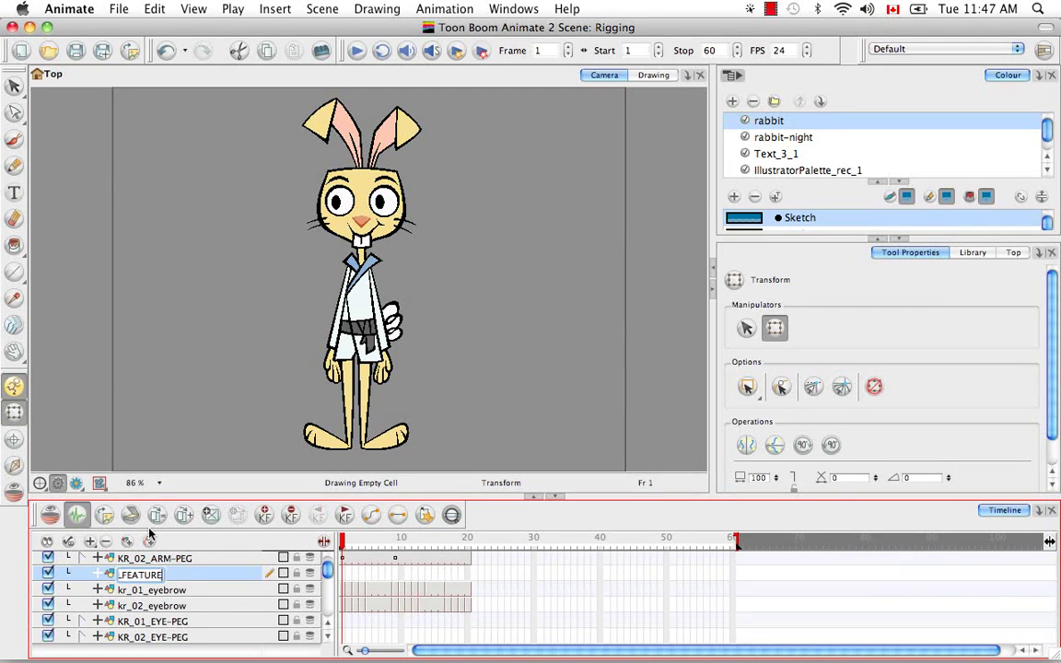
pyautogui.press('Return')
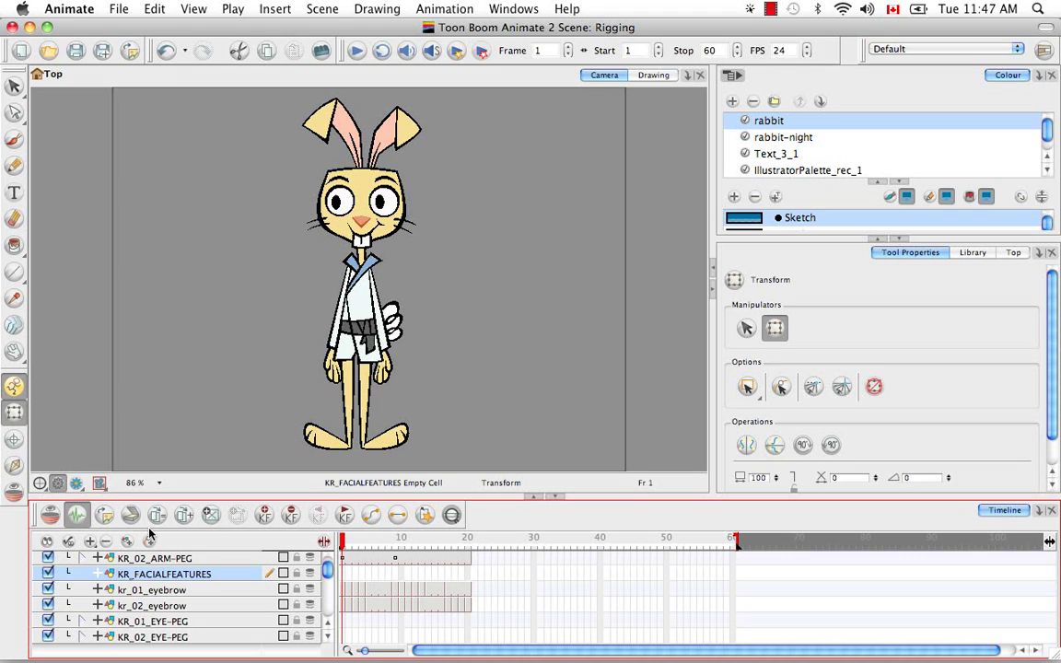
# - Parent kr_01_eyebrow, kr_02_eyebrow, KR_01_EYE-PEG and KR_02_EYE-PEG to the KR_FACIALFEATURES layer
pyautogui.moveTo(169, 590); pyautogui.dragTo(171, 574)
pyautogui.click(170, 604)
pyautogui.click(170, 621)
pyautogui.click(170, 637)
pyautogui.moveTo(171, 620); pyautogui.dragTo(170, 574)
pyautogui.scroll(-1, 185, 610)
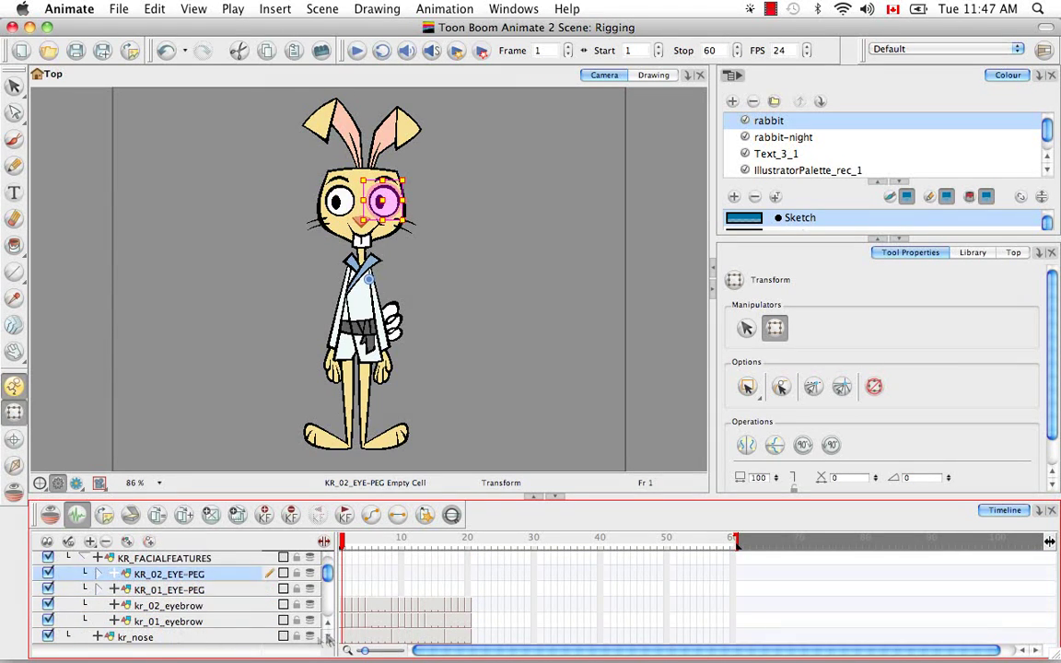
# - Parent the kr_nose and kr_mouth layers to KR_FACIALFEATURES, then collapse its hierarchy
pyautogui.click(170, 637)
pyautogui.moveTo(171, 637); pyautogui.dragTo(171, 575)
pyautogui.click(329, 642)
pyautogui.click(171, 621)
pyautogui.moveTo(170, 621); pyautogui.dragTo(166, 576)
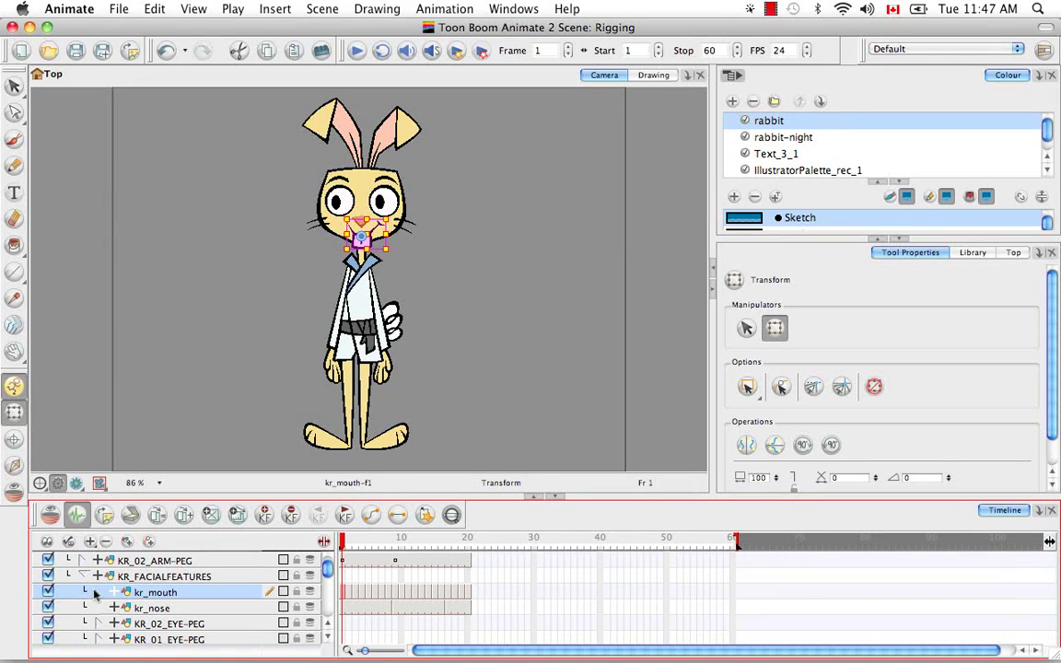
pyautogui.click(83, 577)
# - Add a drawing layer named KR_HEAD-PEG above kr_head and parent kr_head and KR_FACIALFEATURES to it
pyautogui.click(148, 596)
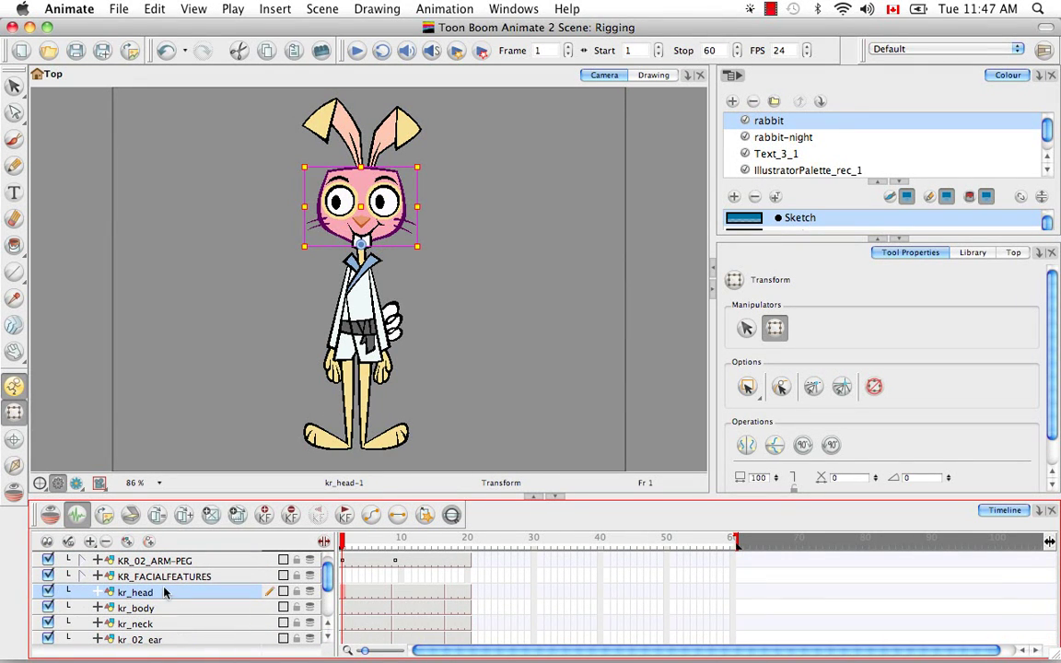
pyautogui.click(128, 543)
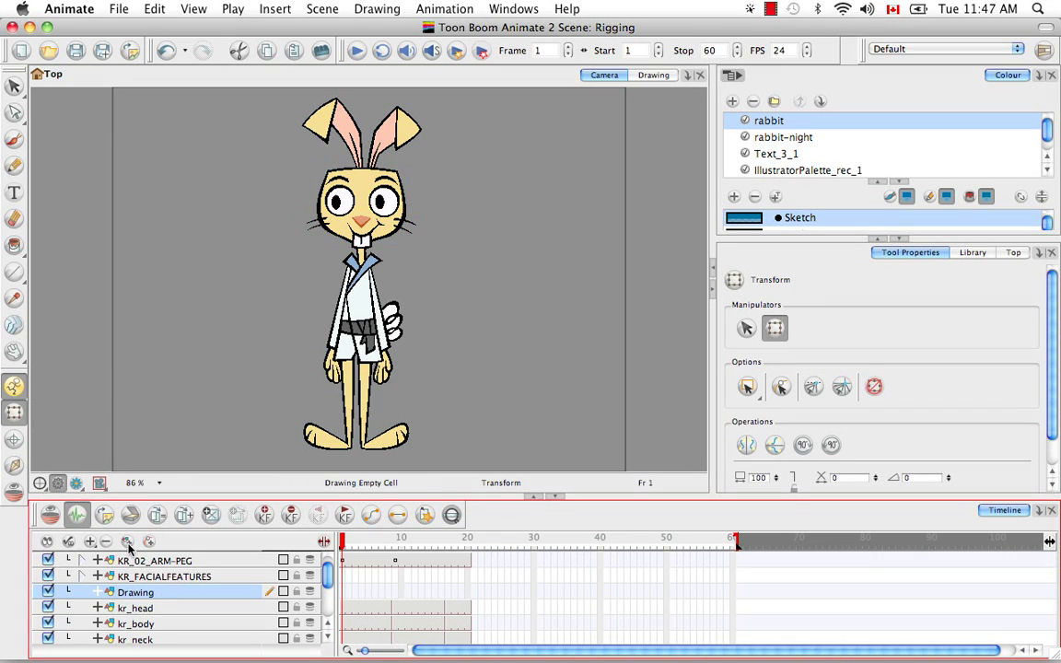
pyautogui.write('KR_HEAD-PEG')
pyautogui.press('Return')
pyautogui.moveTo(138, 577)
pyautogui.mouseDown()
pyautogui.moveTo(152, 610)
pyautogui.moveTo(138, 553)
pyautogui.moveTo(152, 576)
pyautogui.mouseUp()
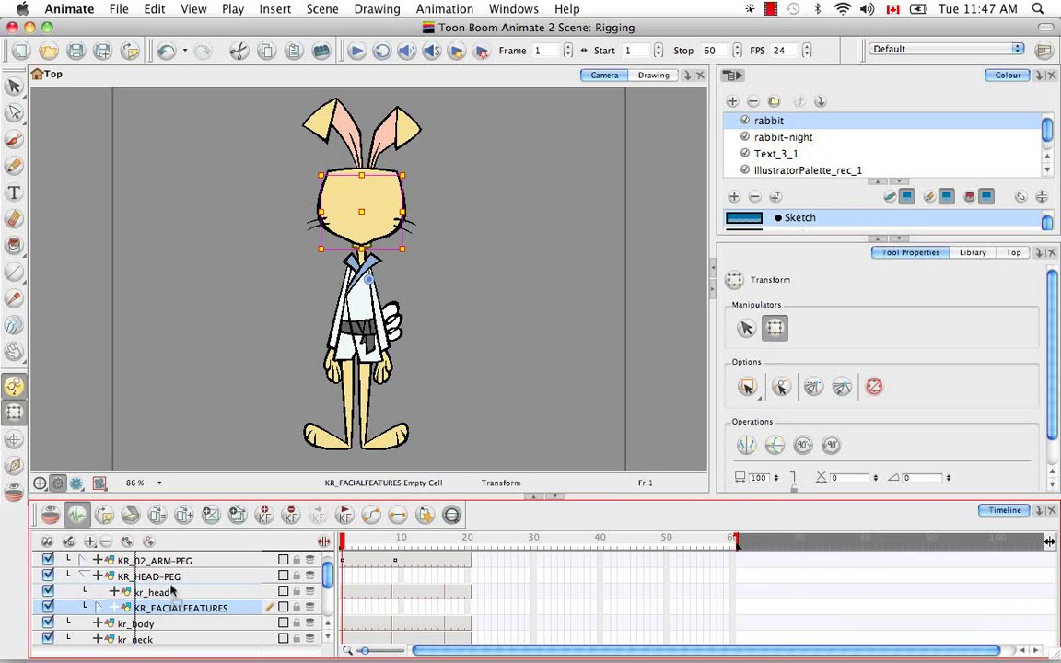
# - Parent both ear layers to KR_HEAD-PEG, ordered KR_FACIALFEATURES, kr_head, kr_02_ear, kr_01_ear, then collapse the head hierarchy
pyautogui.click(327, 637)
pyautogui.click(328, 637)
pyautogui.click(328, 637)
pyautogui.click(189, 609)
pyautogui.keyDown('shift'); pyautogui.click(196, 623); pyautogui.keyUp('shift')
pyautogui.moveTo(200, 615); pyautogui.dragTo(170, 569)
pyautogui.click(327, 637)
pyautogui.moveTo(159, 626); pyautogui.dragTo(162, 591)
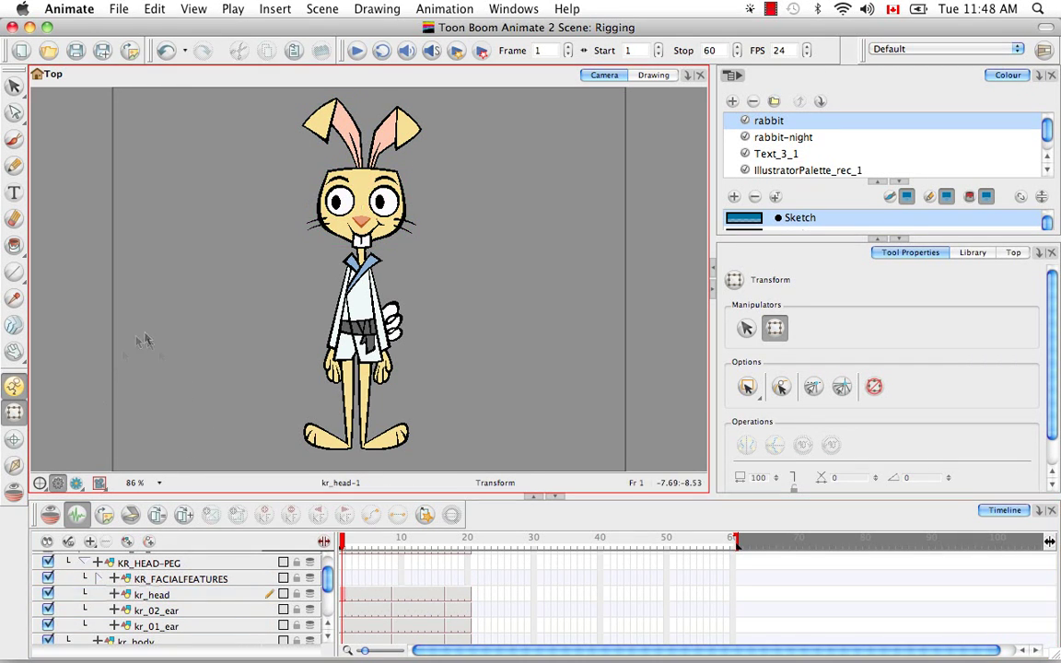
pyautogui.click(86, 563)
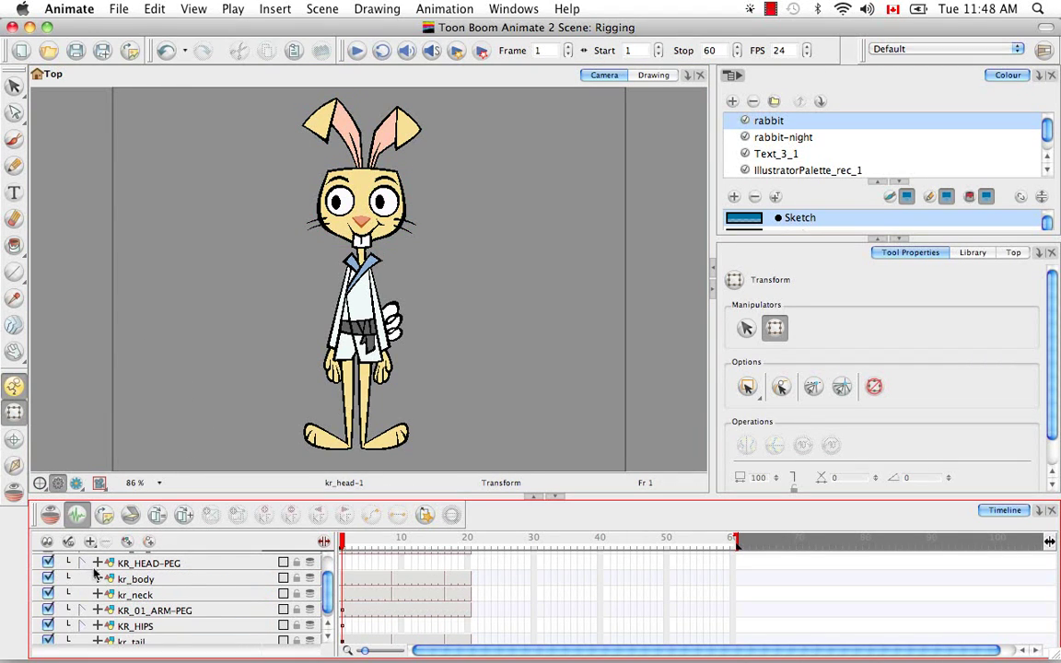
# - Add a drawing layer named KR_NECK-PEG above kr_neck and parent the kr_neck layer to it
pyautogui.click(181, 567)
pyautogui.click(152, 595)
pyautogui.click(127, 542)
pyautogui.doubleClick(146, 596)
pyautogui.write('KR_NECK-PEG')
pyautogui.press('Return')
pyautogui.hotkey('shift', 'b')
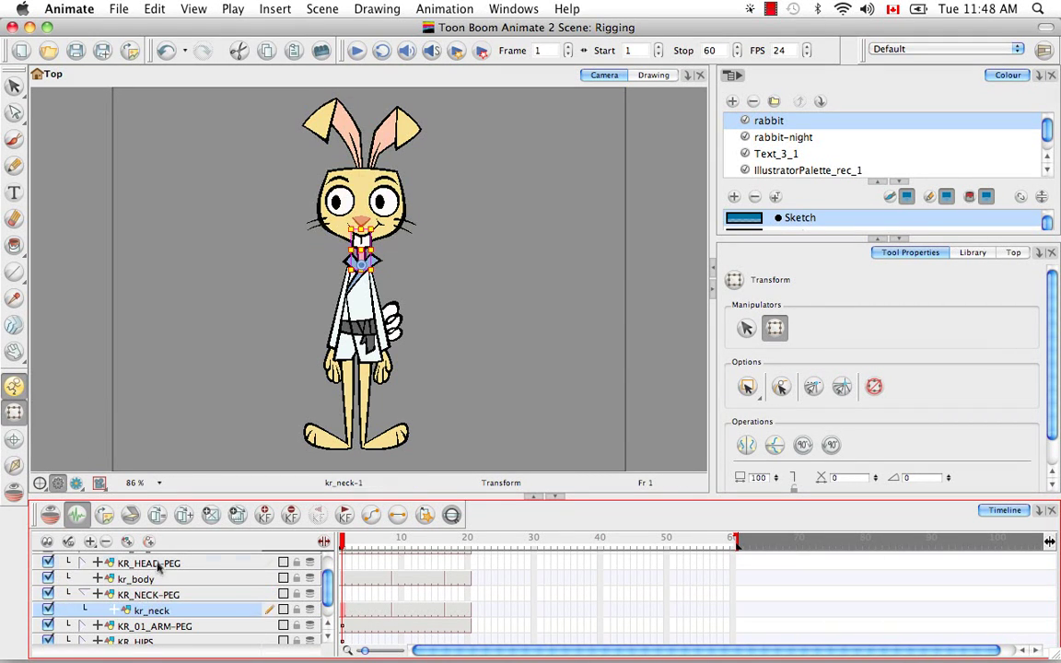
# - Parent KR_HEAD-PEG to KR_NECK-PEG above kr_neck, then collapse the neck hierarchy
pyautogui.moveTo(157, 568); pyautogui.dragTo(155, 596)
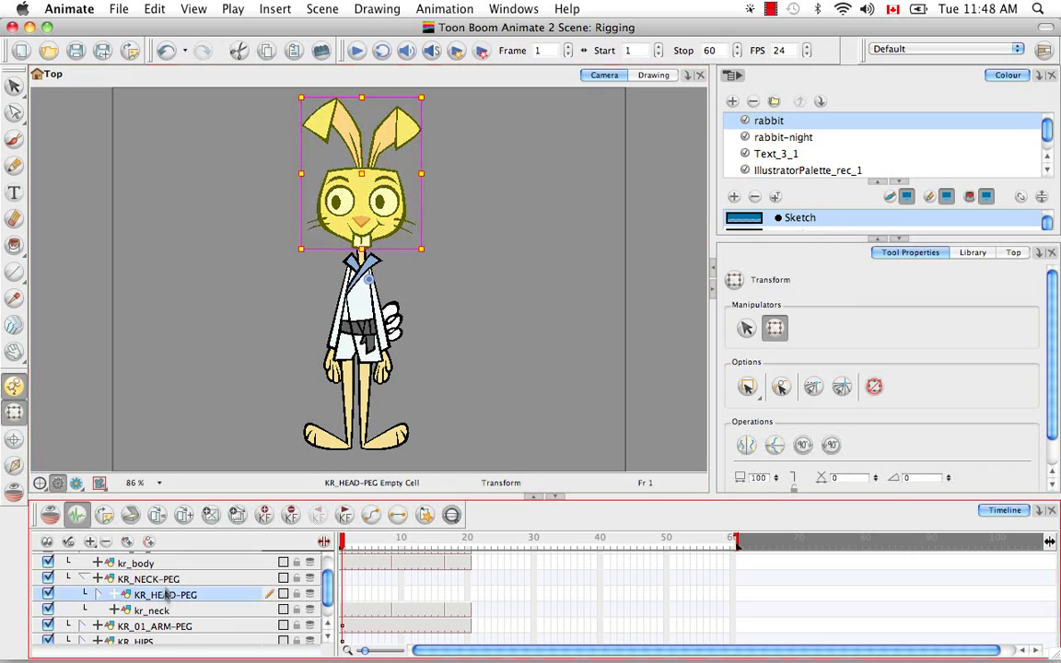
pyautogui.click(166, 598)
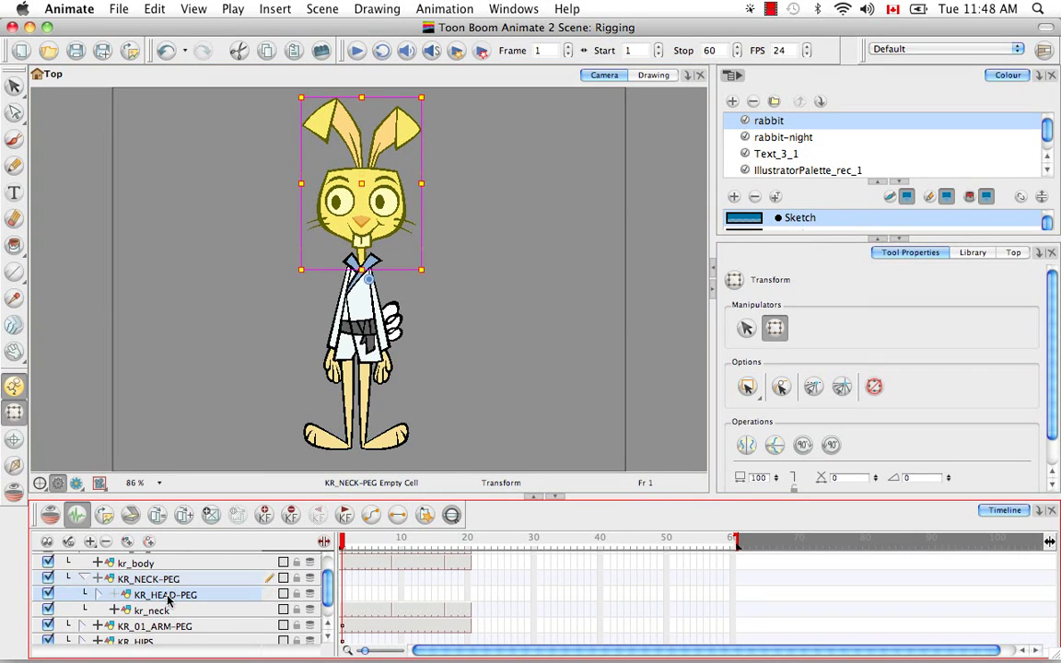
pyautogui.click(84, 579)
pyautogui.click(327, 625)
pyautogui.click(327, 626)
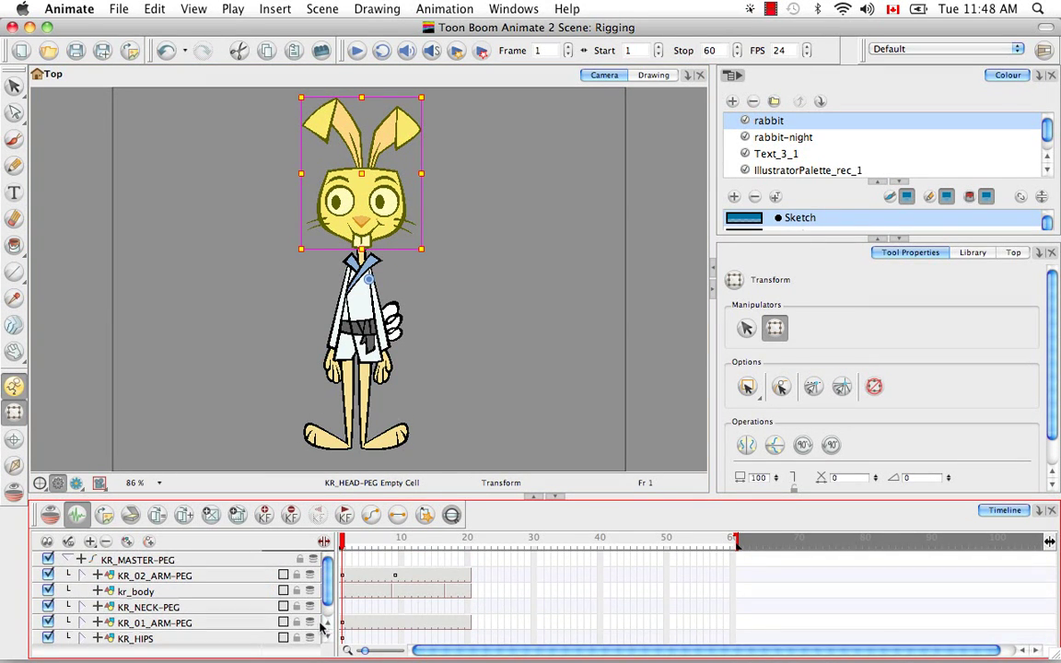
# - Add a drawing layer named KR_BODY-PEG above kr_body and parent the kr_body layer to it
pyautogui.click(134, 592)
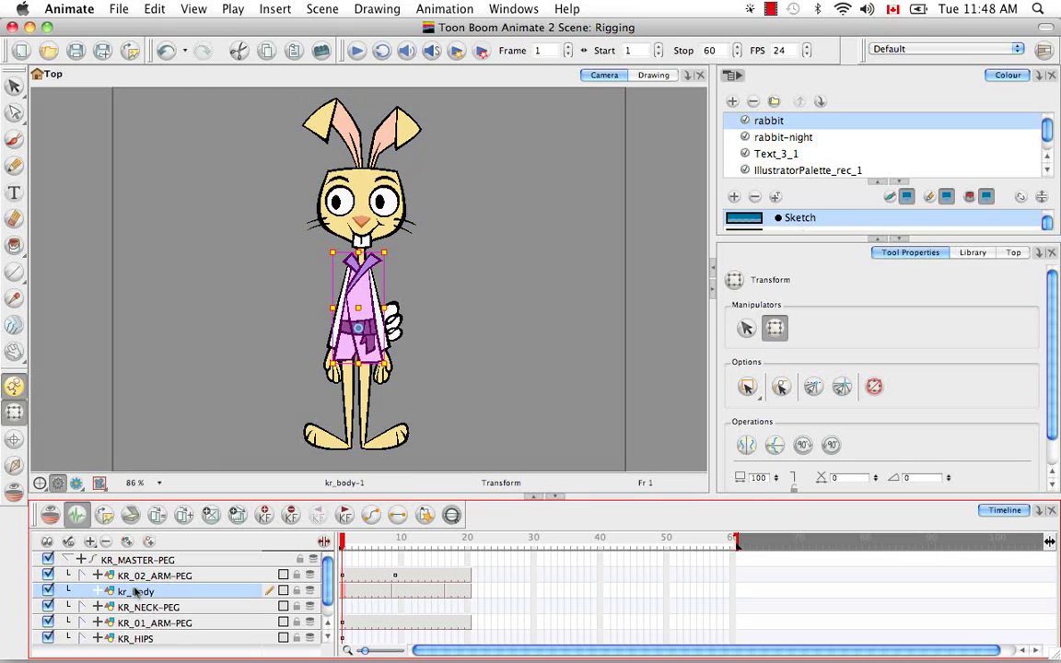
pyautogui.press('super+r')
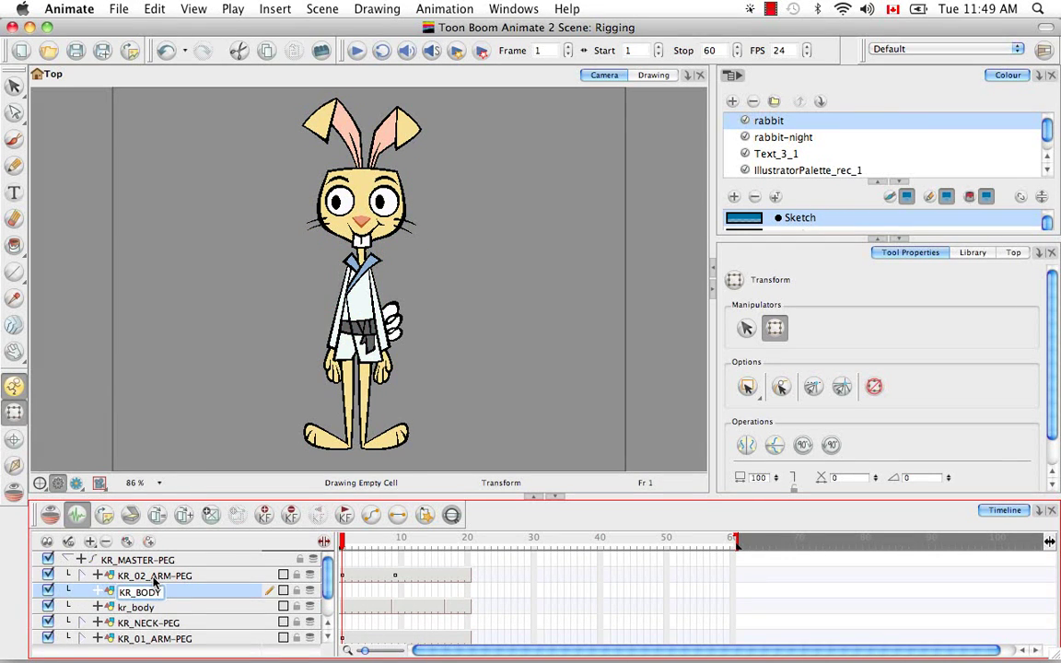
pyautogui.click(140, 608)
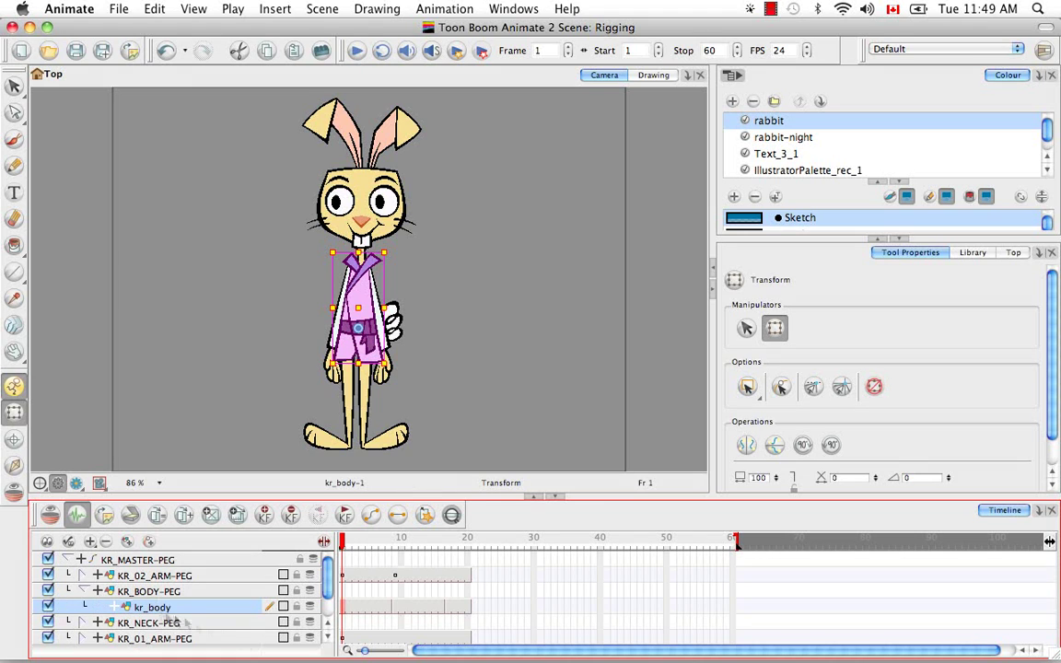
# - Parent KR_02_ARM-PEG and KR_01_ARM-PEG to KR_BODY-PEG, placing kr_body above both arm pegs
pyautogui.click(327, 639)
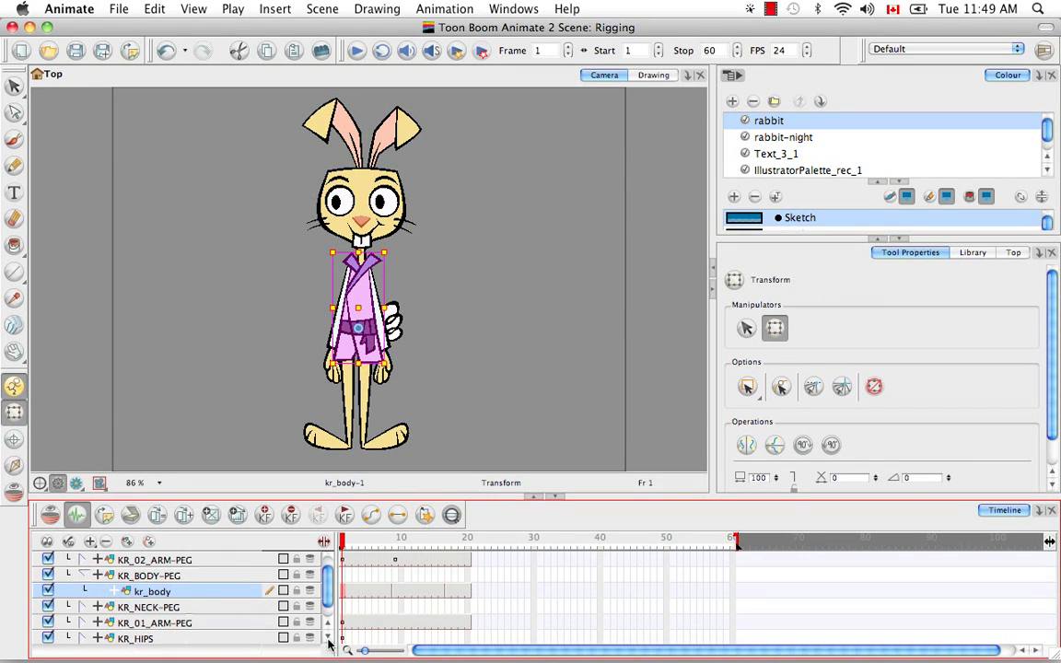
pyautogui.moveTo(177, 561); pyautogui.dragTo(156, 575)
pyautogui.click(328, 624)
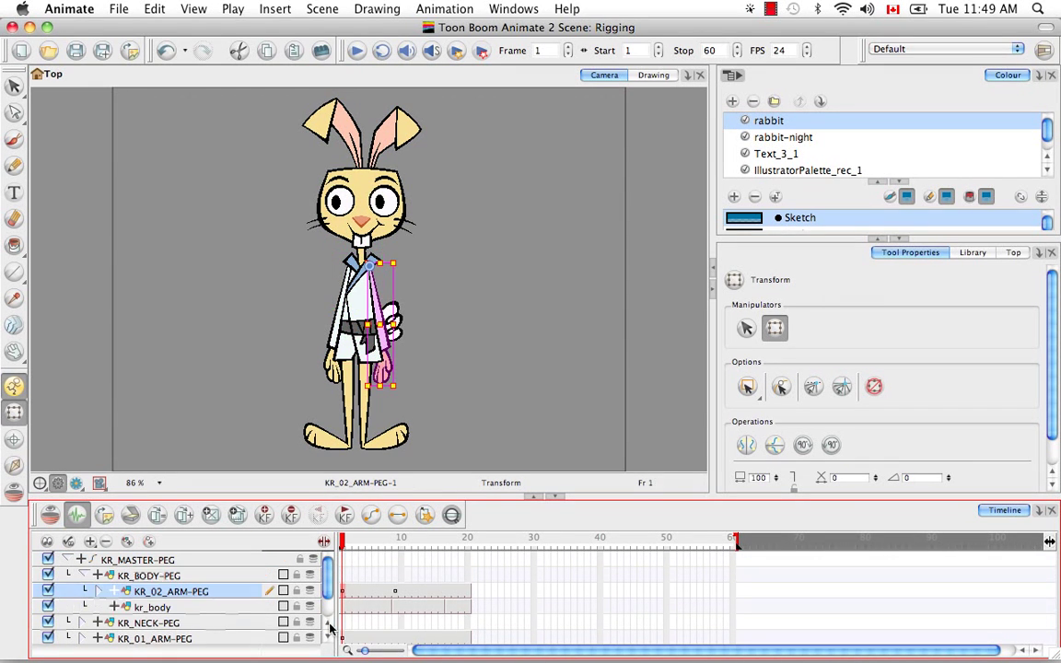
pyautogui.click(155, 638)
pyautogui.moveTo(155, 639); pyautogui.dragTo(153, 584)
pyautogui.click(155, 622)
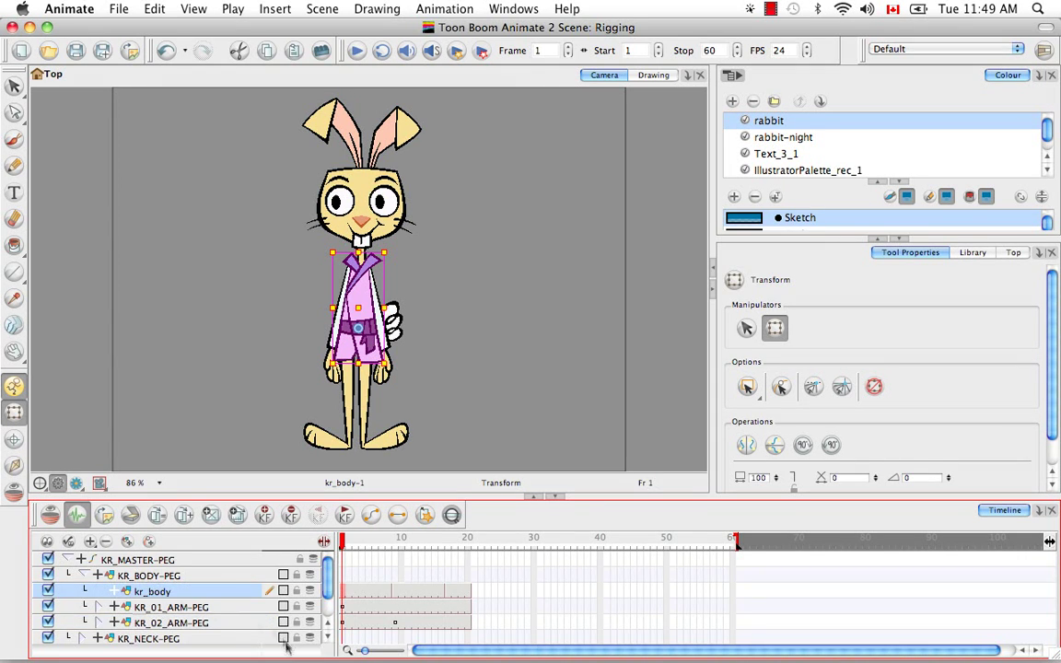
# - Parent the kr_tail layer to KR_BODY-PEG and move kr_body back above it
pyautogui.click(328, 638)
pyautogui.click(328, 638)
pyautogui.moveTo(154, 637); pyautogui.dragTo(165, 564)
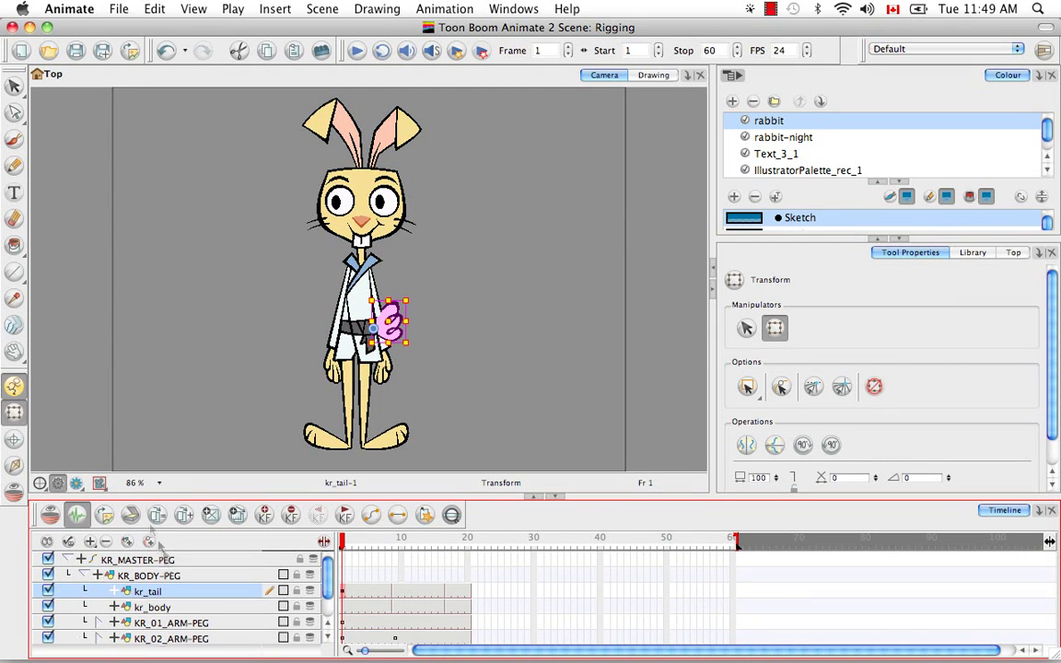
pyautogui.moveTo(168, 607); pyautogui.dragTo(164, 576)
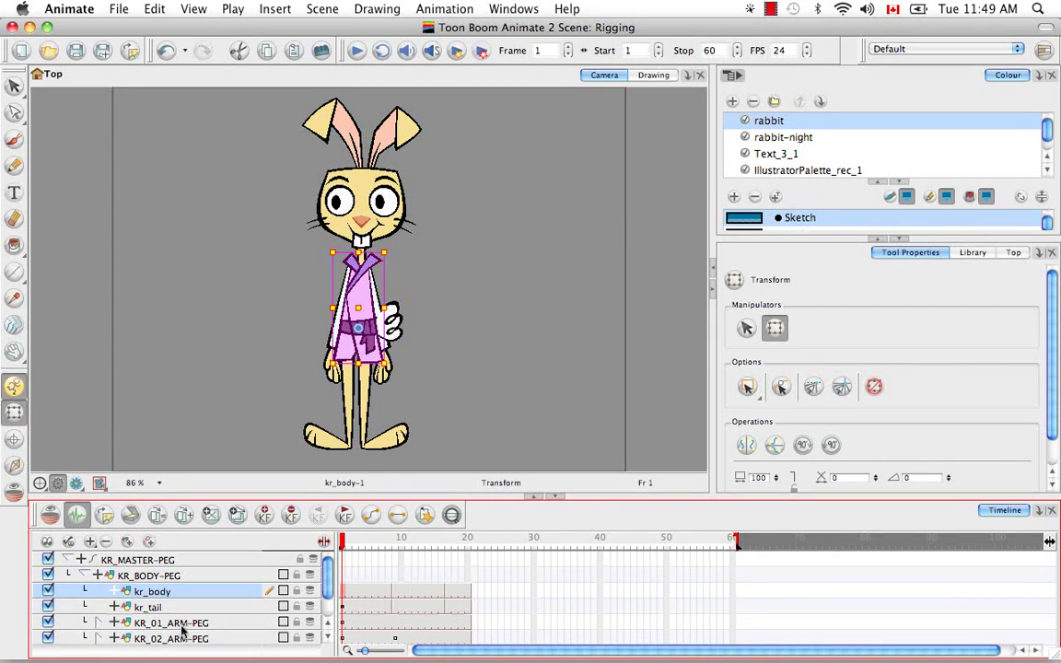
# - Move KR_01_ARM-PEG and KR_02_ARM-PEG between kr_body and kr_tail, then collapse the KR_BODY-PEG hierarchy
pyautogui.click(184, 624)
pyautogui.keyDown('shift'); pyautogui.click(184, 639); pyautogui.keyUp('shift')
pyautogui.moveTo(184, 638); pyautogui.dragTo(173, 605)
pyautogui.click(161, 623)
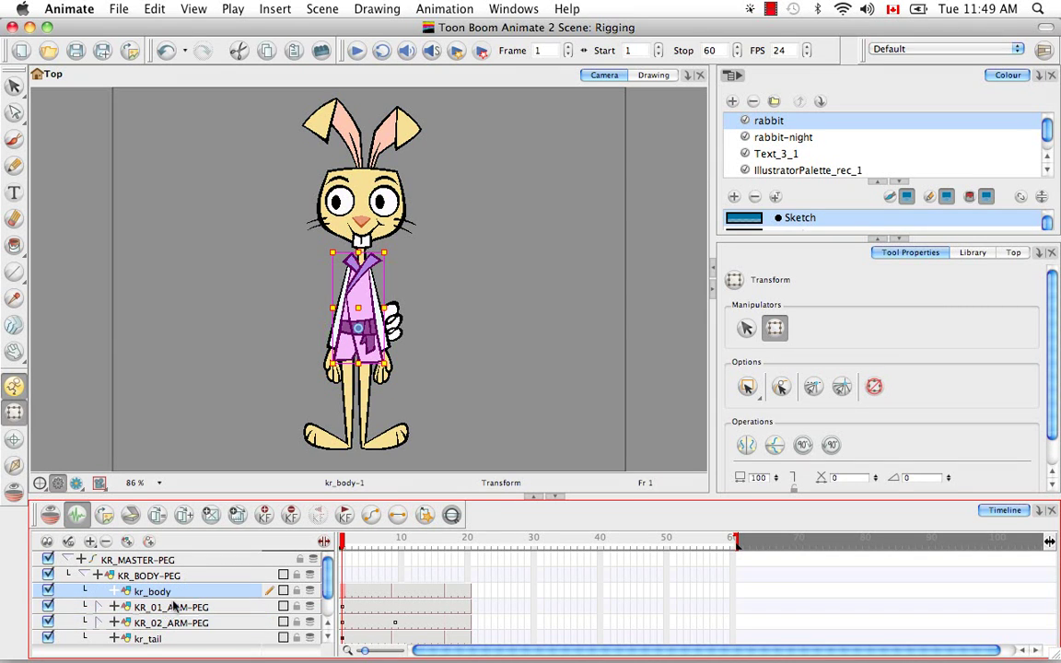
pyautogui.click(190, 464)
pyautogui.click(328, 637)
pyautogui.click(83, 561)
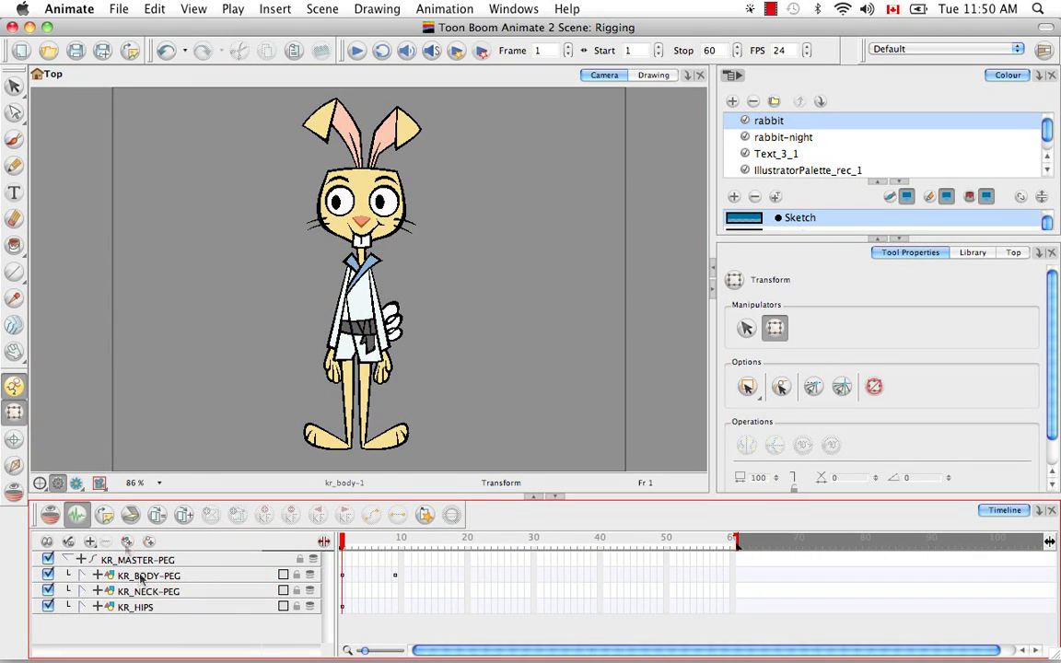
# - Add a drawing layer named KR_UPPERBODY-PEG under KR_MASTER-PEG and parent KR_BODY-PEG and KR_NECK-PEG to it
pyautogui.click(89, 542)
pyautogui.write('UPPER')
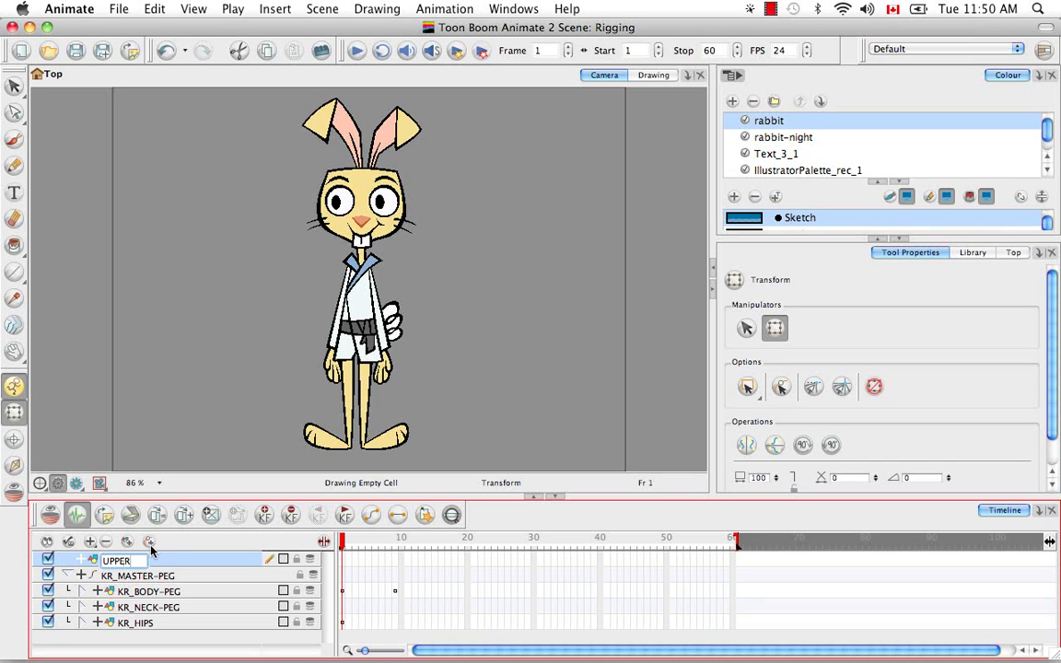
pyautogui.write('BODY-PEG')
pyautogui.press('Return')
pyautogui.moveTo(142, 561); pyautogui.dragTo(165, 578)
pyautogui.click(170, 438)
# - Expand the KR_HIPS hierarchy and rename its parent layer KR_LOWERBODY-PEG
pyautogui.click(126, 626)
pyautogui.click(82, 624)
pyautogui.click(324, 649)
pyautogui.doubleClick(152, 590)
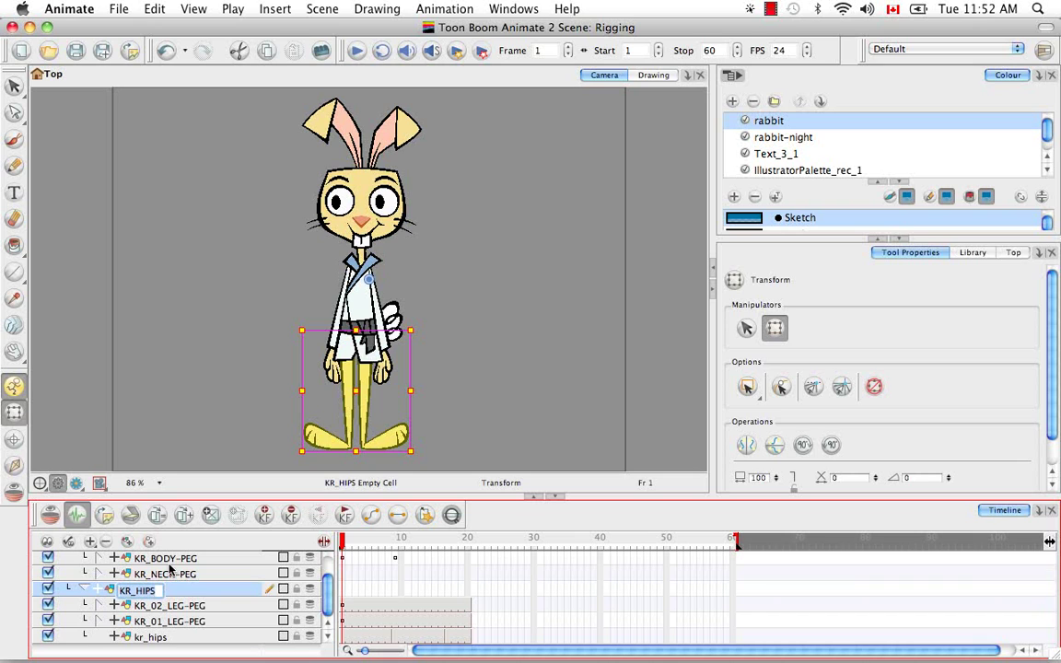
pyautogui.write('KR_LOWERBODY-PEG')
pyautogui.press('Return')
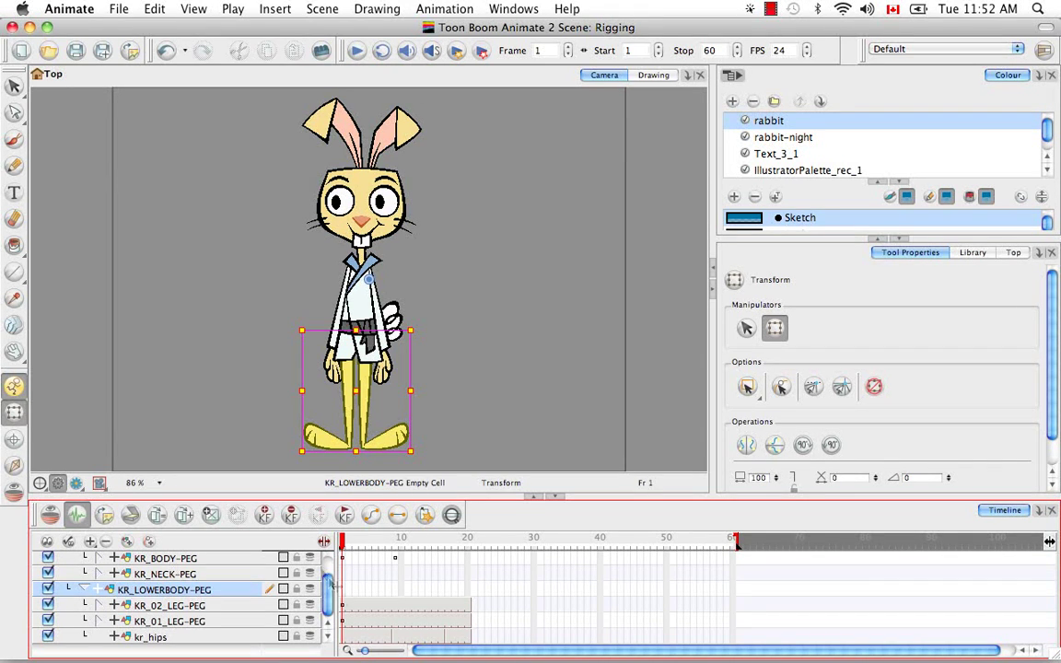
# - Collapse the KR_UPPERBODY-PEG and KR_LOWERBODY-PEG hierarchies
pyautogui.moveTo(328, 604); pyautogui.dragTo(326, 578)
pyautogui.click(85, 577)
pyautogui.click(86, 591)
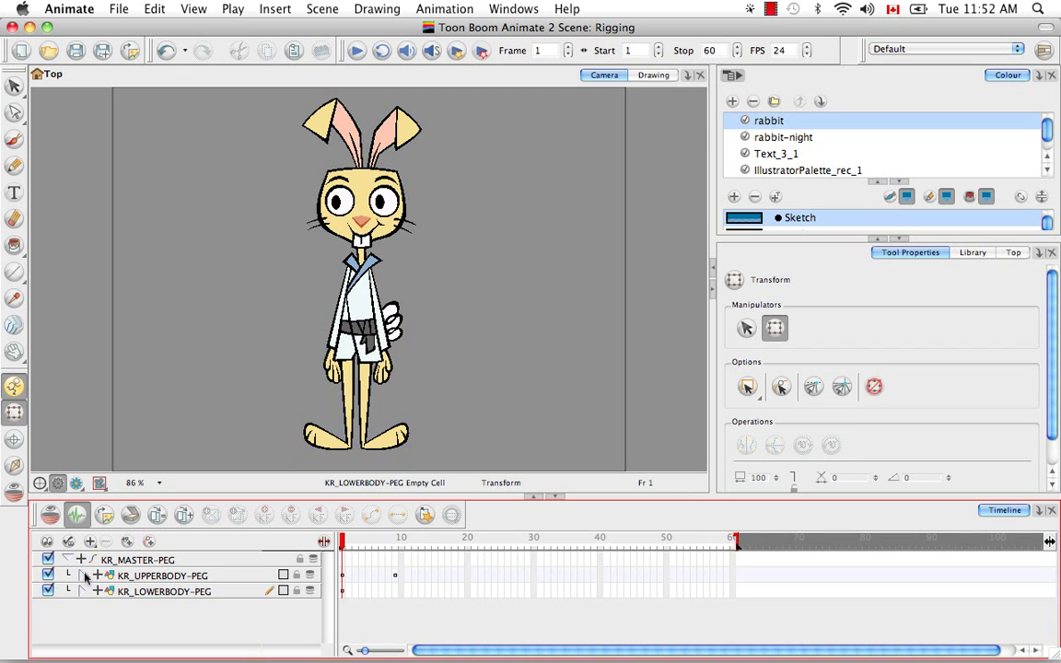
# - Expand the KR_UPPERBODY-PEG and KR_BODY-PEG hierarchies and compare the pivots of the pegs and kr_body
pyautogui.click(96, 563)
pyautogui.click(84, 575)
pyautogui.click(139, 576)
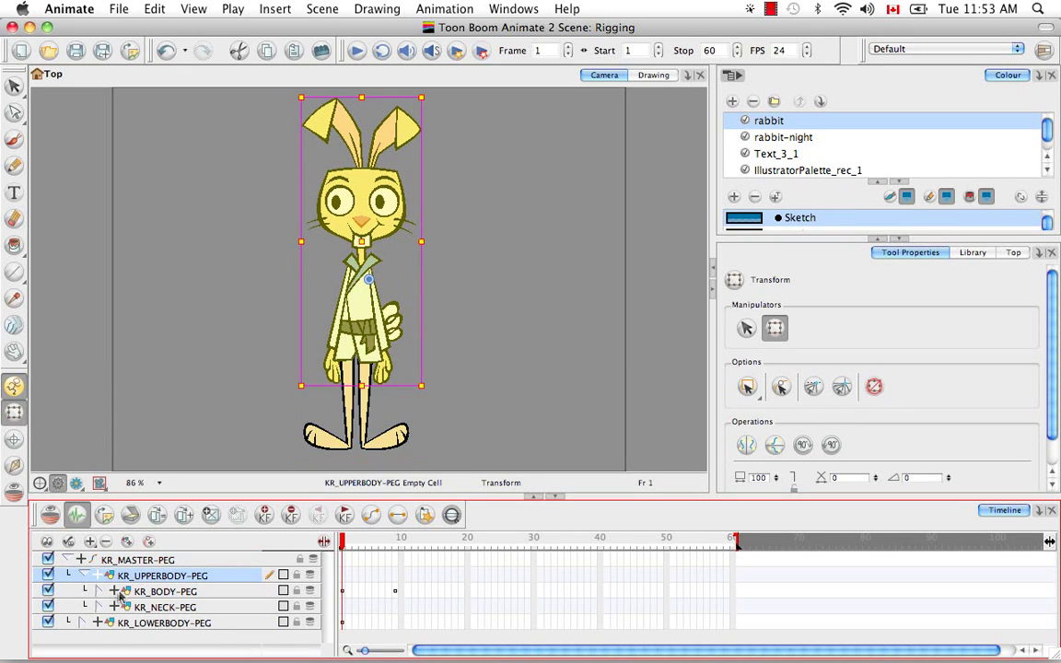
pyautogui.click(100, 591)
pyautogui.scroll(-2, 197, 595)
pyautogui.click(165, 560)
pyautogui.click(185, 577)
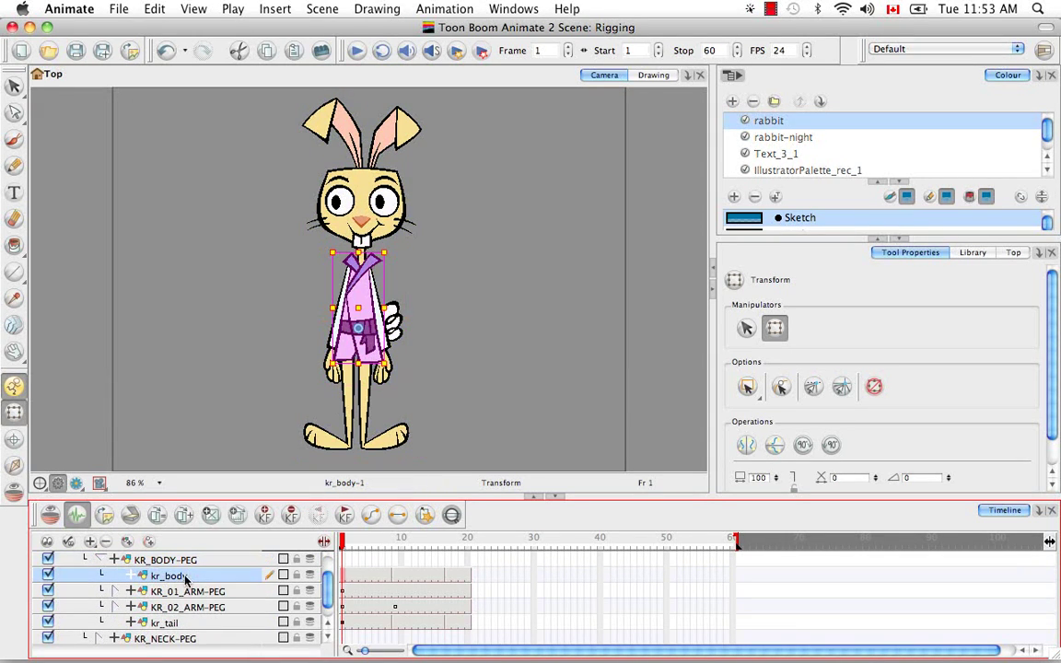
# - Extend the exposure of the KR_BODY-PEG layer to frame 20 in Overwrite mode
pyautogui.press('b')
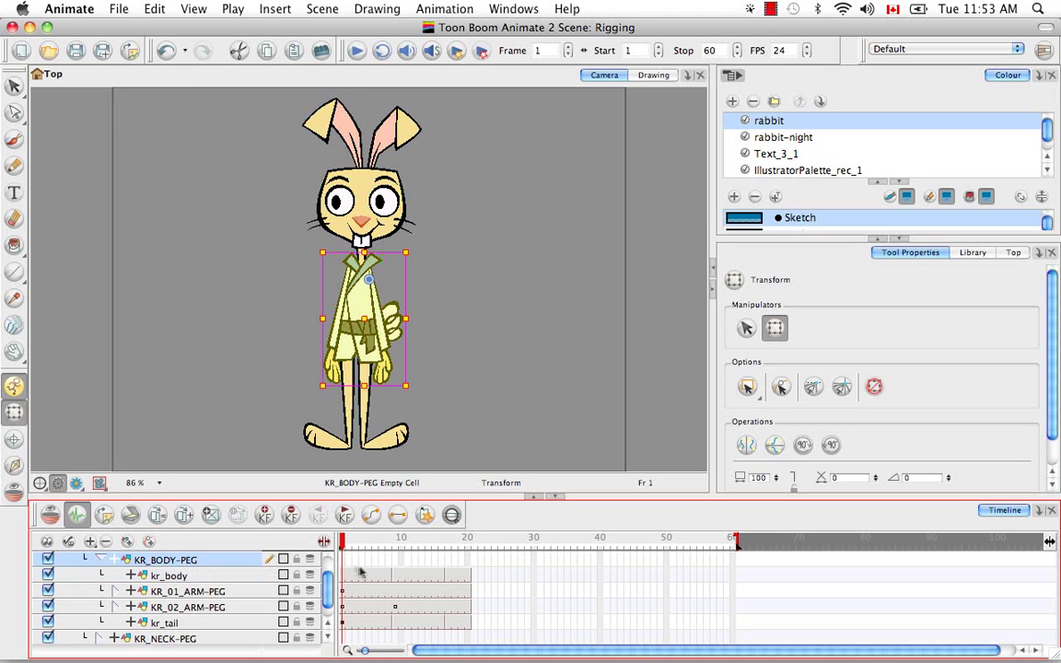
pyautogui.moveTo(344, 559); pyautogui.dragTo(470, 559)
pyautogui.rightClick(470, 559)
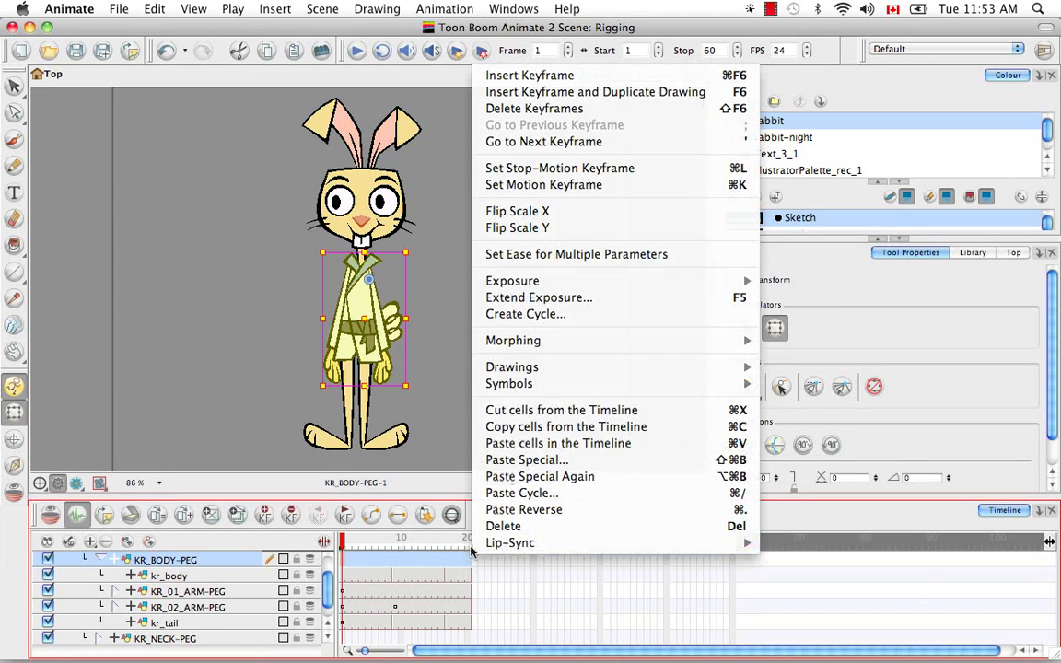
pyautogui.click(540, 296)
pyautogui.write('20')
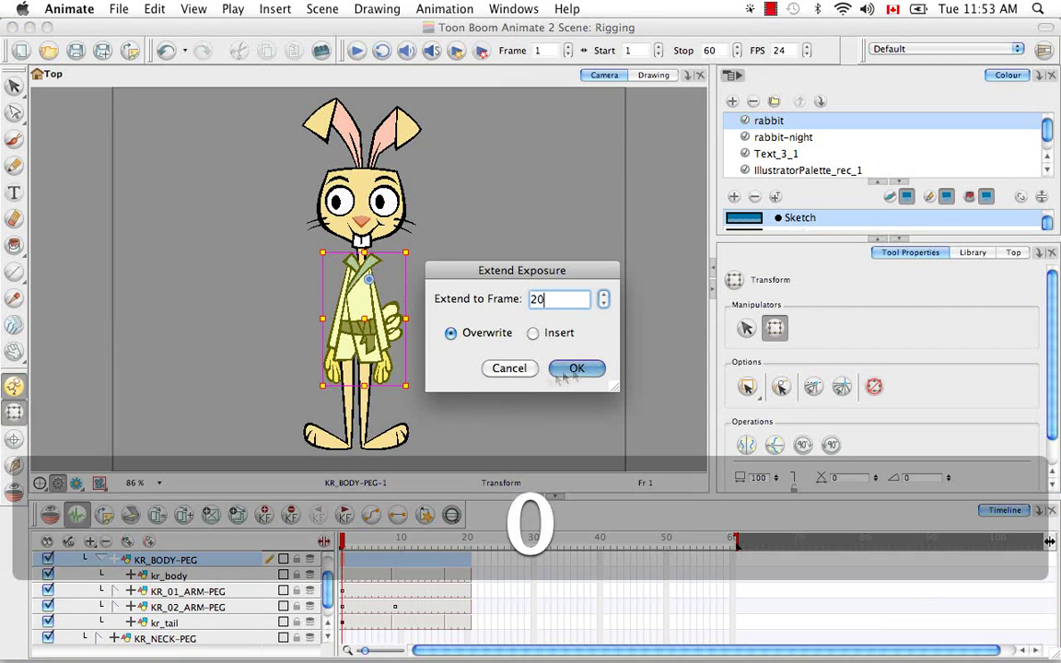
pyautogui.click(574, 367)
# - Use Paste Special to apply kr_body's pivot to frame 1 of KR_BODY-PEG
pyautogui.rightClick(343, 564)
pyautogui.click(391, 471)
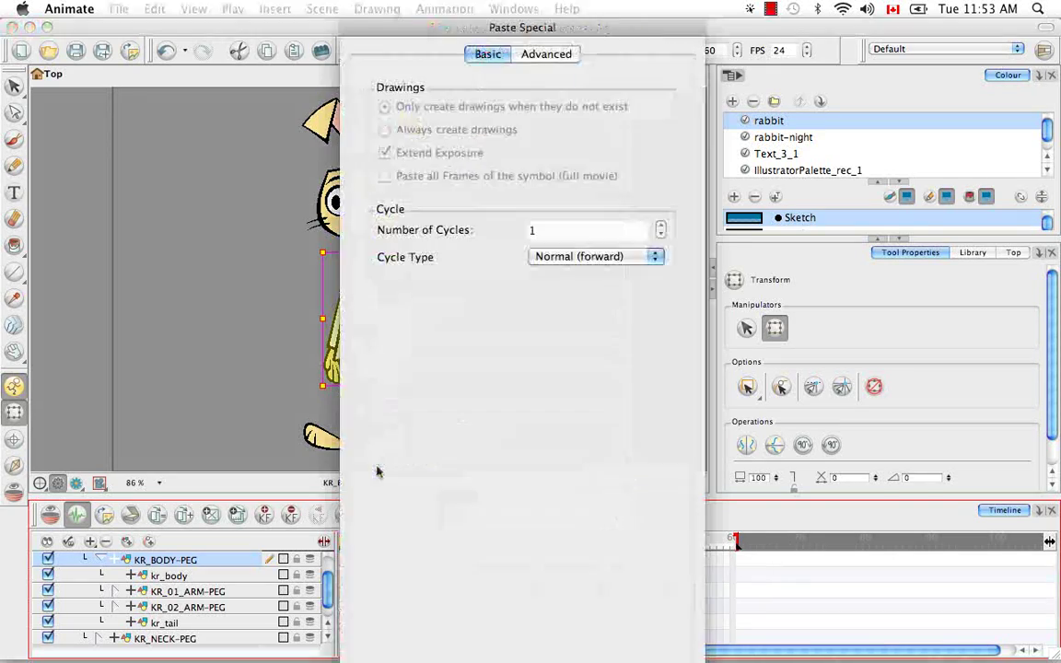
pyautogui.click(546, 54)
pyautogui.press('Return')
# - Extend the exposure of KR_UPPERBODY-PEG to frame 20 and repeat the Paste Special of the body pivot on its frame 1
pyautogui.scroll(2, 343, 571)
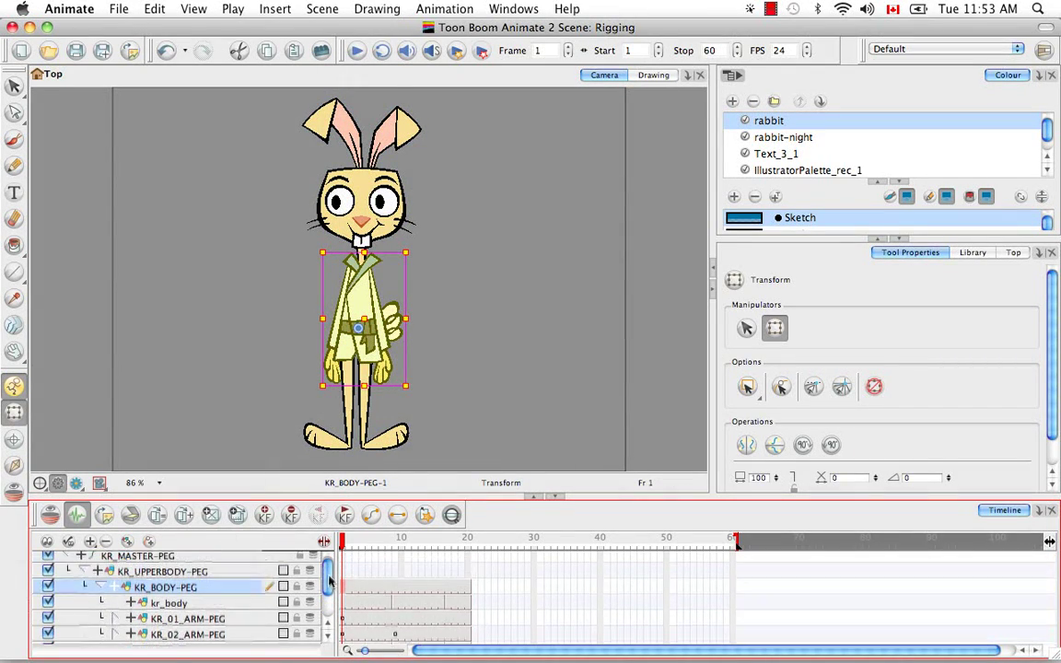
pyautogui.click(343, 573)
pyautogui.click(470, 578)
pyautogui.rightClick(470, 572)
pyautogui.click(500, 316)
pyautogui.click(344, 572)
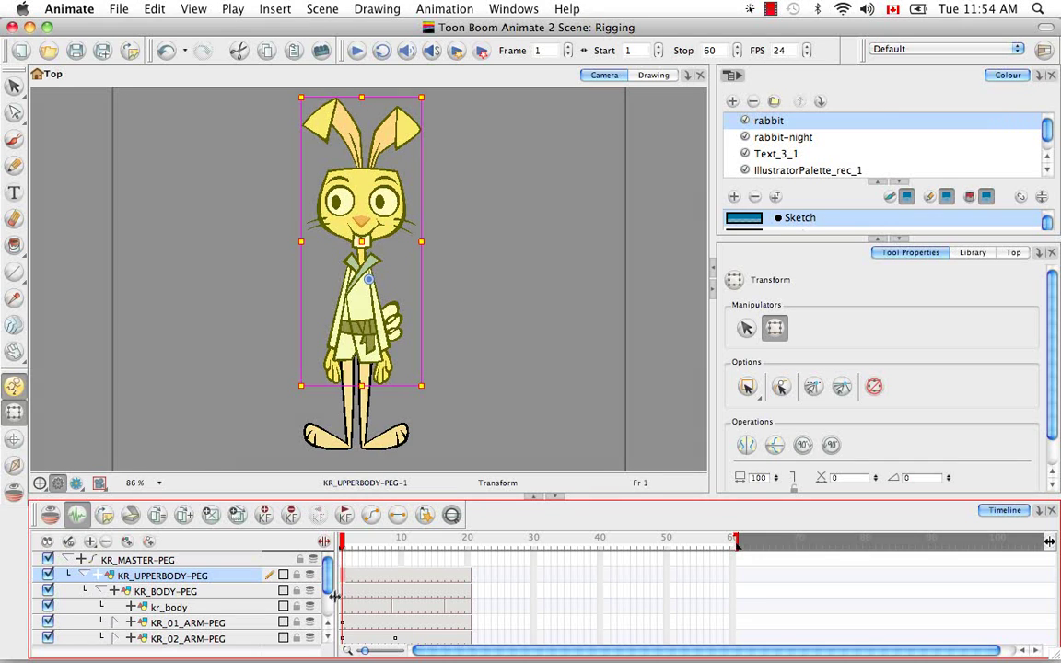
pyautogui.press('alt+super+3')
# - Expand the KR_01_ARM-PEG and KR_02_ARM-PEG hierarchies and examine the pivots of the body, arm, lower-arm and hand layers and KR_NECK-PEG
pyautogui.click(341, 597)
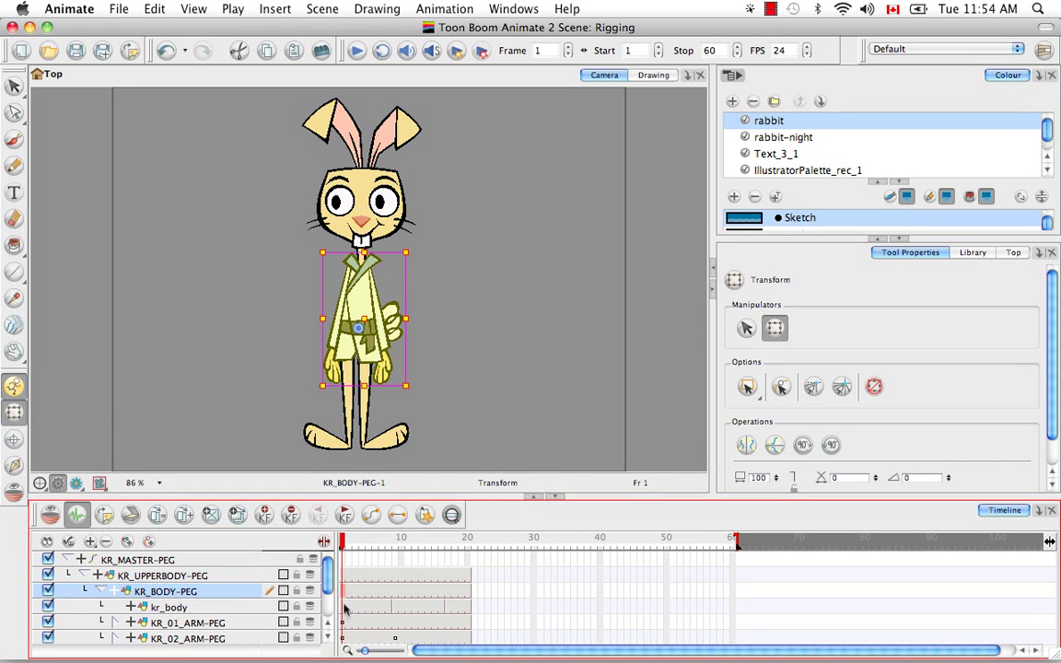
pyautogui.click(343, 609)
pyautogui.click(342, 623)
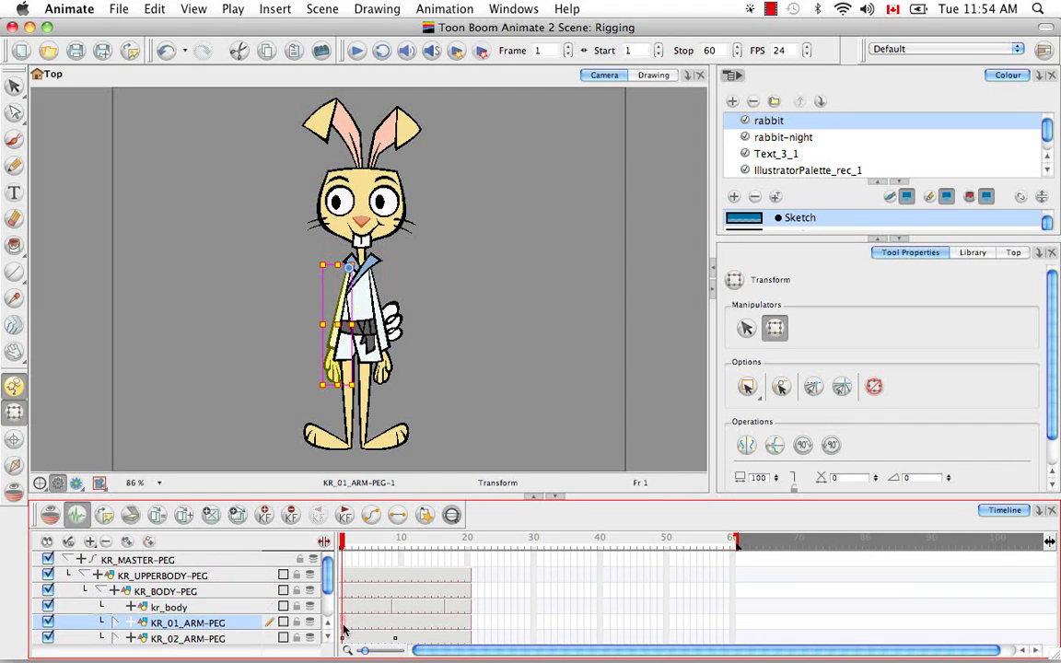
pyautogui.click(216, 608)
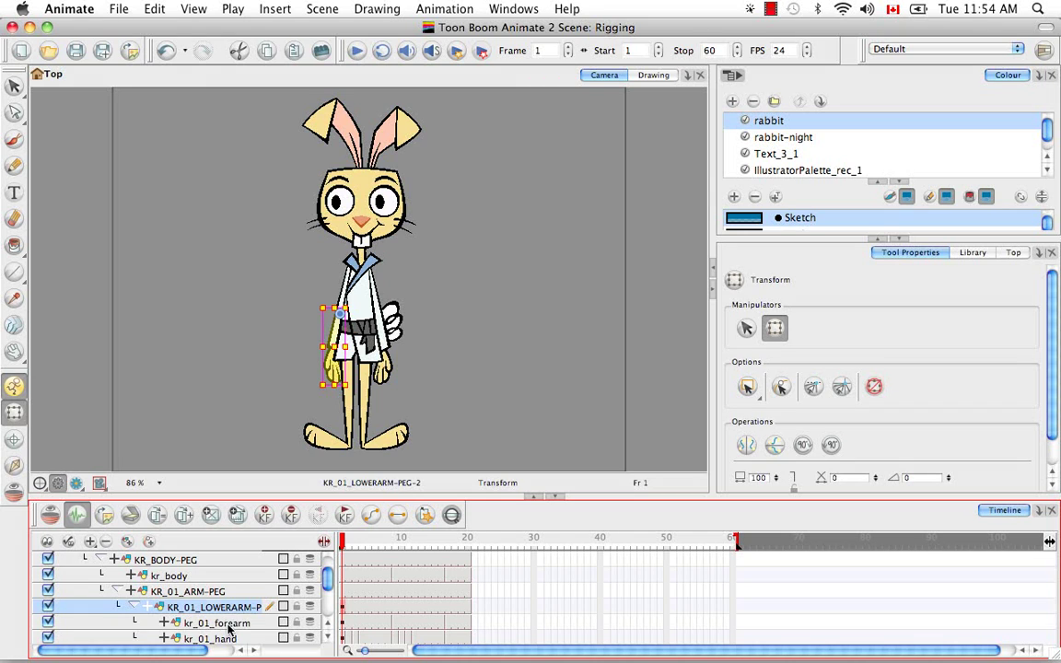
pyautogui.click(221, 639)
pyautogui.scroll(-3, 258, 627)
pyautogui.scroll(-3, 268, 634)
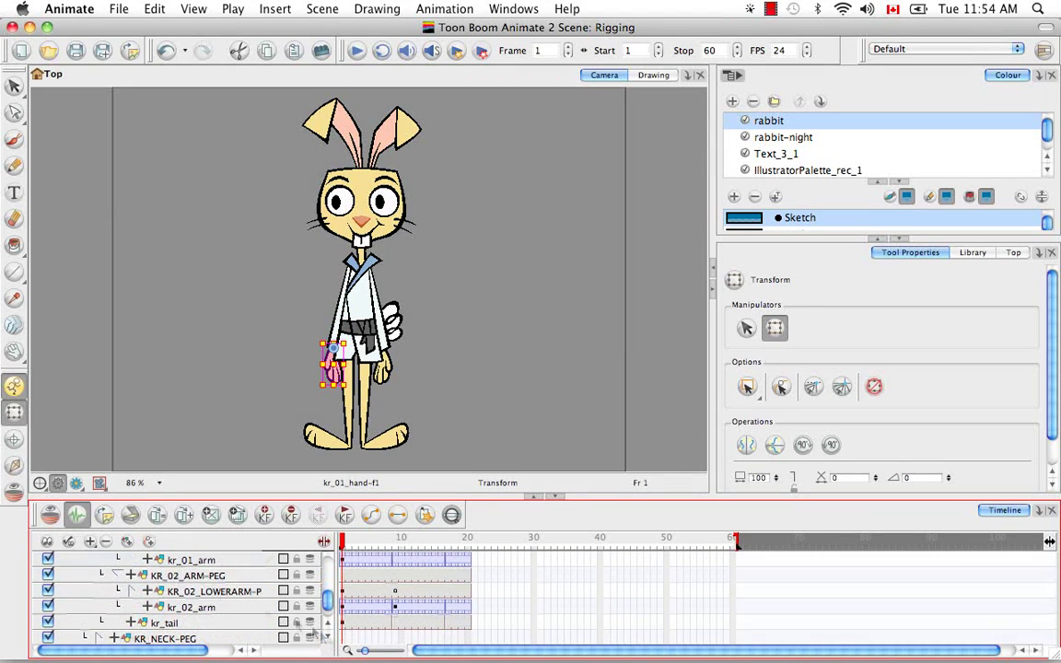
pyautogui.click(188, 575)
pyautogui.click(214, 591)
pyautogui.click(328, 637)
pyautogui.click(148, 574)
pyautogui.scroll(-2, 221, 599)
pyautogui.click(223, 606)
pyautogui.click(175, 621)
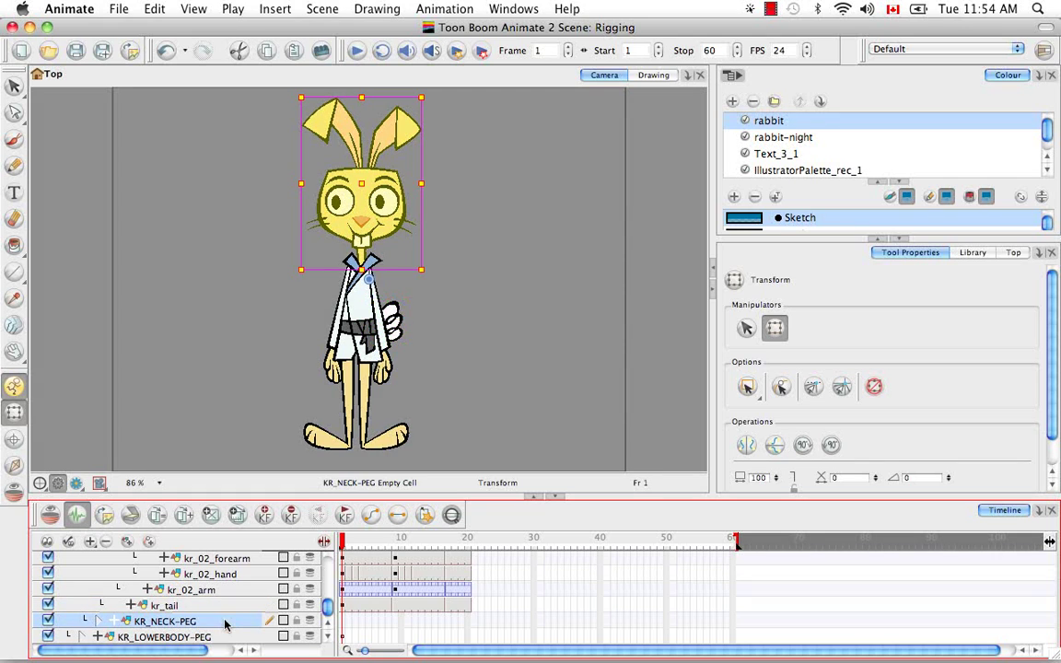
# - Expand the KR_NECK-PEG hierarchy and extend that peg layer's exposure to frame 20
pyautogui.click(113, 621)
pyautogui.scroll(-2, 236, 633)
pyautogui.click(237, 621)
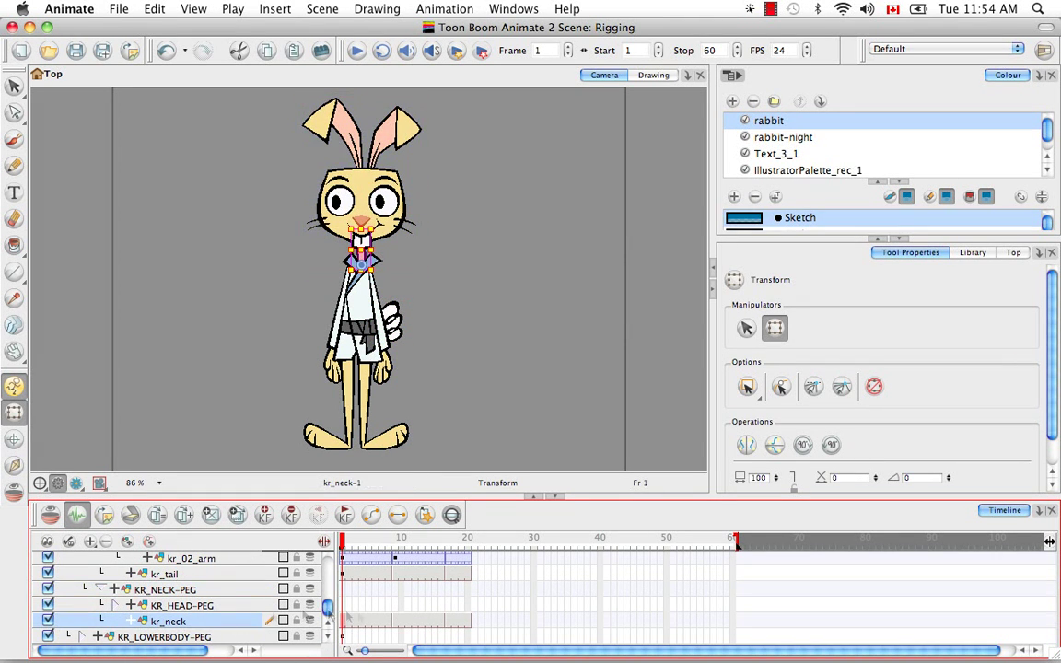
pyautogui.click(184, 589)
pyautogui.click(467, 604)
pyautogui.rightClick(455, 608)
pyautogui.click(516, 332)
# - Copy kr_neck's frame 1 cell and paste its pivot onto frame 1 of KR_NECK-PEG
pyautogui.click(348, 627)
pyautogui.press('super+c')
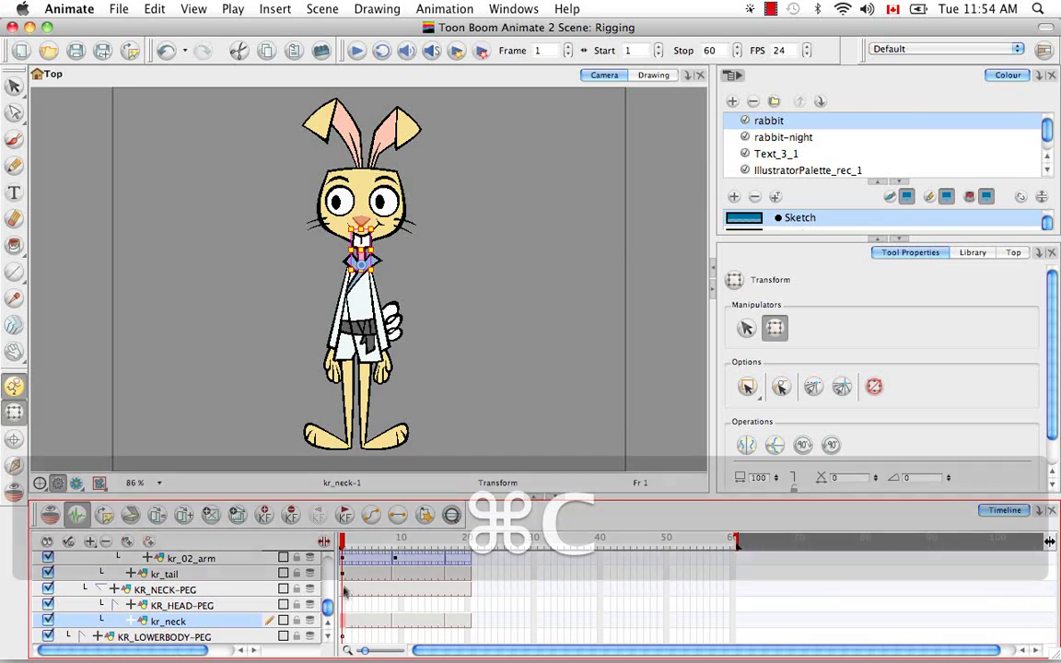
pyautogui.click(344, 591)
pyautogui.press('alt+super+v')
# - Expand the KR_HEAD-PEG hierarchy and extend that peg layer's exposure to frame 20
pyautogui.click(162, 608)
pyautogui.click(116, 606)
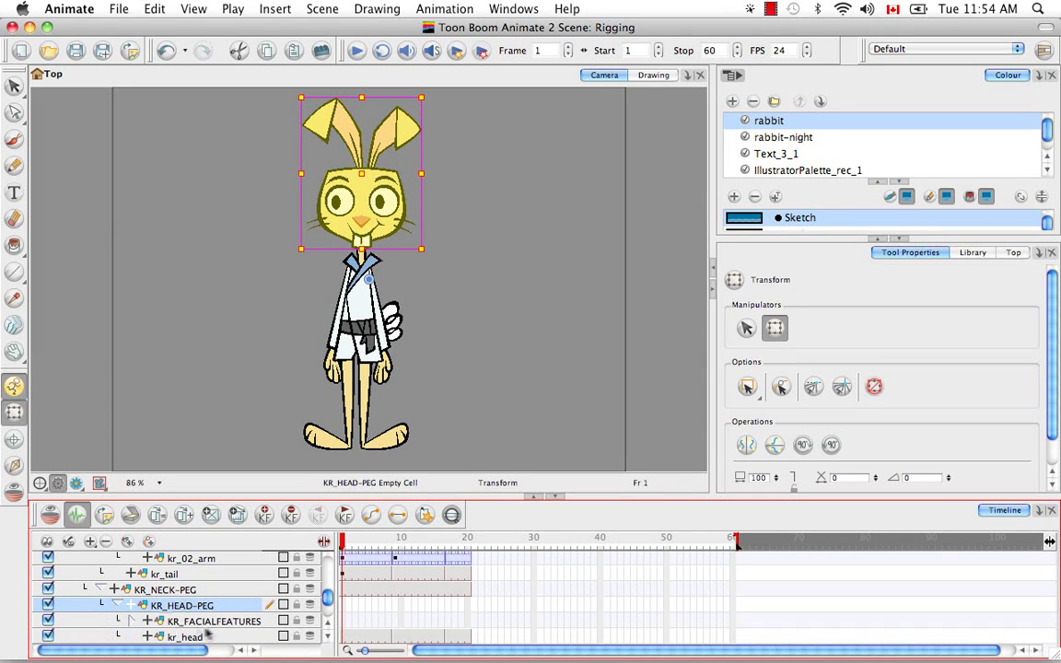
pyautogui.click(176, 640)
pyautogui.click(344, 607)
pyautogui.rightClick(466, 609)
pyautogui.click(530, 194)
# - Apply kr_head's pivot to frame 1 of KR_HEAD-PEG by copying and special-pasting it
pyautogui.click(344, 605)
pyautogui.press('super+c')
pyautogui.press('super+z')
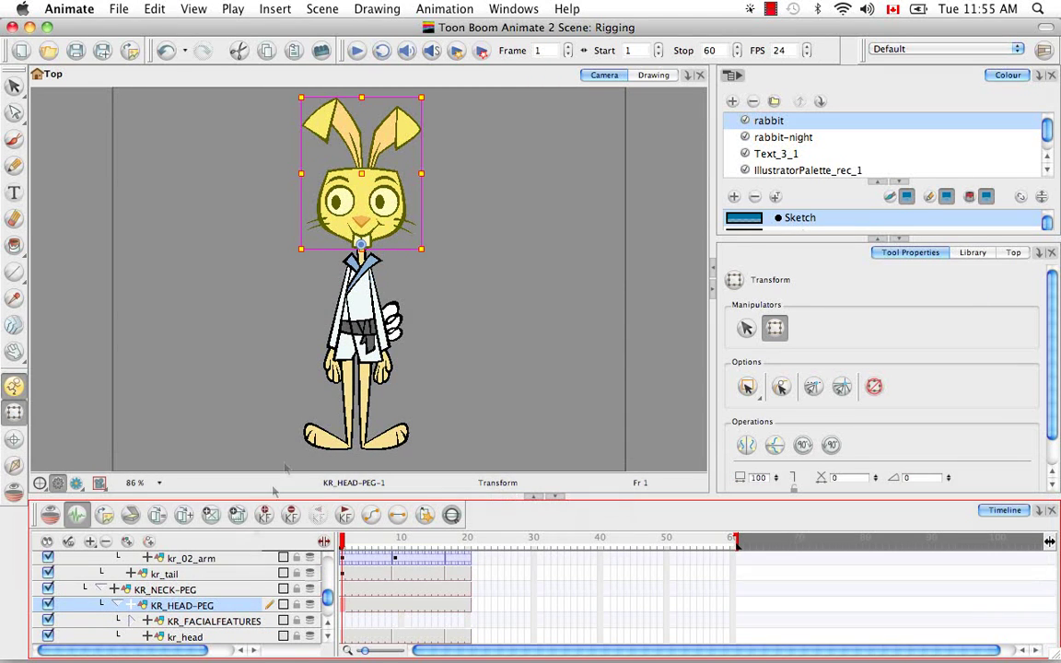
# - Expand the KR_FACIALFEATURES hierarchy, extend that layer's exposure to frame 20 and return to frame 1
pyautogui.click(131, 621)
pyautogui.click(329, 636)
pyautogui.click(242, 574)
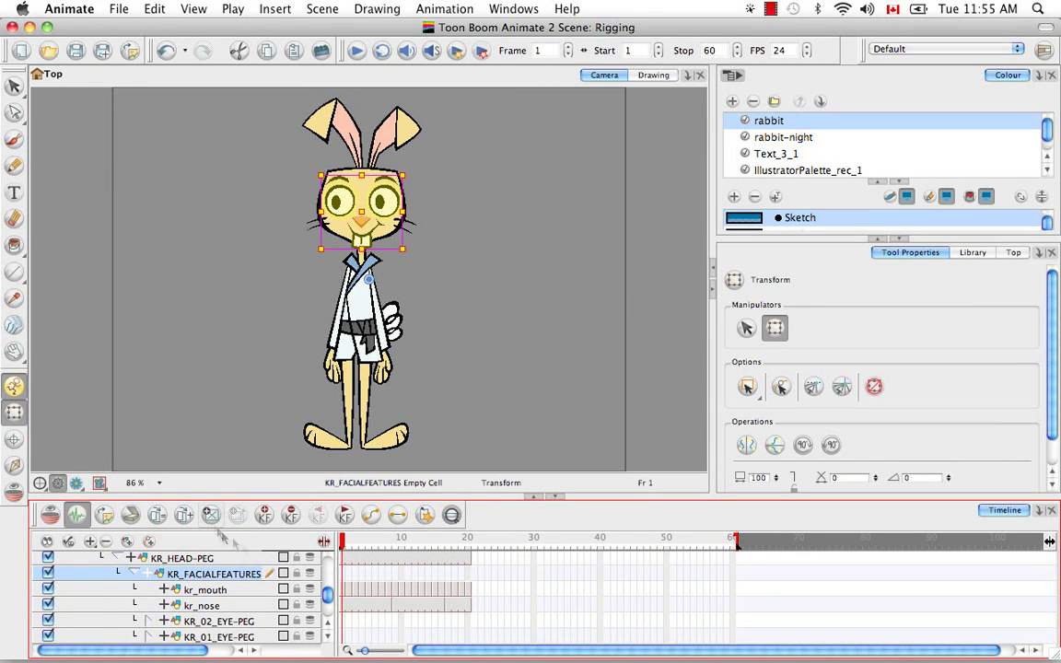
pyautogui.click(468, 574)
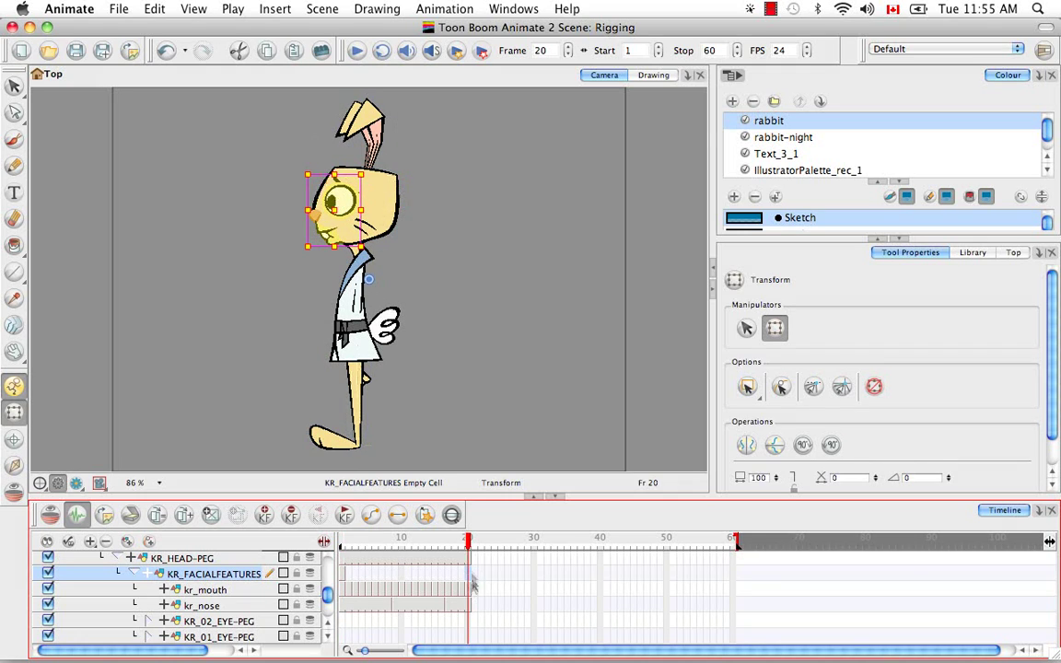
pyautogui.rightClick(416, 518)
pyautogui.press('Escape')
pyautogui.hotkey('shift', ',')
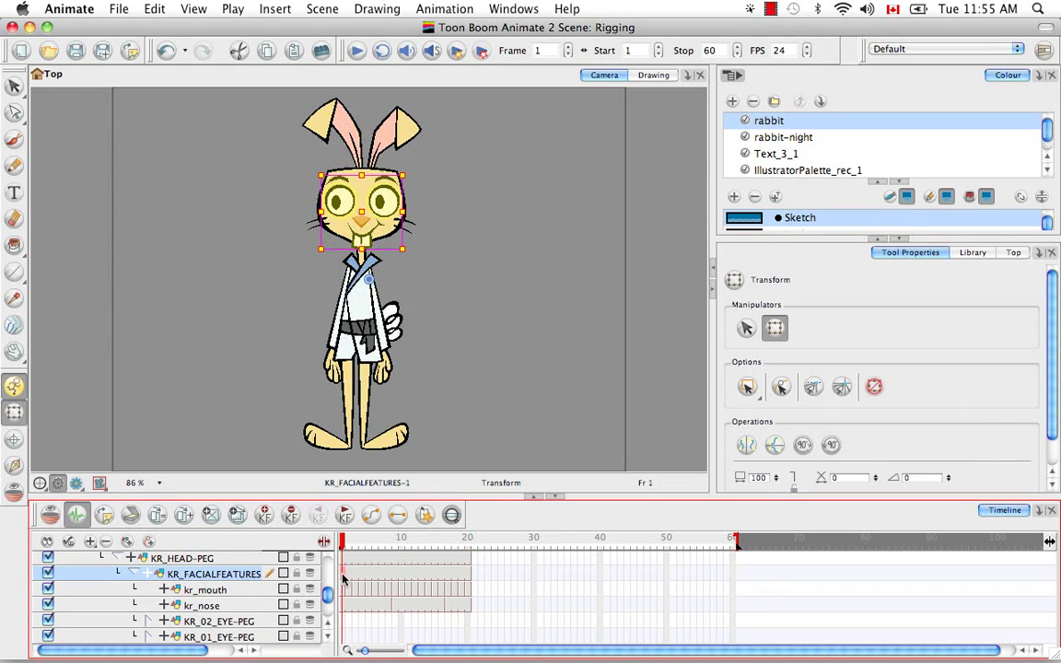
# - Place the KR_FACIALFEATURES pivot at the centre of the face just above the nose, and collapse that hierarchy
pyautogui.click(13, 438)
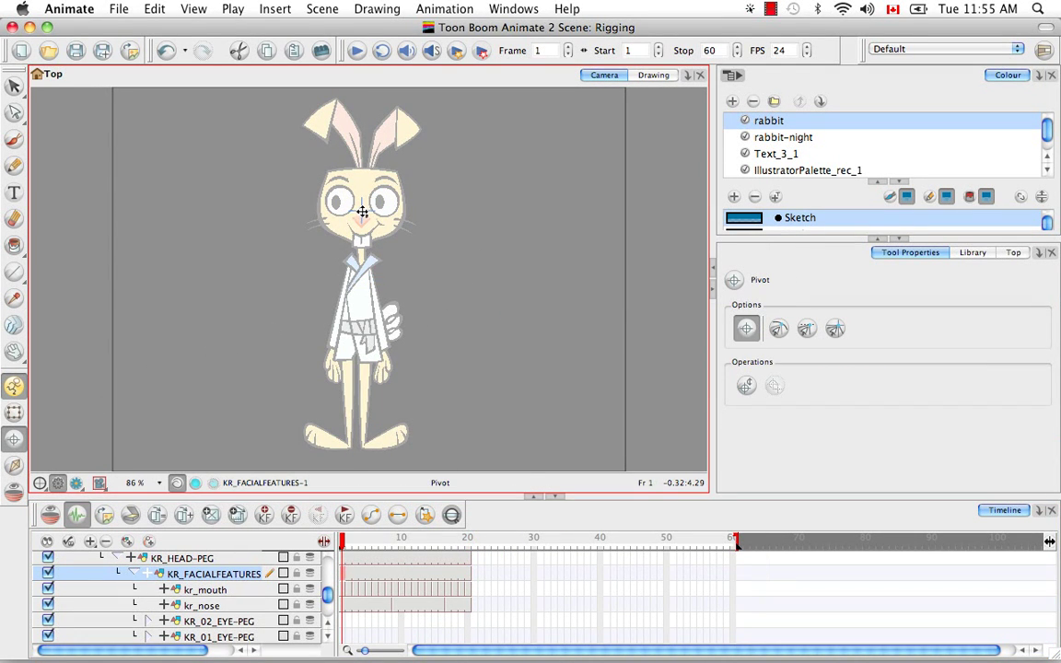
pyautogui.hotkey('shift', 't')
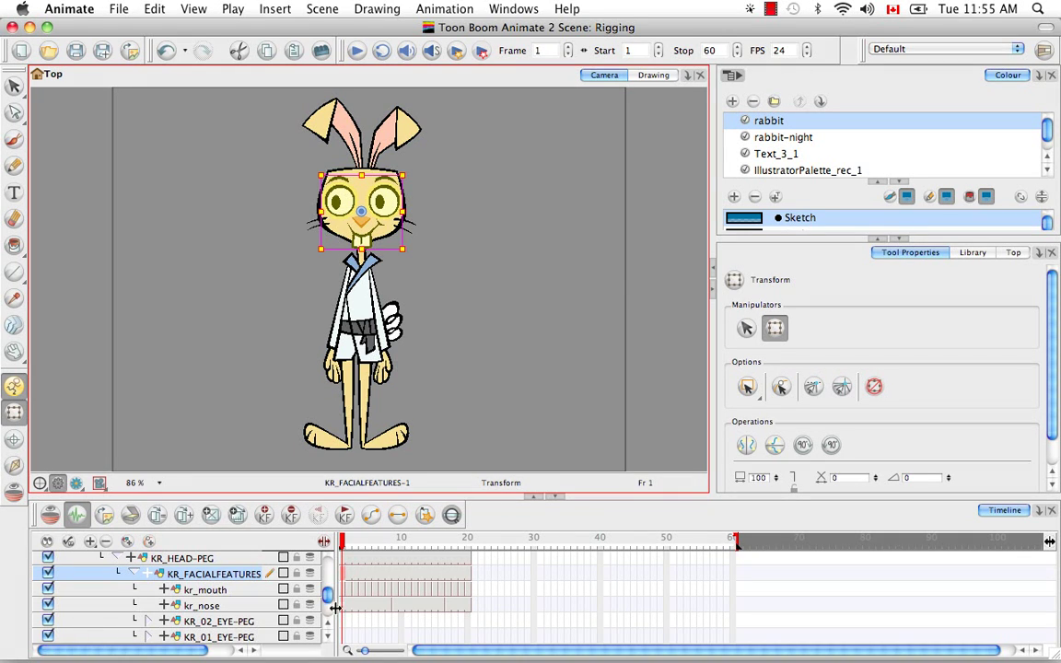
pyautogui.click(146, 574)
pyautogui.scroll(-1, 300, 576)
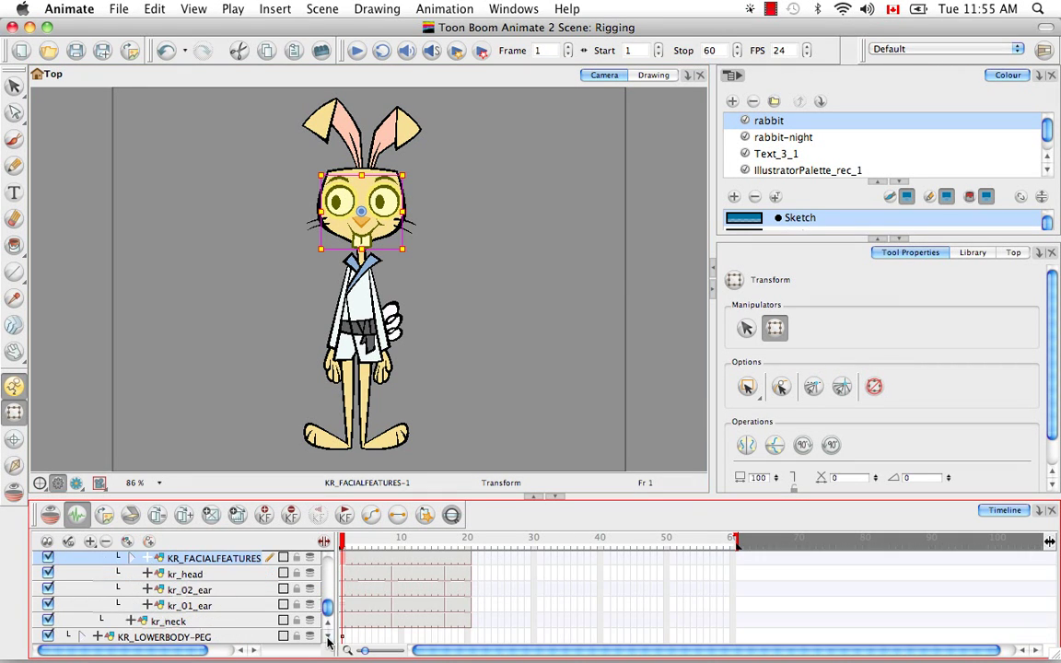
# - Examine the pivots of the ears, neck and KR_LOWERBODY-PEG, expanding the lower-body hierarchy to inspect kr_hips
pyautogui.click(201, 590)
pyautogui.click(201, 605)
pyautogui.click(195, 621)
pyautogui.click(216, 638)
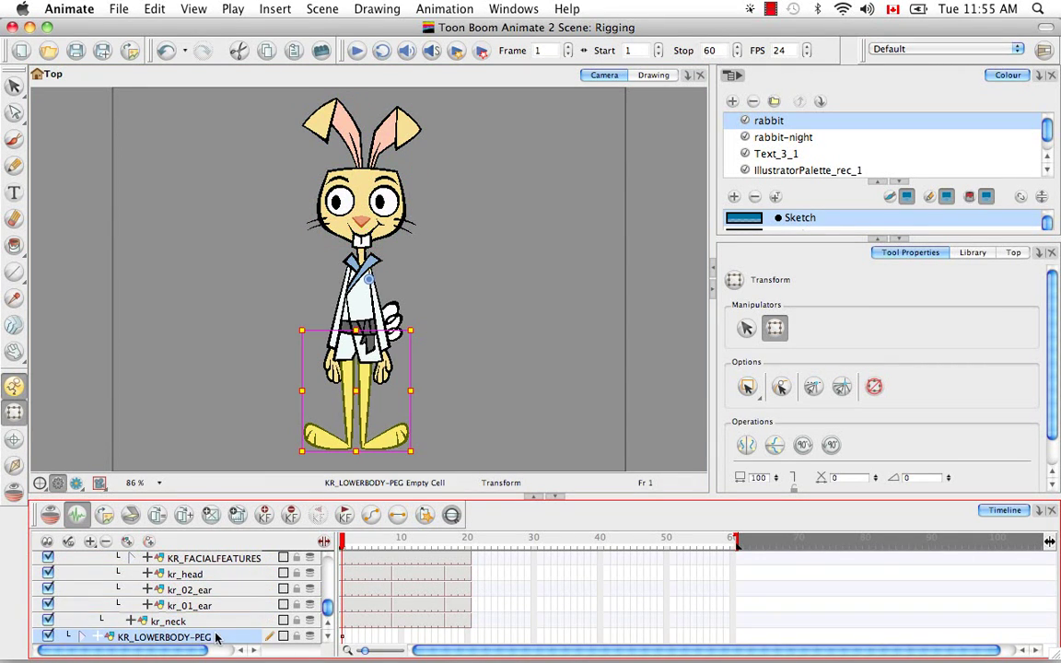
pyautogui.click(97, 637)
pyautogui.scroll(-3, 97, 636)
pyautogui.click(173, 638)
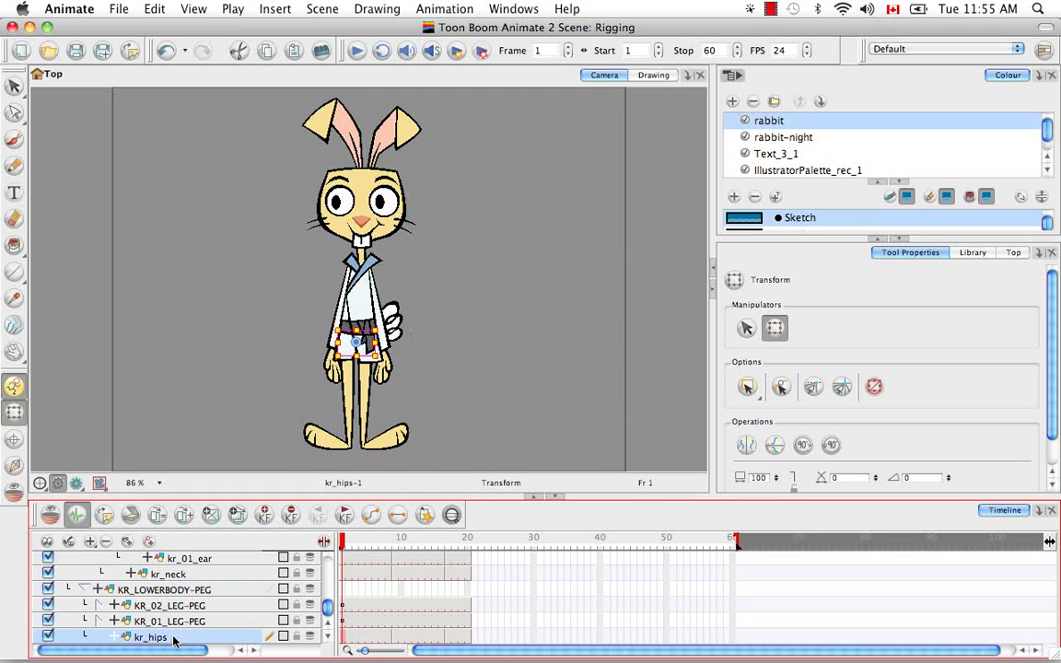
# - Extend the exposure of KR_LOWERBODY-PEG to frame 20
pyautogui.click(175, 590)
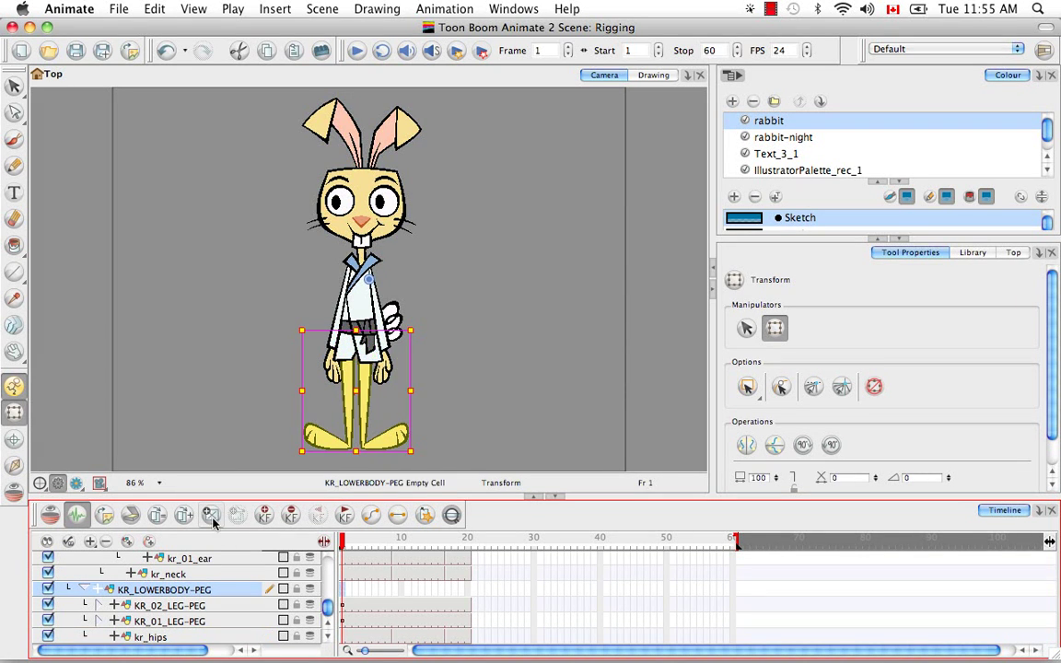
pyautogui.click(468, 591)
pyautogui.rightClick(468, 591)
pyautogui.click(518, 334)
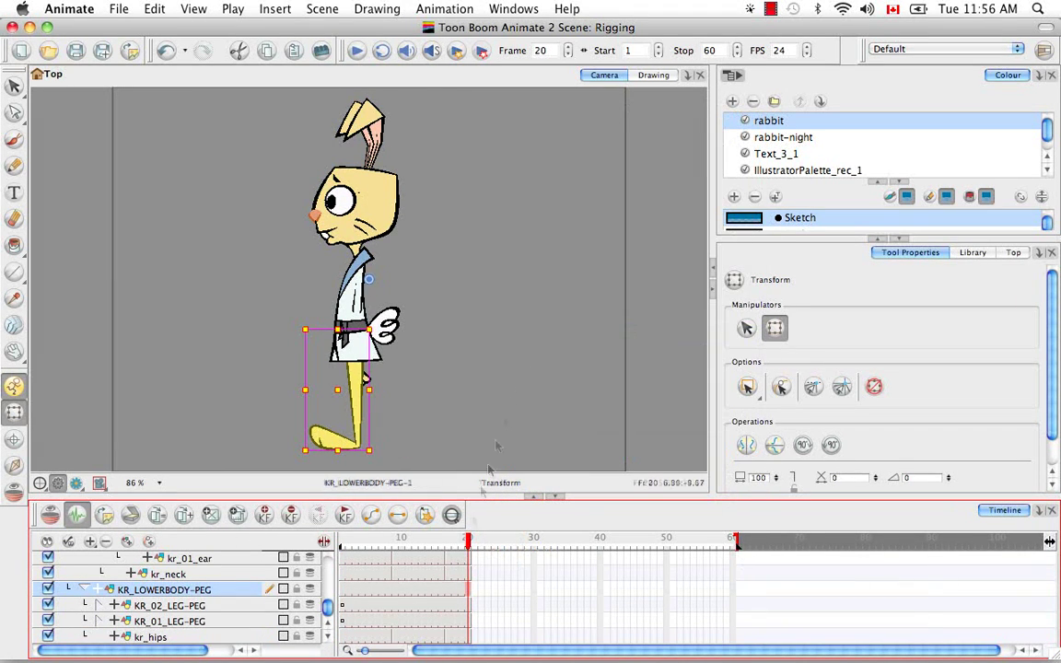
# - Copy kr_hips' frame 1 cell and paste its pivot onto frame 1 of KR_LOWERBODY-PEG
pyautogui.click(342, 637)
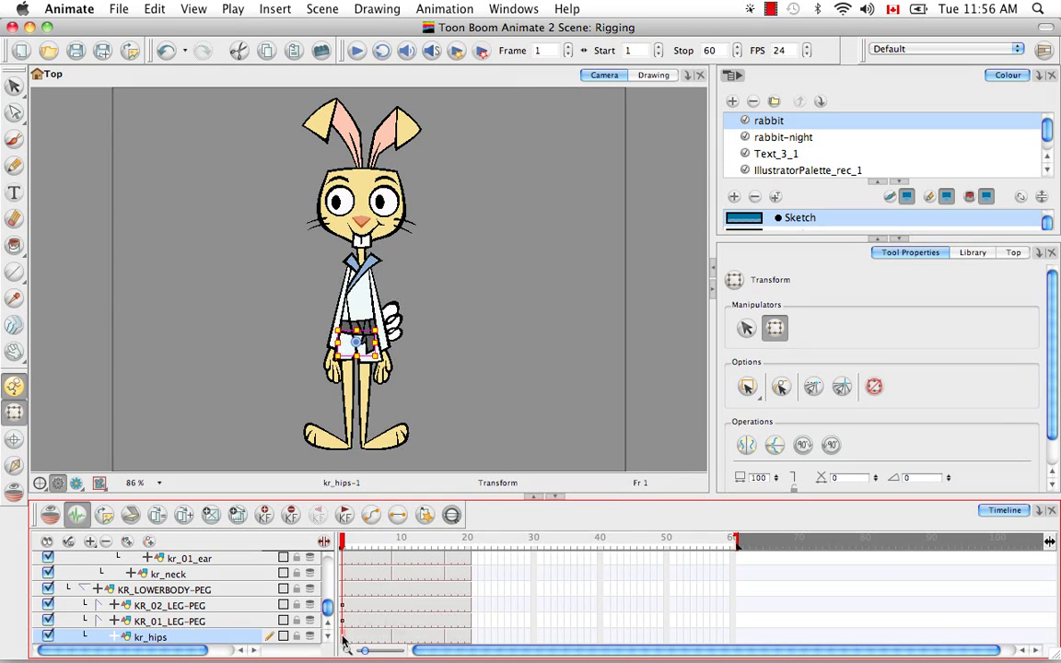
pyautogui.rightClick(342, 636)
pyautogui.press('Escape')
pyautogui.click(346, 592)
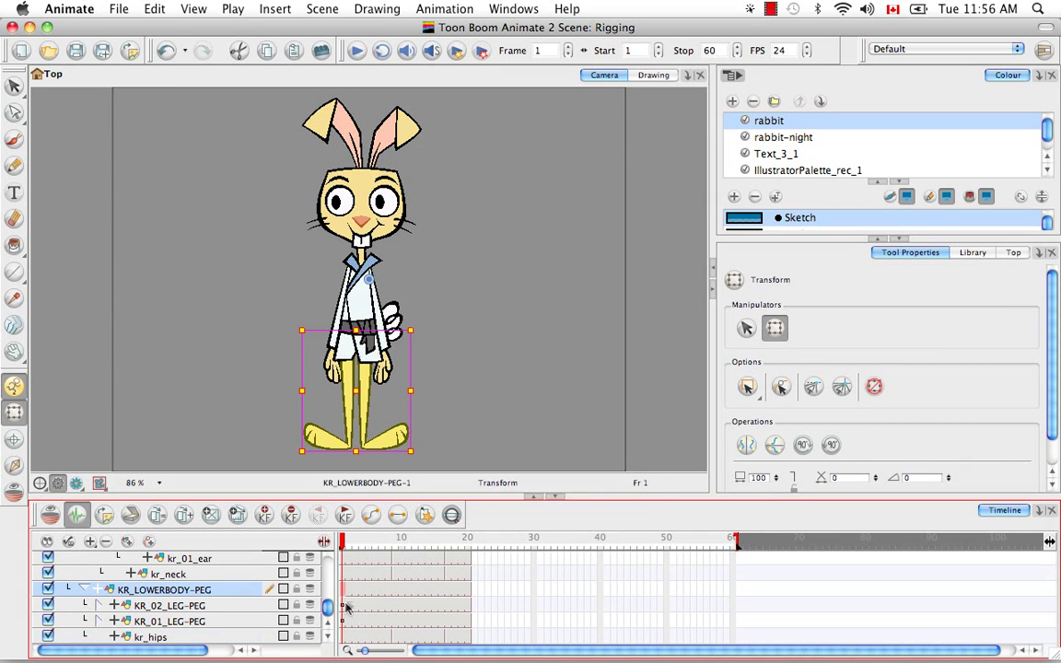
# - Expand the KR_01_LEG-PEG and KR_02_LEG-PEG hierarchies and examine the pivots of the leg and lower-leg pegs
pyautogui.click(205, 622)
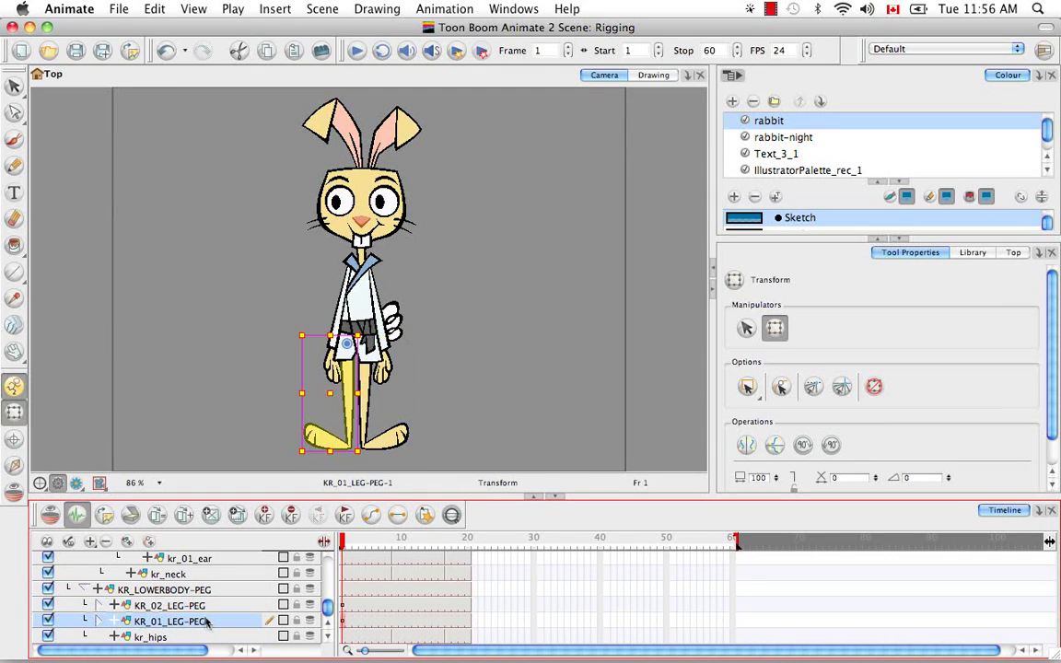
pyautogui.click(98, 622)
pyautogui.scroll(-1, 185, 590)
pyautogui.click(205, 607)
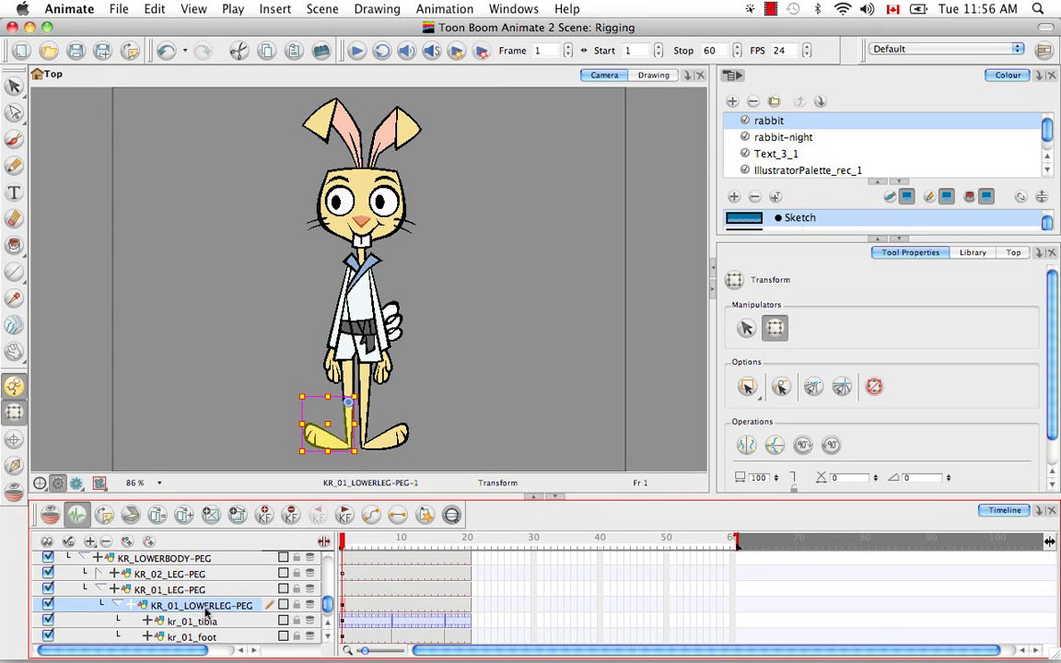
pyautogui.click(99, 573)
pyautogui.click(203, 589)
pyautogui.click(114, 589)
# - Copy the leg pivot cell at frame 1 and repeat the Paste Special on frame 1 of KR_02_LOWERLEG-PEG
pyautogui.click(342, 605)
pyautogui.doubleClick(343, 605)
pyautogui.press('super+c')
pyautogui.click(53, 74)
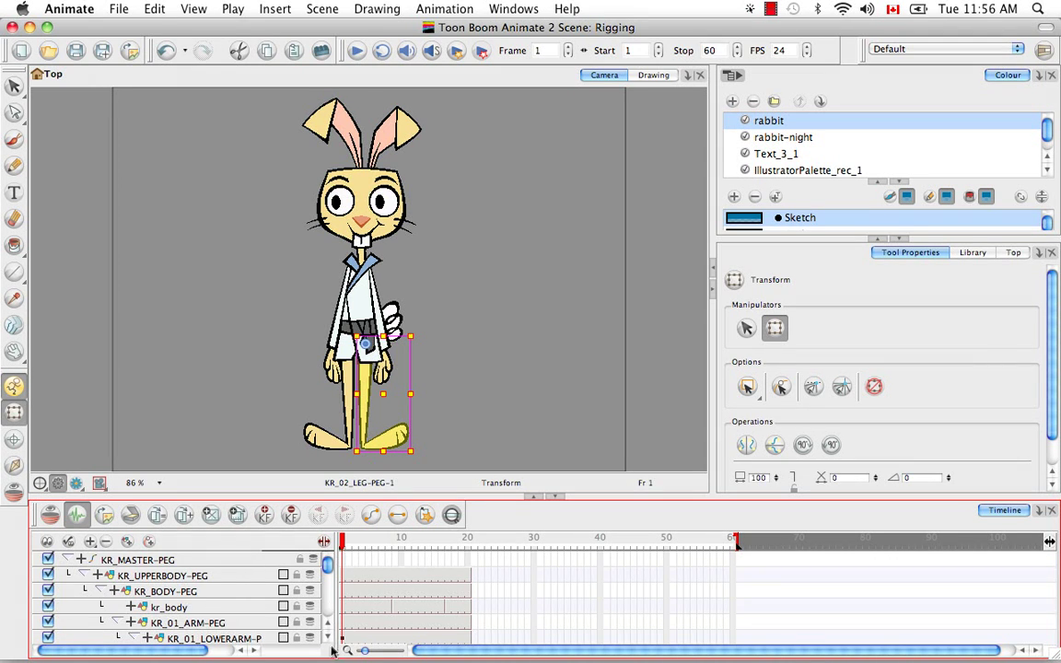
pyautogui.scroll(-5, 344, 594)
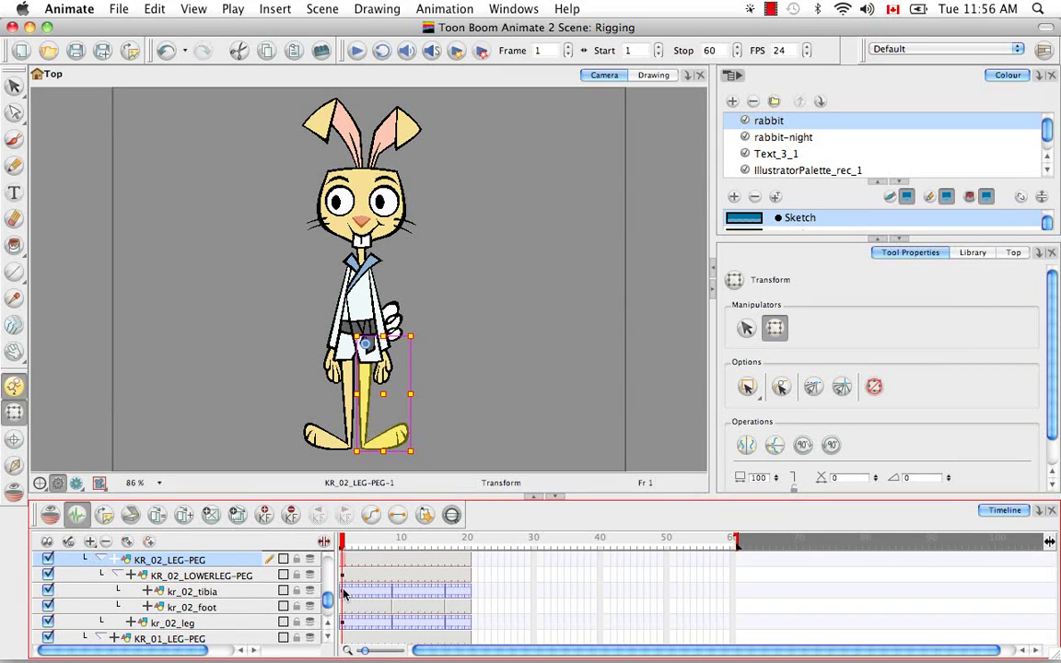
pyautogui.click(344, 577)
pyautogui.press('alt+super+b')
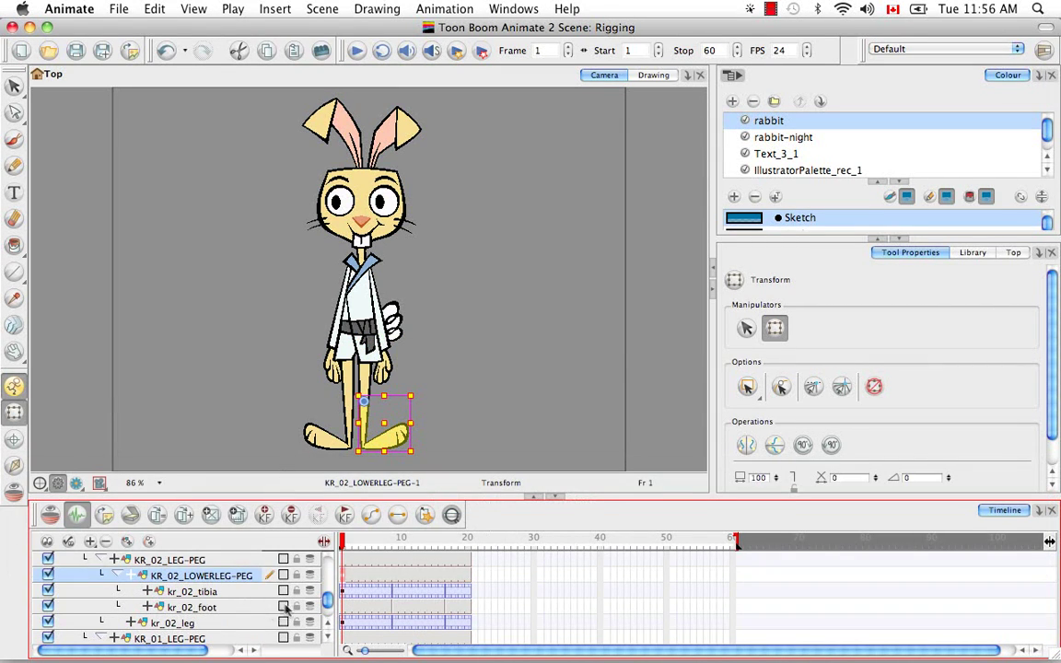
# - Examine the pivots of the foot and leg drawings in the KR_02_LEG-PEG and KR_01_LEG-PEG hierarchies
pyautogui.click(262, 608)
pyautogui.click(265, 622)
pyautogui.click(327, 637)
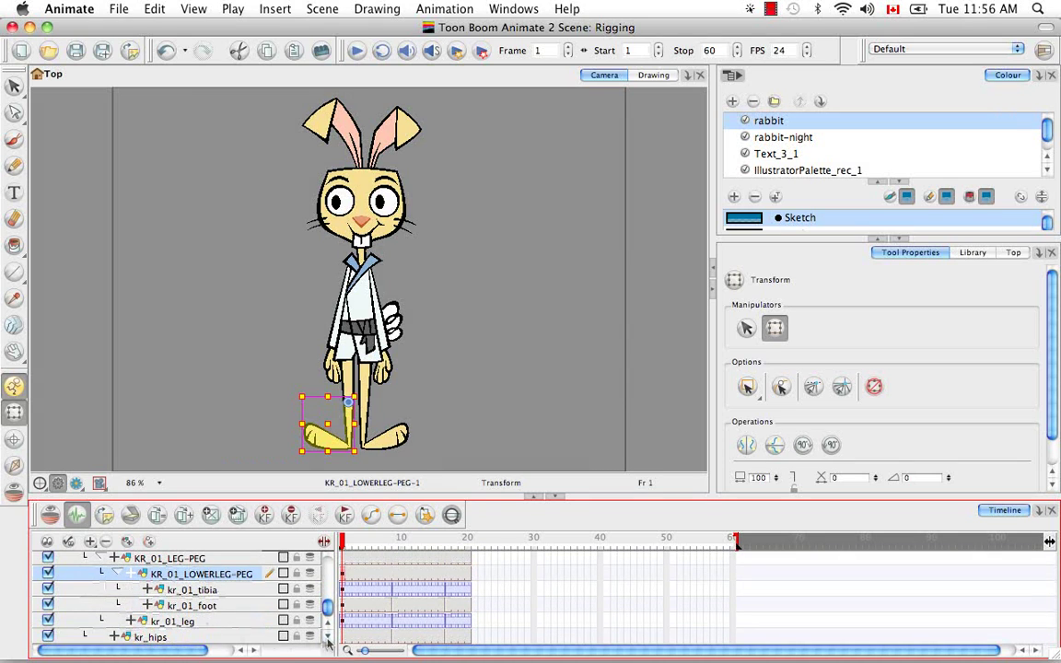
pyautogui.click(237, 638)
pyautogui.click(240, 623)
# - Collapse the leg, arm, neck, body, upper-body and lower-body hierarchies, ending with KR_MASTER-PEG itself
pyautogui.scroll(5, 184, 598)
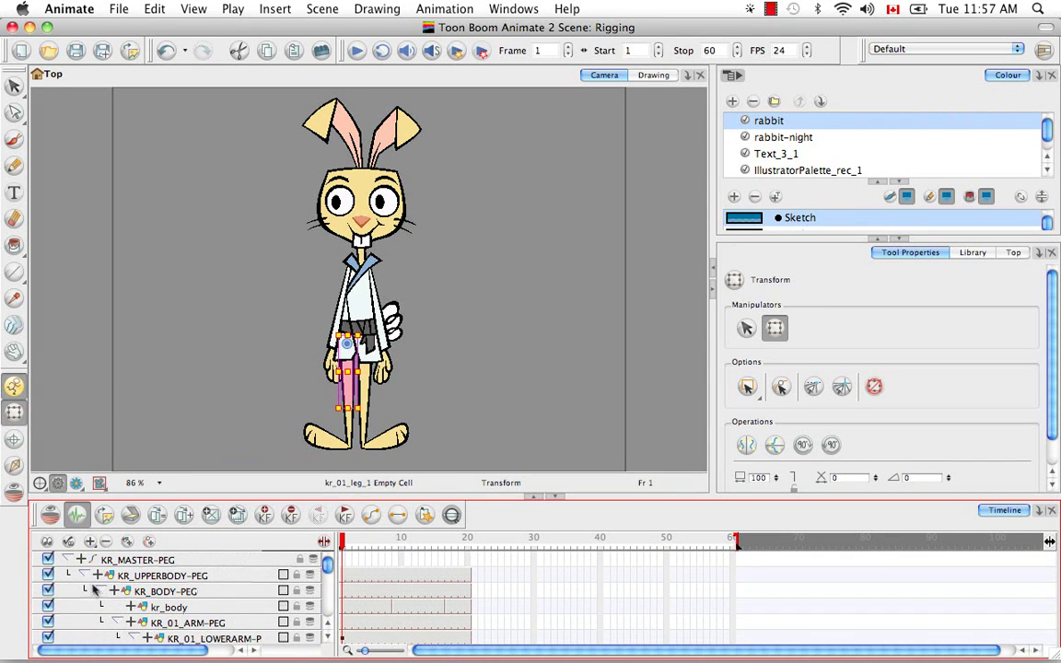
pyautogui.scroll(-5, 276, 608)
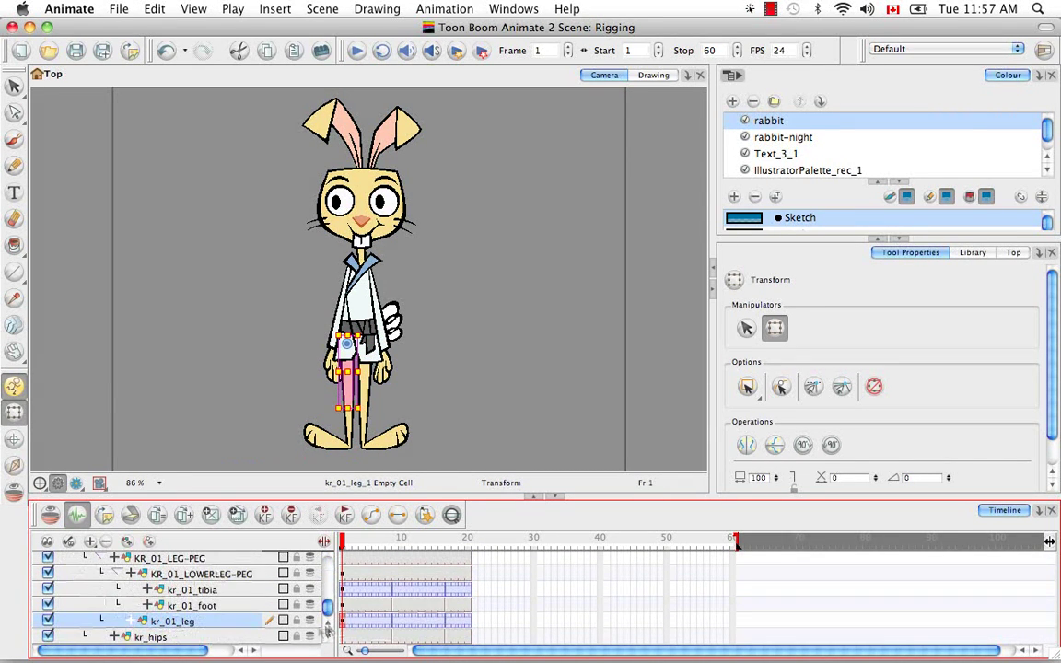
pyautogui.scroll(6, 118, 579)
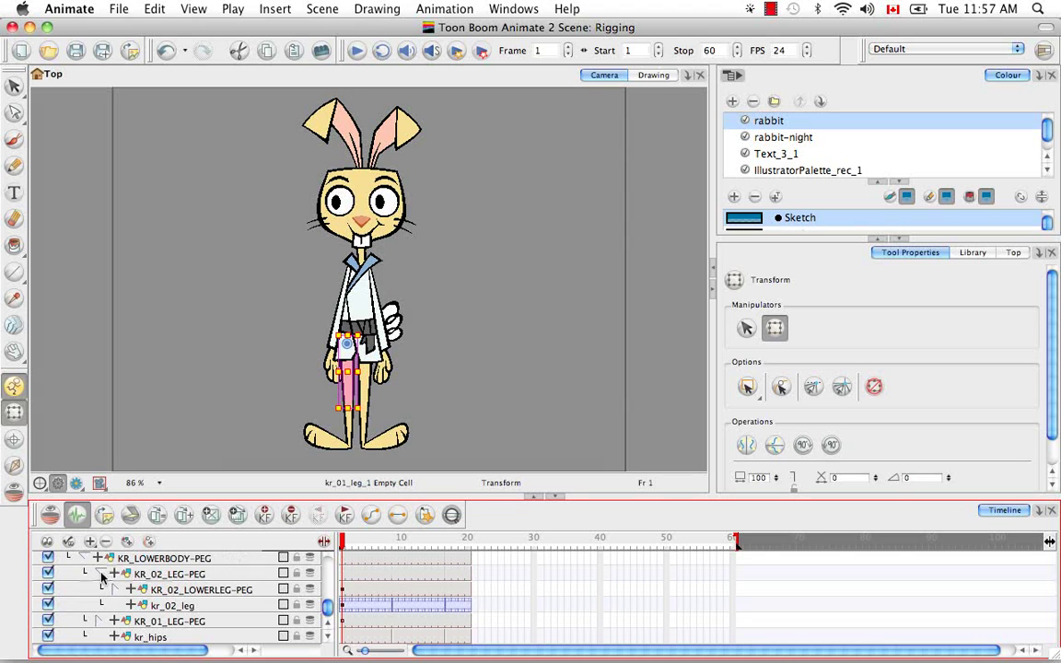
pyautogui.click(328, 623)
pyautogui.click(115, 591)
pyautogui.click(100, 591)
pyautogui.click(328, 623)
pyautogui.click(133, 590)
pyautogui.click(116, 575)
pyautogui.click(328, 624)
pyautogui.click(133, 605)
pyautogui.click(116, 590)
pyautogui.click(100, 558)
pyautogui.click(81, 575)
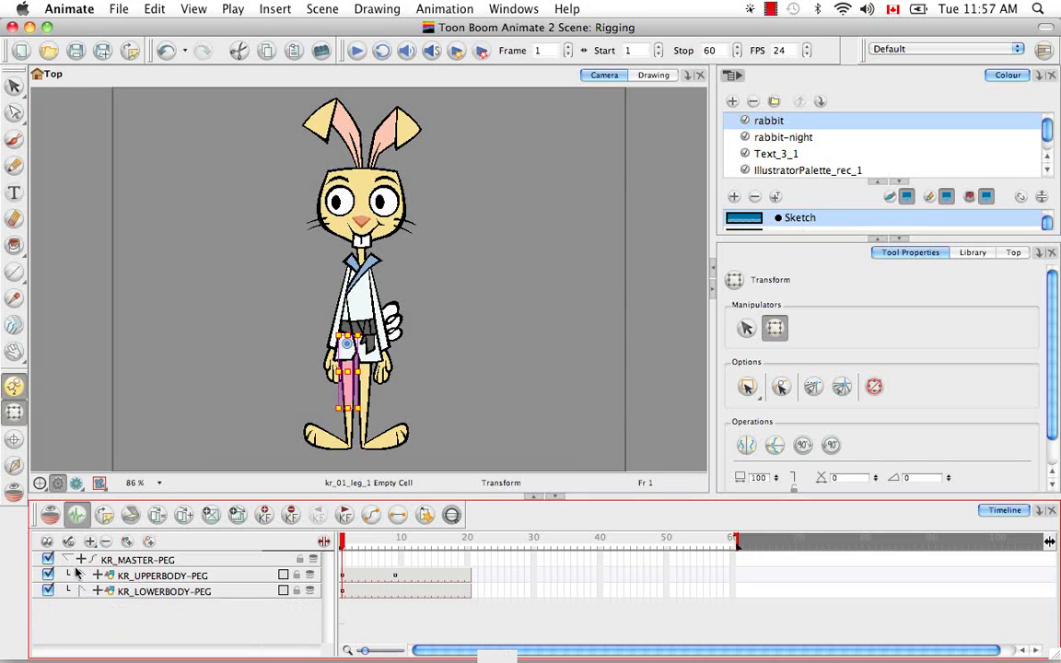
pyautogui.click(67, 559)
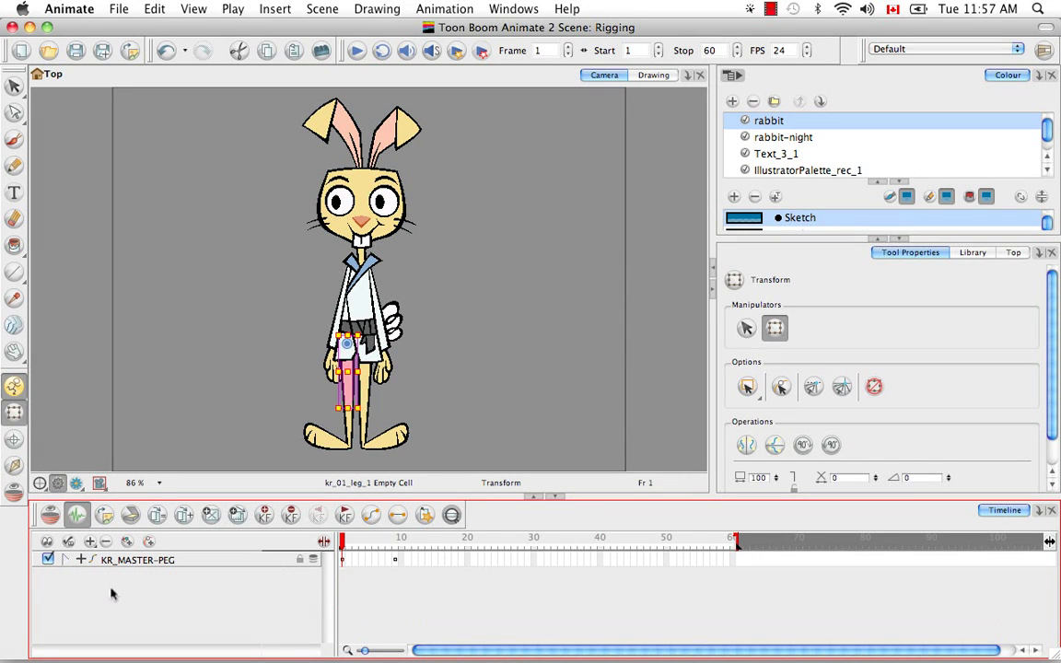
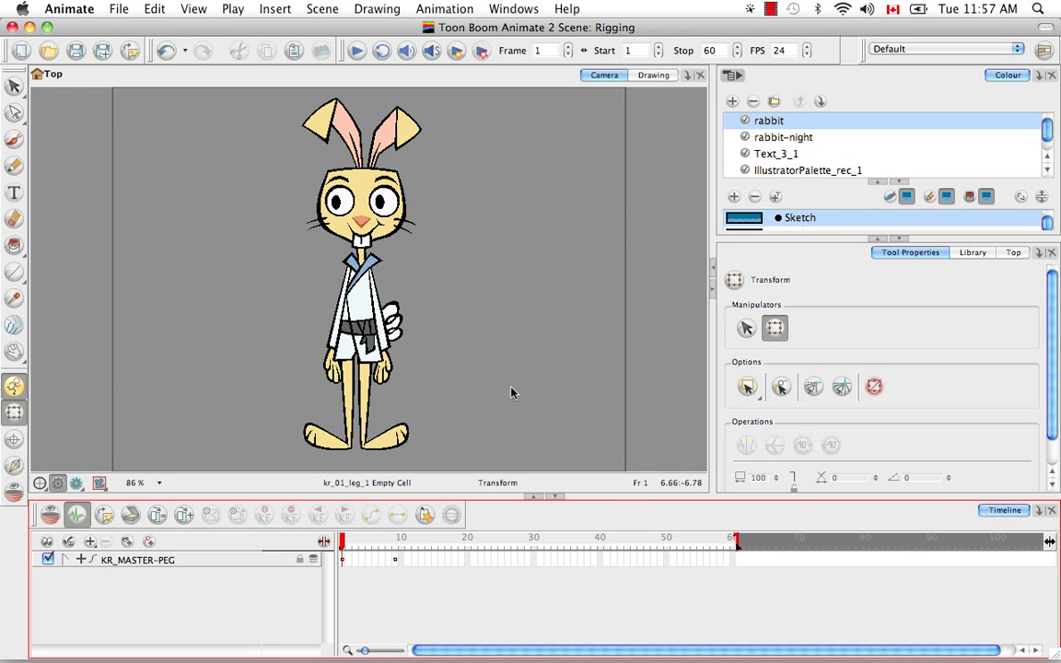
# - Expand KR_MASTER-PEG, test KR_UPPERBODY-PEG by rotating it clockwise around its waist pivot, and undo the rotation
pyautogui.click(65, 560)
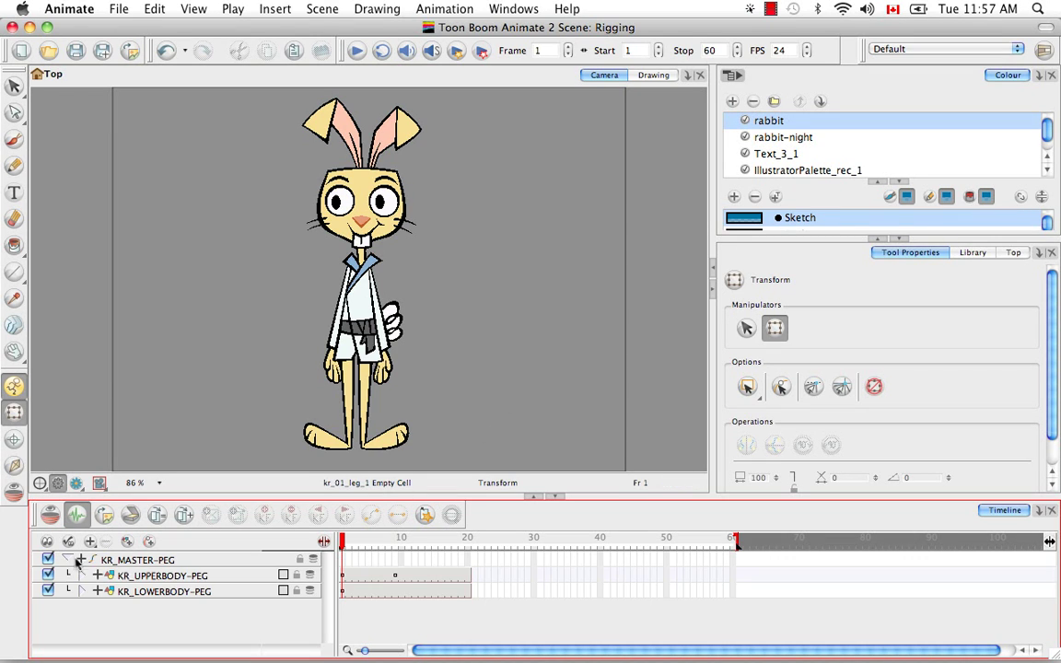
pyautogui.click(197, 577)
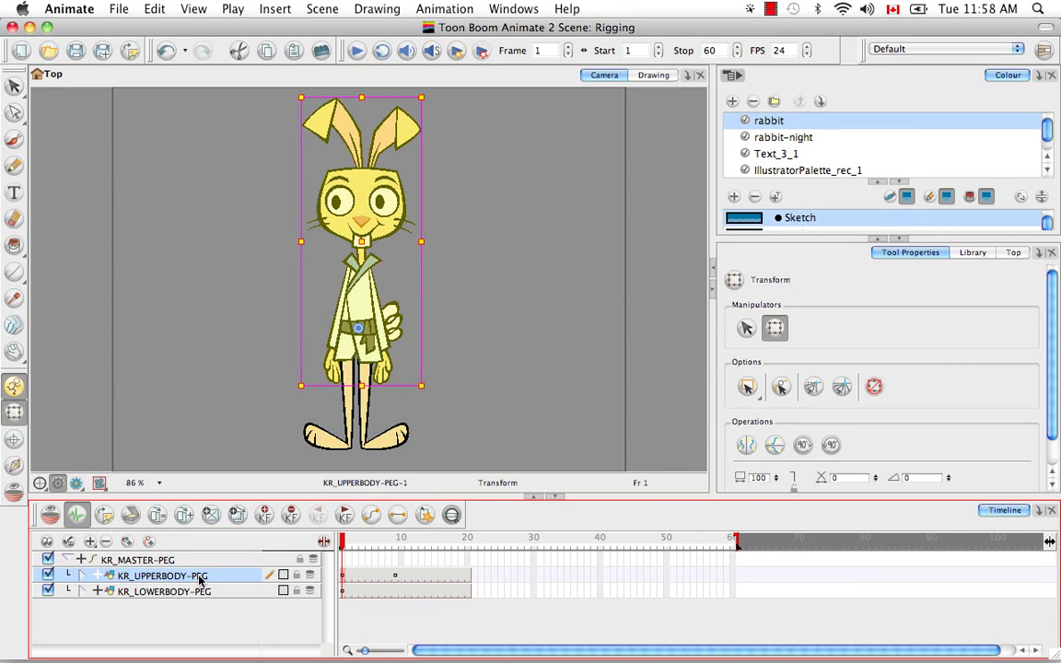
pyautogui.click(199, 594)
pyautogui.click(200, 579)
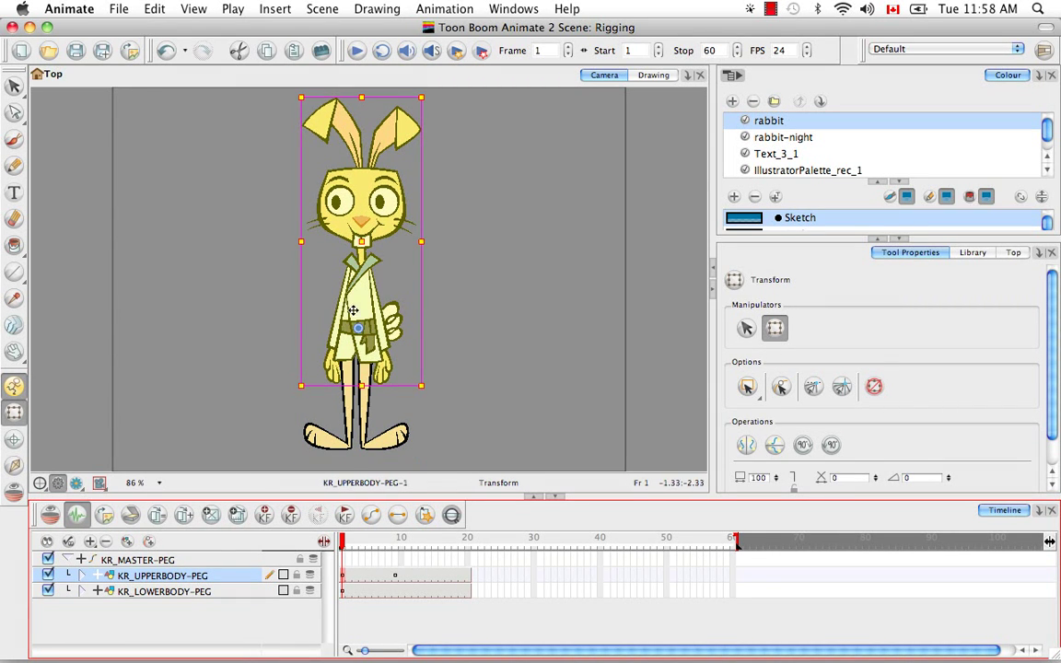
pyautogui.moveTo(396, 89); pyautogui.dragTo(466, 286)
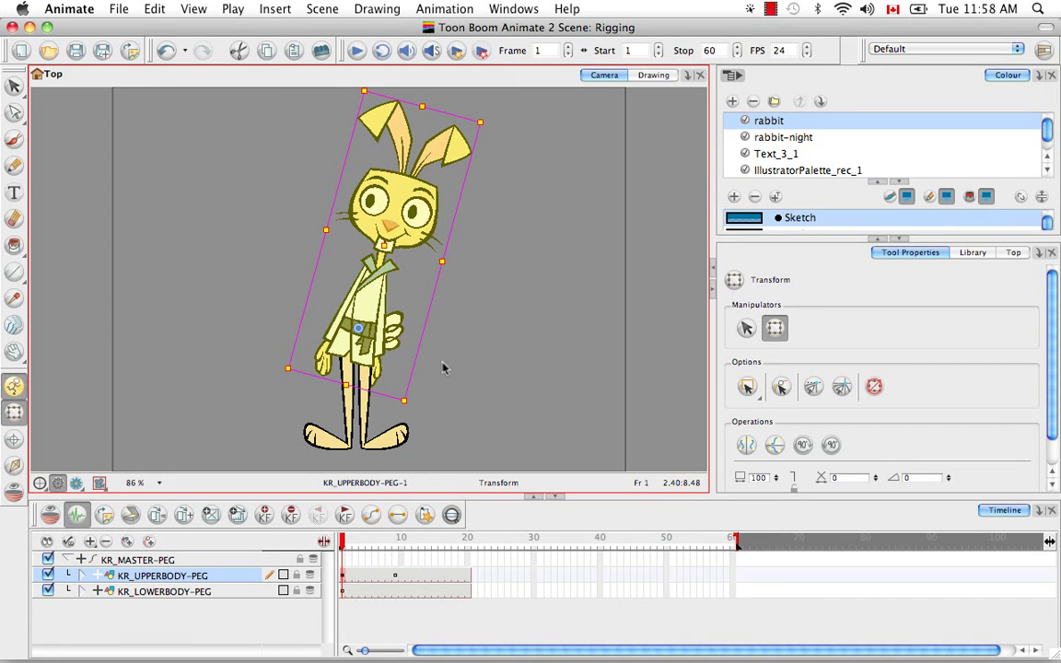
pyautogui.press('super+z')
# - Test KR_LOWERBODY-PEG by rotating the legs clockwise around the hip pivot, and undo the rotation
pyautogui.click(337, 396)
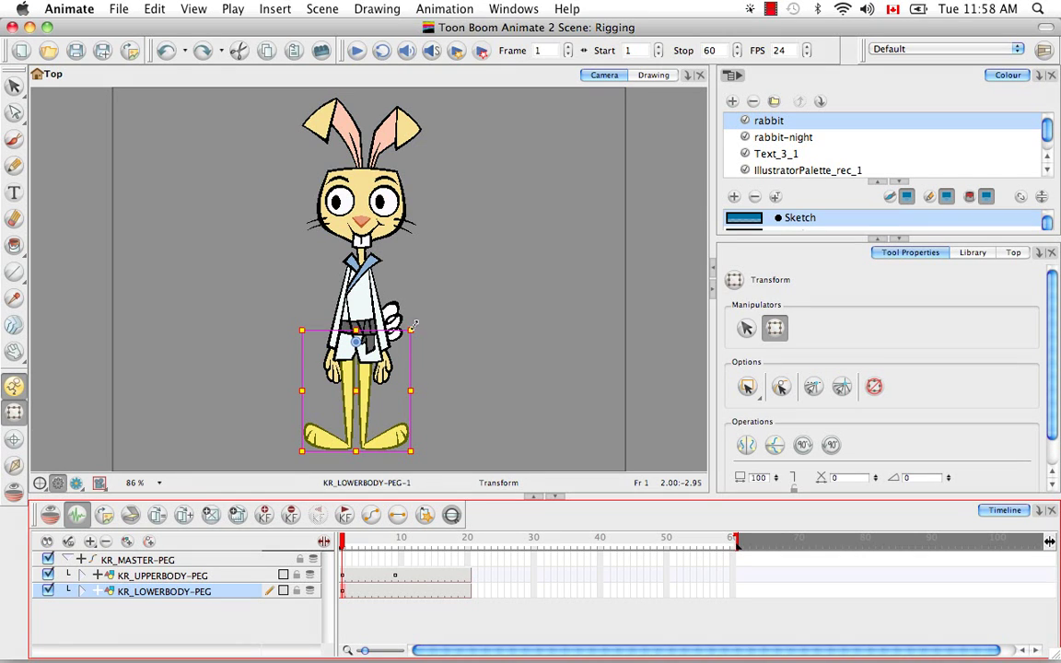
pyautogui.moveTo(421, 326); pyautogui.dragTo(398, 390)
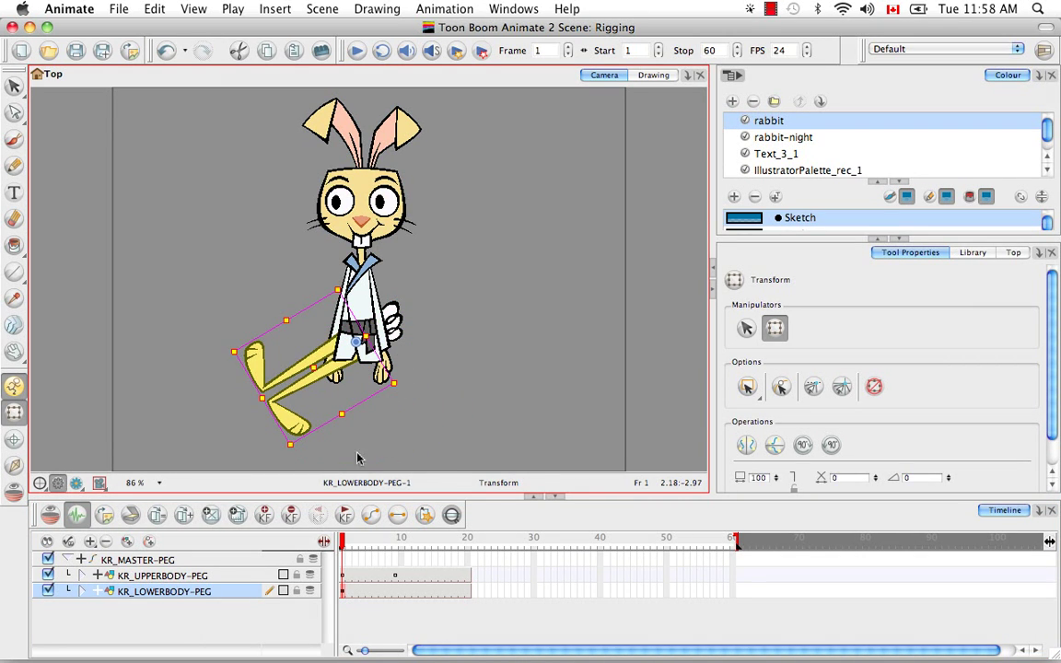
pyautogui.press('super+z')
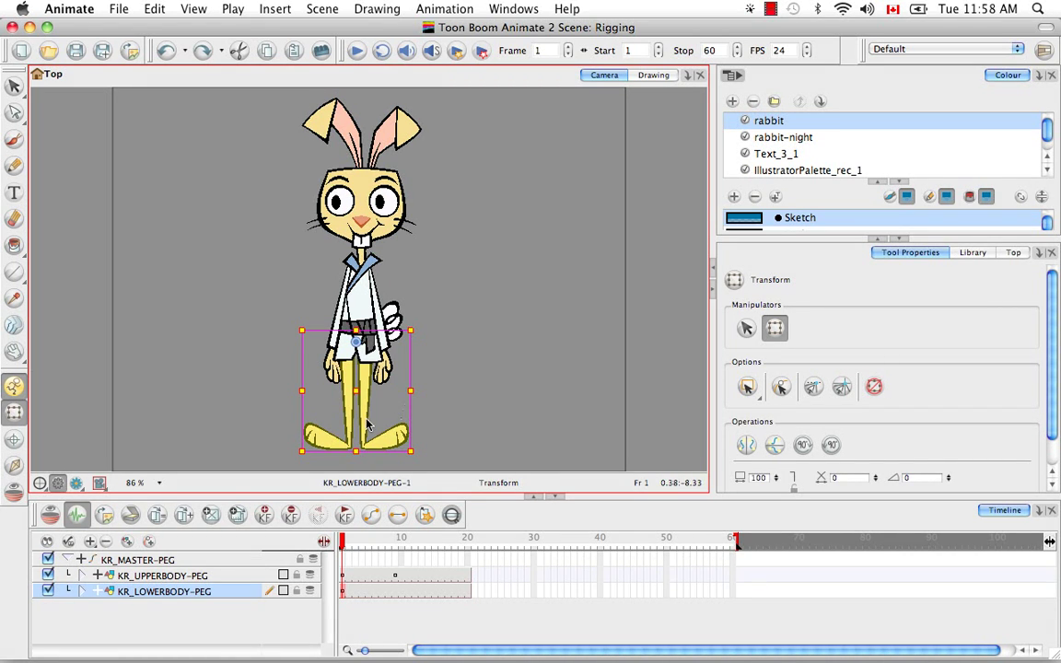
# - Expand KR_UPPERBODY-PEG and examine which parts KR_BODY-PEG and KR_NECK-PEG control
pyautogui.click(128, 576)
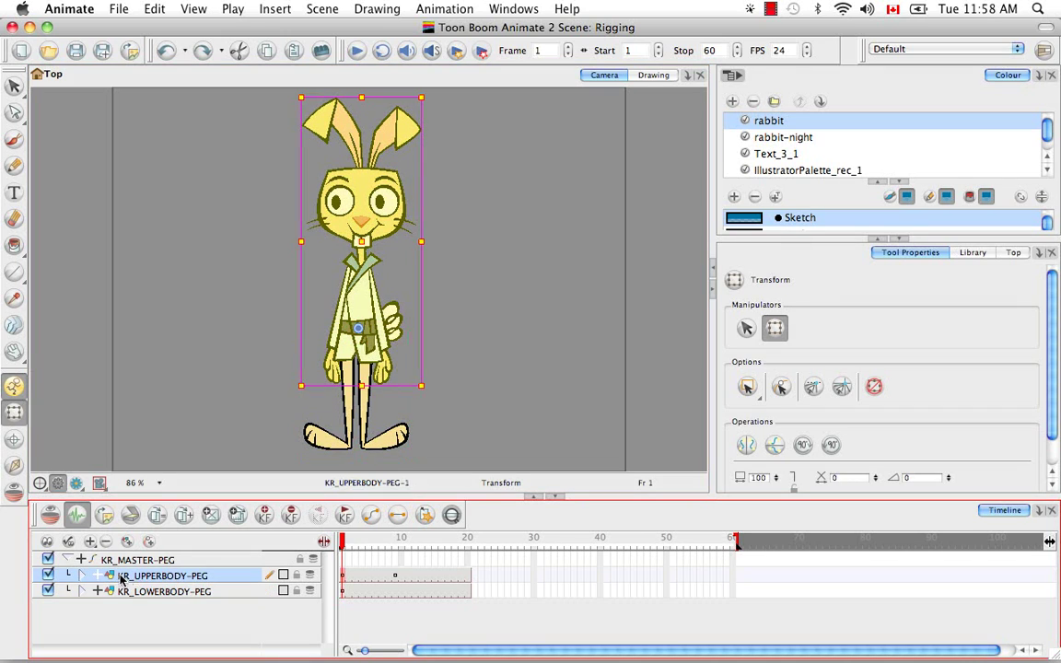
pyautogui.click(83, 575)
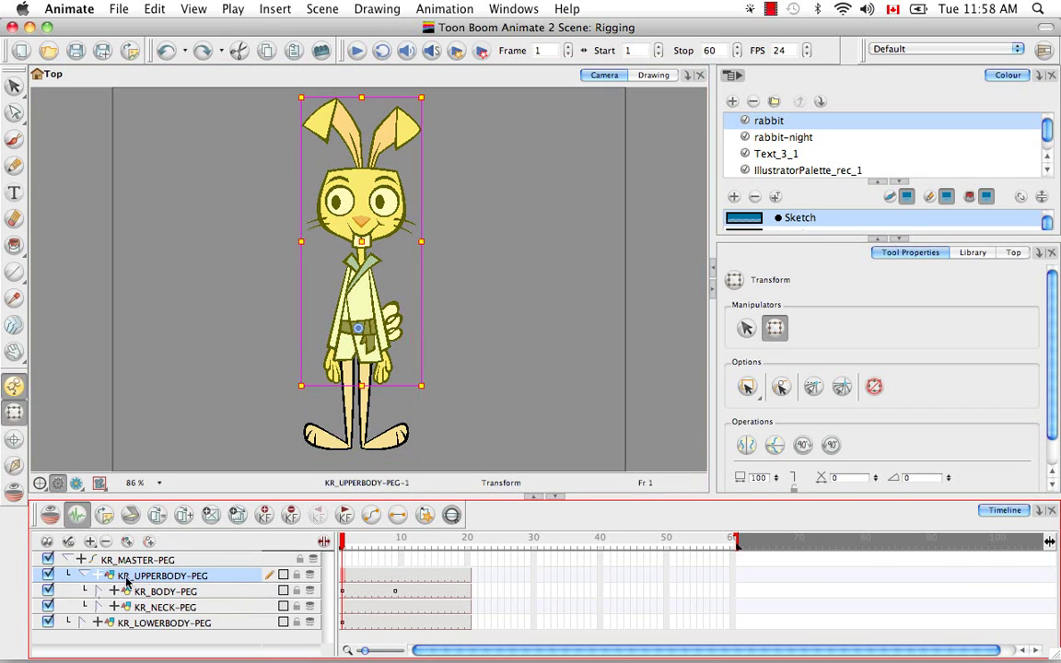
pyautogui.click(170, 594)
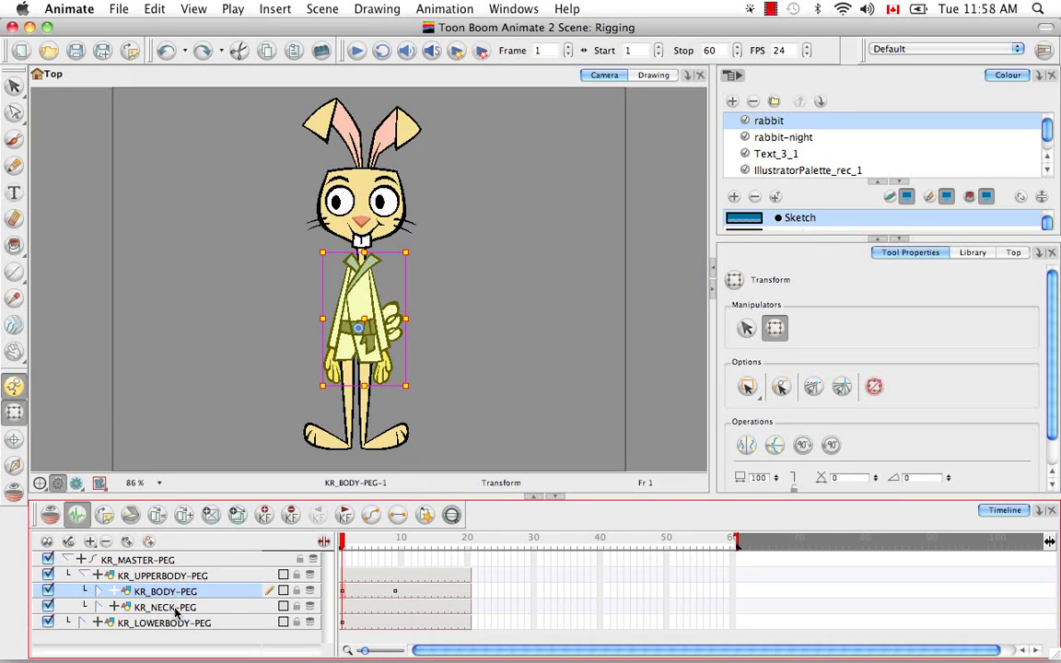
pyautogui.click(175, 610)
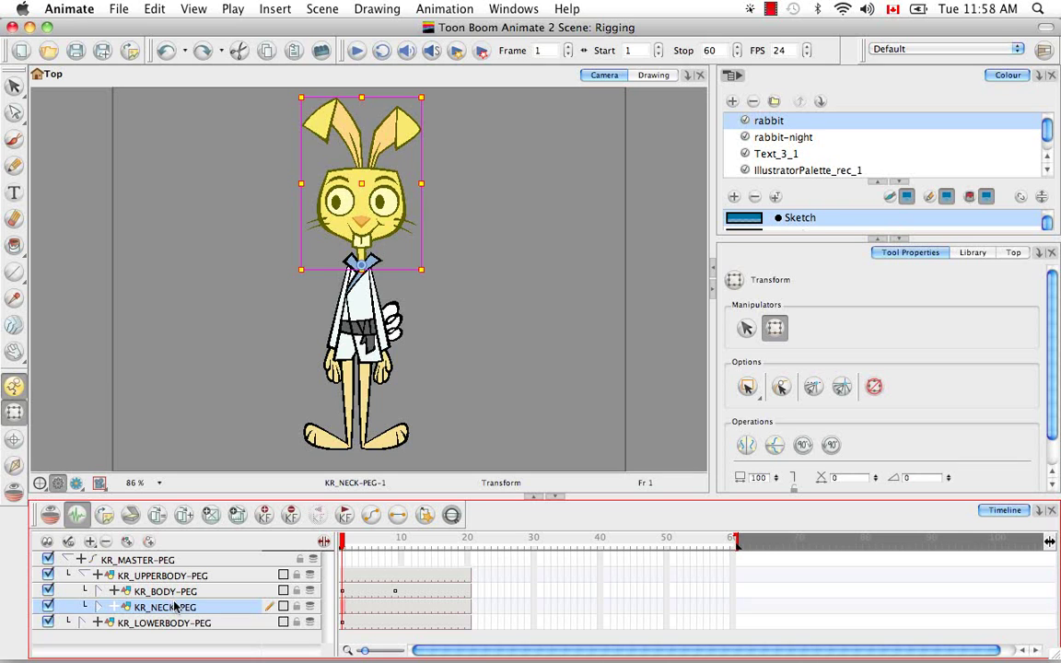
pyautogui.click(171, 593)
# - Expand KR_BODY-PEG and examine its kr_body, KR_01_ARM-PEG, KR_02_ARM-PEG and kr_tail children
pyautogui.click(113, 590)
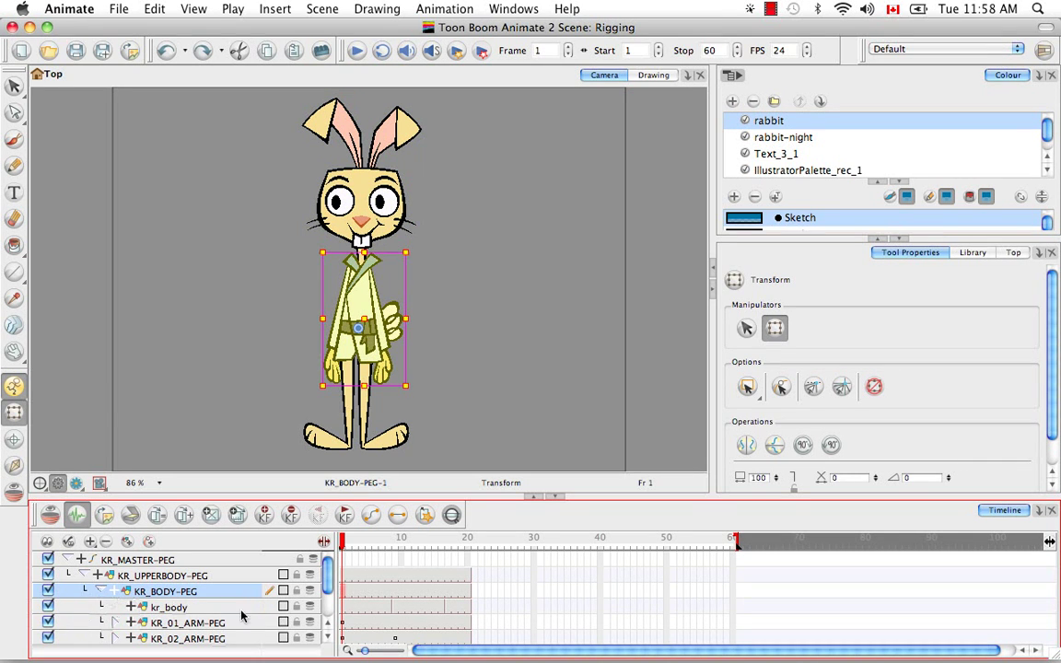
pyautogui.click(183, 607)
pyautogui.click(187, 623)
pyautogui.click(203, 640)
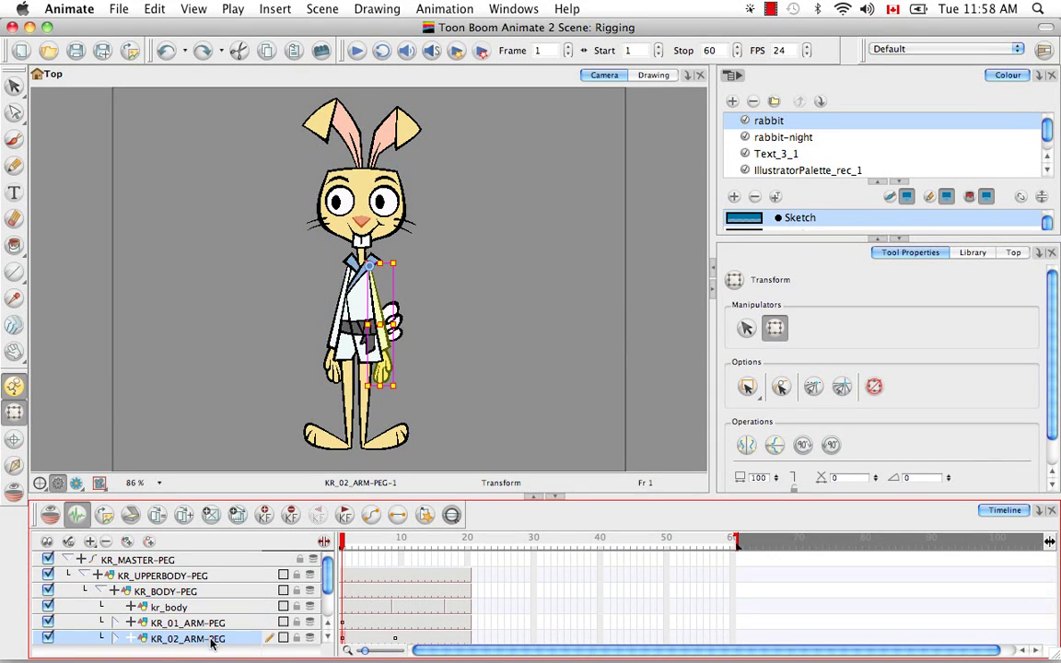
pyautogui.click(328, 639)
pyautogui.click(328, 640)
pyautogui.click(328, 639)
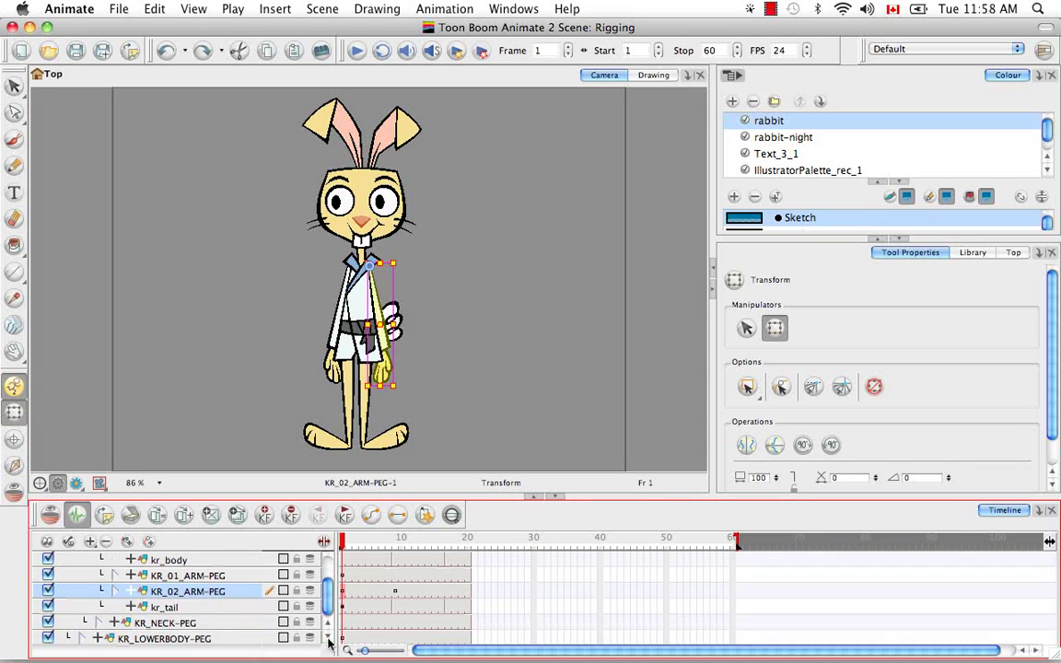
pyautogui.click(170, 608)
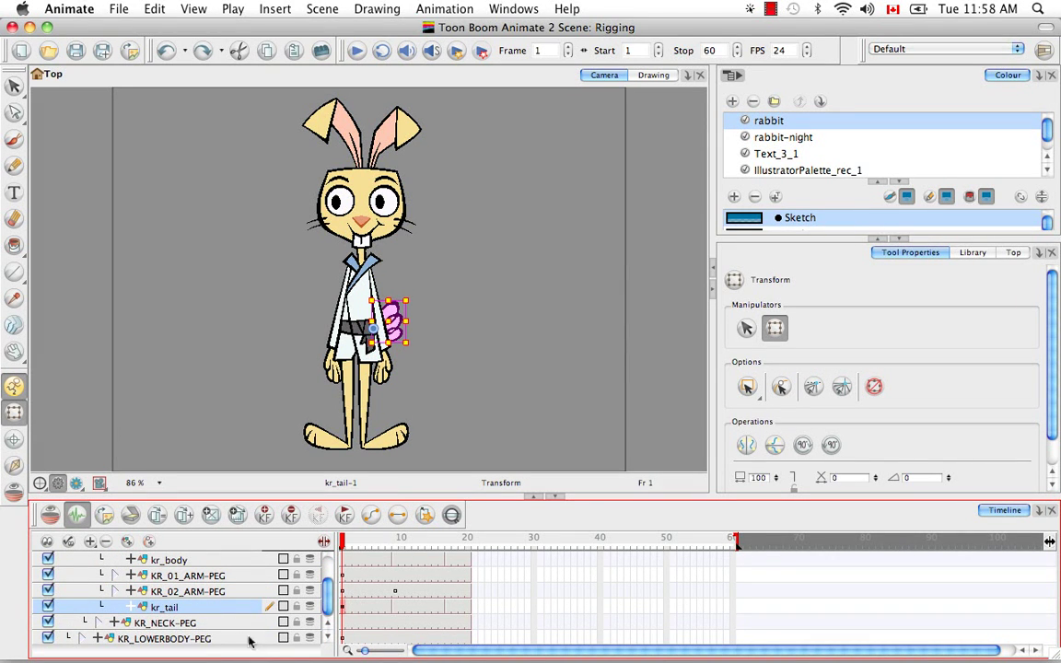
# - Expand KR_01_ARM-PEG to examine the arm and lower-arm pegs, and collapse it together with KR_BODY-PEG
pyautogui.click(115, 575)
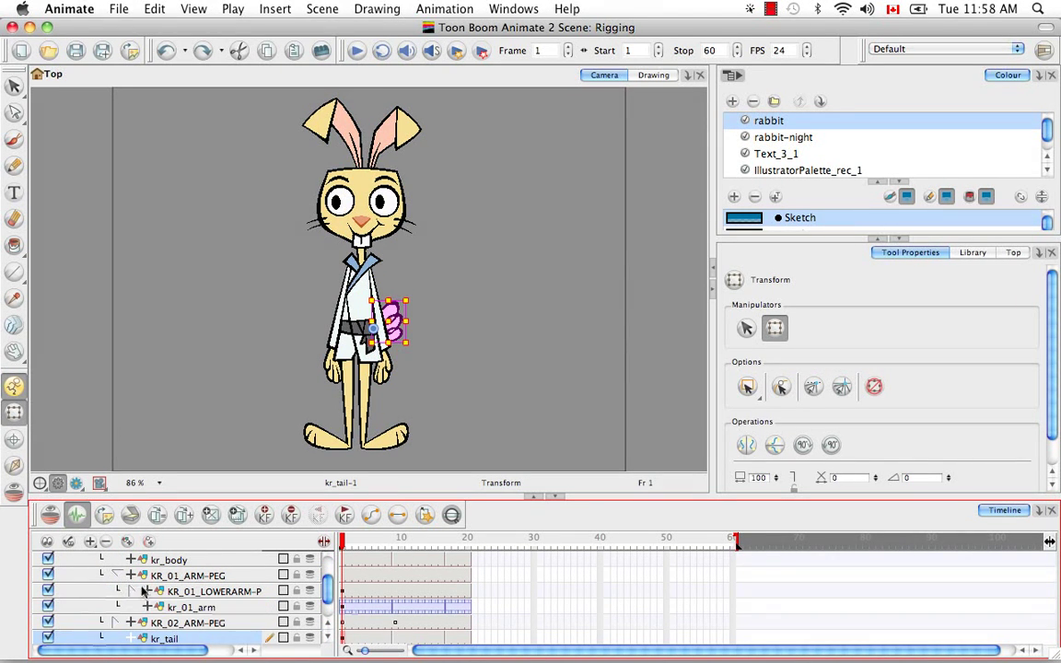
pyautogui.click(206, 577)
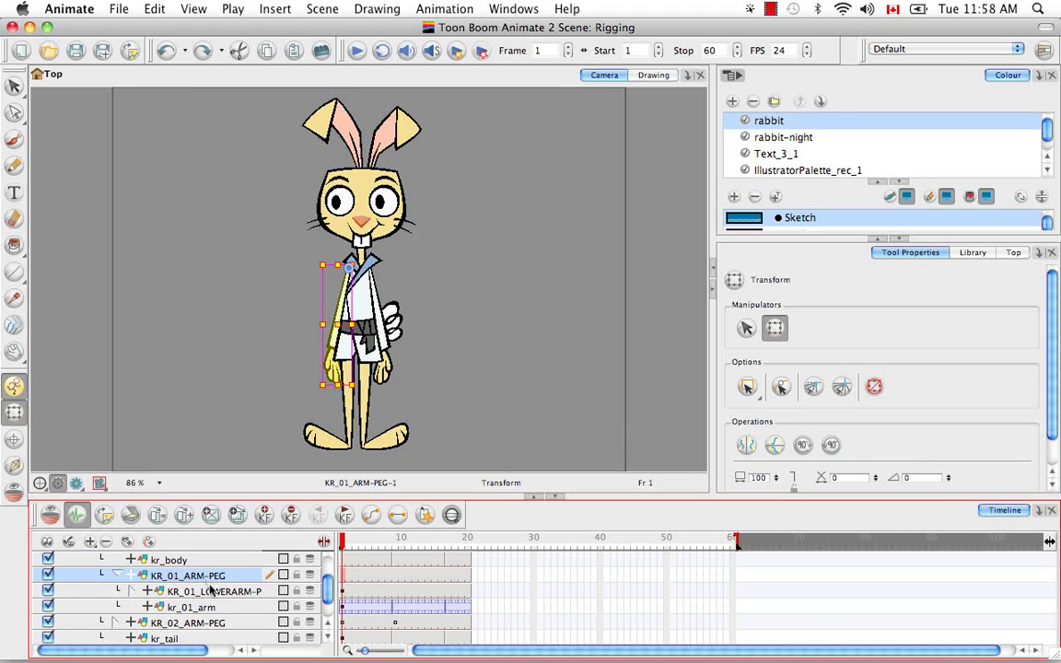
pyautogui.click(211, 591)
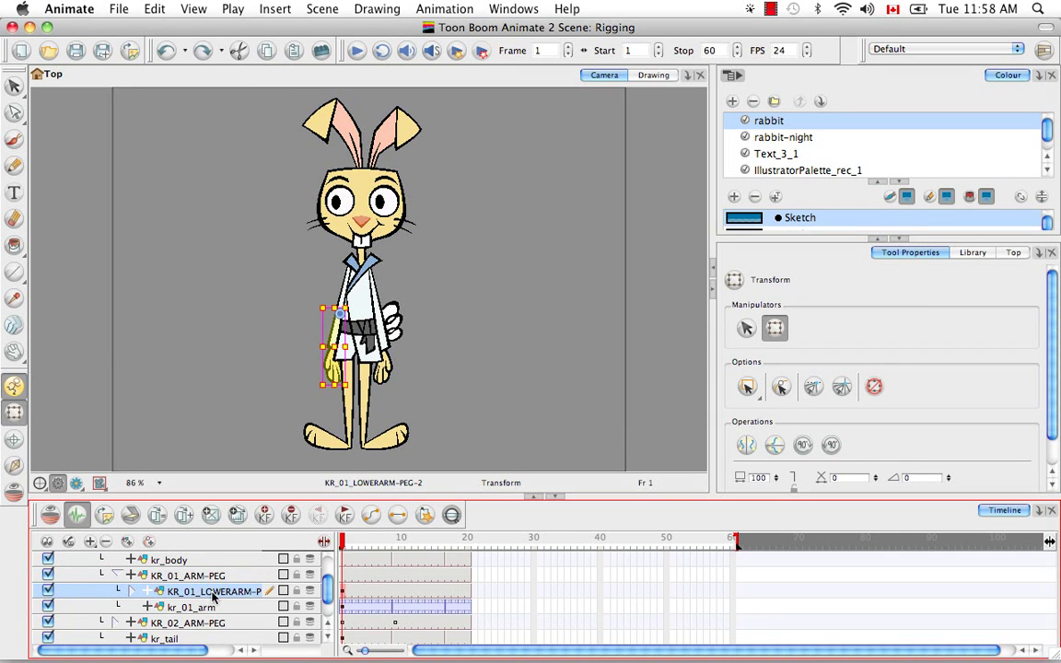
pyautogui.click(115, 575)
pyautogui.scroll(2, 323, 601)
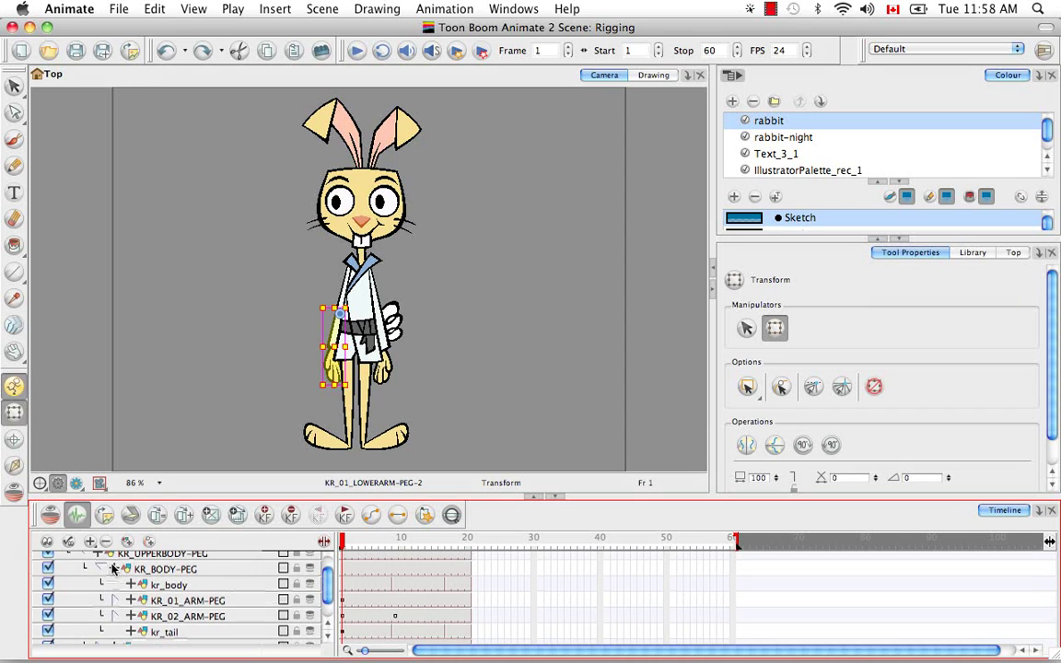
pyautogui.click(103, 569)
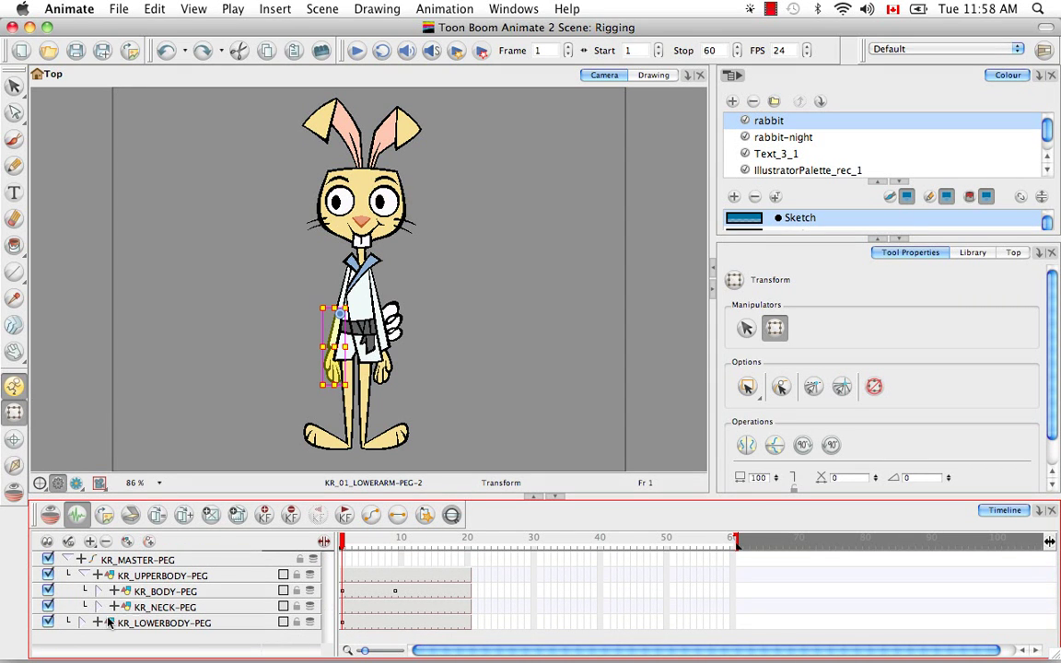
# - Expand KR_NECK-PEG and examine the KR_HEAD-PEG and kr_neck layers attached to it
pyautogui.click(155, 610)
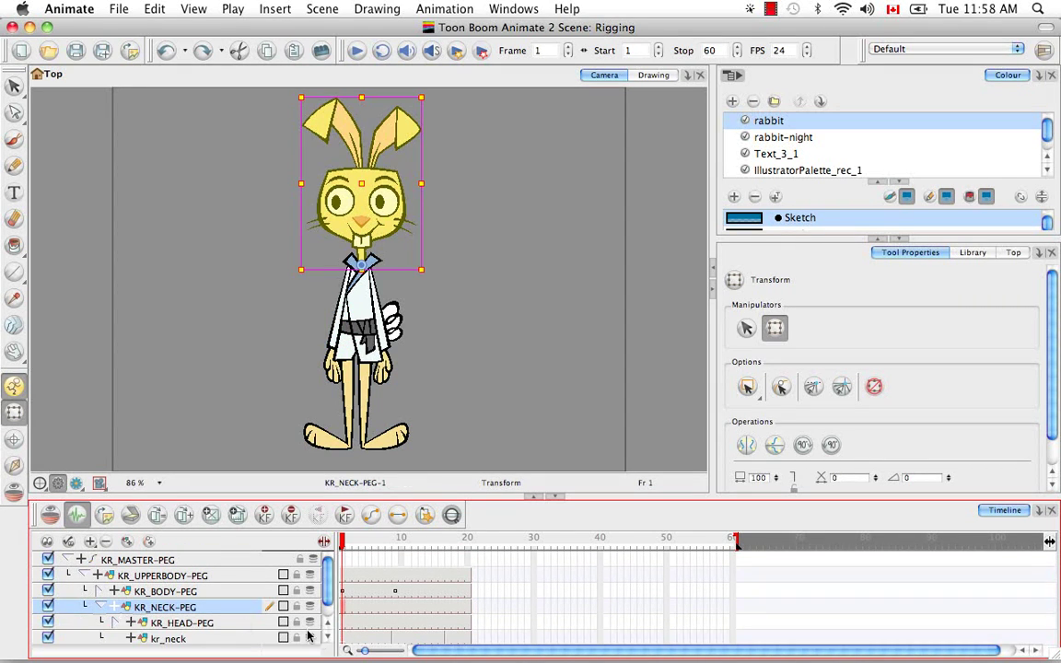
pyautogui.click(327, 637)
pyautogui.click(184, 606)
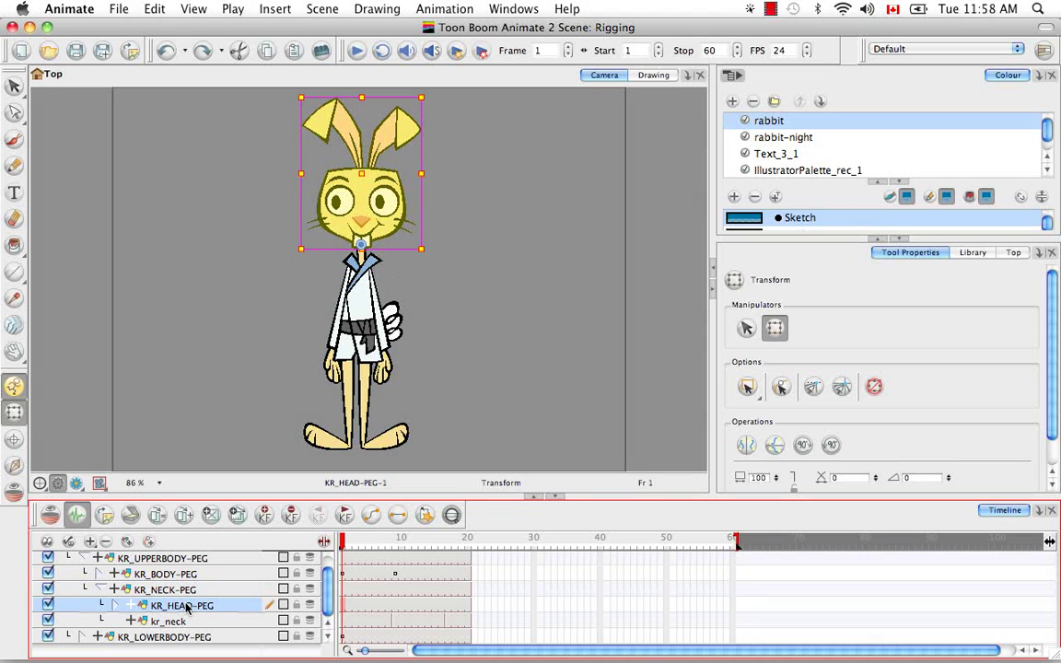
pyautogui.click(182, 623)
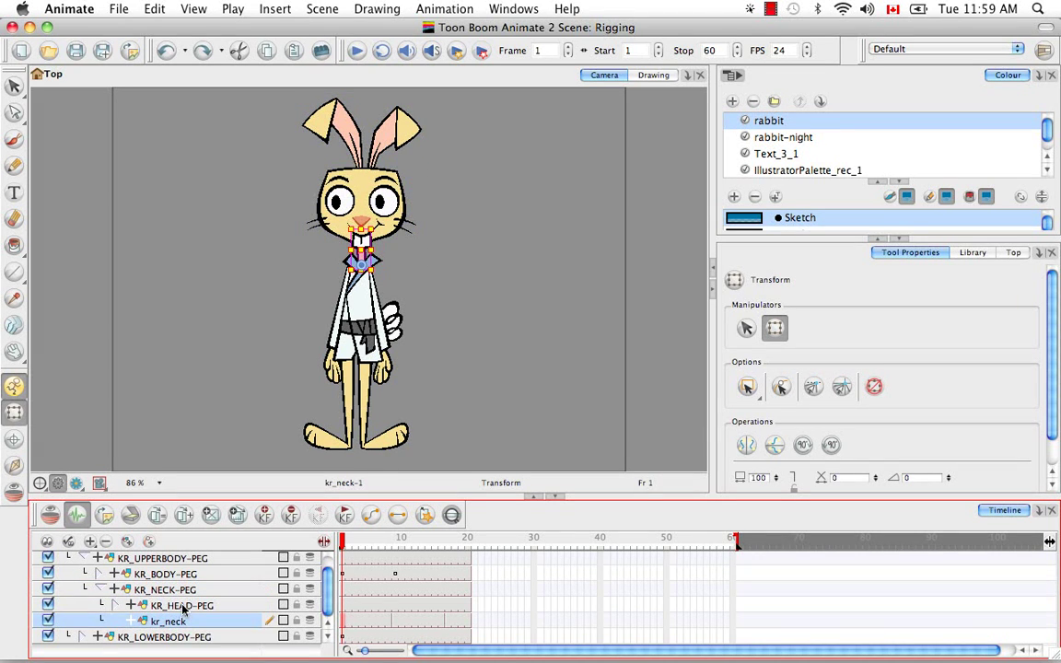
pyautogui.click(175, 605)
# - Expand KR_HEAD-PEG and examine its KR_FACIALFEATURES peg and kr_head drawing
pyautogui.click(116, 606)
pyautogui.click(250, 622)
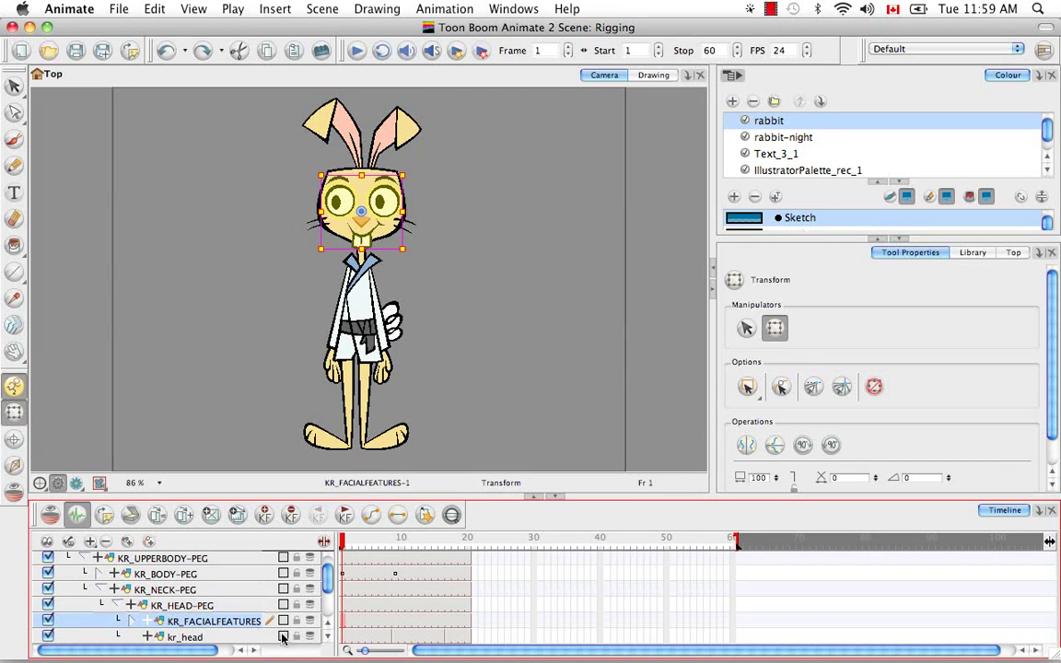
pyautogui.scroll(-1, 199, 606)
pyautogui.click(185, 607)
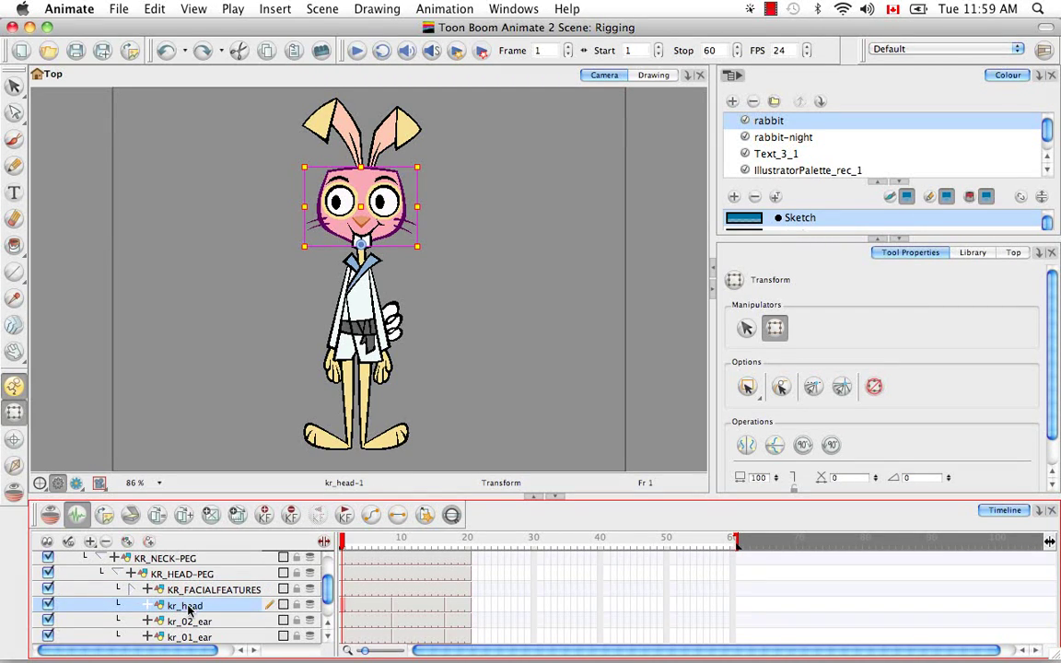
# - Expand KR_FACIALFEATURES, examine its mouth, nose and eye-peg layers, and open the KR_02_EYE-PEG hierarchy
pyautogui.click(146, 590)
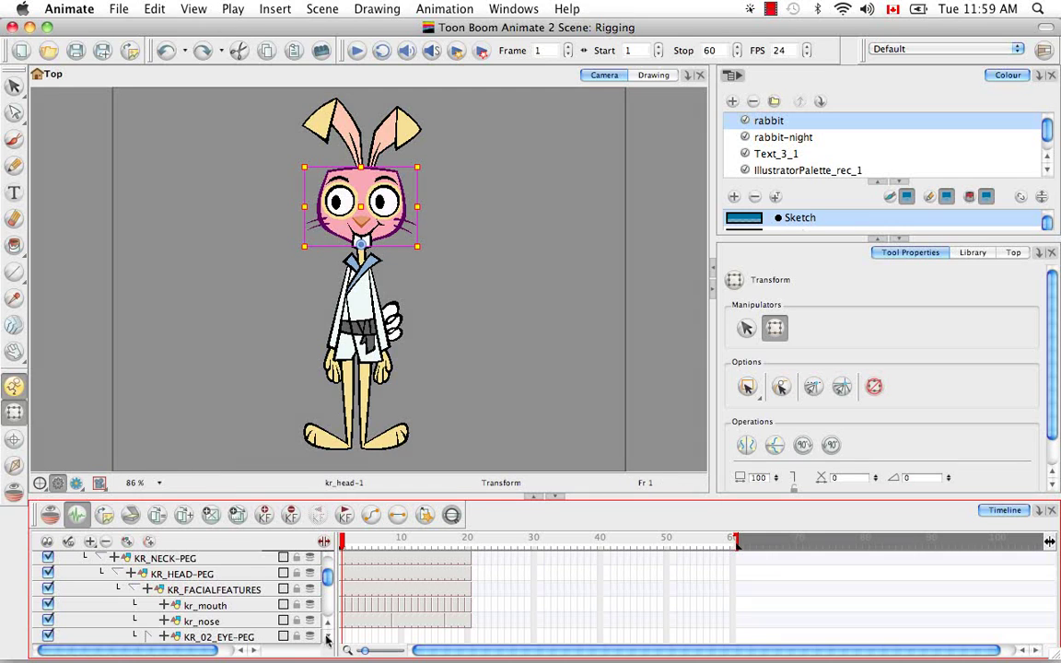
pyautogui.click(328, 636)
pyautogui.click(328, 637)
pyautogui.click(219, 576)
pyautogui.click(205, 591)
pyautogui.click(206, 606)
pyautogui.click(227, 623)
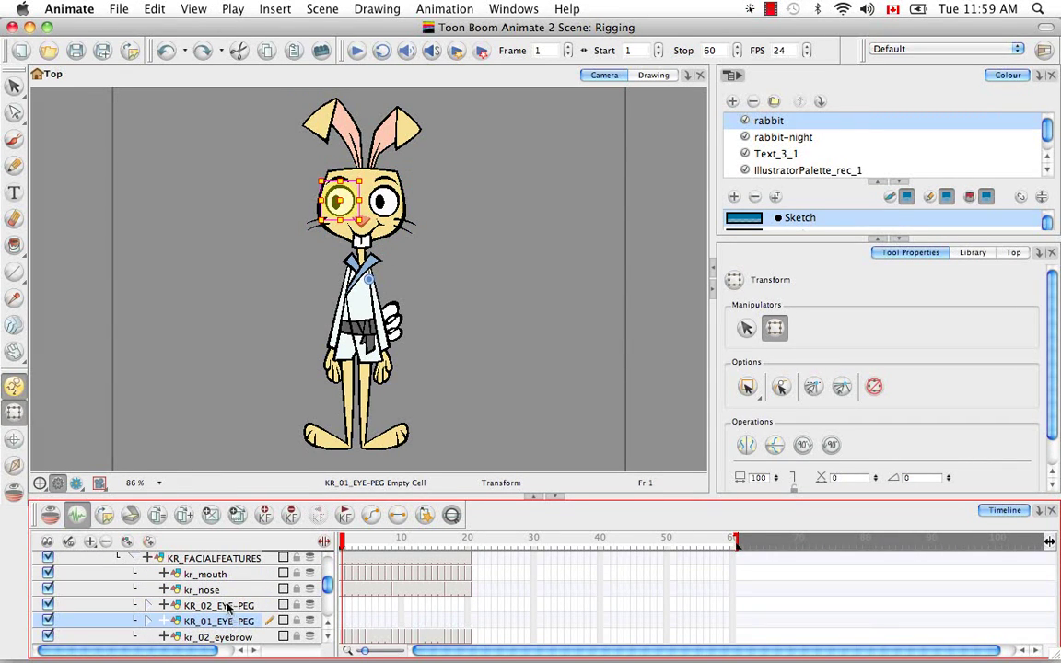
pyautogui.click(204, 606)
pyautogui.click(147, 605)
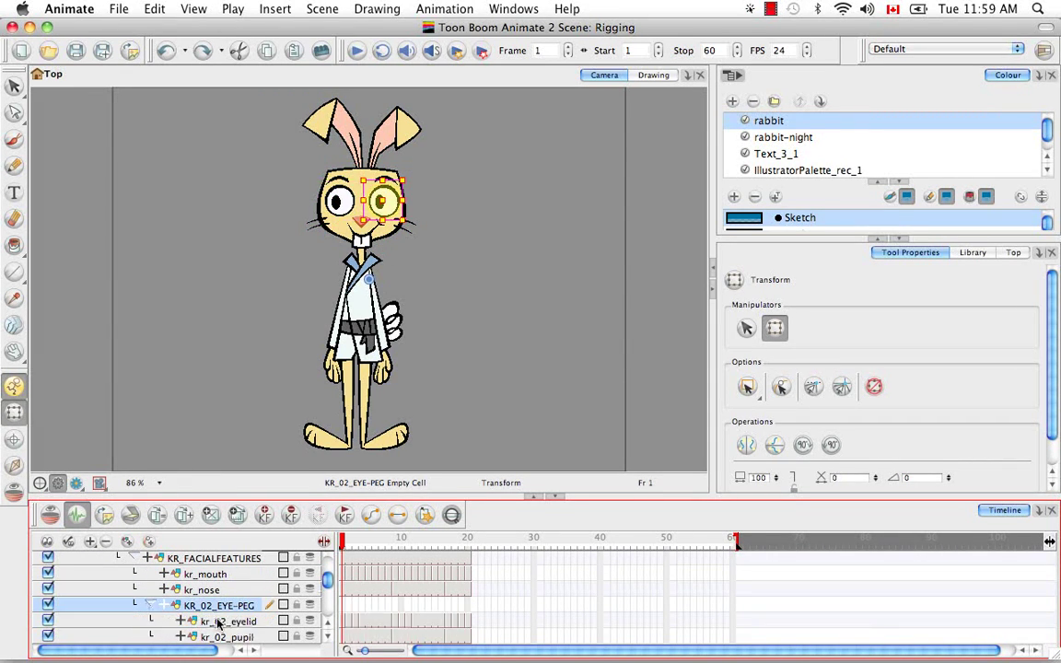
# - Examine the kr_02_eyelid, kr_02_pupil and kr_02_eyeball layers attached to KR_02_EYE-PEG
pyautogui.click(328, 637)
pyautogui.click(328, 637)
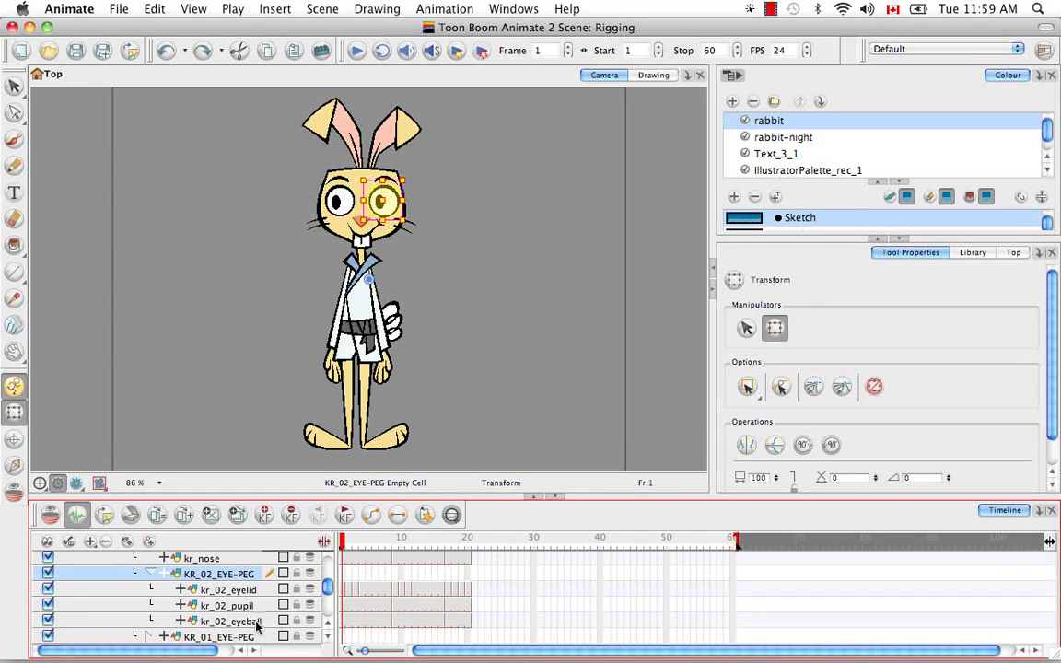
pyautogui.click(258, 591)
pyautogui.click(260, 606)
pyautogui.click(268, 622)
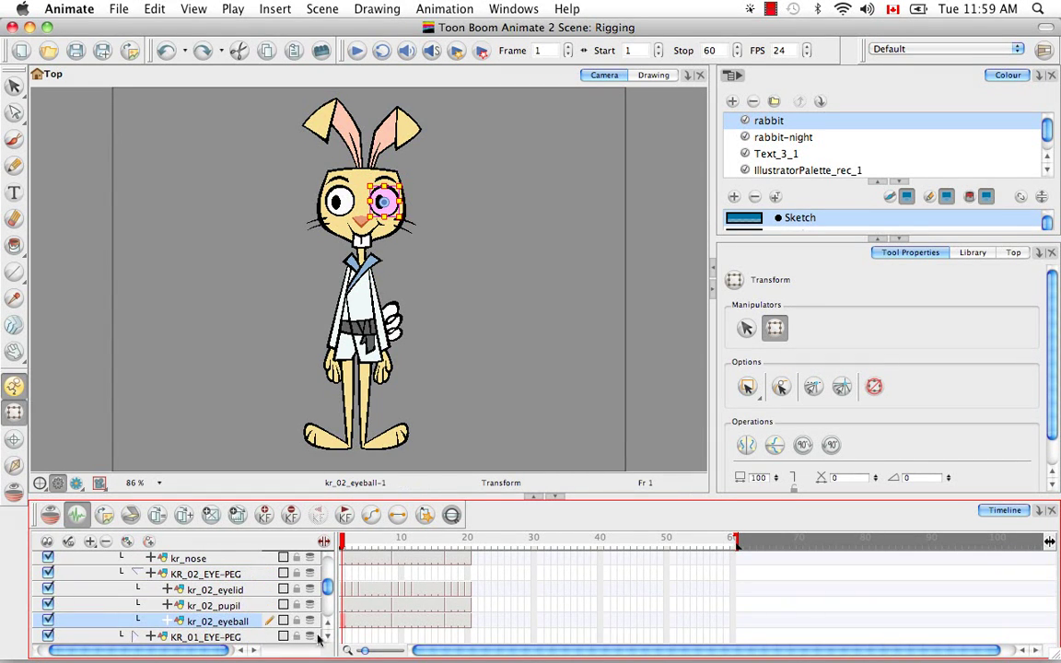
# - Examine the kr_02_eyebrow and kr_01_eyebrow layers, and collapse the KR_FACIALFEATURES hierarchy
pyautogui.click(328, 636)
pyautogui.click(328, 637)
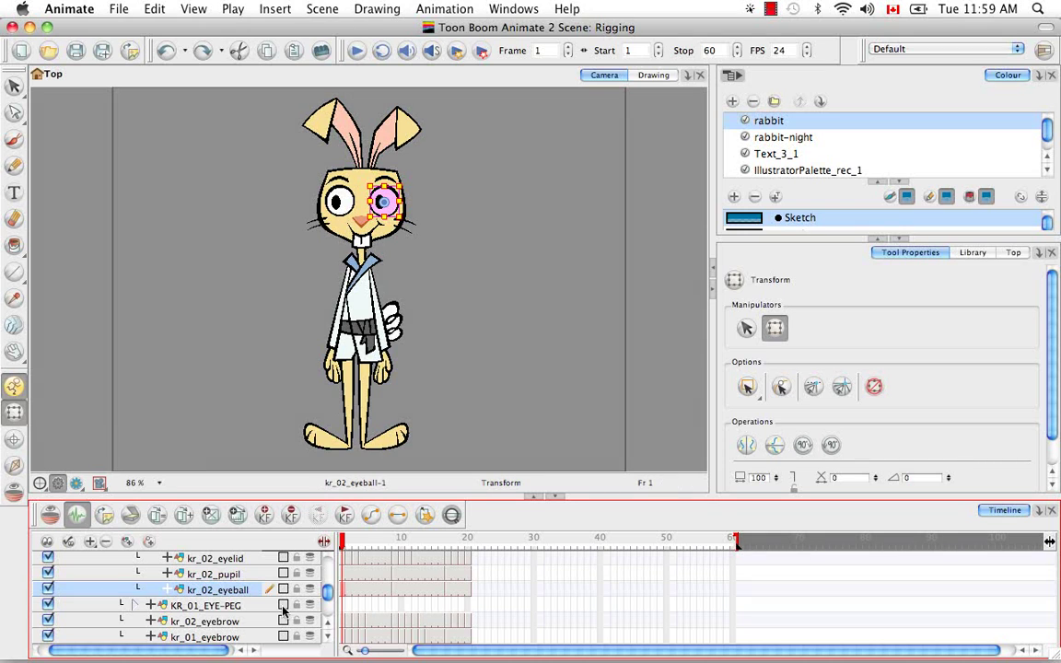
pyautogui.click(262, 621)
pyautogui.click(263, 637)
pyautogui.click(327, 637)
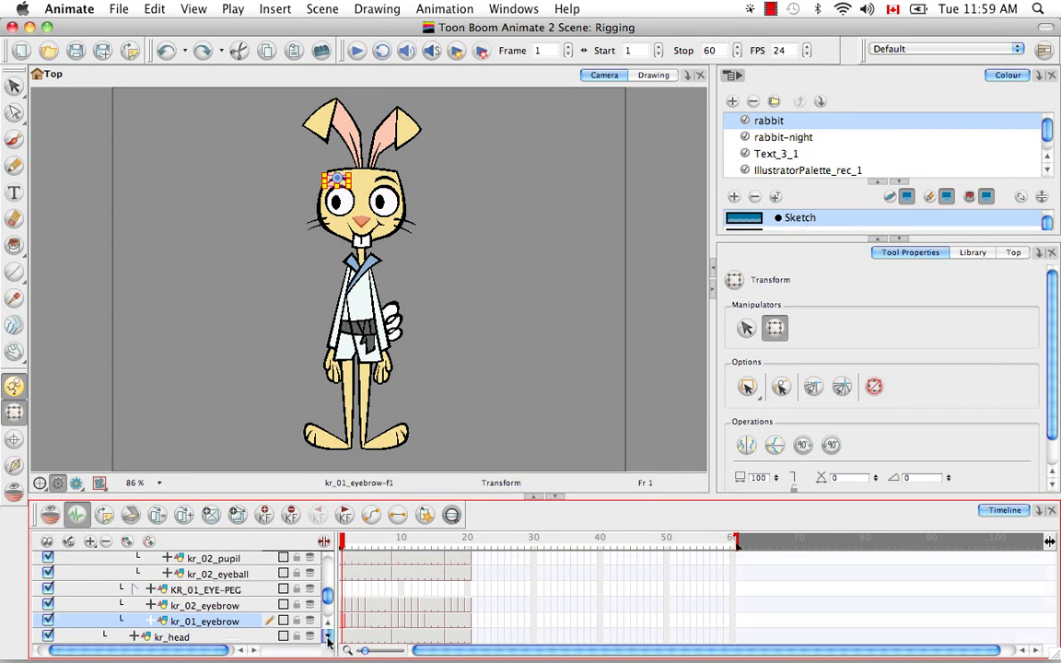
pyautogui.click(328, 636)
pyautogui.scroll(6, 230, 594)
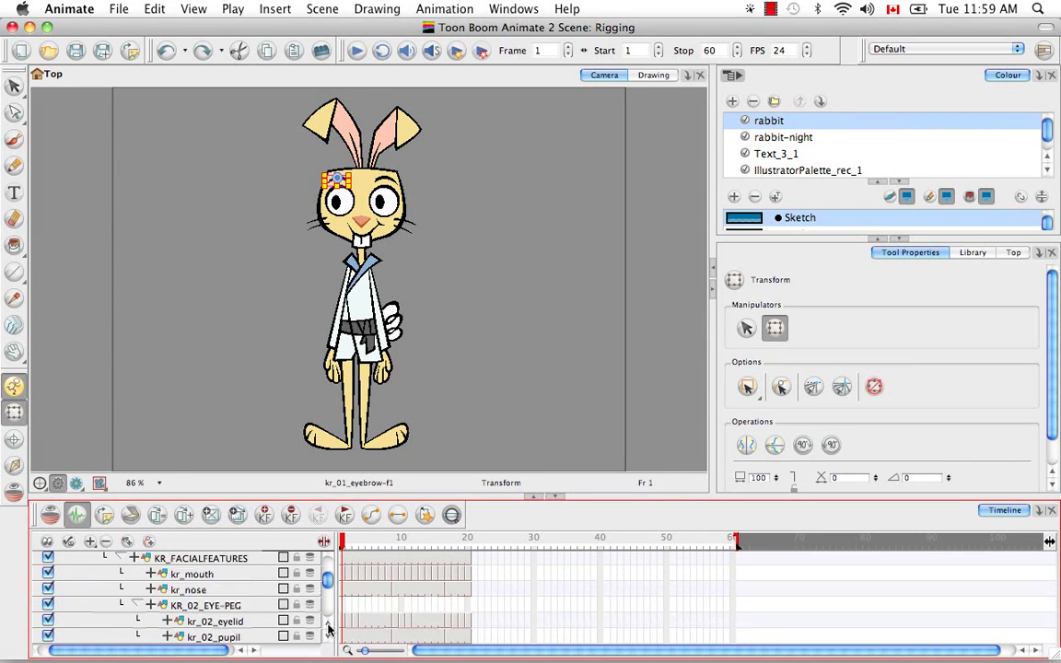
pyautogui.click(125, 589)
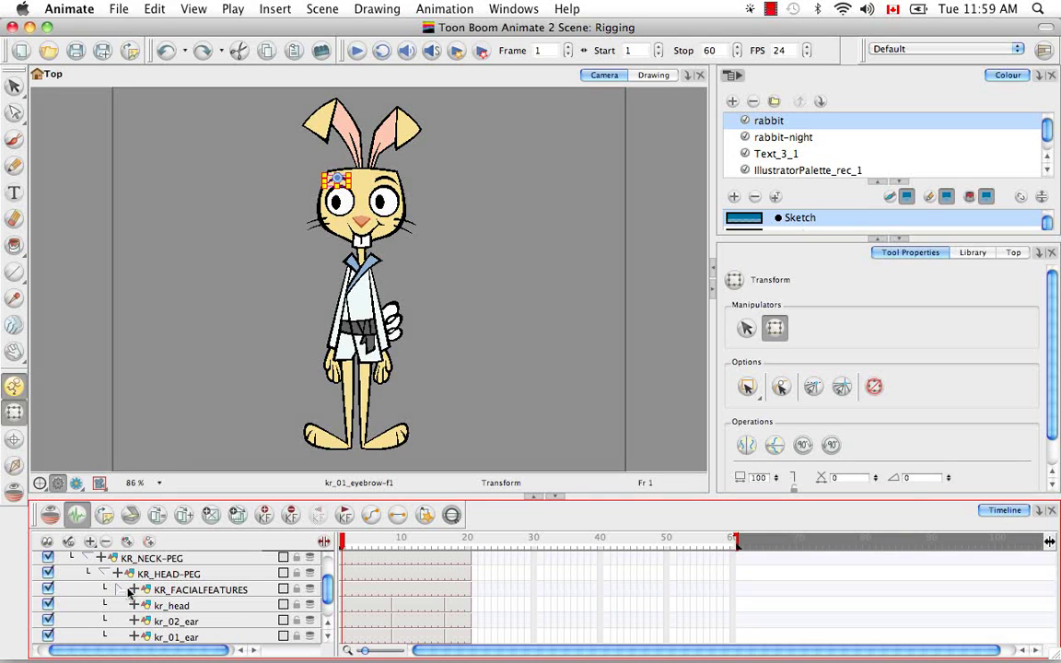
# - Examine the KR_FACIALFEATURES, kr_head and kr_01_ear layers attached to KR_HEAD-PEG
pyautogui.click(328, 643)
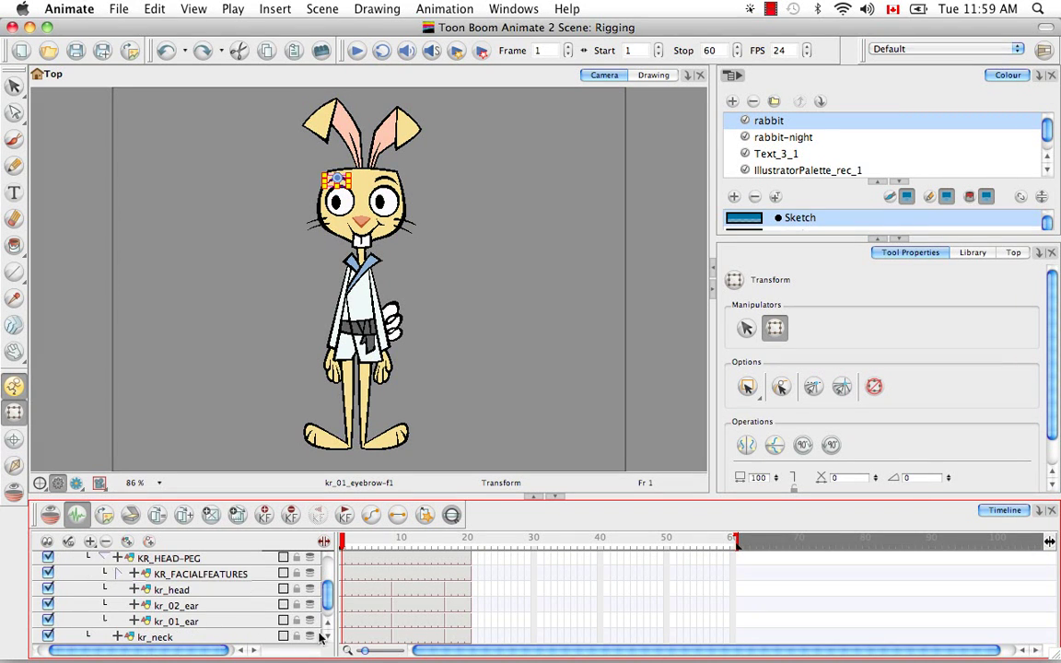
pyautogui.click(189, 575)
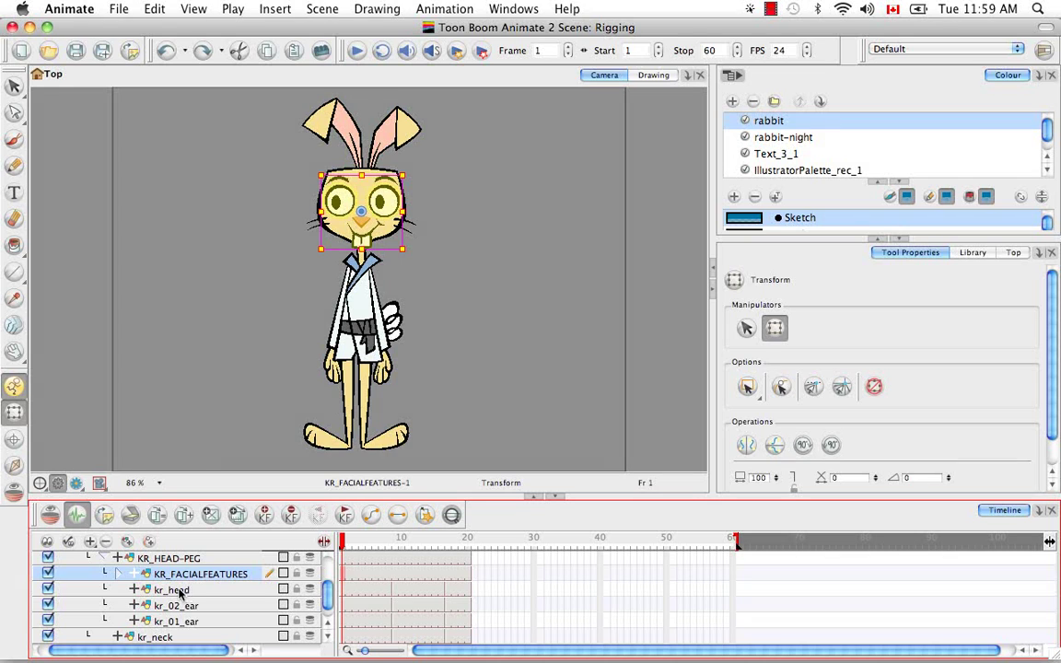
pyautogui.click(179, 591)
pyautogui.click(182, 622)
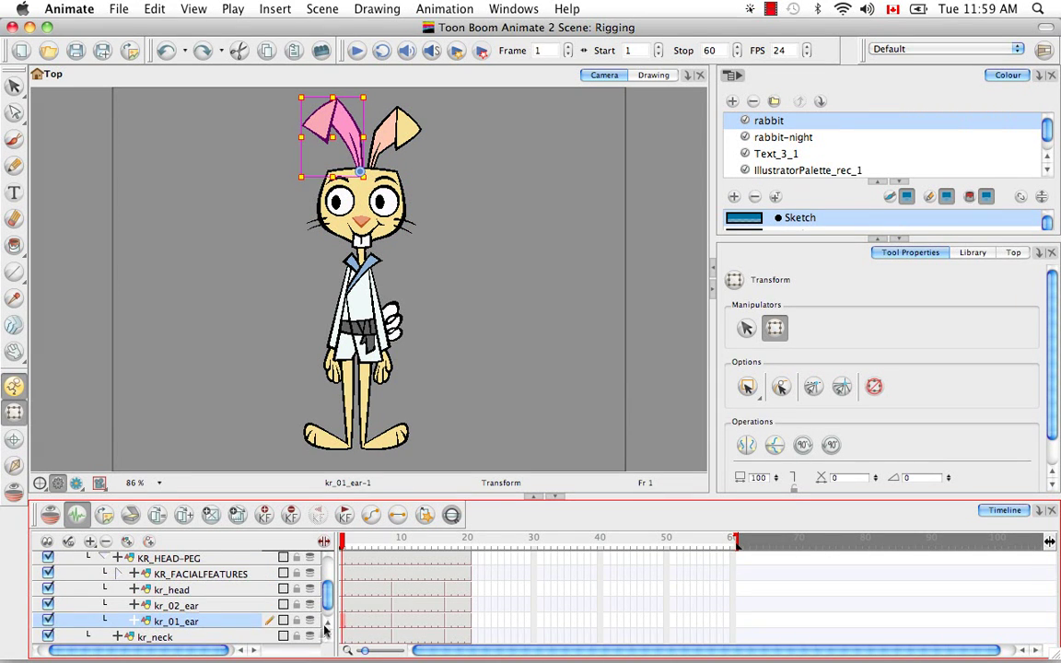
# - Collapse KR_HEAD-PEG, KR_NECK-PEG and the whole KR_UPPERBODY-PEG hierarchy
pyautogui.scroll(3, 324, 631)
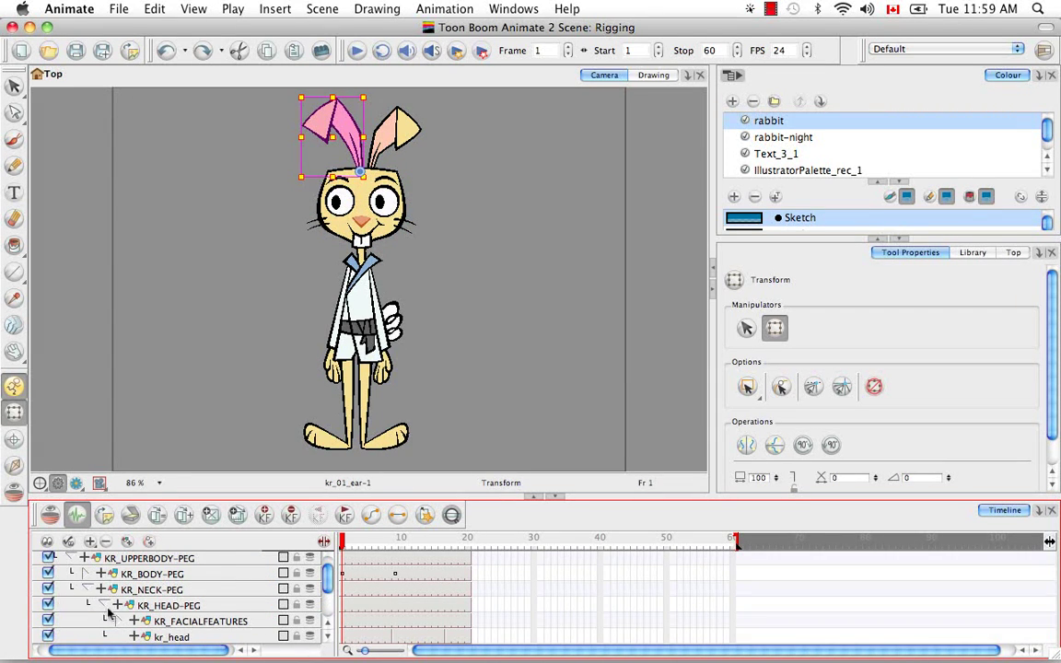
pyautogui.click(107, 608)
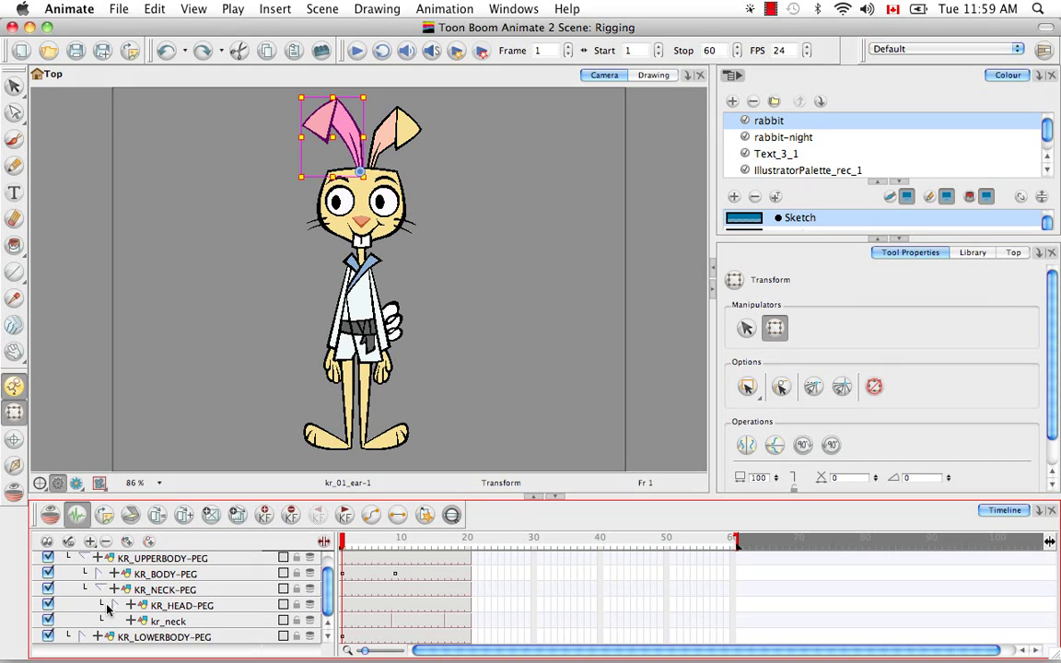
pyautogui.click(99, 587)
pyautogui.click(82, 575)
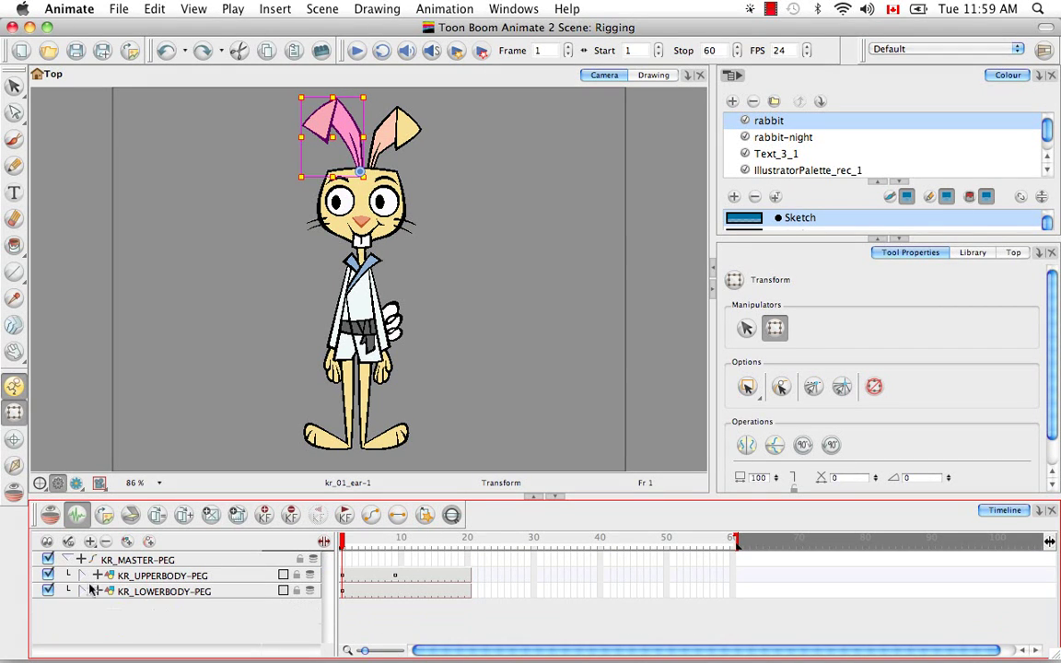
# - Expand KR_LOWERBODY-PEG and examine its KR_02_LEG-PEG, KR_01_LEG-PEG and kr_hips layers
pyautogui.click(83, 591)
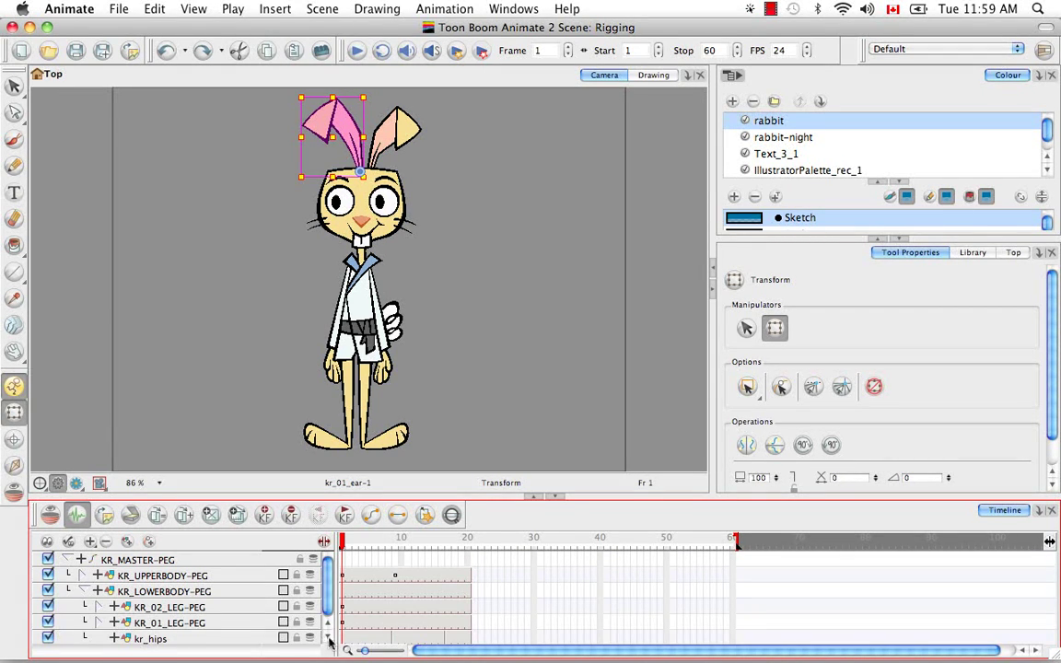
pyautogui.click(168, 605)
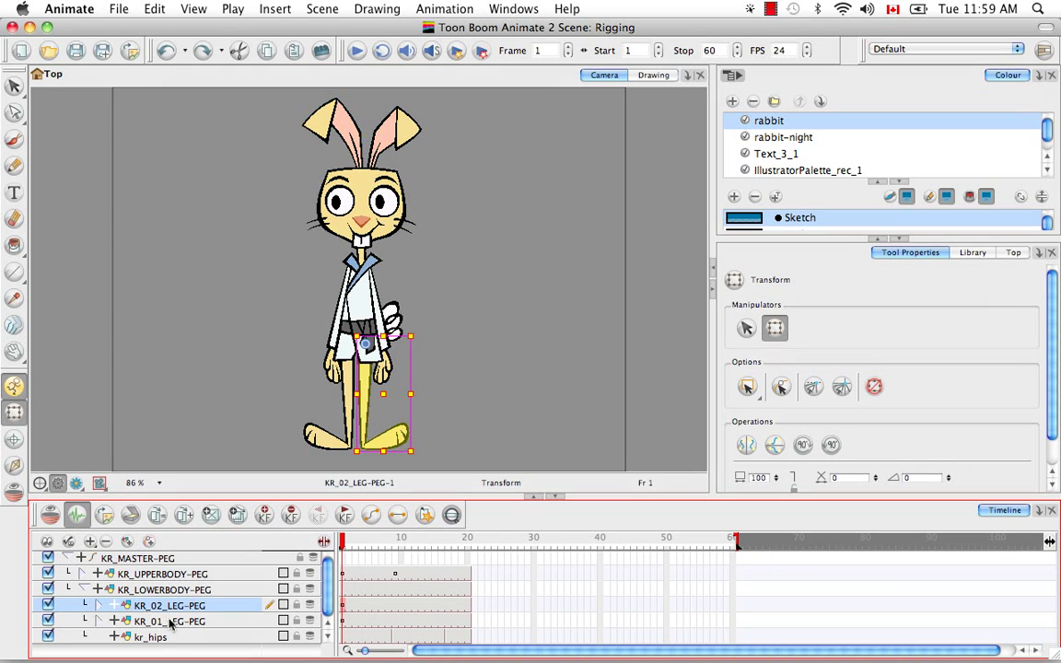
pyautogui.click(163, 621)
pyautogui.click(152, 637)
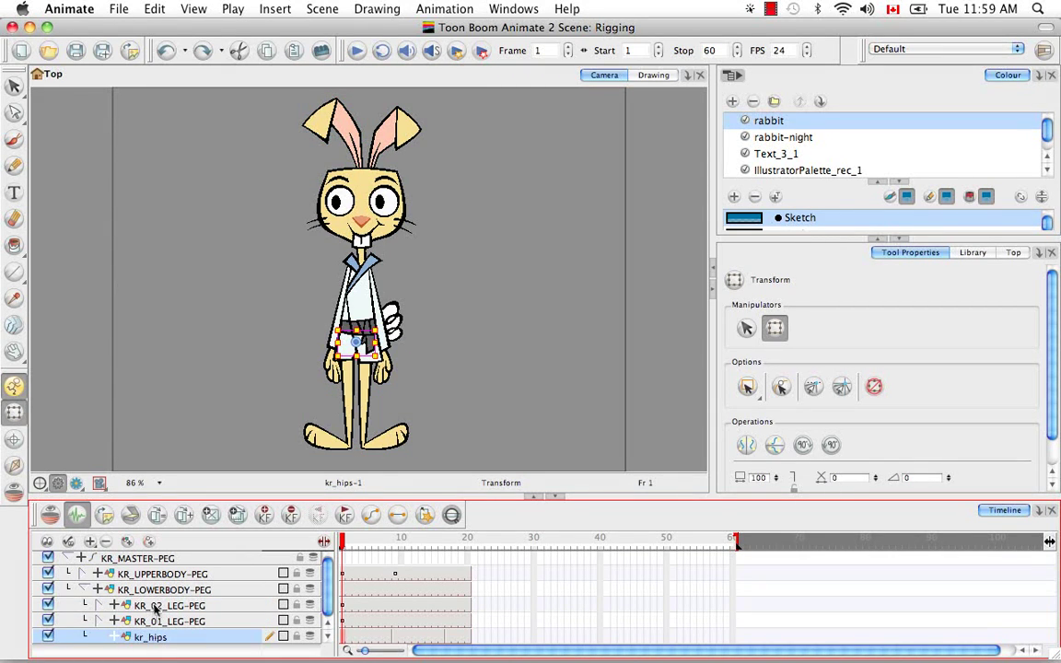
# - Expand KR_02_LEG-PEG and KR_02_LOWERLEG-PEG, and examine the lower-leg peg with its kr_02_foot and kr_02_tibia layers
pyautogui.click(143, 605)
pyautogui.click(99, 605)
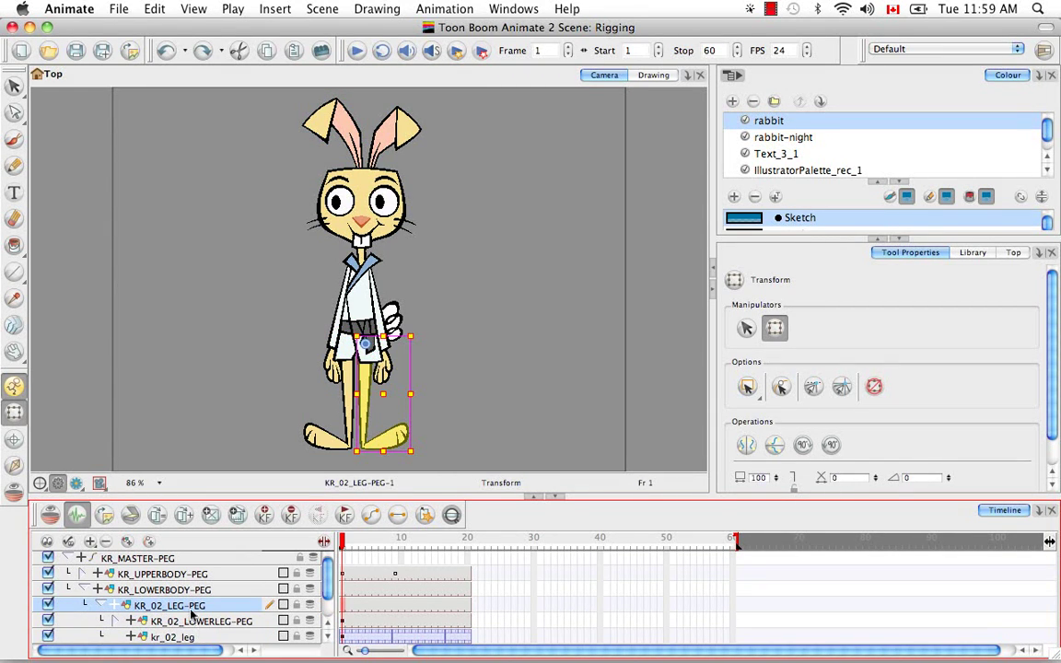
pyautogui.click(198, 620)
pyautogui.click(326, 640)
pyautogui.click(326, 641)
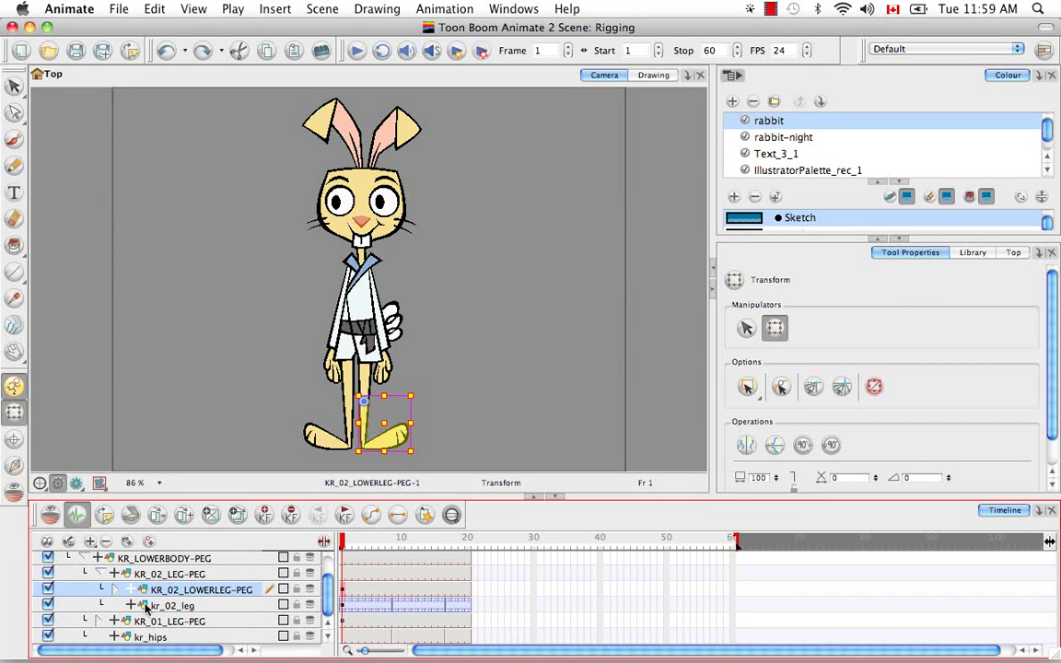
pyautogui.click(114, 590)
pyautogui.click(170, 620)
pyautogui.click(188, 606)
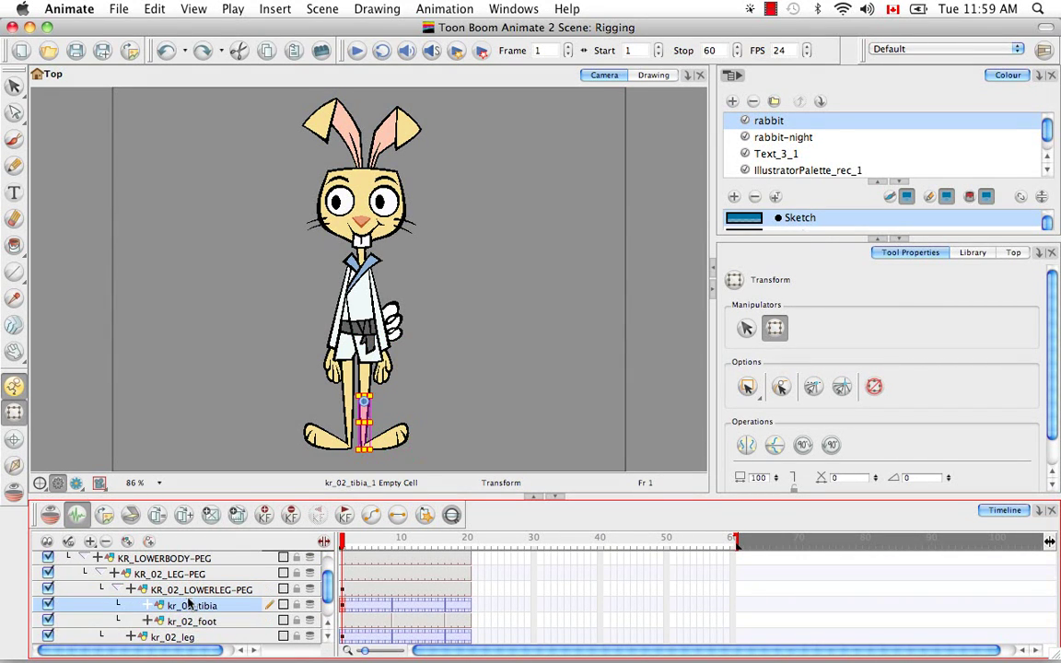
# - Collapse KR_02_LEG-PEG and the KR_LOWERBODY-PEG hierarchy
pyautogui.moveTo(328, 593); pyautogui.dragTo(327, 564)
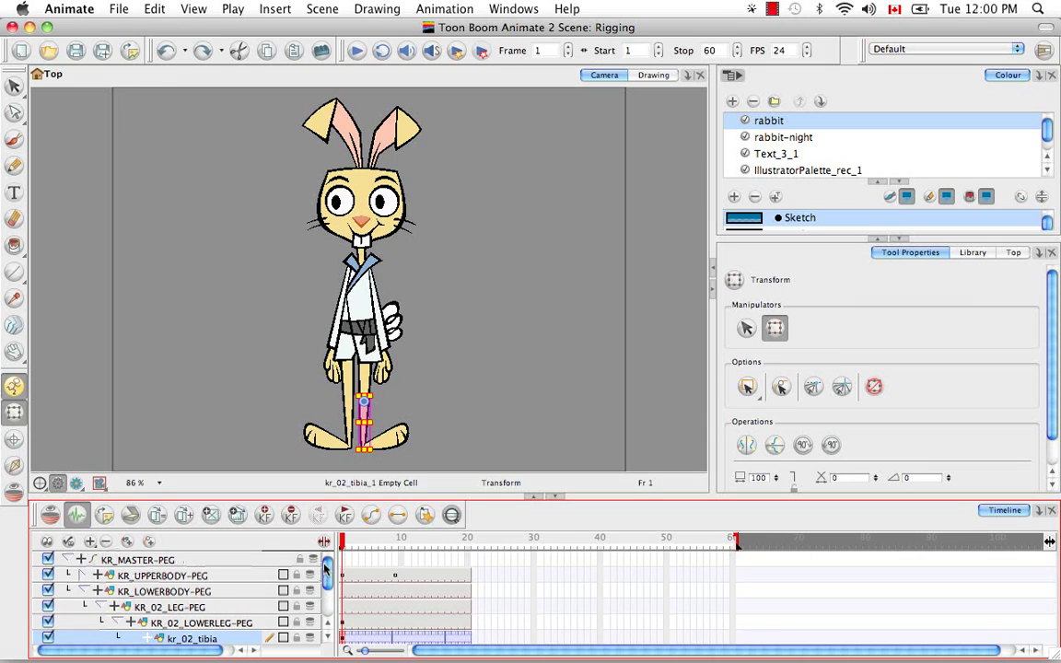
pyautogui.click(98, 605)
pyautogui.click(84, 592)
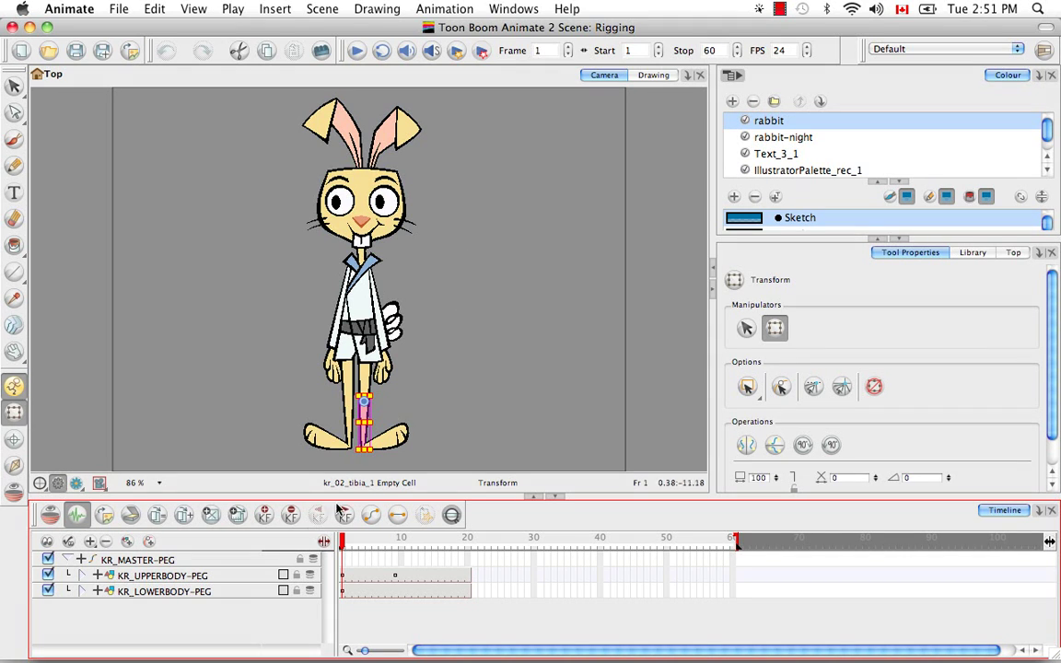
# - Select the nose on the rabbit, and expand KR_UPPERBODY-PEG, KR_NECK-PEG and KR_HEAD-PEG to select KR_FACIALFEATURES
pyautogui.click(83, 576)
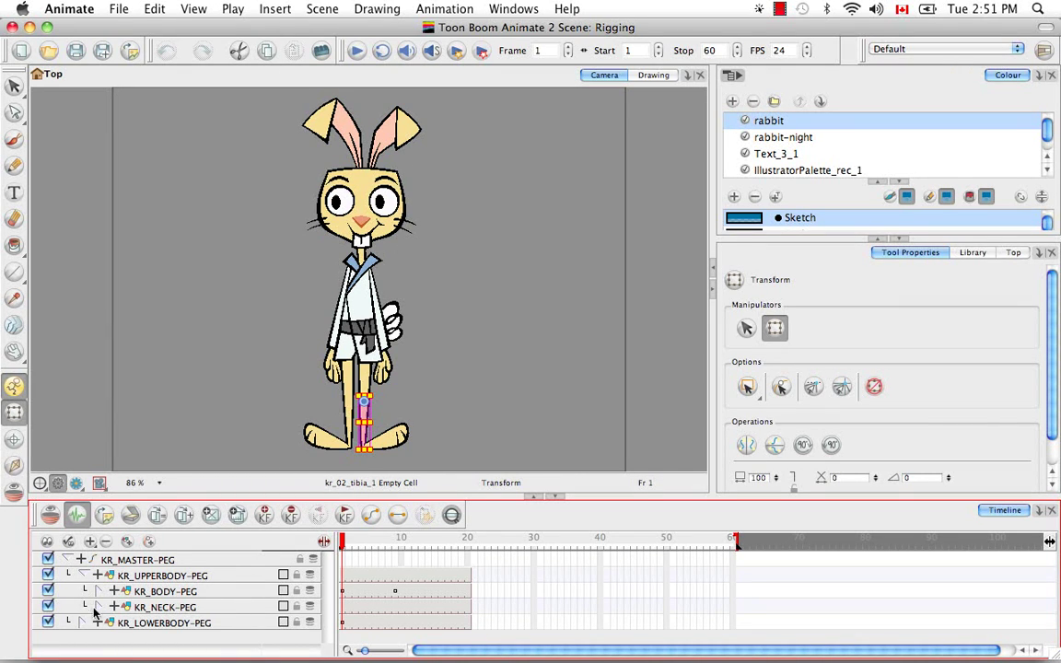
pyautogui.click(362, 221)
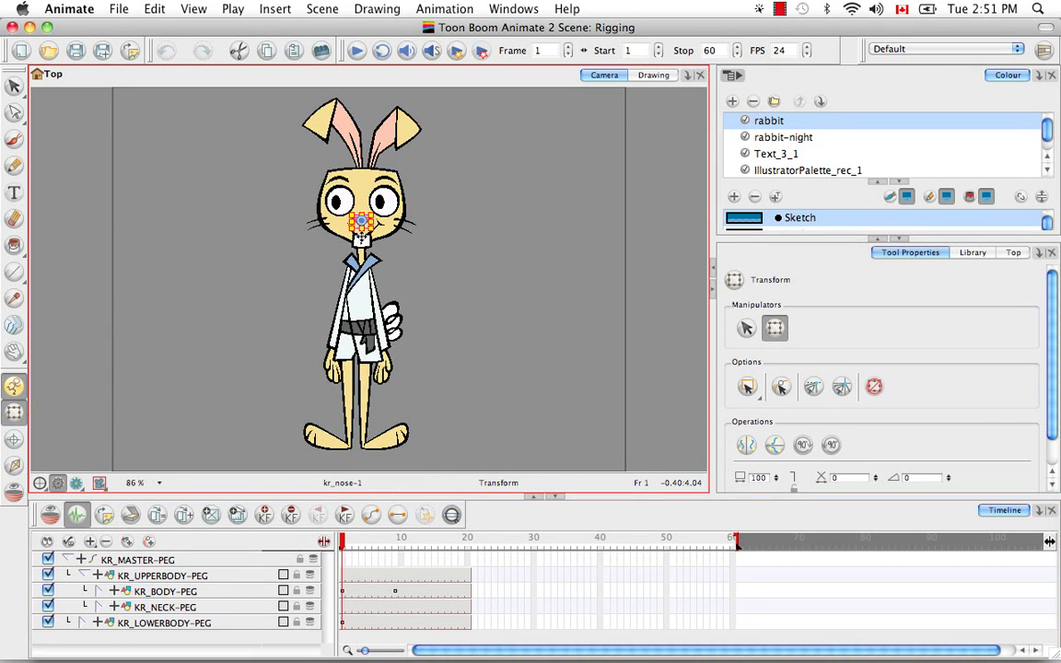
pyautogui.click(101, 607)
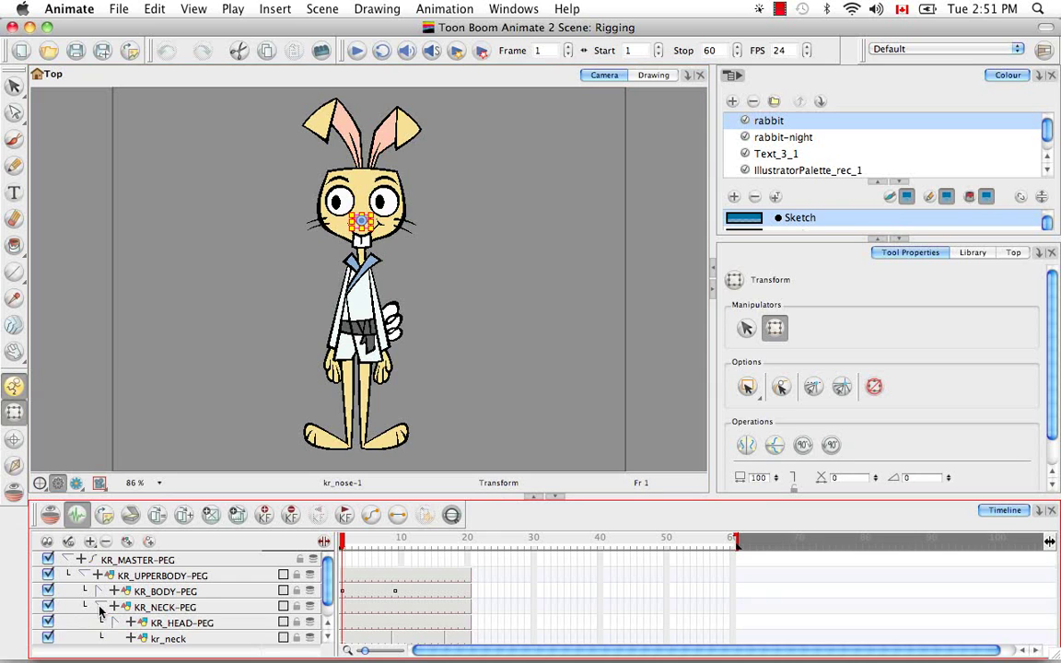
pyautogui.scroll(-2, 324, 601)
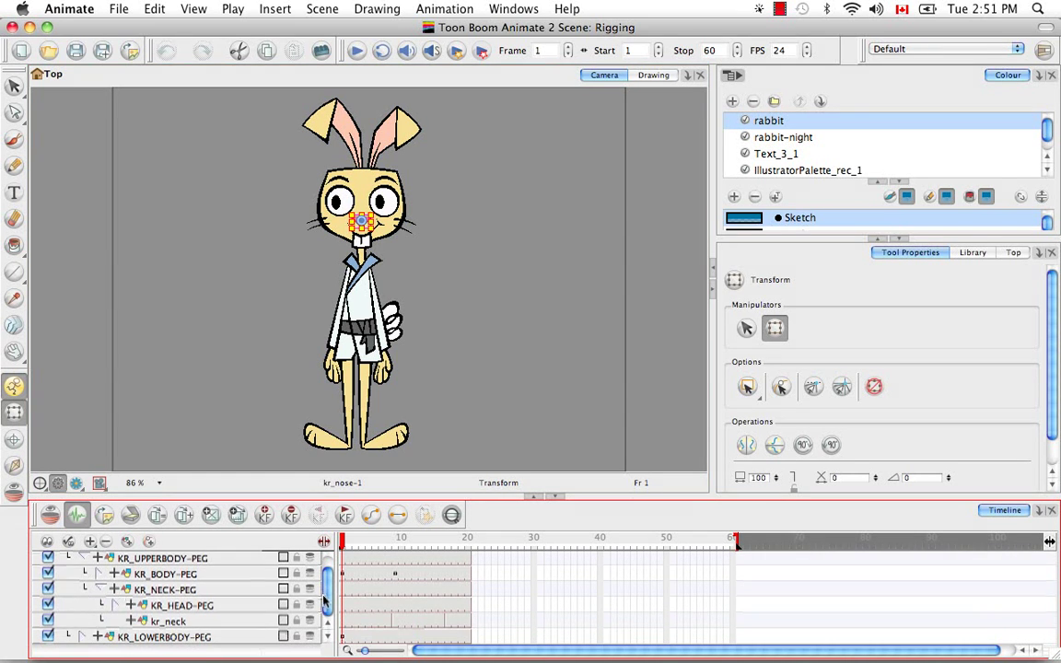
pyautogui.click(117, 605)
pyautogui.click(239, 622)
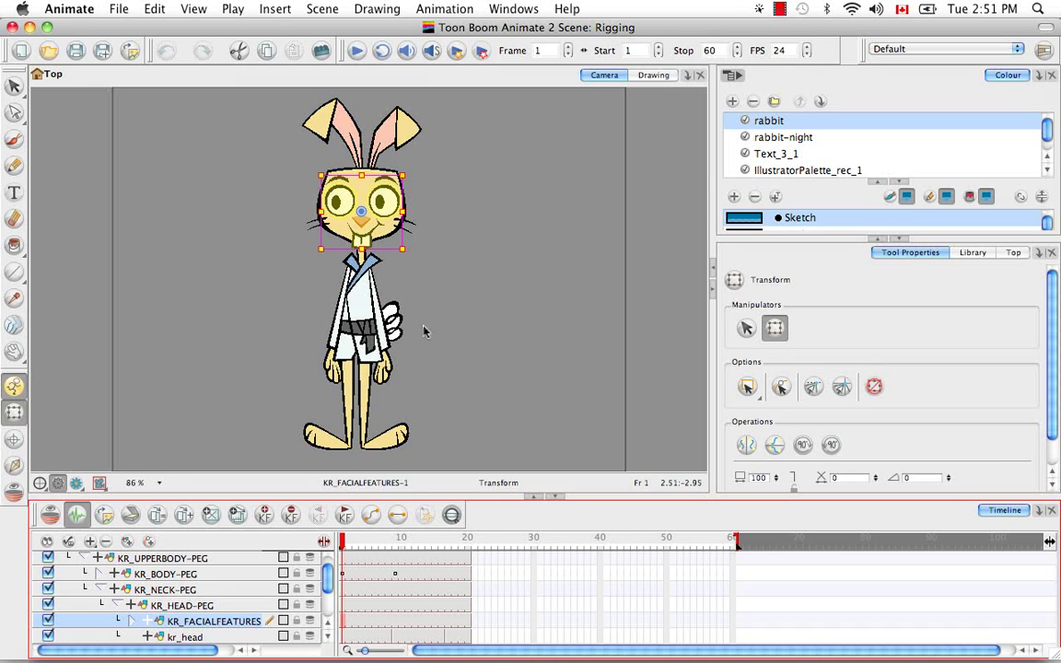
# - Check the pivot of KR_FACIALFEATURES with the Pivot tool, return to Transform, and look through the peg hierarchy
pyautogui.click(14, 441)
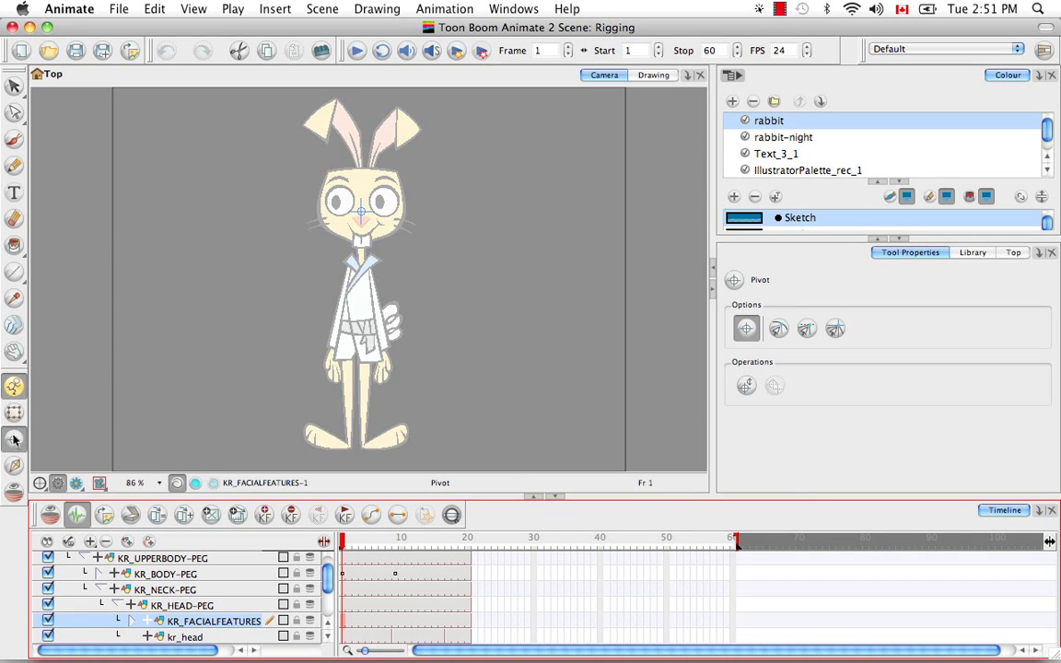
pyautogui.click(14, 412)
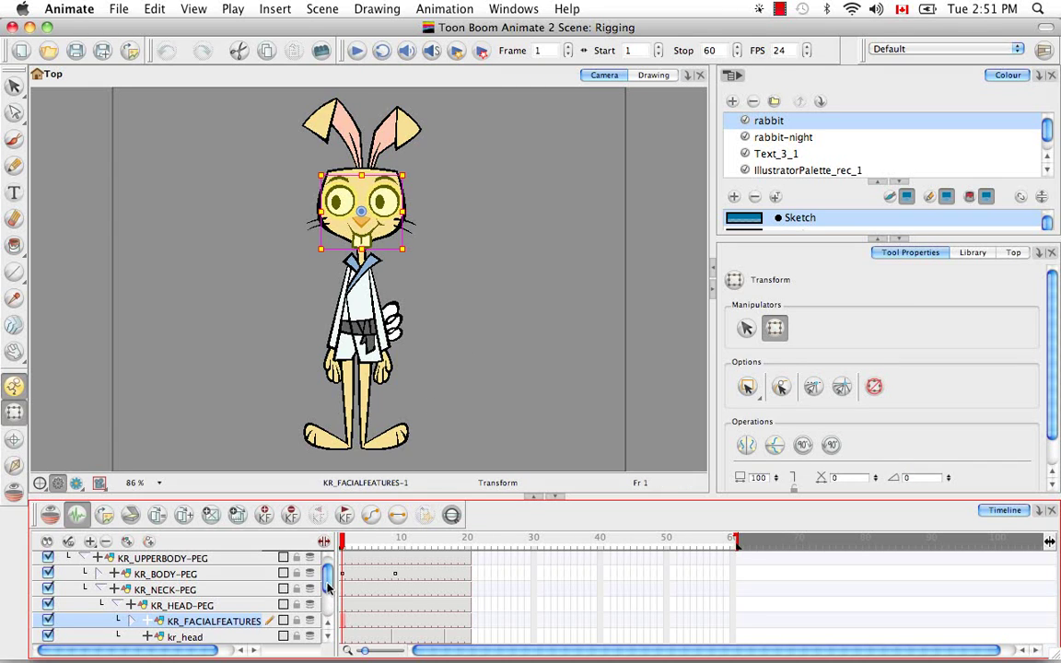
pyautogui.scroll(1, 327, 586)
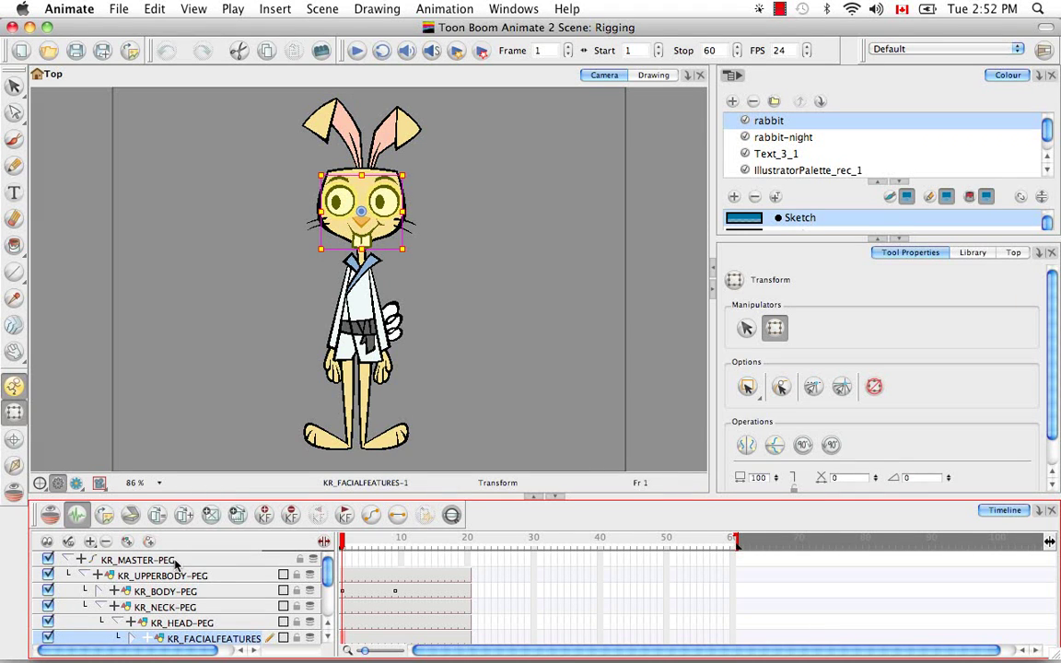
pyautogui.scroll(-5, 327, 576)
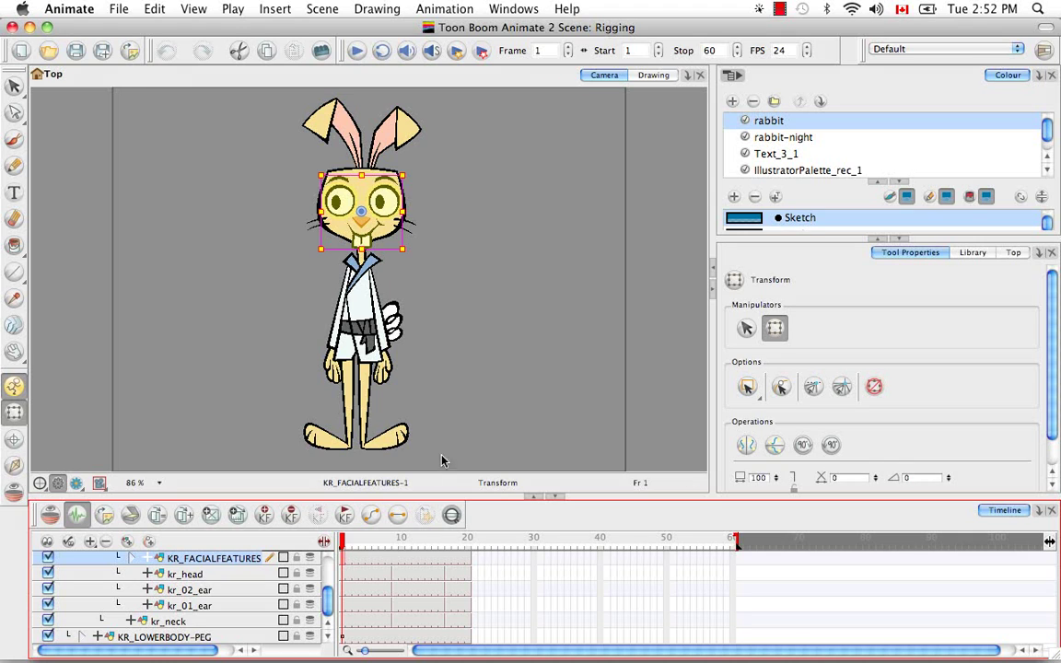
pyautogui.moveTo(322, 608); pyautogui.dragTo(323, 551)
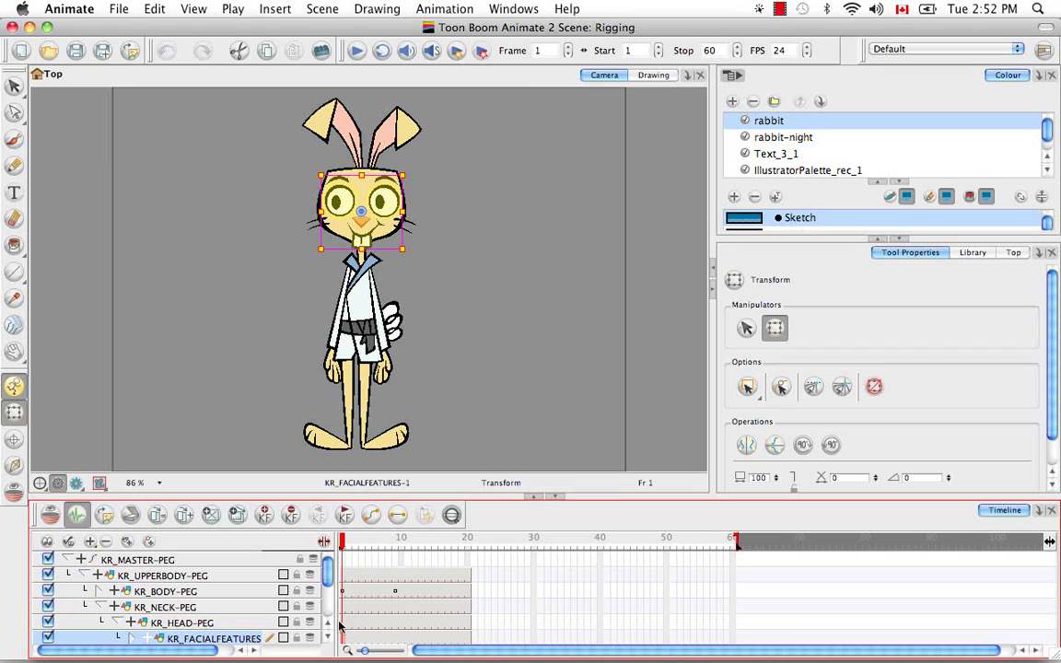
# - Go to frame 10, expand KR_BODY-PEG, and examine its kr_body and KR_01_ARM-PEG layers
pyautogui.moveTo(344, 545); pyautogui.dragTo(396, 550)
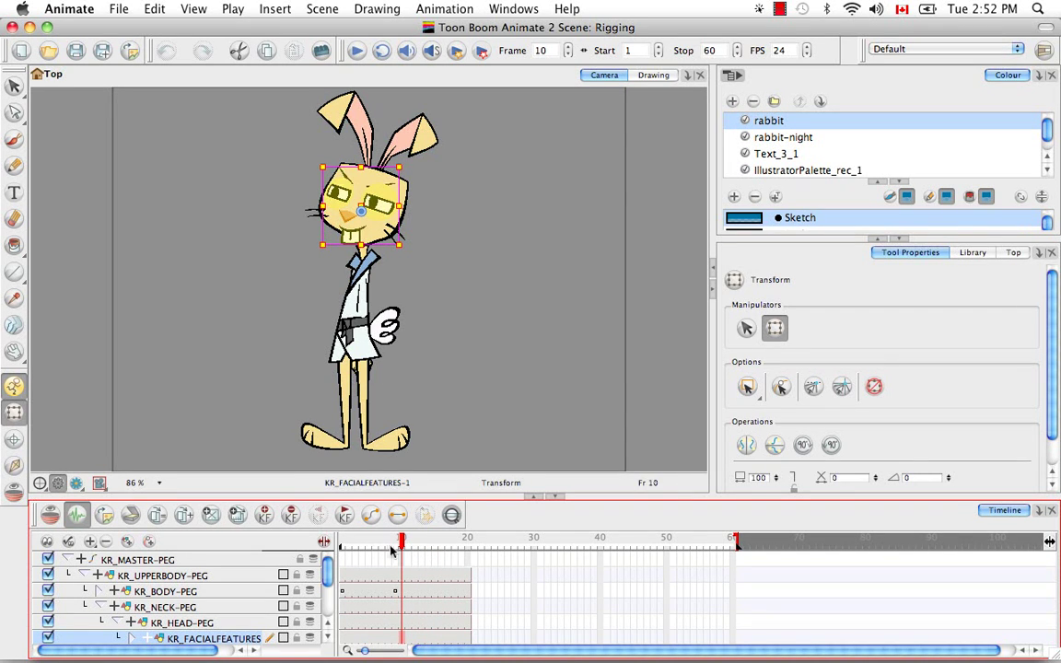
pyautogui.click(99, 590)
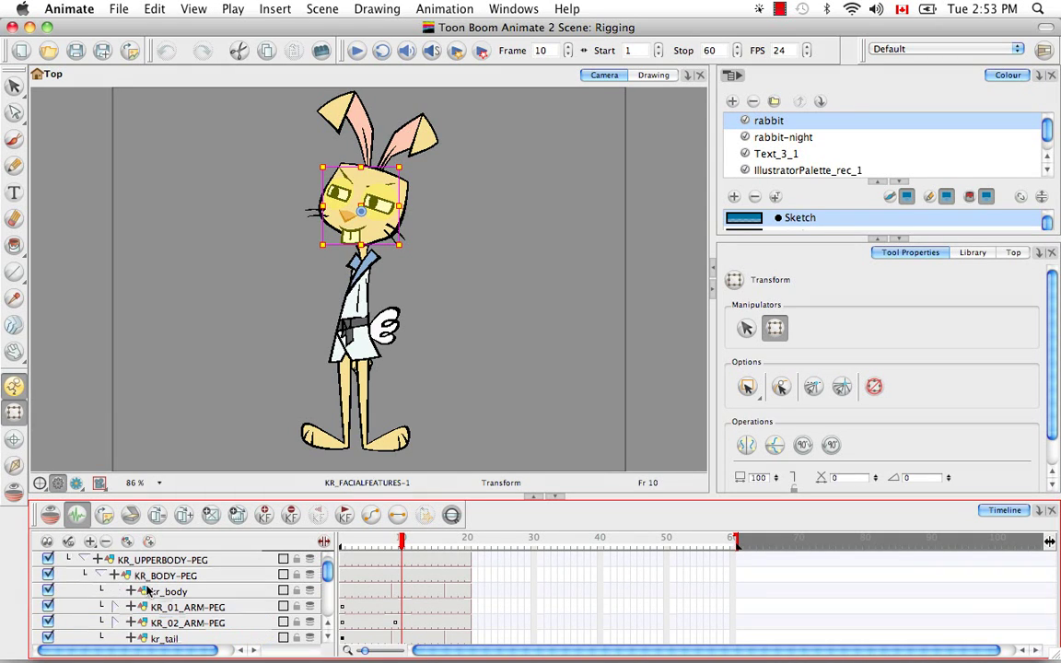
pyautogui.click(170, 592)
pyautogui.click(192, 608)
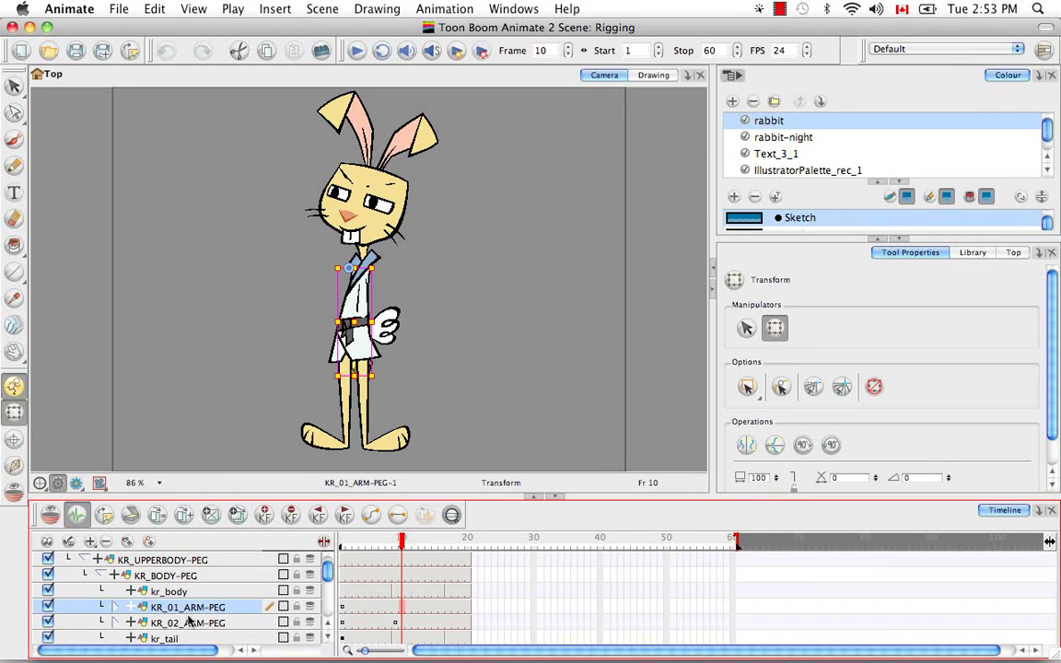
# - Expand KR_01_ARM-PEG, select its lower-arm peg, and go to frame 9 to compare the pose
pyautogui.click(114, 607)
pyautogui.click(194, 624)
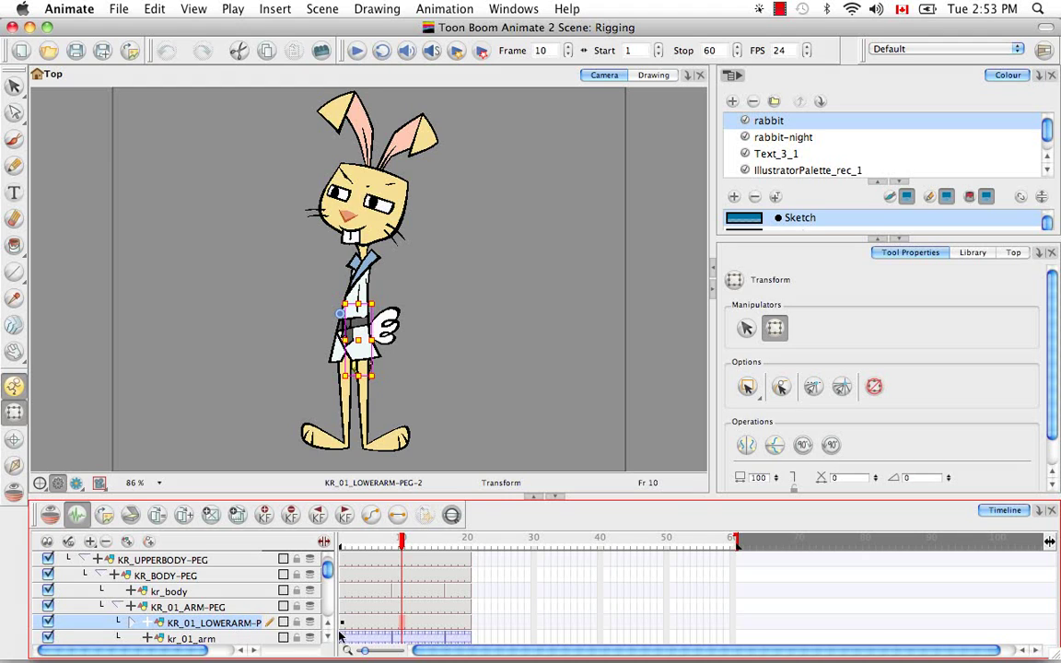
pyautogui.moveTo(400, 549); pyautogui.dragTo(395, 549)
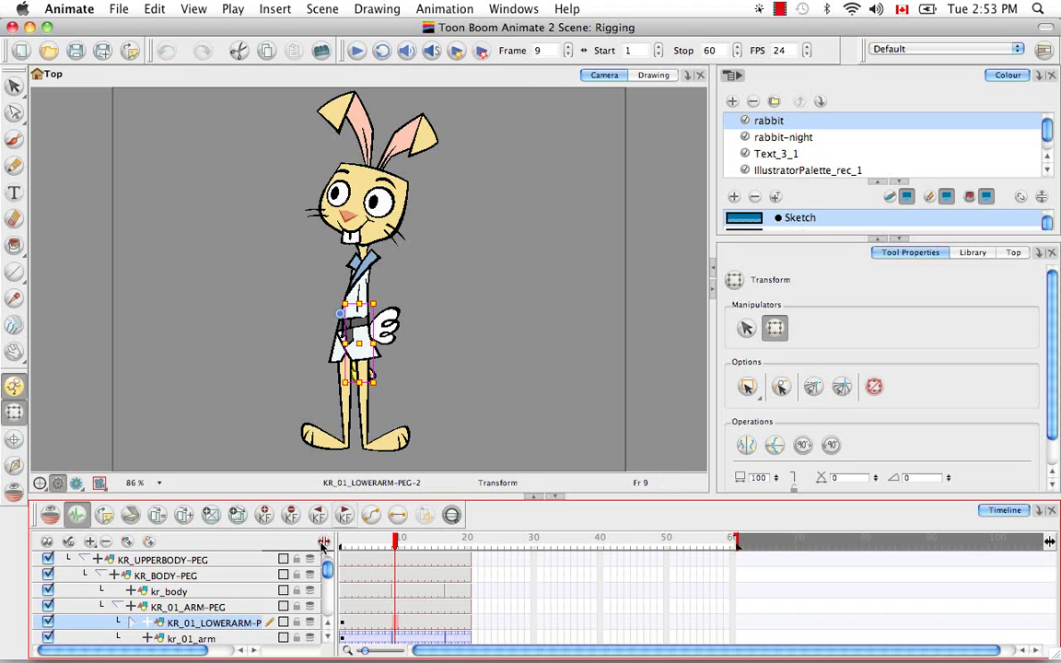
# - Select and expand KR_02_ARM-PEG, and scrub through the opening frames to frame 9 to check the arm's pivot and pose
pyautogui.scroll(-3, 290, 599)
pyautogui.click(184, 591)
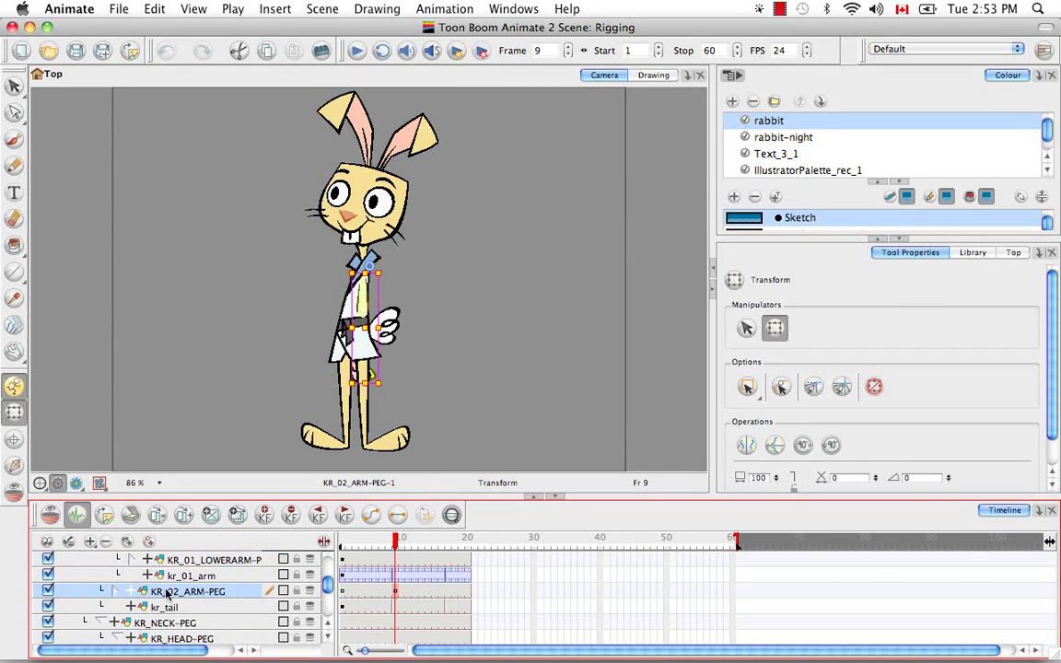
pyautogui.click(116, 591)
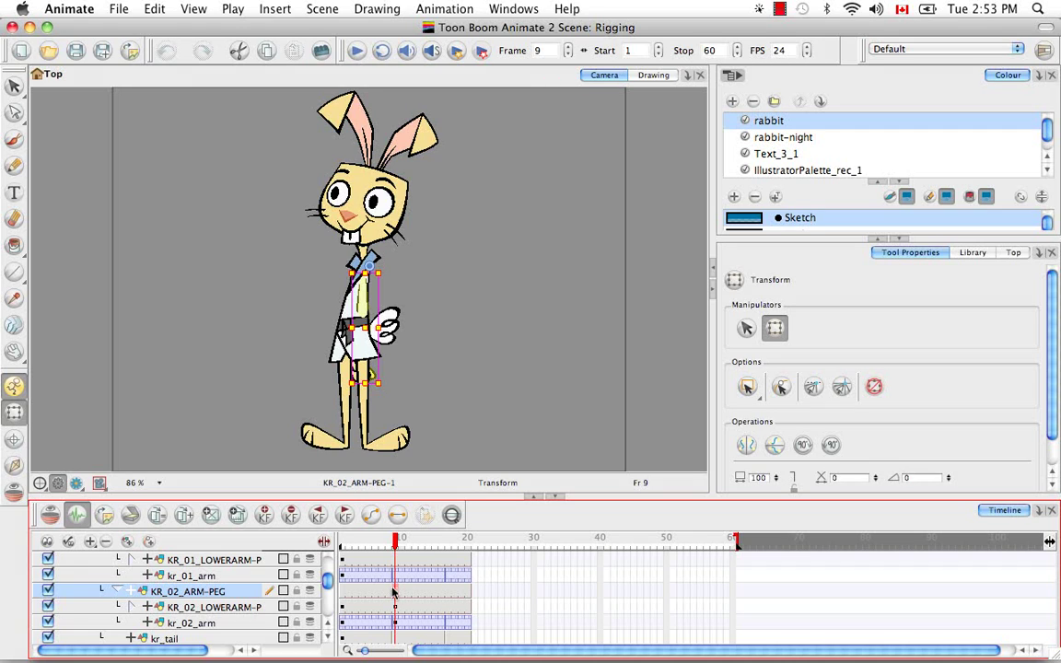
pyautogui.moveTo(350, 541); pyautogui.dragTo(396, 560)
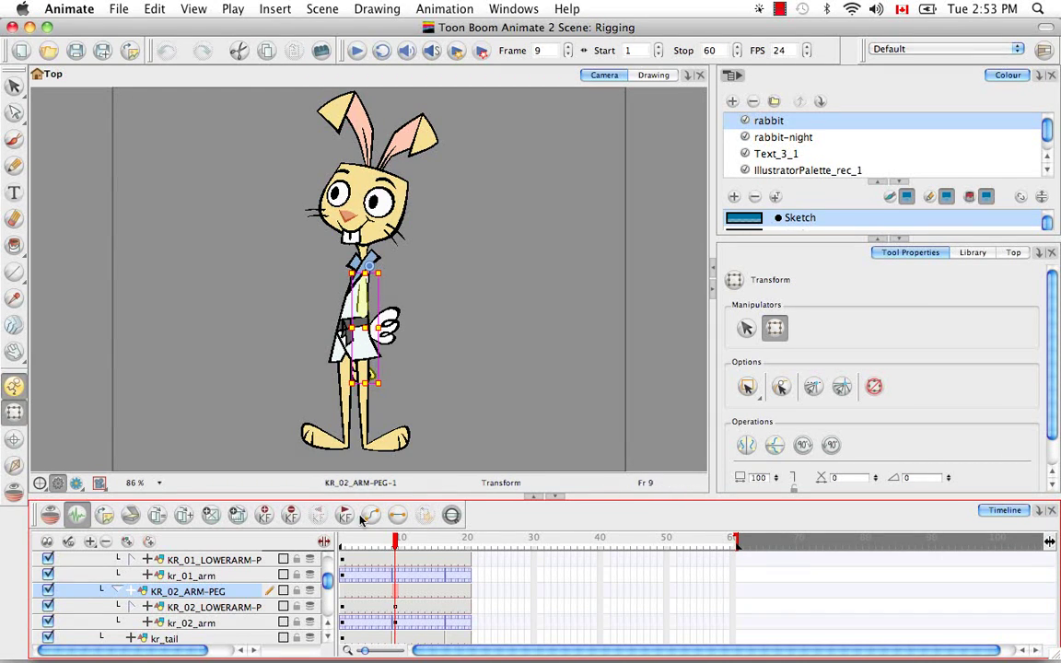
pyautogui.click(236, 519)
pyautogui.moveTo(396, 543)
pyautogui.mouseDown()
pyautogui.moveTo(339, 548)
pyautogui.moveTo(467, 547)
pyautogui.moveTo(393, 555)
pyautogui.mouseUp()
# - Enter the kr_02_arm symbol used at frame 9, copy the kr_02_arm drawing cell at its frame 2, and return to the top level
pyautogui.click(158, 624)
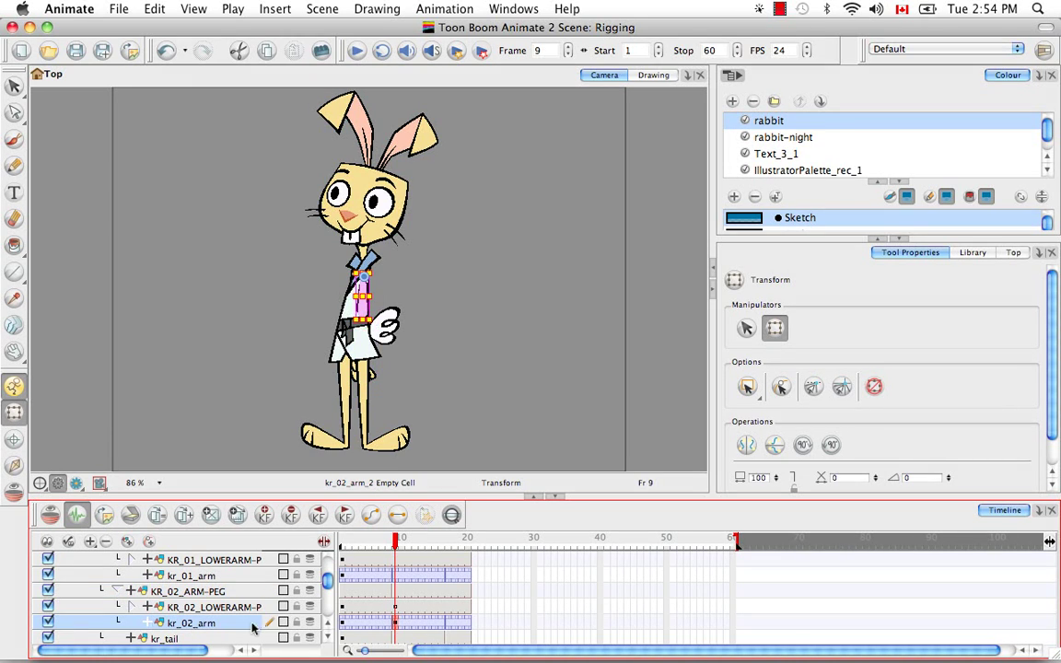
pyautogui.doubleClick(398, 625)
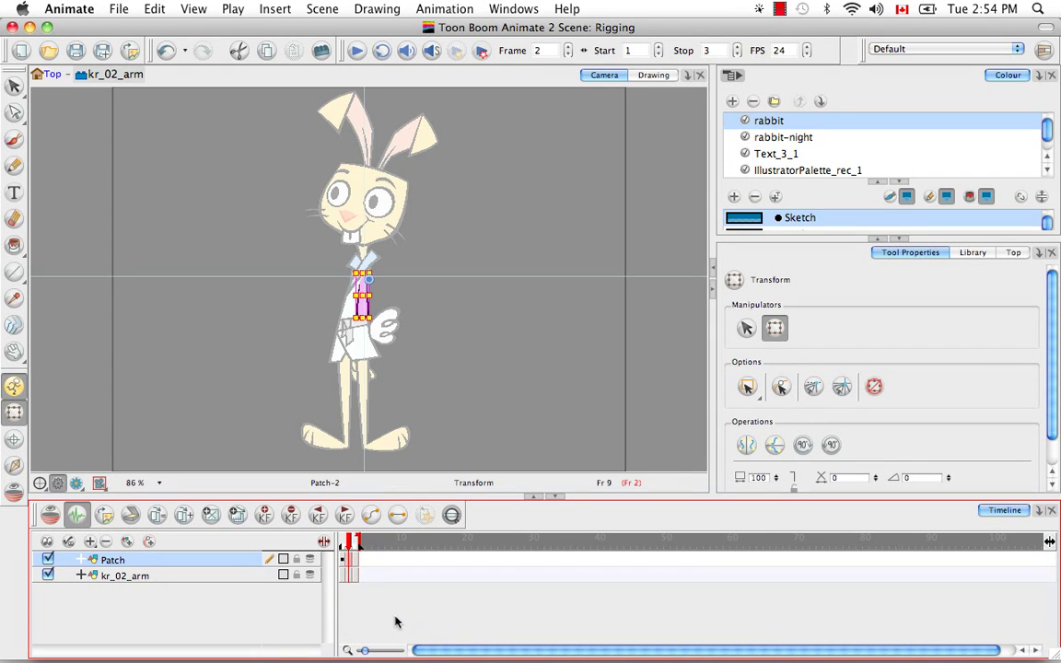
pyautogui.click(348, 575)
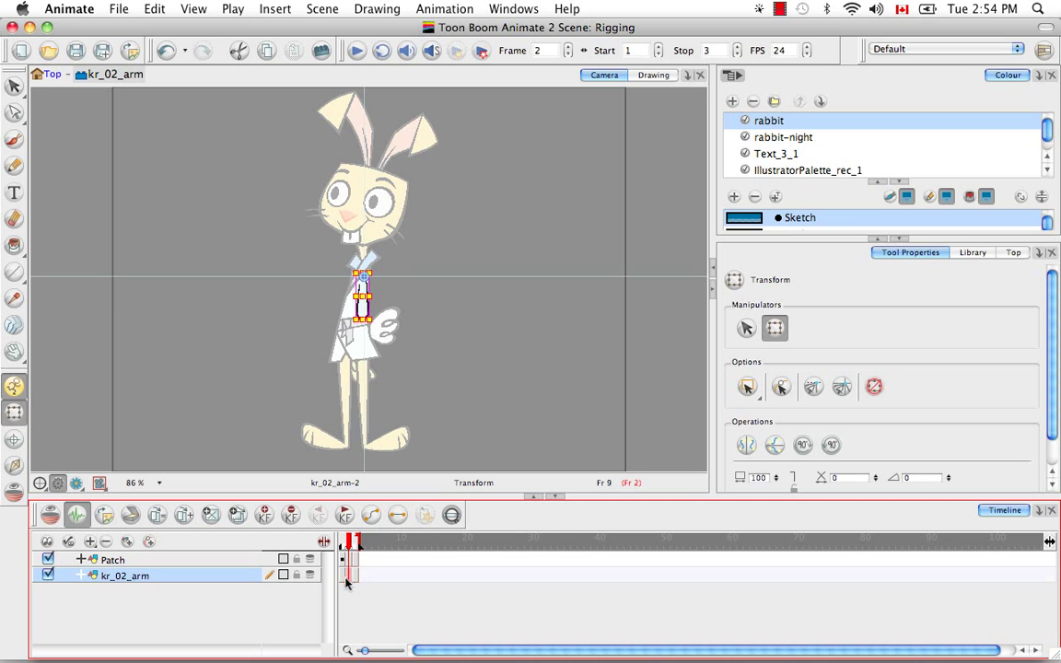
pyautogui.press('super+c')
pyautogui.click(49, 74)
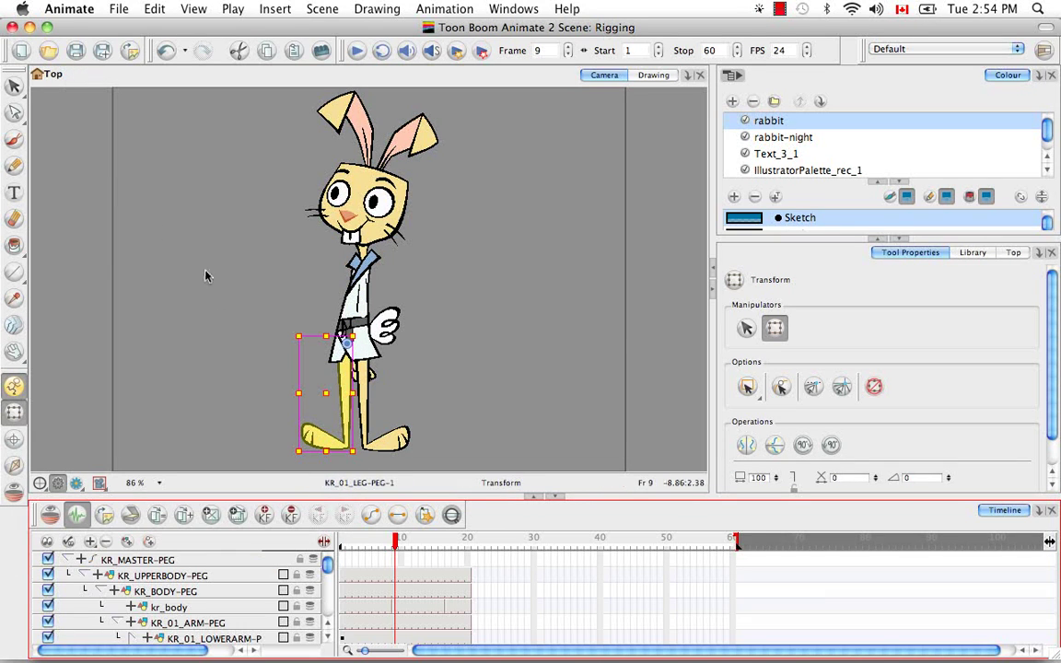
# - Paste the copied cell onto KR_02_ARM-PEG at frame 9 with Paste Special, using the advanced Update Drawing Pivot option
pyautogui.click(365, 300)
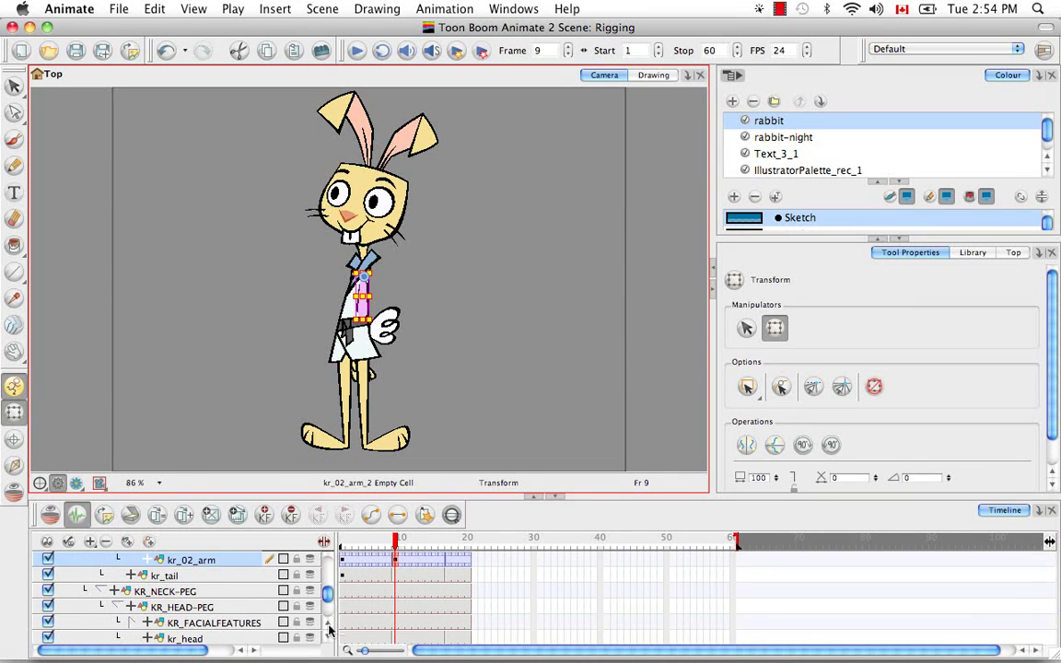
pyautogui.scroll(3, 328, 625)
pyautogui.scroll(1, 329, 625)
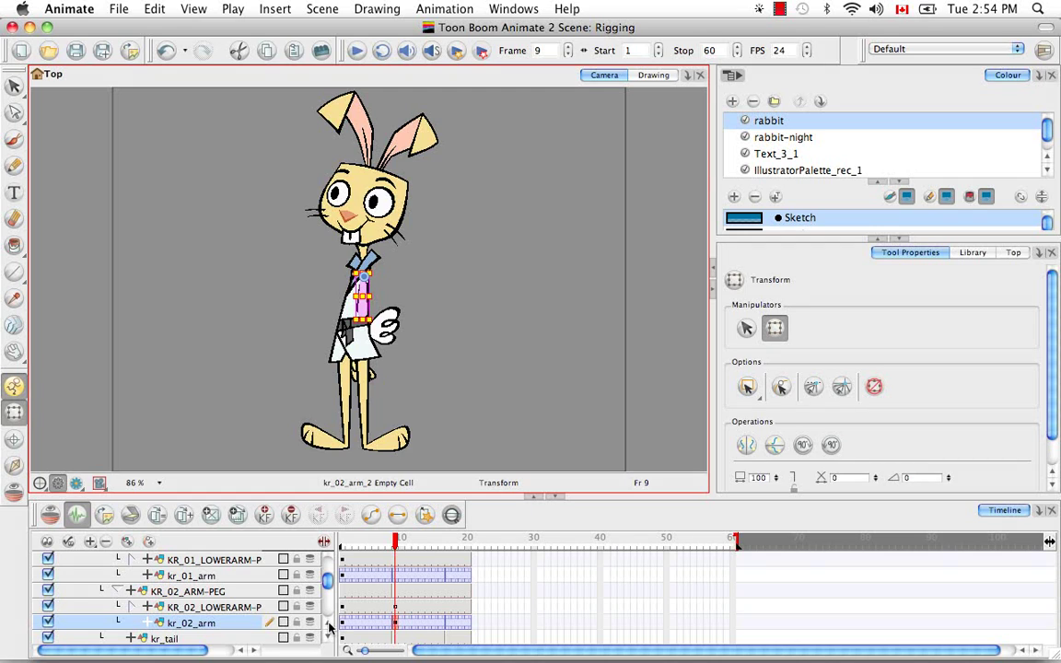
pyautogui.click(398, 592)
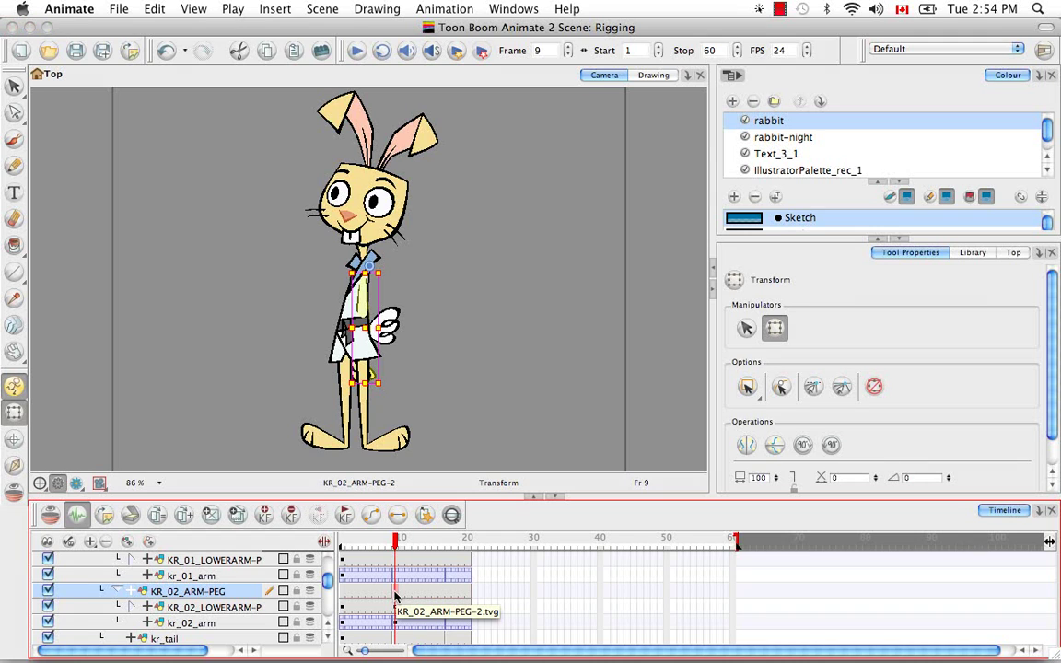
pyautogui.rightClick(395, 596)
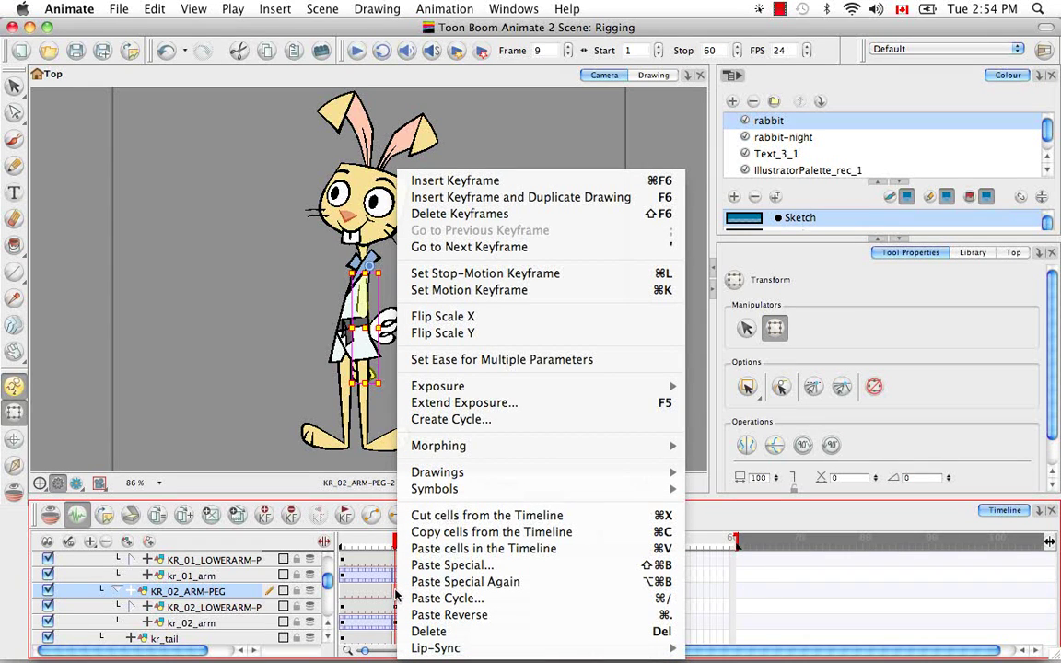
pyautogui.click(425, 565)
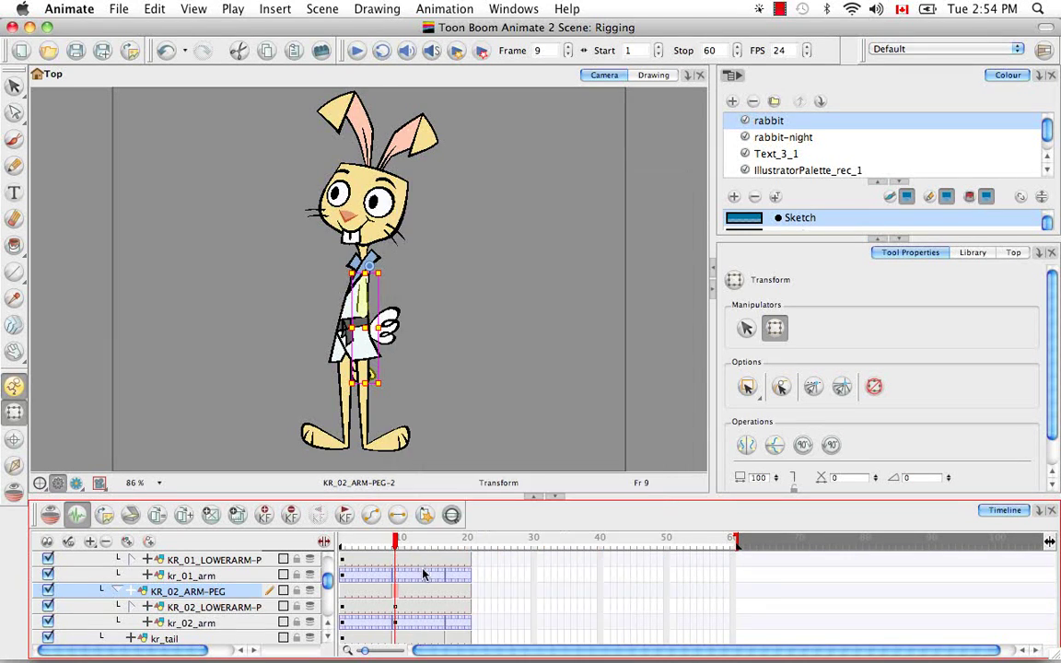
pyautogui.click(548, 57)
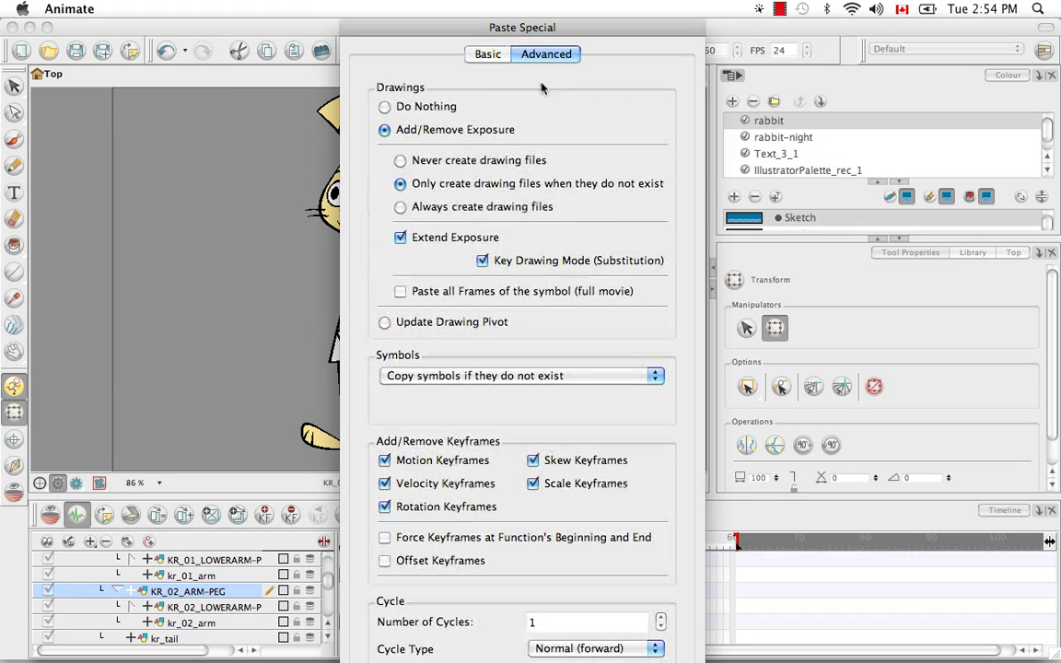
pyautogui.click(385, 323)
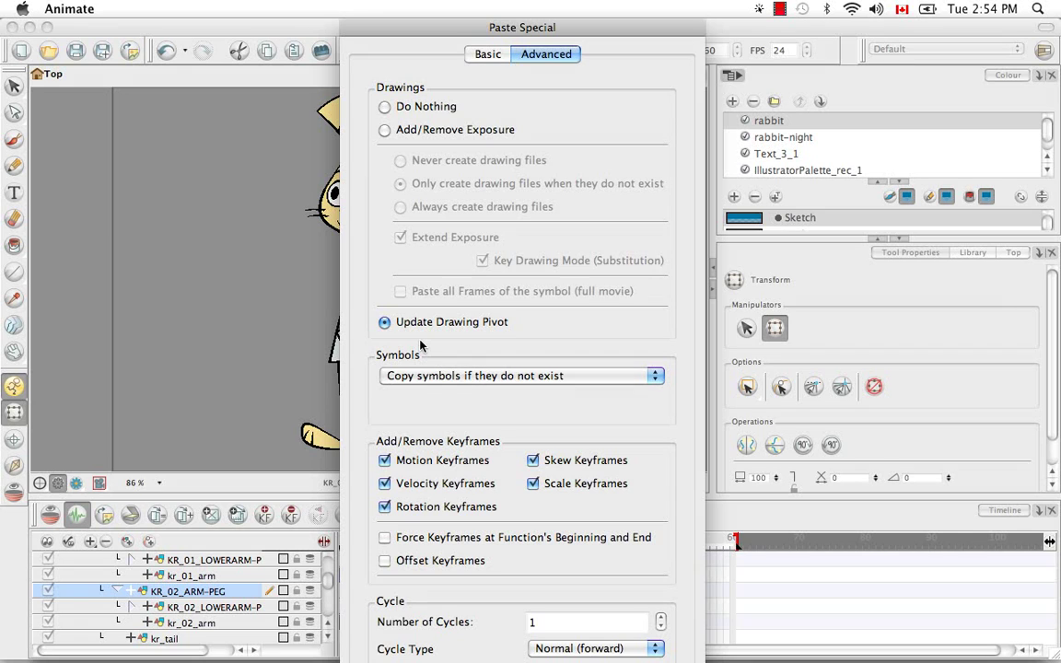
pyautogui.press('Return')
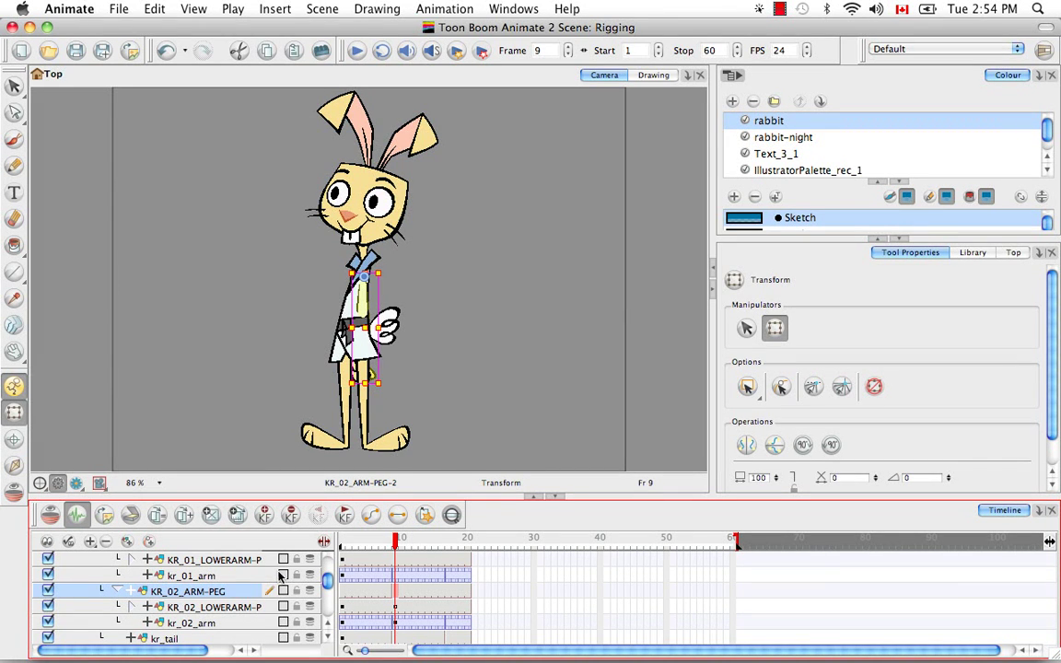
# - Rename the KR_BODY-PEG layer as KR_TORSO-PEG in its layer properties
pyautogui.click(328, 623)
pyautogui.click(328, 624)
pyautogui.click(328, 627)
pyautogui.click(328, 626)
pyautogui.click(328, 627)
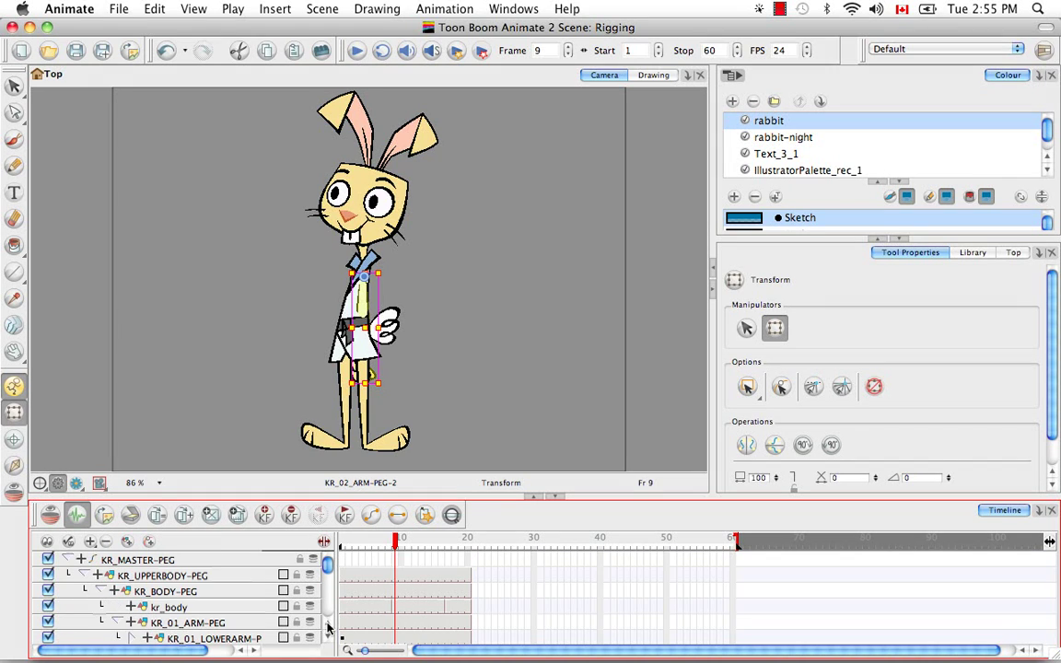
pyautogui.click(168, 592)
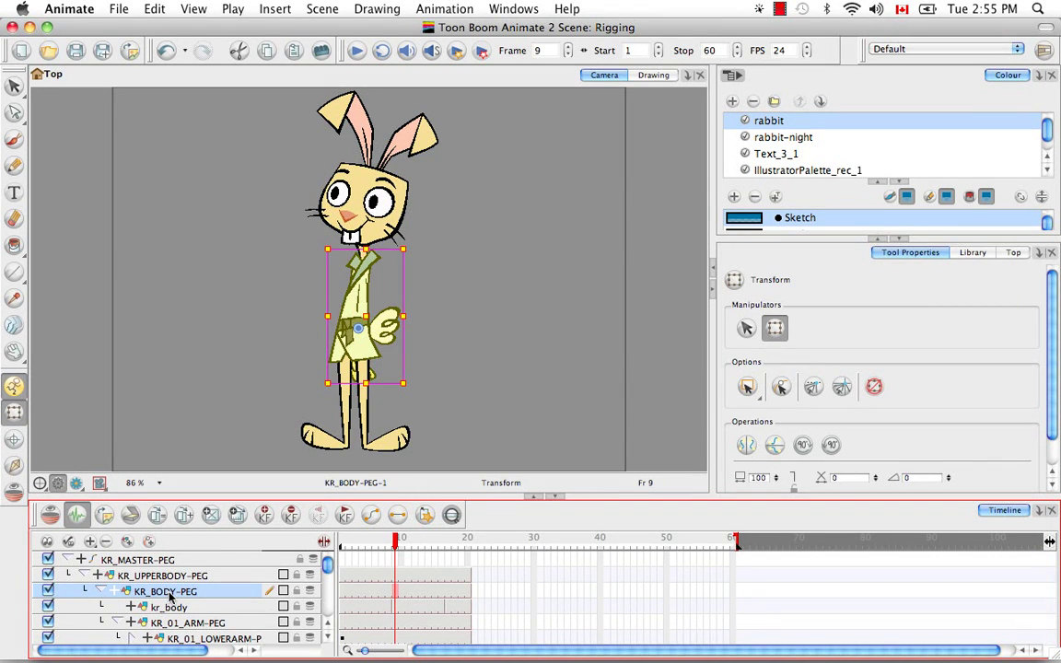
pyautogui.doubleClick(168, 592)
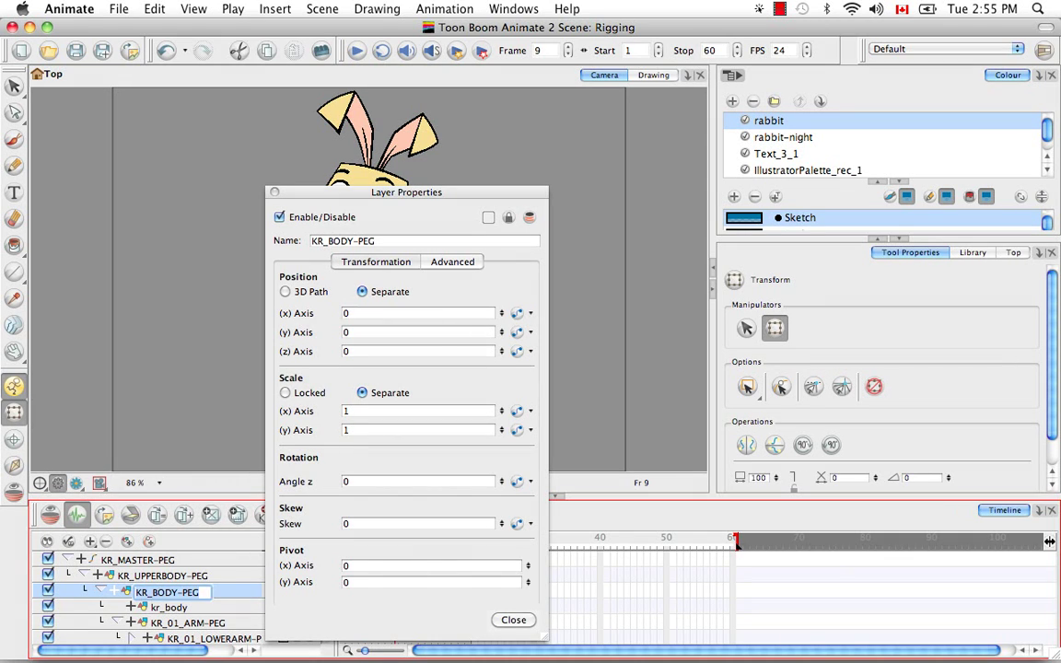
pyautogui.press('BackSpace')
pyautogui.press('BackSpace')
pyautogui.press('BackSpace')
pyautogui.press('BackSpace')
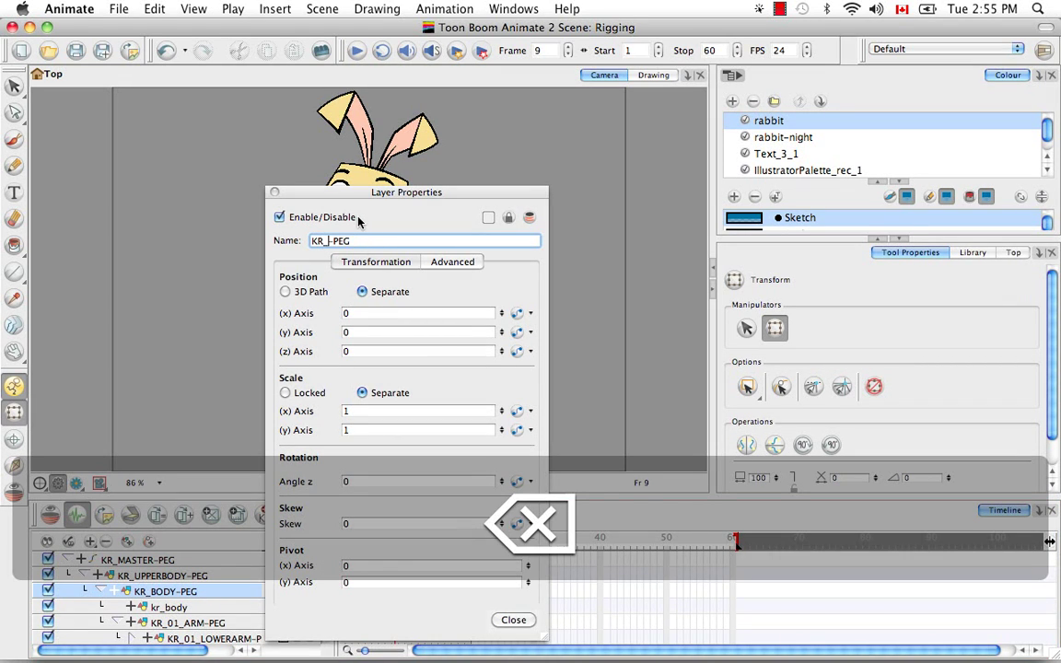
pyautogui.write('T')
pyautogui.write('ORD')
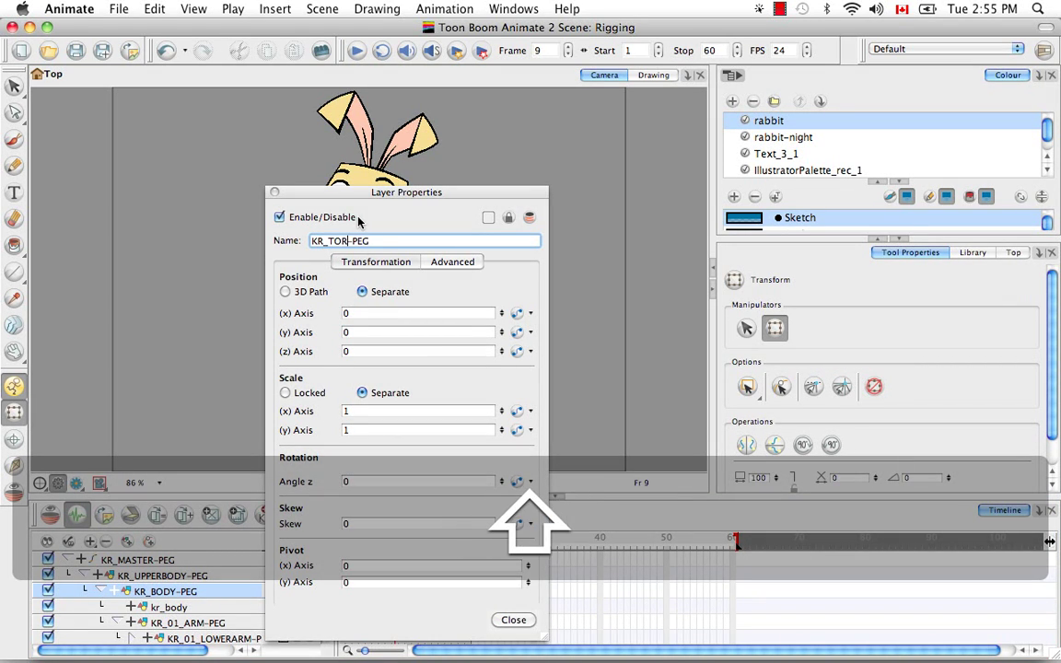
pyautogui.press('BackSpace')
pyautogui.write('SO')
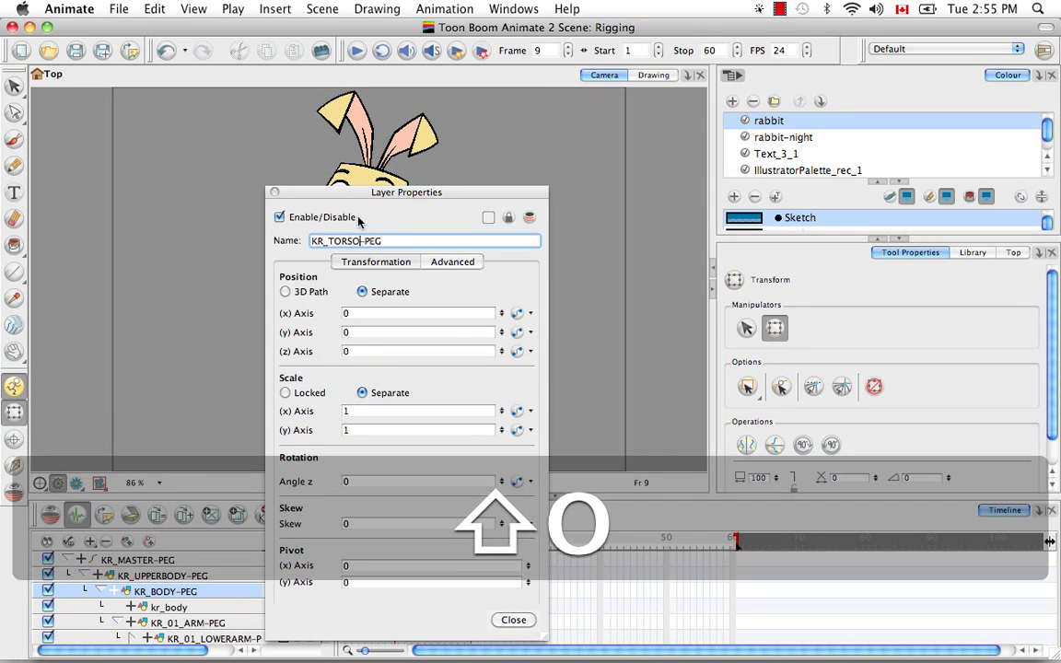
pyautogui.press('Right')
pyautogui.press('Return')
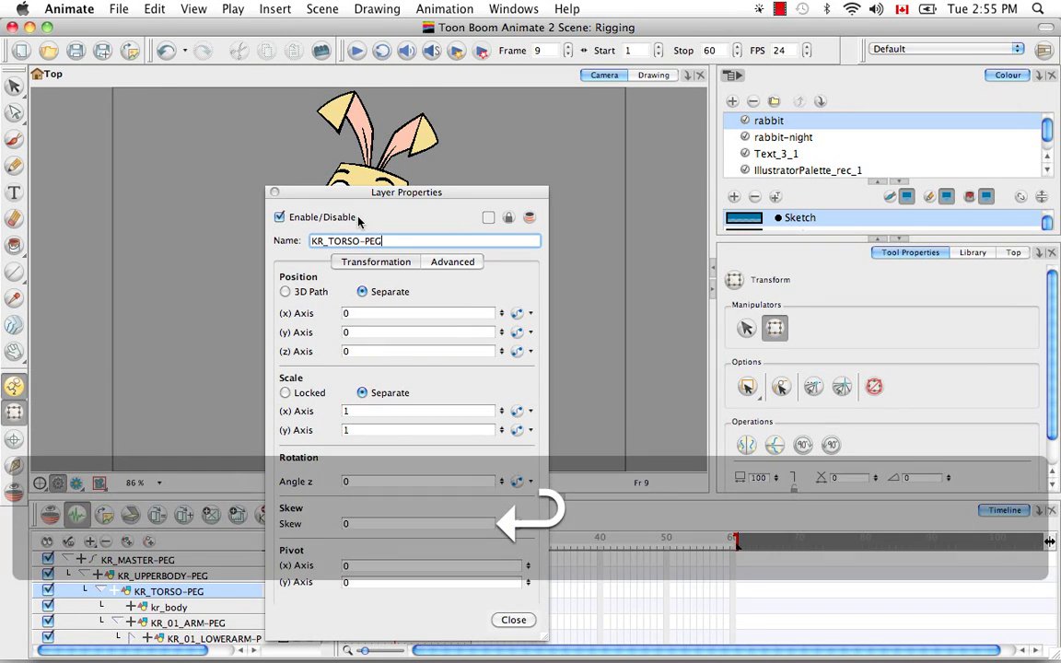
pyautogui.click(275, 191)
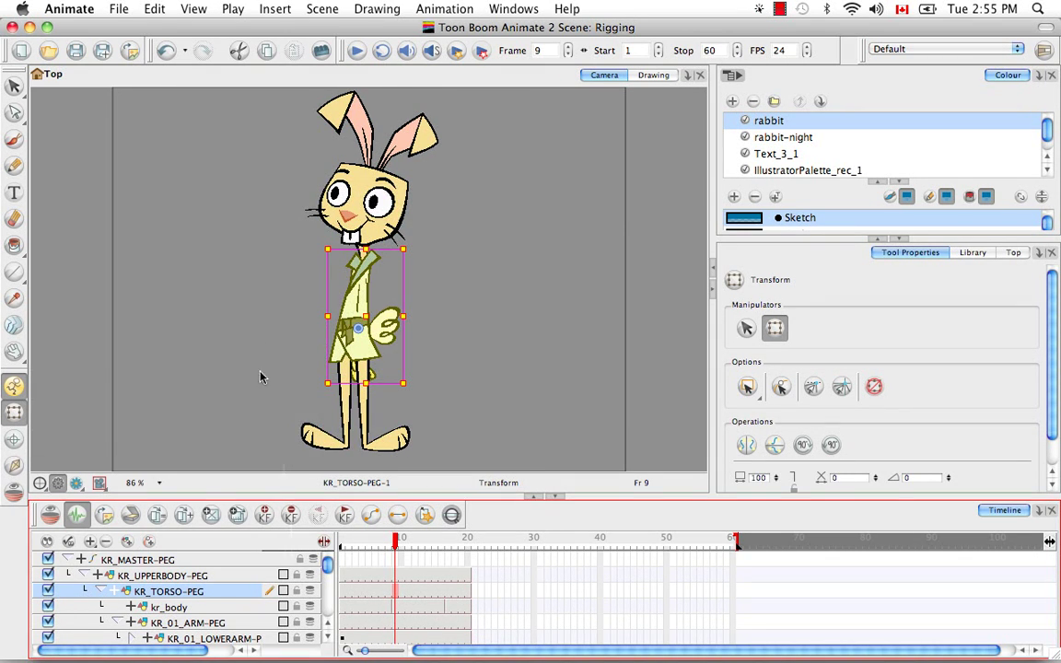
# - Select kr_body, KR_01_ARM-PEG and its lower-arm peg in turn to review which parts each one controls
pyautogui.click(185, 608)
pyautogui.click(188, 625)
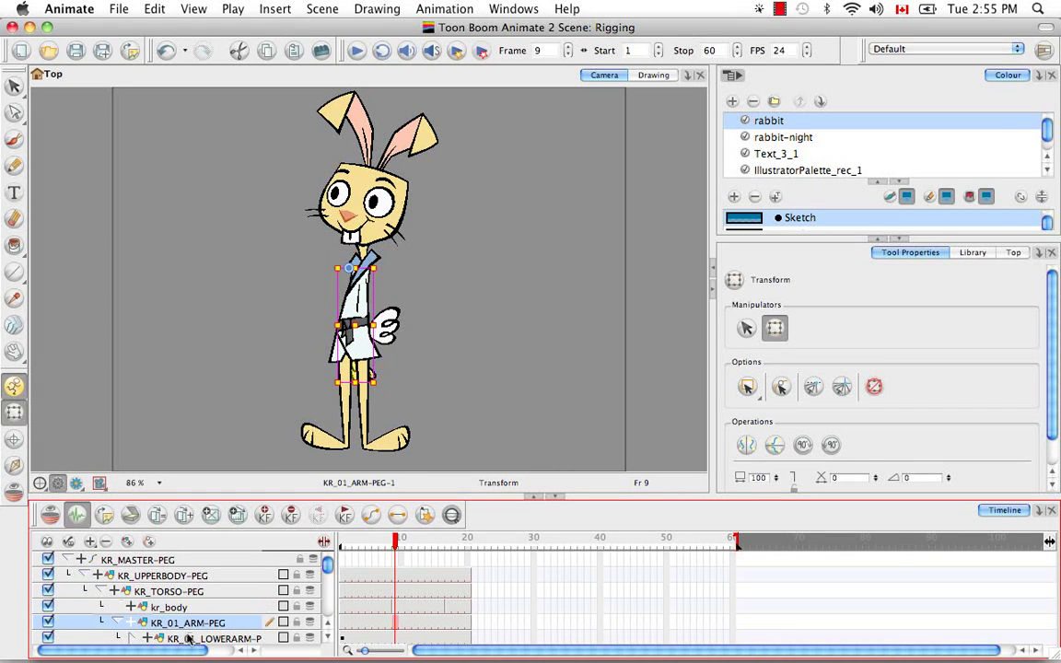
pyautogui.click(190, 639)
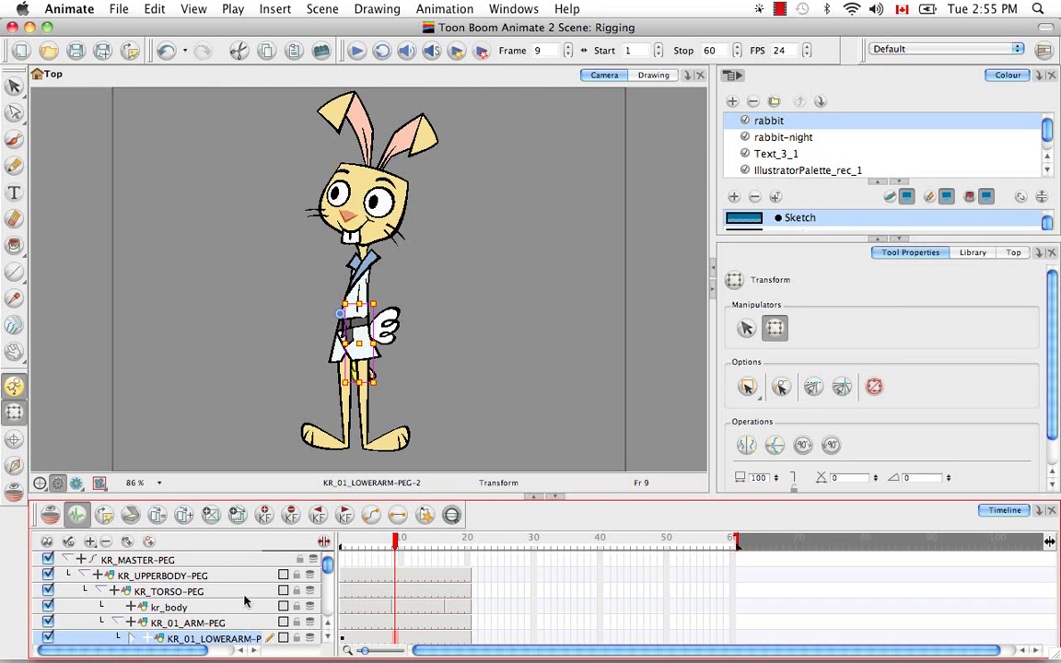
# - Collapse KR_UPPERBODY-PEG and KR_MASTER-PEG, return to frame 1, and deselect the rabbit's parts
pyautogui.click(83, 575)
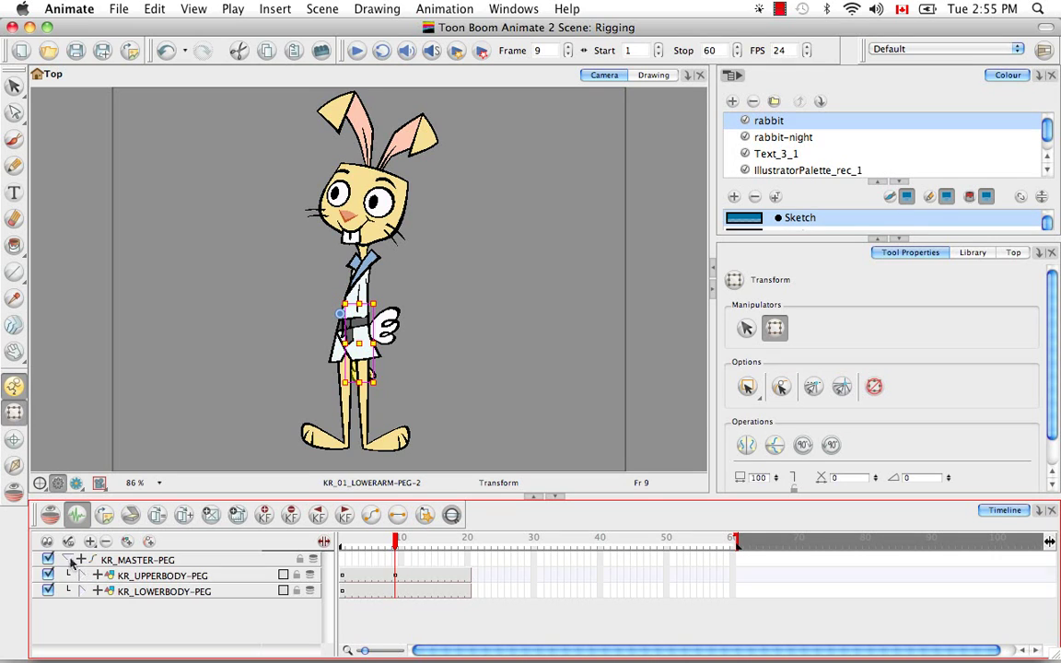
pyautogui.click(70, 560)
pyautogui.press('Home')
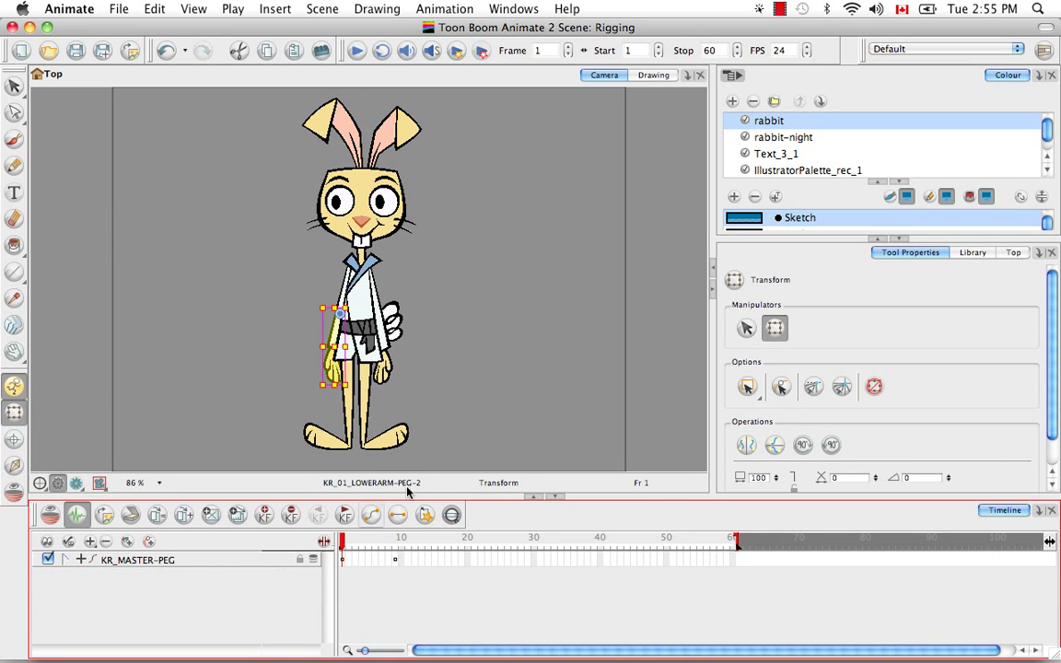
pyautogui.click(519, 421)
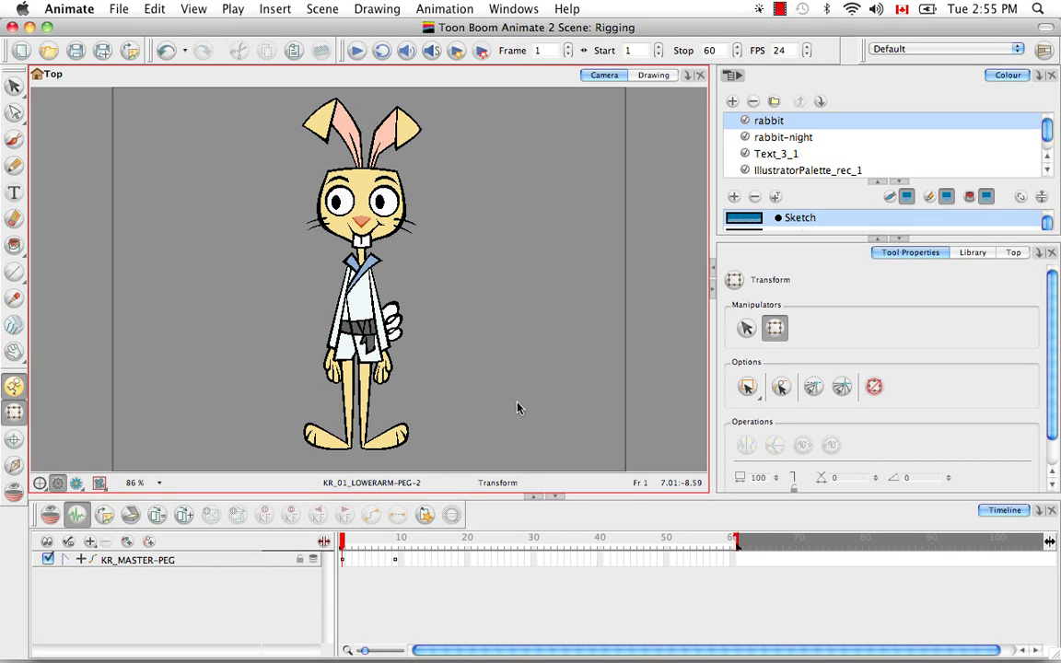